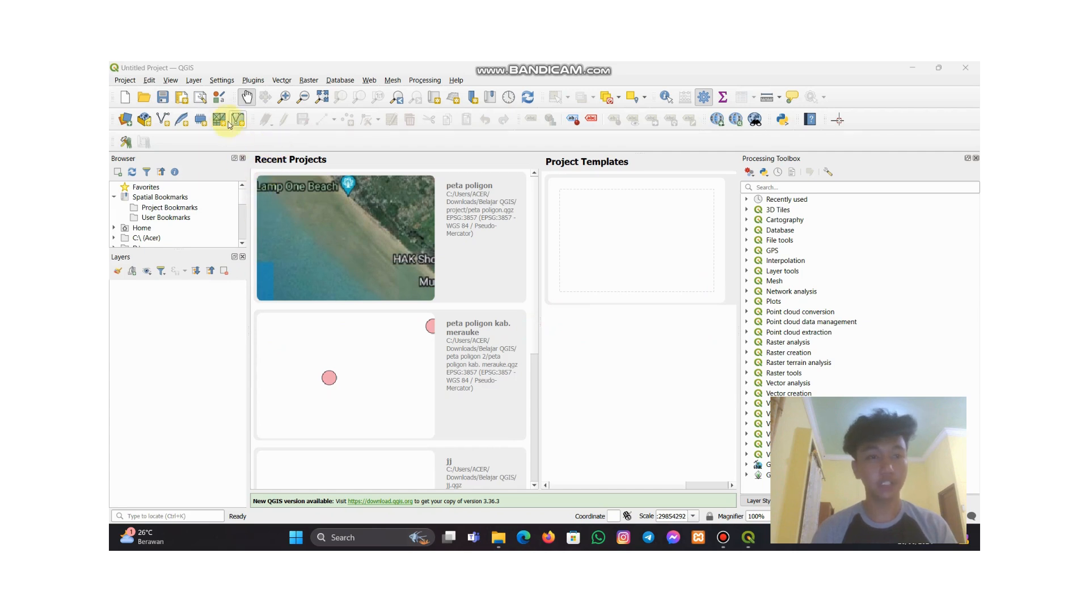
Review the list of available and installed plugins, aborting the repository fetch
{"action": "left_click", "coordinate": [254, 83]}
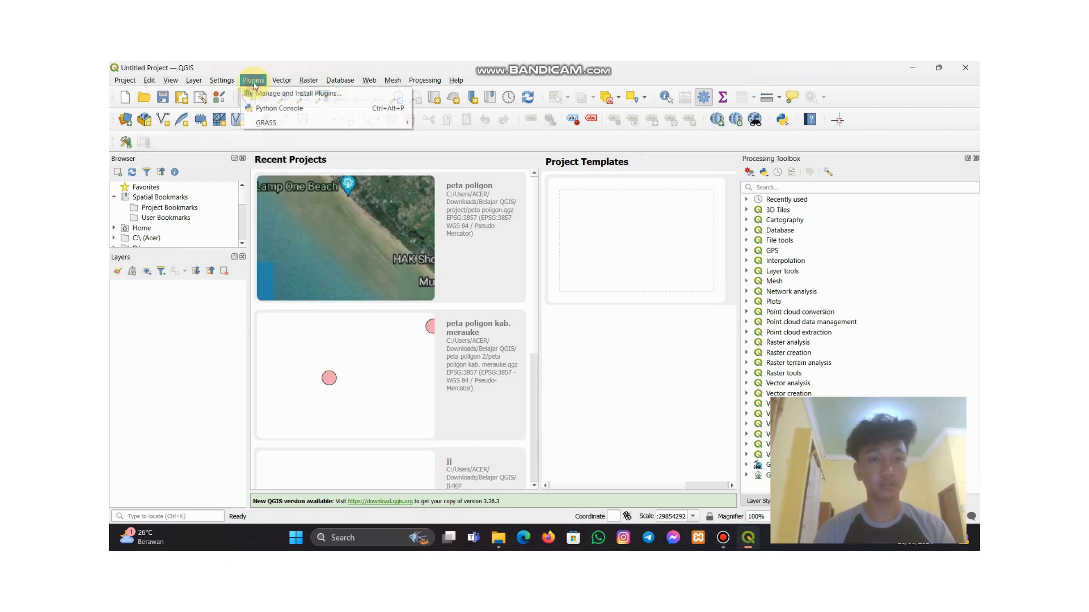
{"action": "left_click", "coordinate": [266, 93]}
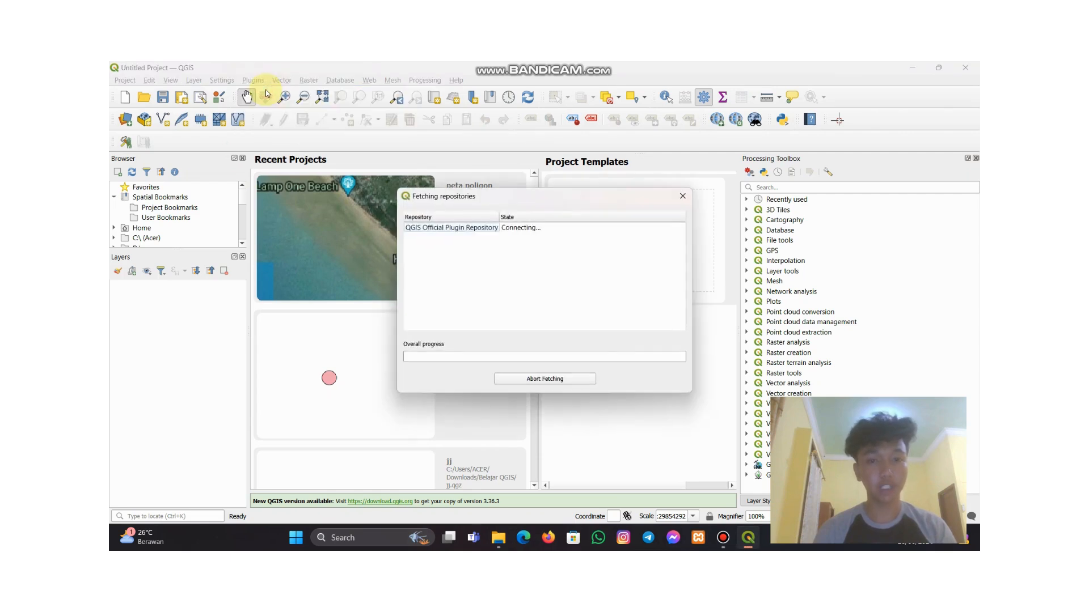
{"action": "left_click", "coordinate": [559, 380]}
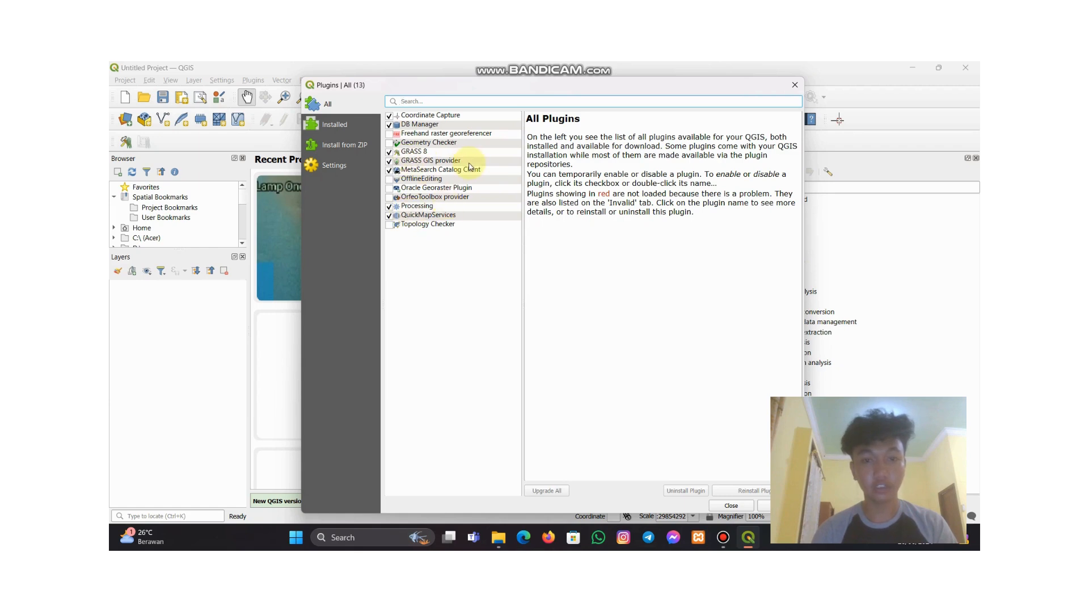
{"action": "left_click", "coordinate": [794, 84]}
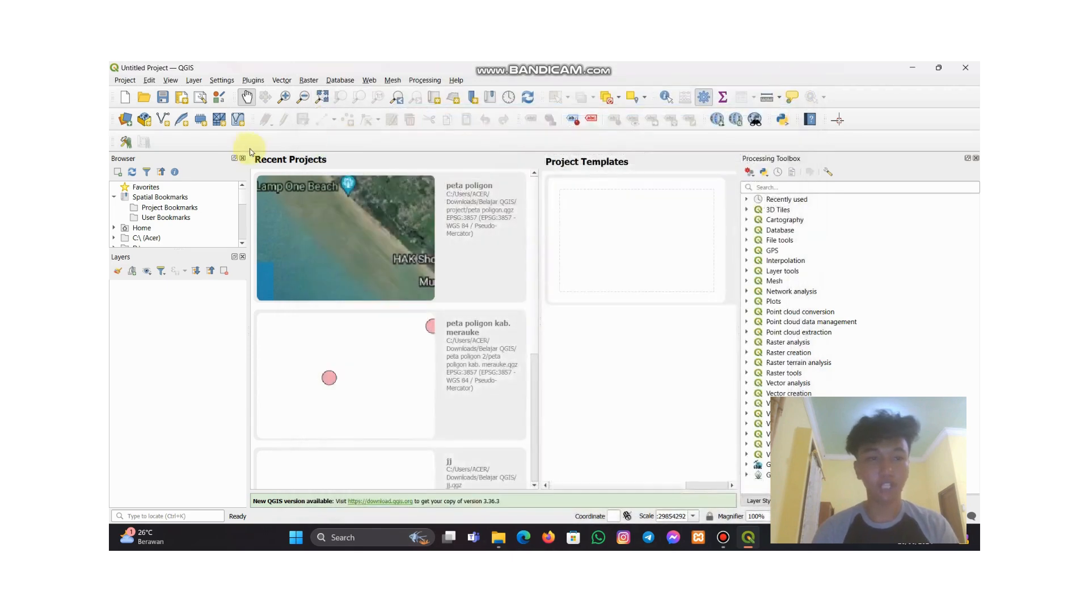
Add the Google Hybrid basemap from QuickMapServices to the project
{"action": "left_click", "coordinate": [716, 121]}
{"action": "mouse_move", "coordinate": [766, 208]}
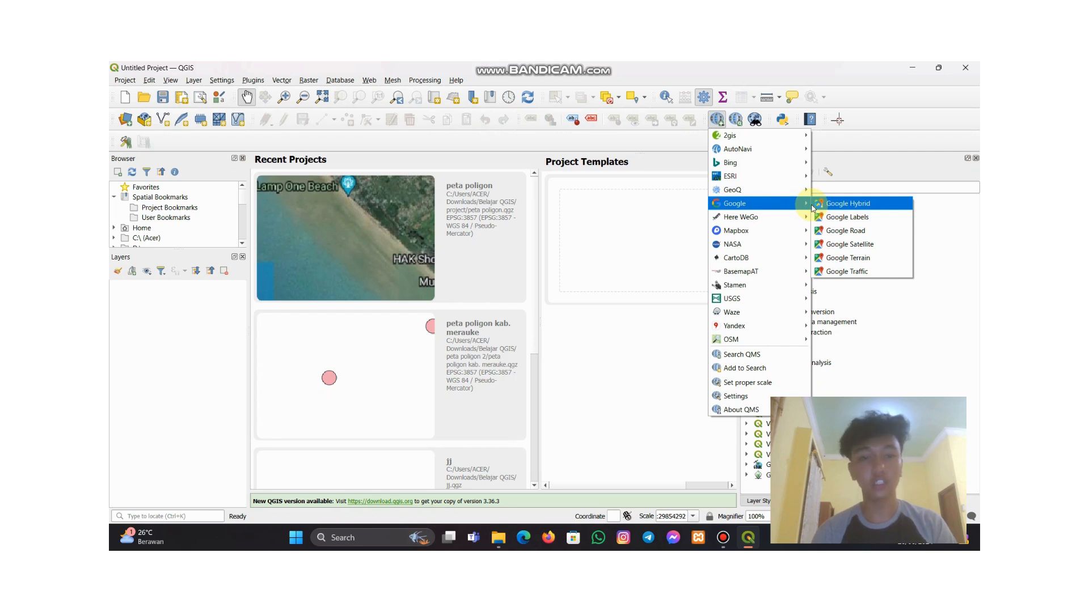
{"action": "left_click", "coordinate": [870, 204]}
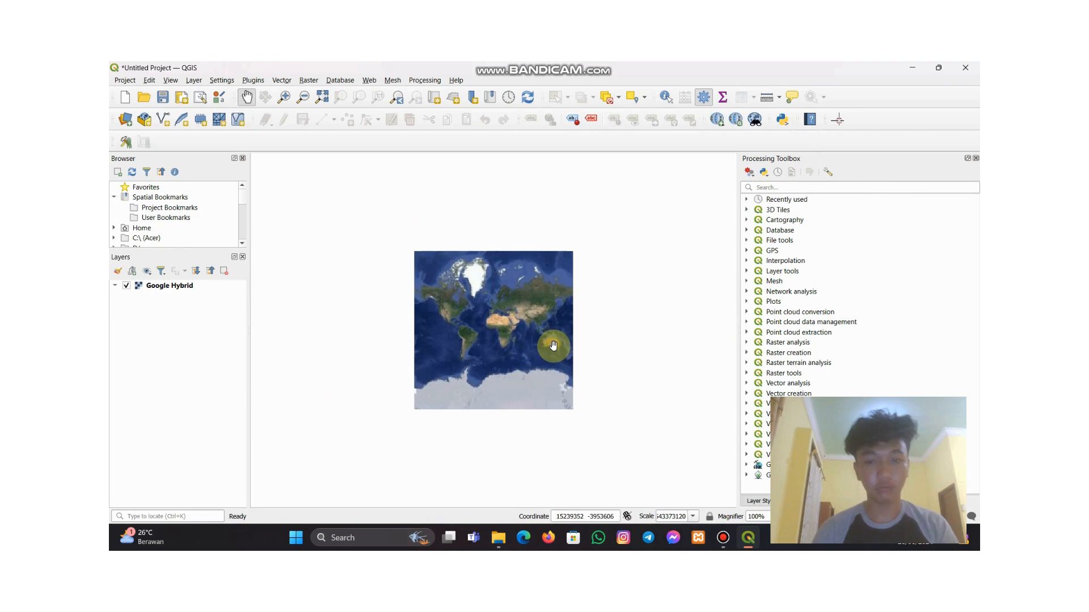
Zoom the basemap in to the houses along Jl. Garuda Spadem in Merauke
{"action": "scroll", "coordinate": [549, 339], "scroll_direction": "up", "scroll_amount": 3}
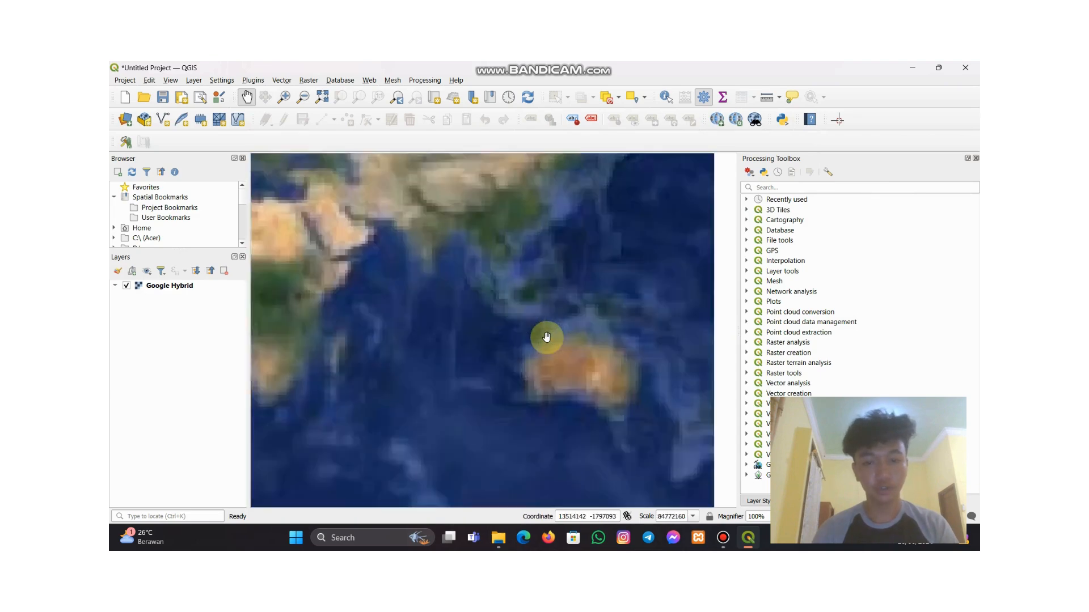
{"action": "scroll", "coordinate": [649, 296], "scroll_direction": "up", "scroll_amount": 3}
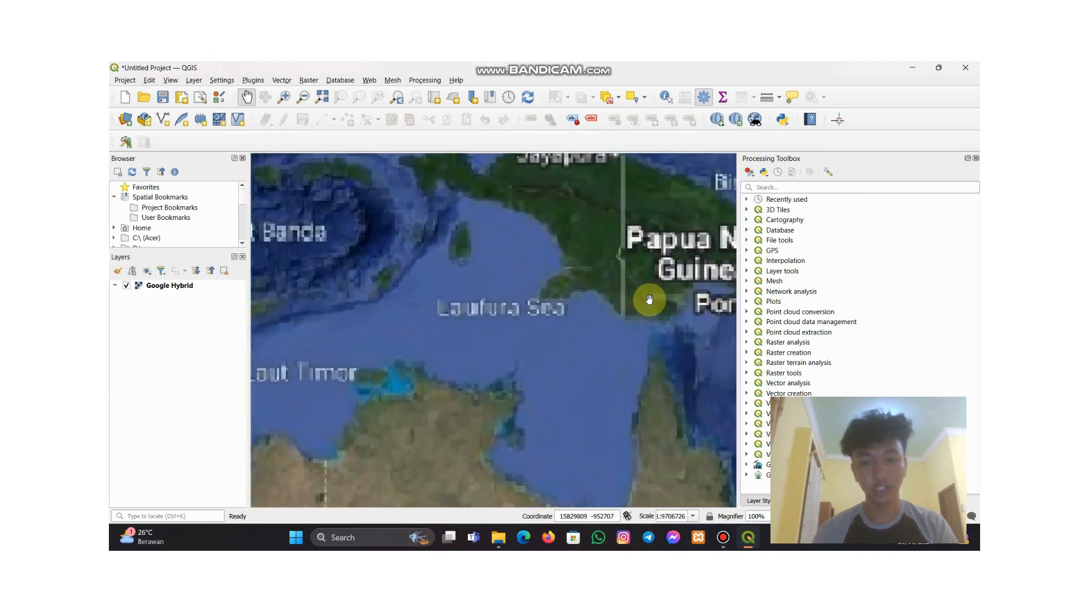
{"action": "scroll", "coordinate": [606, 296], "scroll_direction": "up", "scroll_amount": 5}
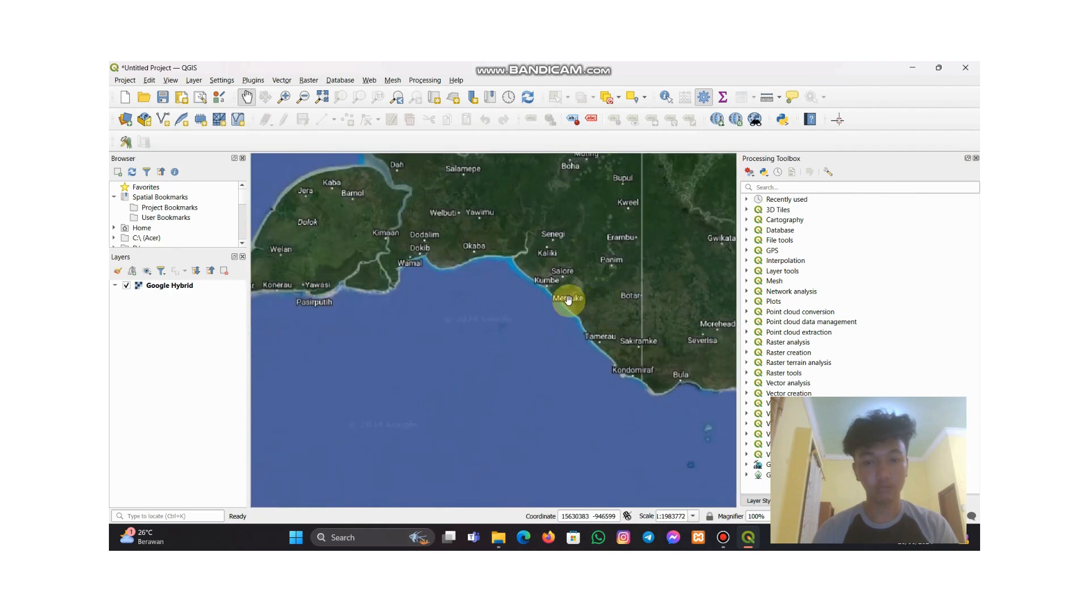
{"action": "scroll", "coordinate": [566, 299], "scroll_direction": "up", "scroll_amount": 3}
{"action": "scroll", "coordinate": [566, 299], "scroll_direction": "up", "scroll_amount": 1}
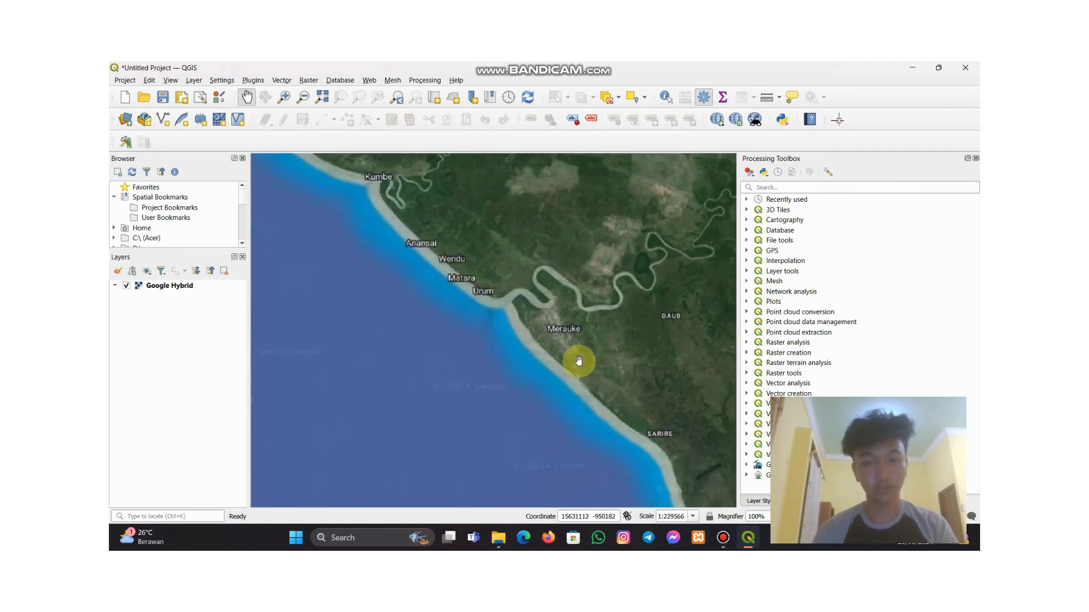
{"action": "scroll", "coordinate": [579, 360], "scroll_direction": "up", "scroll_amount": 4}
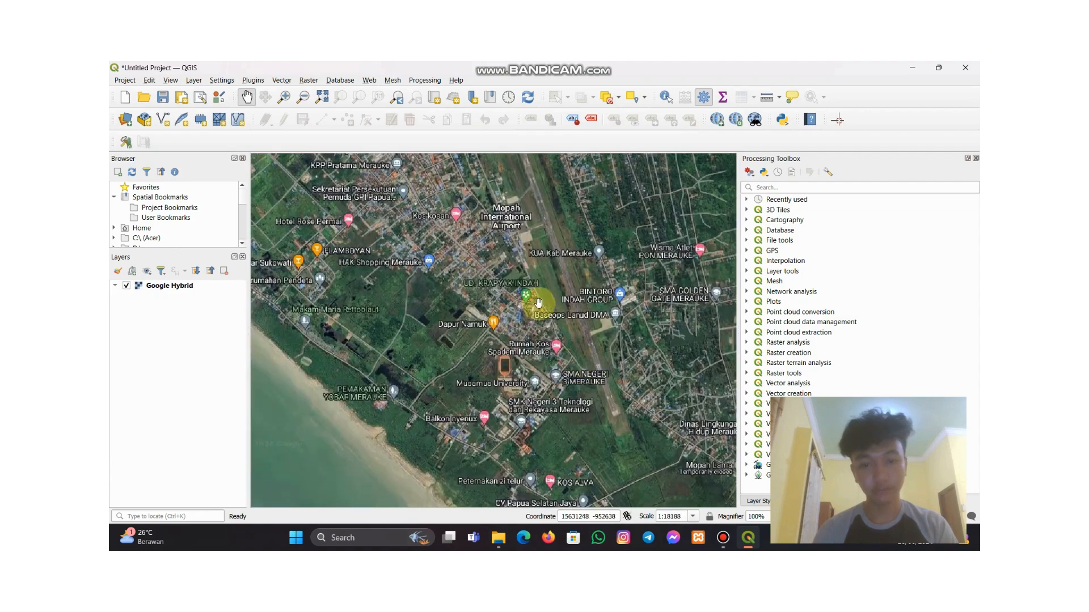
{"action": "scroll", "coordinate": [539, 292], "scroll_direction": "up", "scroll_amount": 3}
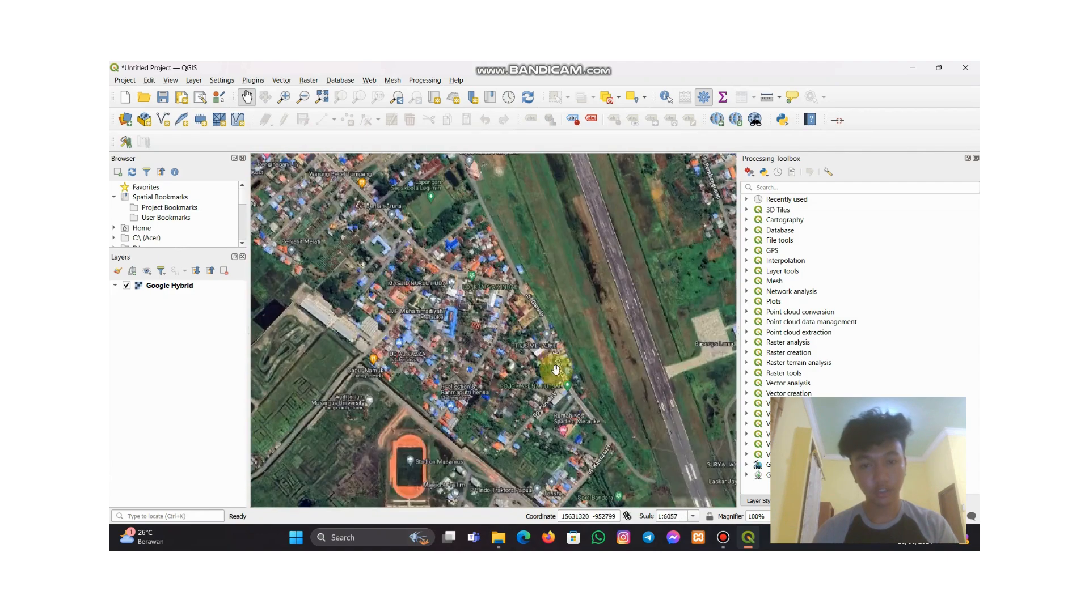
{"action": "scroll", "coordinate": [555, 370], "scroll_direction": "down", "scroll_amount": 2}
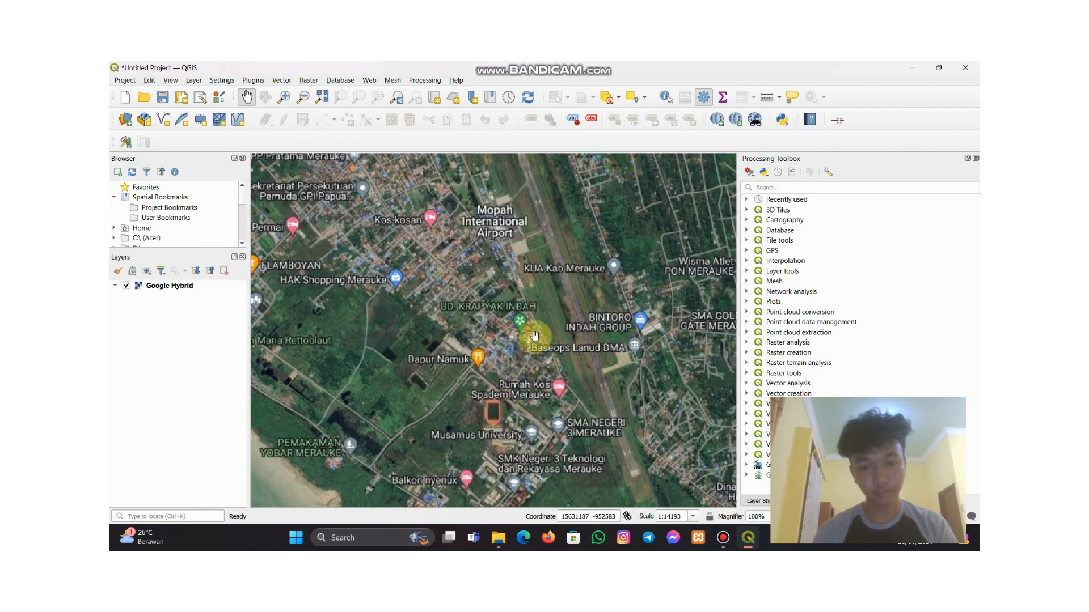
{"action": "scroll", "coordinate": [532, 327], "scroll_direction": "up", "scroll_amount": 1}
{"action": "scroll", "coordinate": [532, 326], "scroll_direction": "up", "scroll_amount": 3}
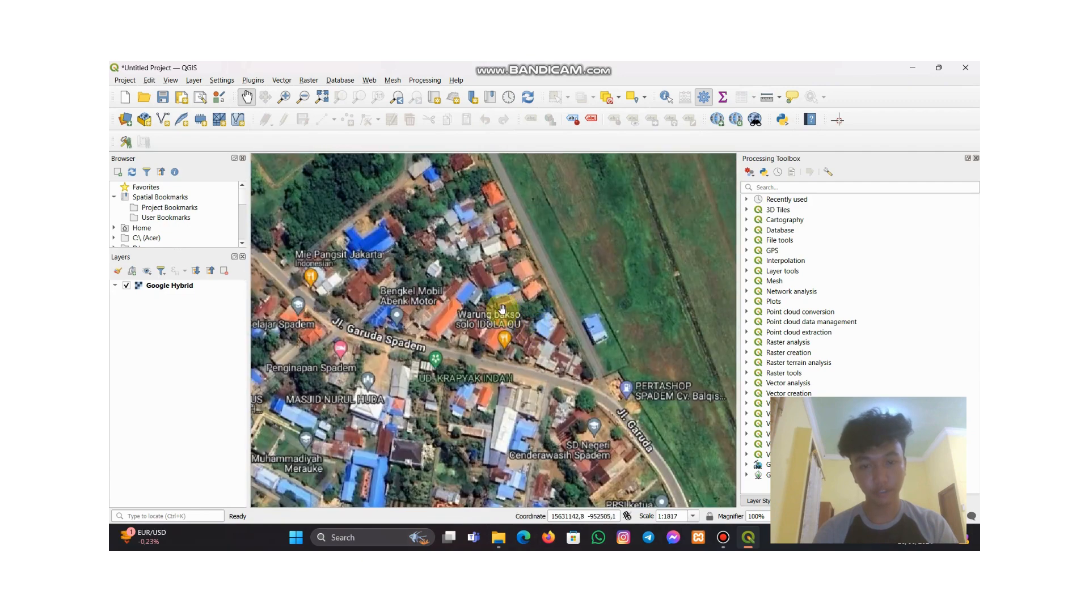
{"action": "scroll", "coordinate": [499, 301], "scroll_direction": "up", "scroll_amount": 1}
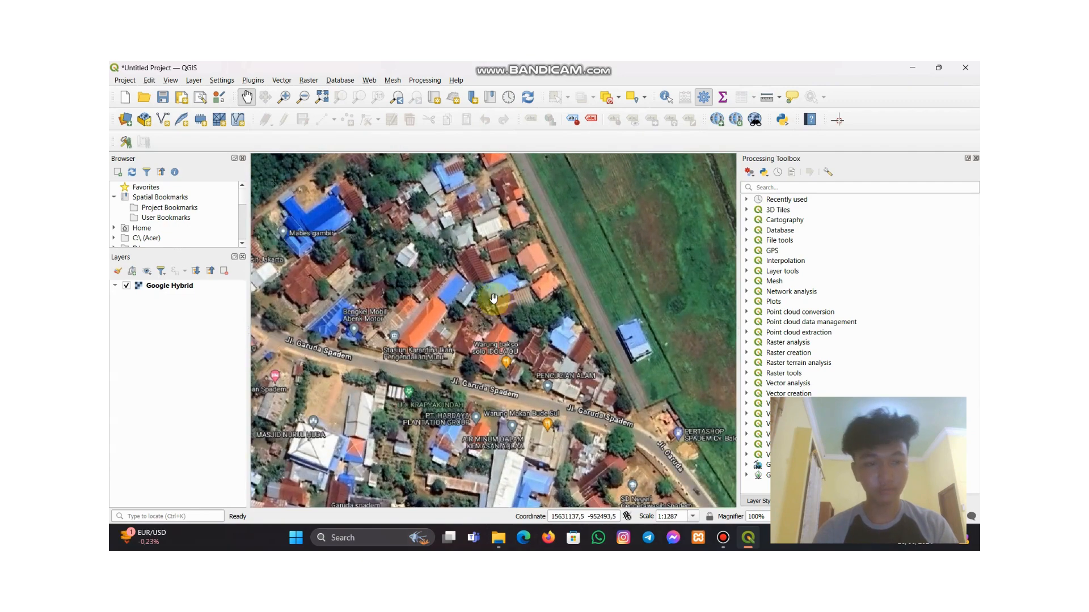
Start a new shapefile layer and set its file to "peta kab. merauke" in the project folder inside Downloads > Belajar QGIS
{"action": "left_click", "coordinate": [168, 120]}
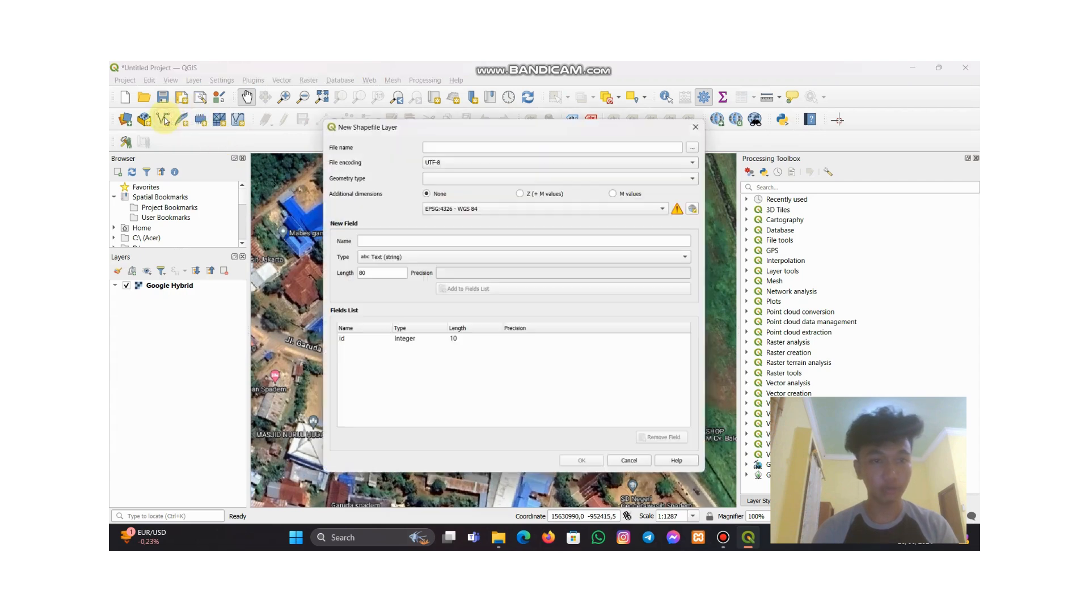
{"action": "left_click", "coordinate": [698, 144]}
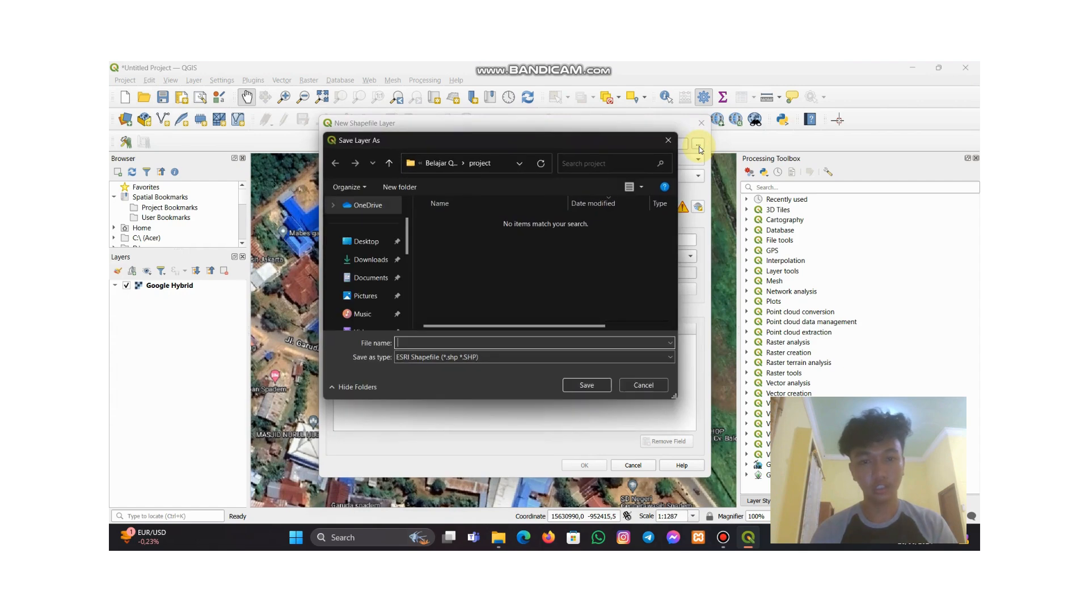
{"action": "left_click", "coordinate": [371, 260]}
{"action": "double_click", "coordinate": [500, 228]}
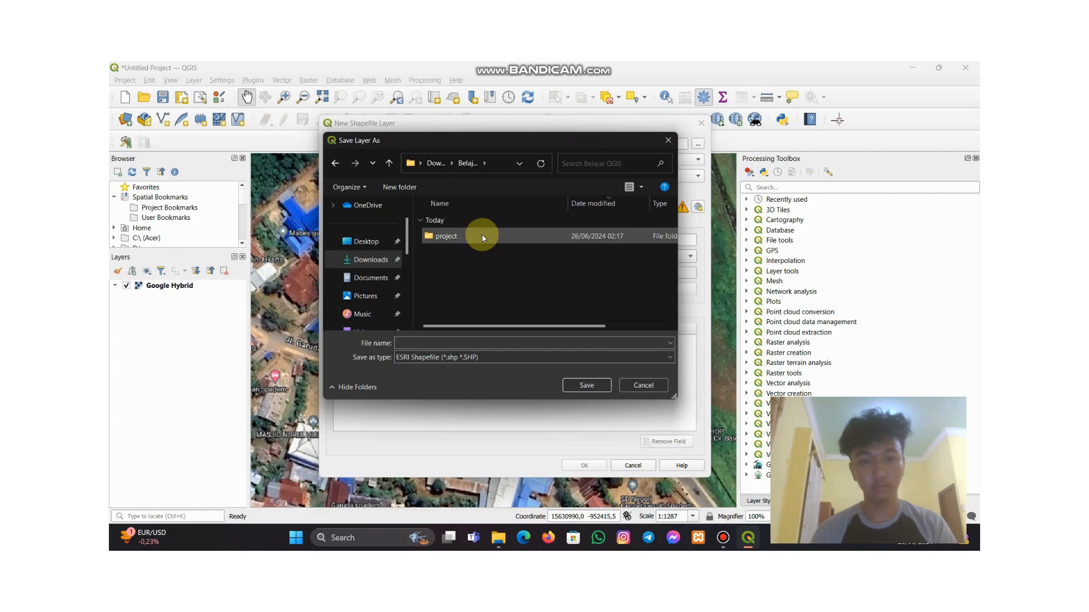
{"action": "double_click", "coordinate": [462, 236]}
{"action": "left_click", "coordinate": [414, 343]}
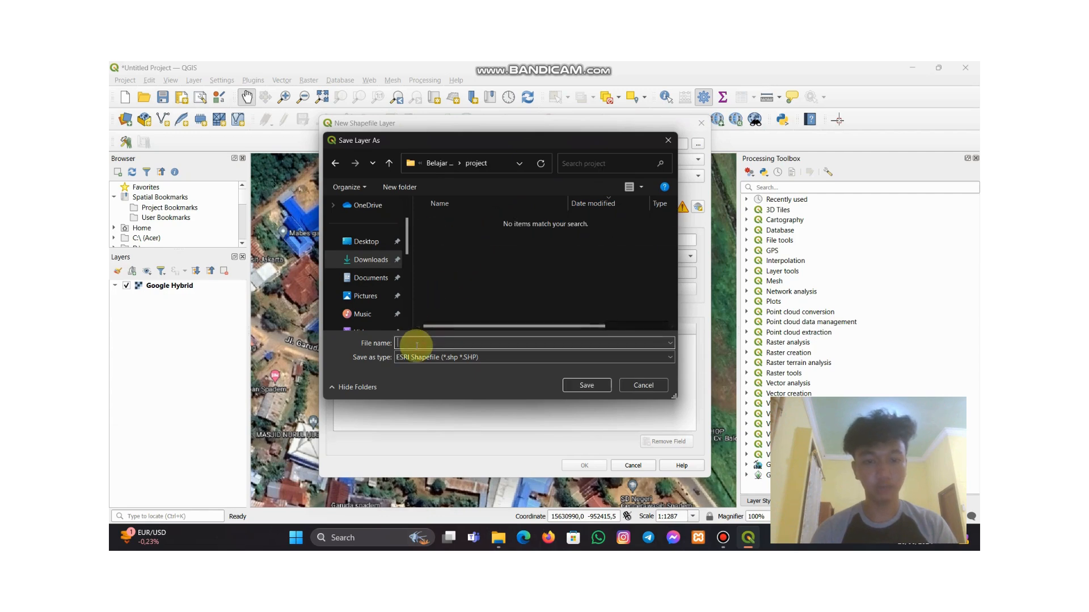
{"action": "type", "text": "peta"}
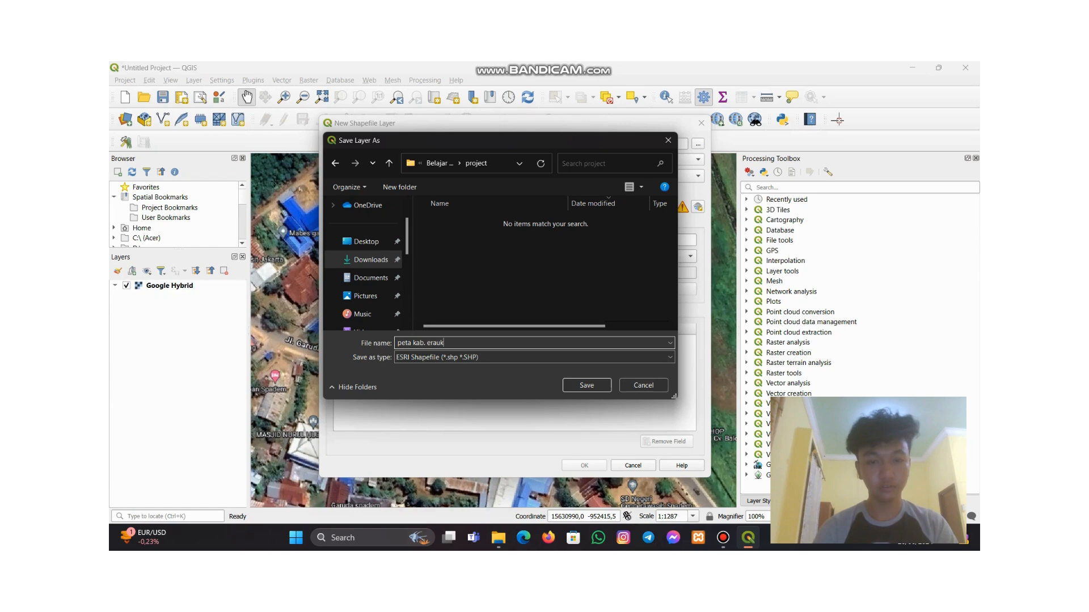
{"action": "type", "text": "kab. mer"}
{"action": "key", "text": "Return"}
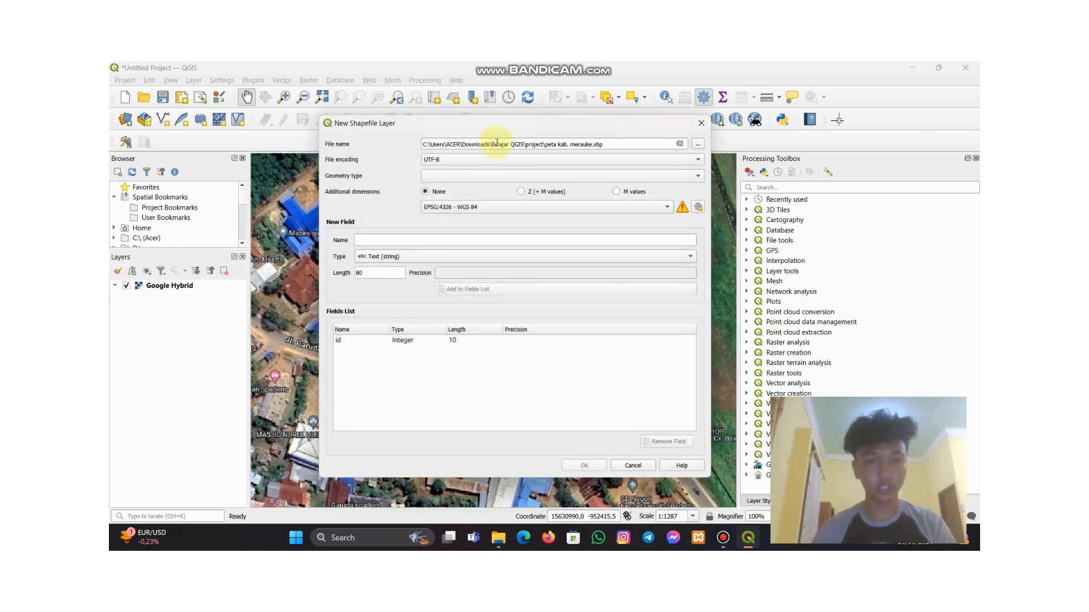
Set the new layer's geometry type to Point and add a text field called "name" with length 80
{"action": "left_click", "coordinate": [445, 176]}
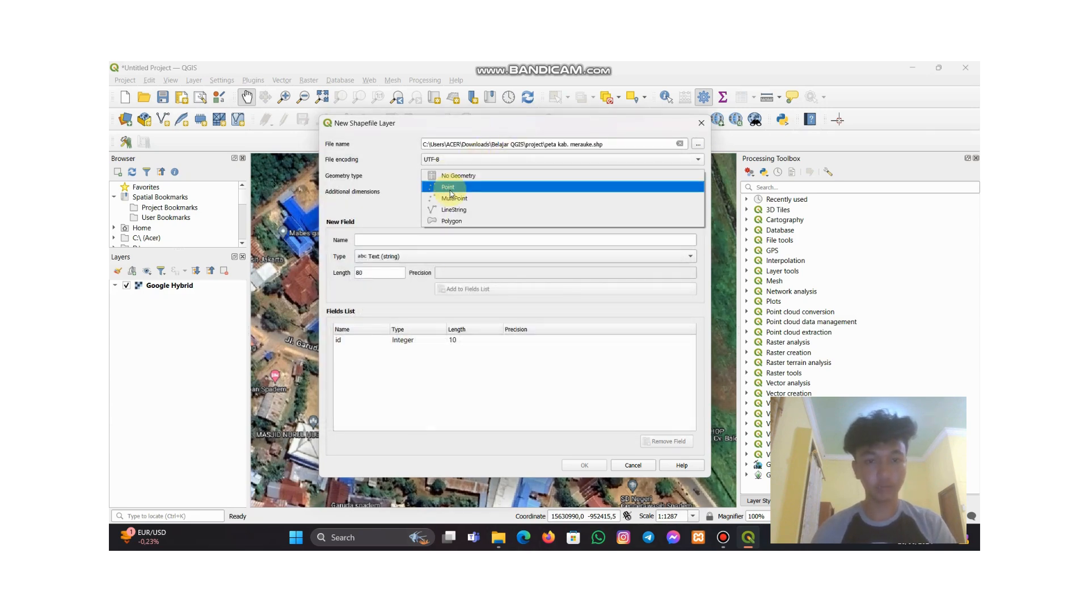
{"action": "left_click", "coordinate": [449, 189]}
{"action": "left_click", "coordinate": [420, 237]}
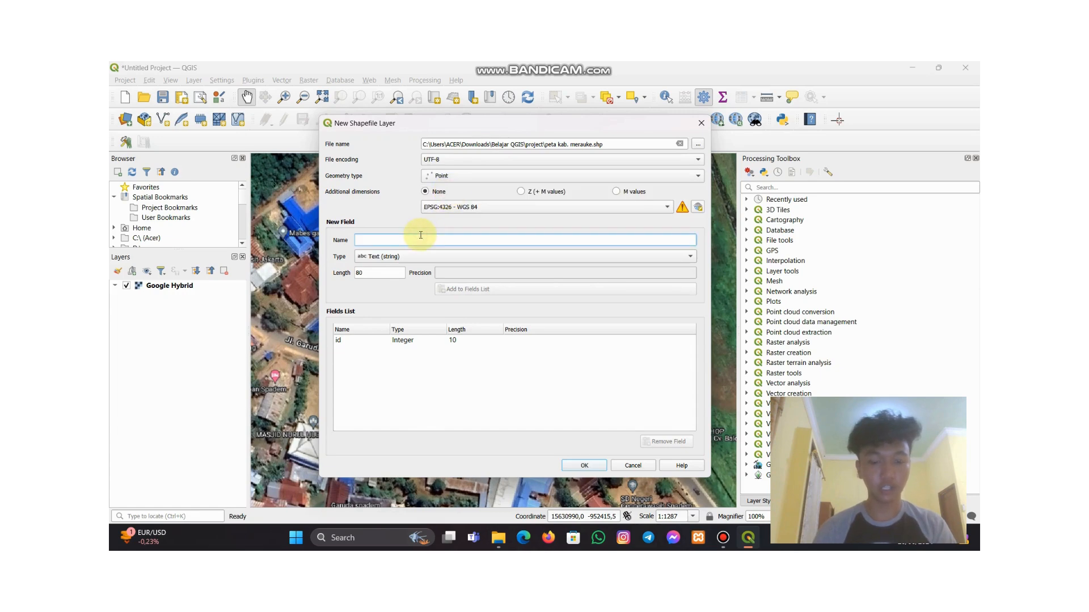
{"action": "type", "text": "name"}
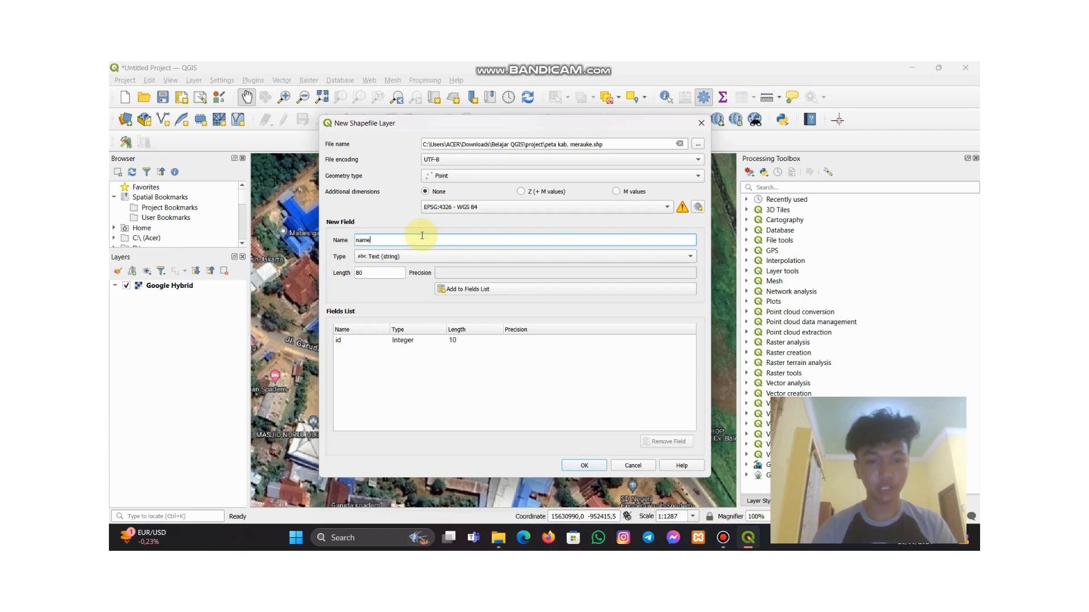
{"action": "left_click", "coordinate": [506, 295]}
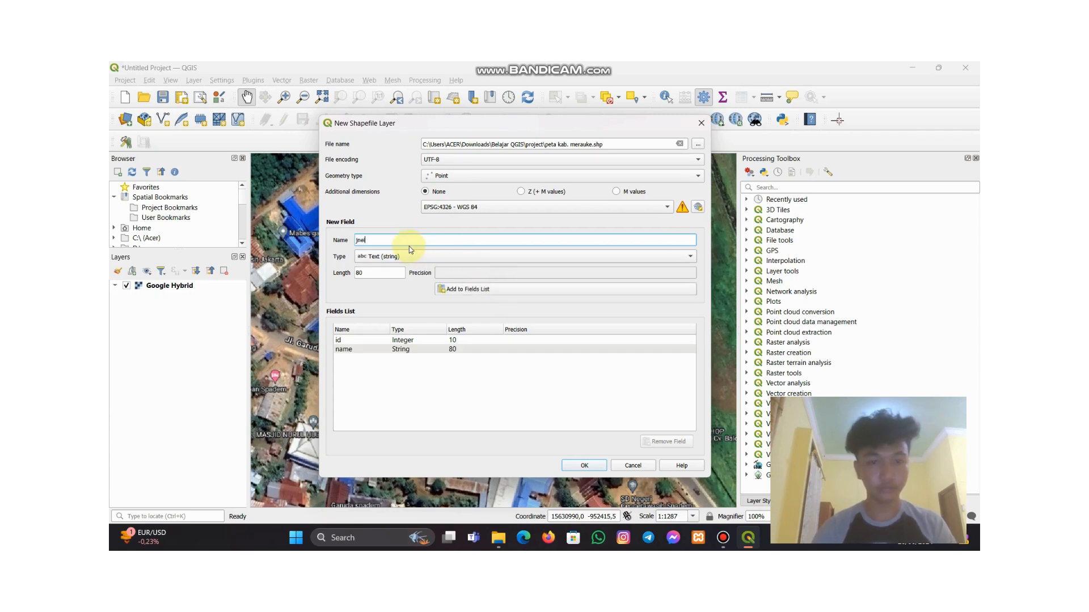
Add a text field called "jenis" with length 80 and create the shapefile layer
{"action": "key", "text": "BackSpace"}
{"action": "key", "text": "BackSpace"}
{"action": "key", "text": "BackSpace"}
{"action": "type", "text": "jenis"}
{"action": "left_click", "coordinate": [461, 286]}
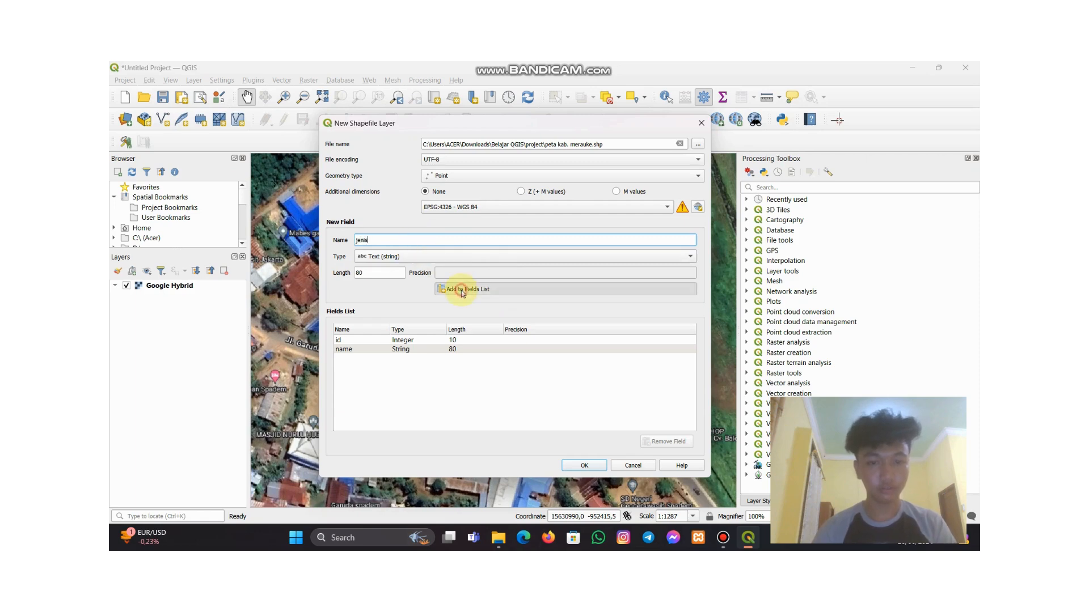
{"action": "left_click", "coordinate": [592, 467]}
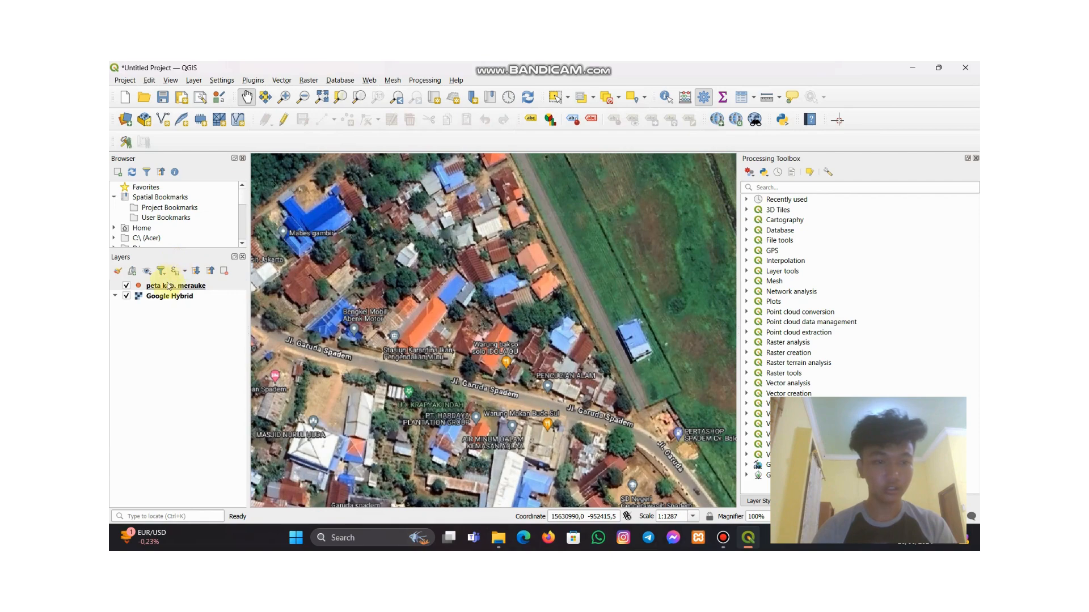
Enable editing and add a point among the houses north of Jl. Garuda Spadem with id 01, name "rumah saya" and jenis "rumah"
{"action": "left_click", "coordinate": [285, 125]}
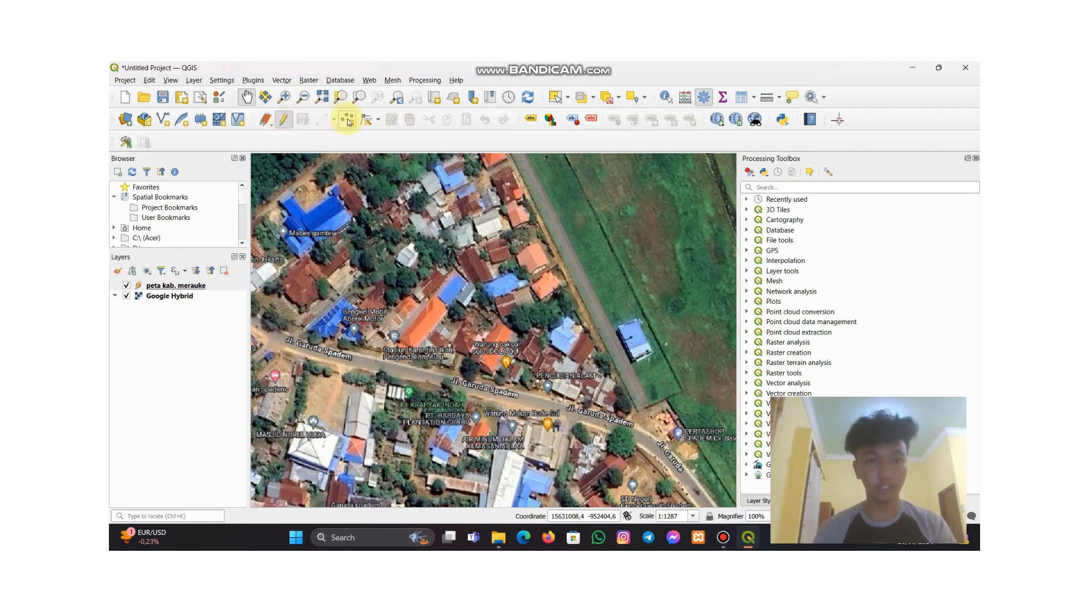
{"action": "left_click", "coordinate": [347, 121]}
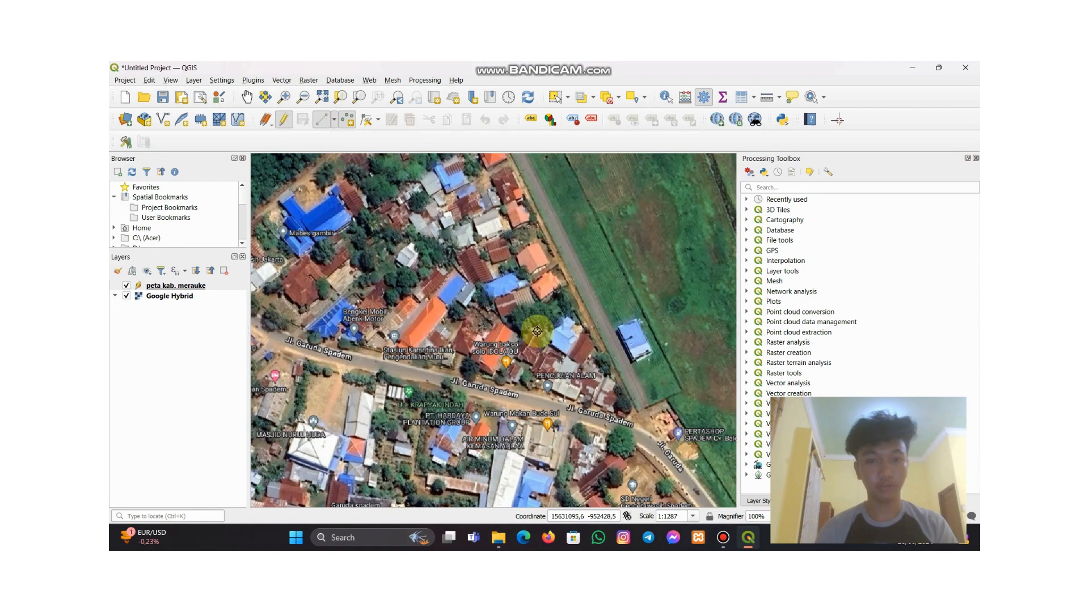
{"action": "left_click", "coordinate": [516, 296]}
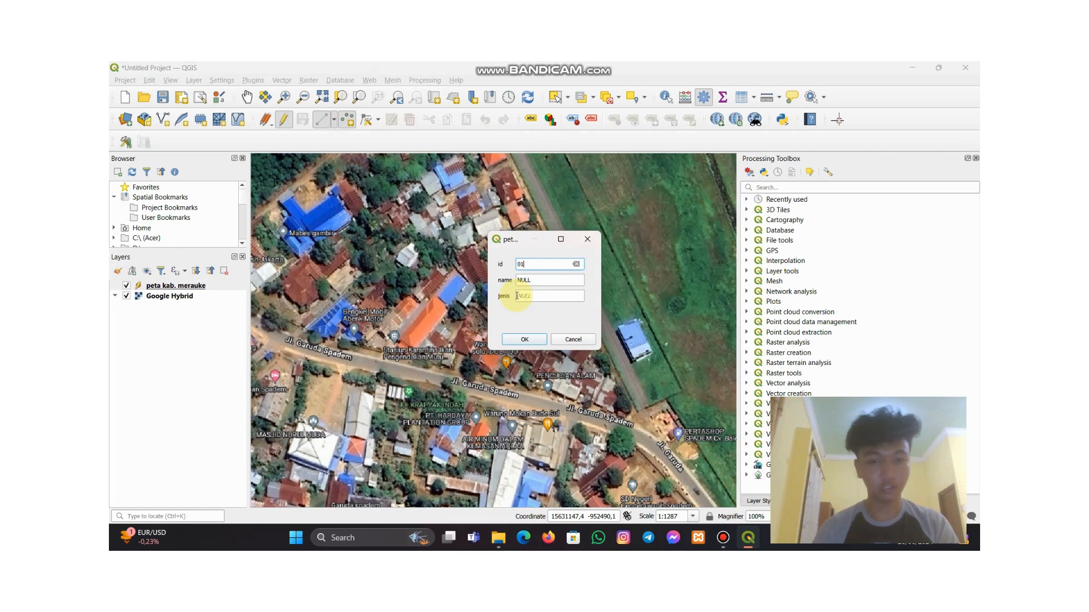
{"action": "left_click", "coordinate": [527, 280]}
{"action": "key", "text": "BackSpace"}
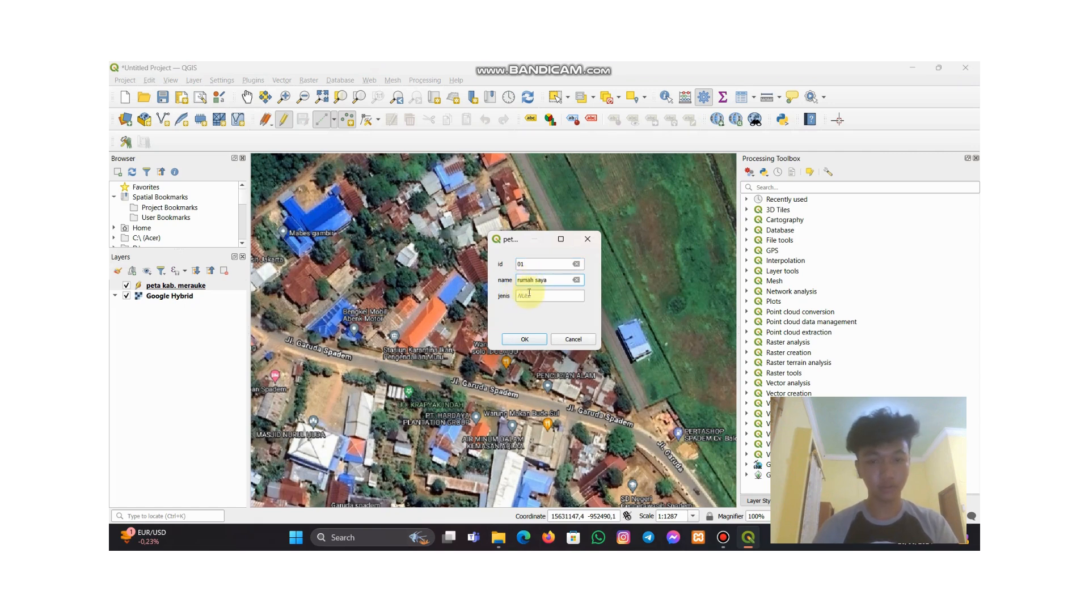
{"action": "left_click", "coordinate": [528, 296]}
{"action": "type", "text": "rumah"}
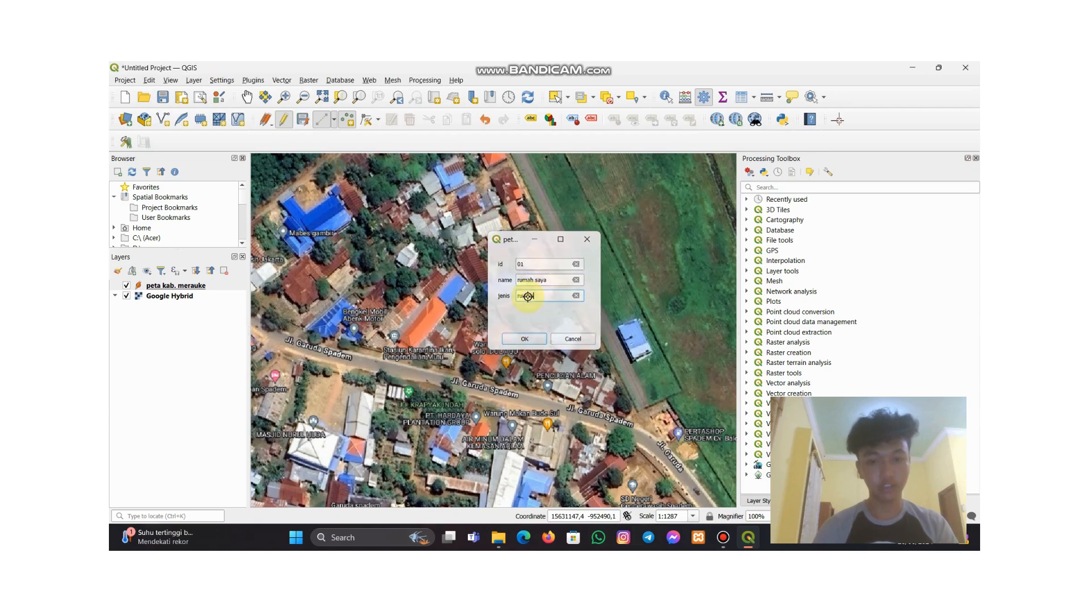
{"action": "key", "text": "Return"}
Add a point on the Musamus University campus with id 02, name "universitas musamus" and jenis "perguruan tinggi"
{"action": "scroll", "coordinate": [505, 290], "scroll_direction": "down", "scroll_amount": 5}
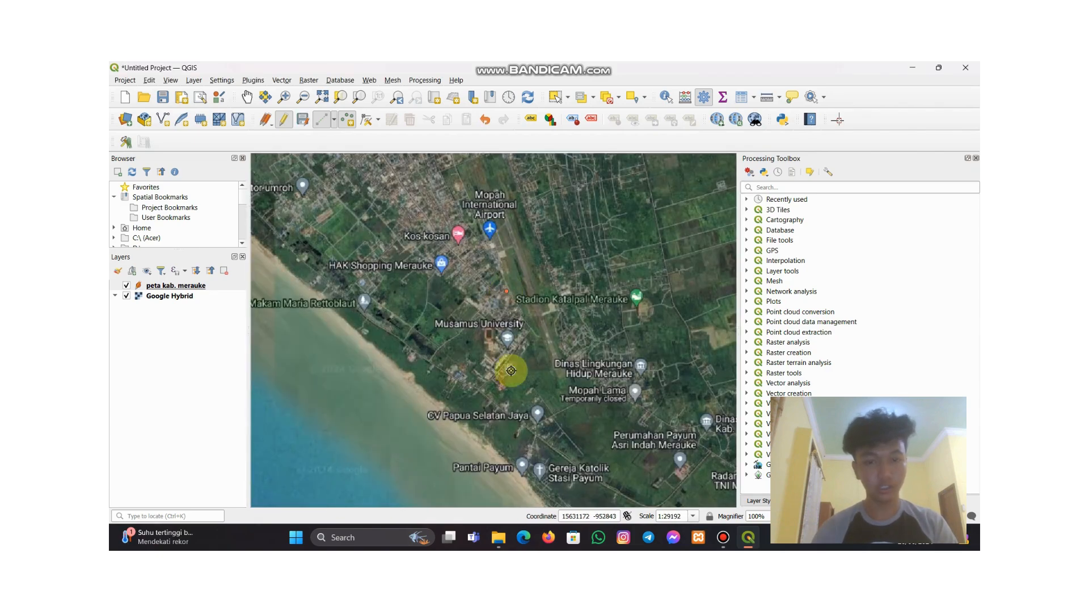
{"action": "scroll", "coordinate": [509, 356], "scroll_direction": "up", "scroll_amount": 2}
{"action": "scroll", "coordinate": [513, 286], "scroll_direction": "up", "scroll_amount": 1}
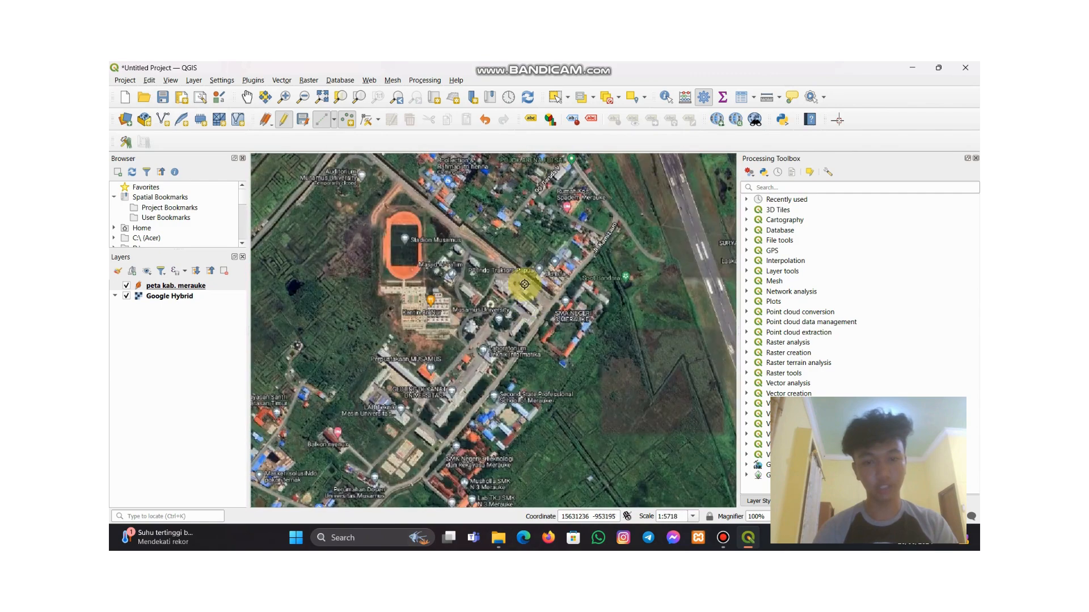
{"action": "left_click", "coordinate": [505, 288]}
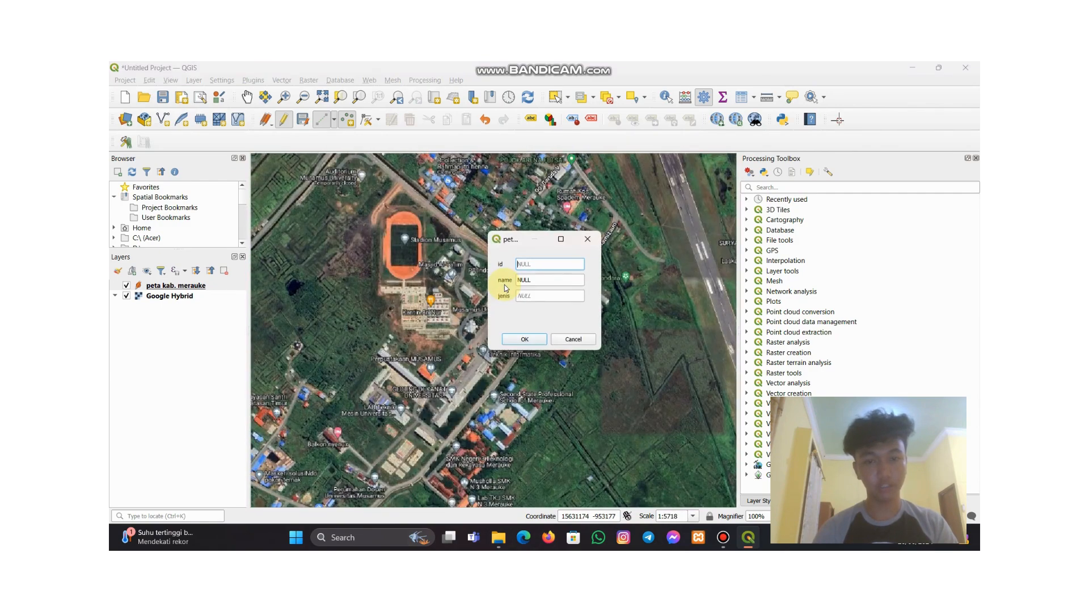
{"action": "type", "text": "02"}
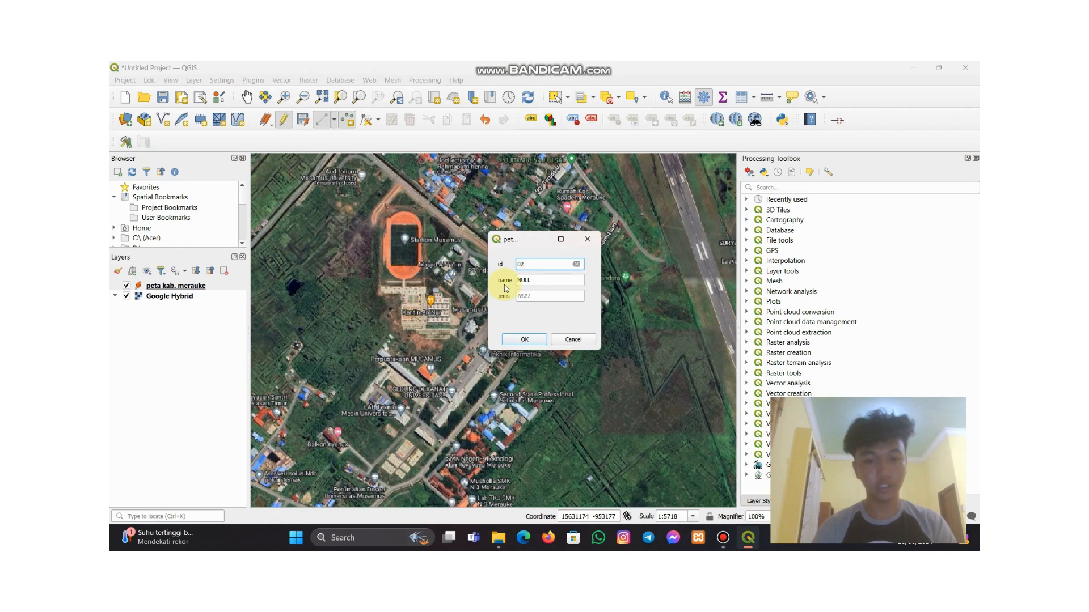
{"action": "left_click", "coordinate": [535, 280]}
{"action": "type", "text": "univers"}
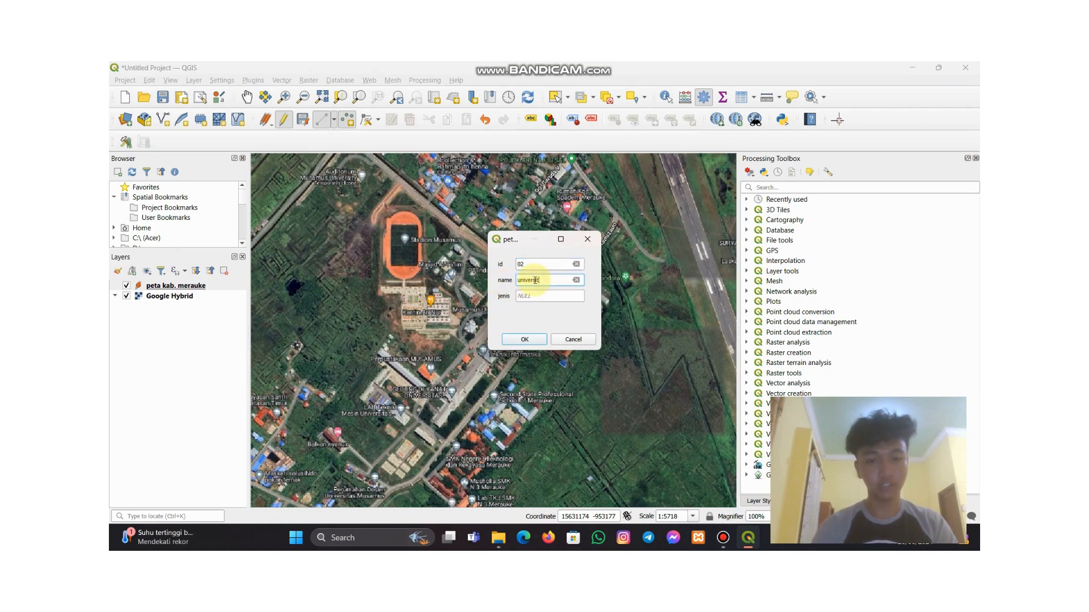
{"action": "type", "text": "itas musamu"}
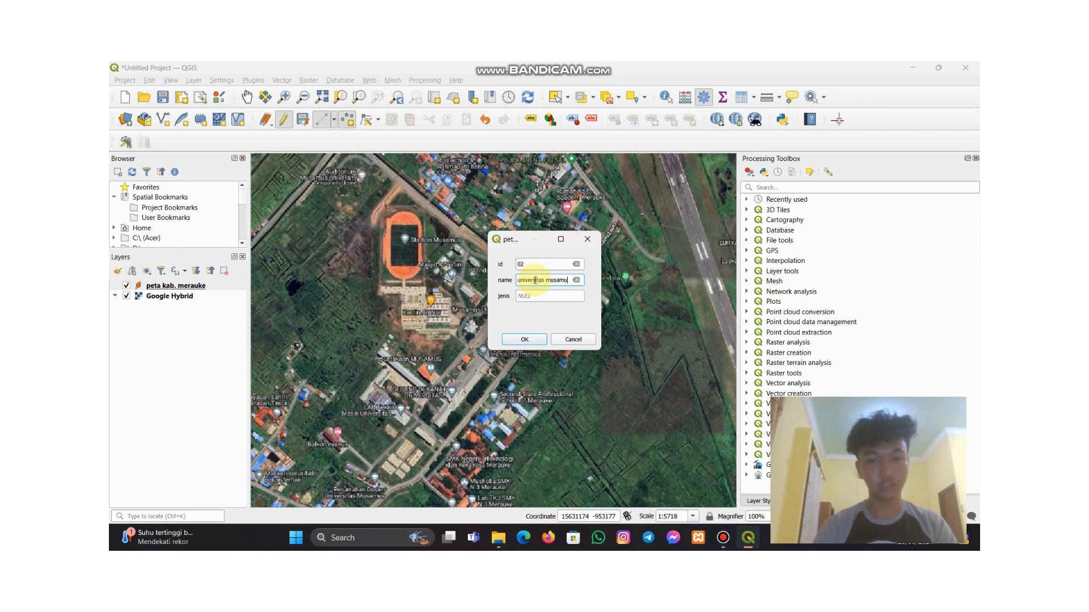
{"action": "type", "text": "s"}
{"action": "left_click", "coordinate": [534, 296]}
{"action": "type", "text": "perguruan tinggi"}
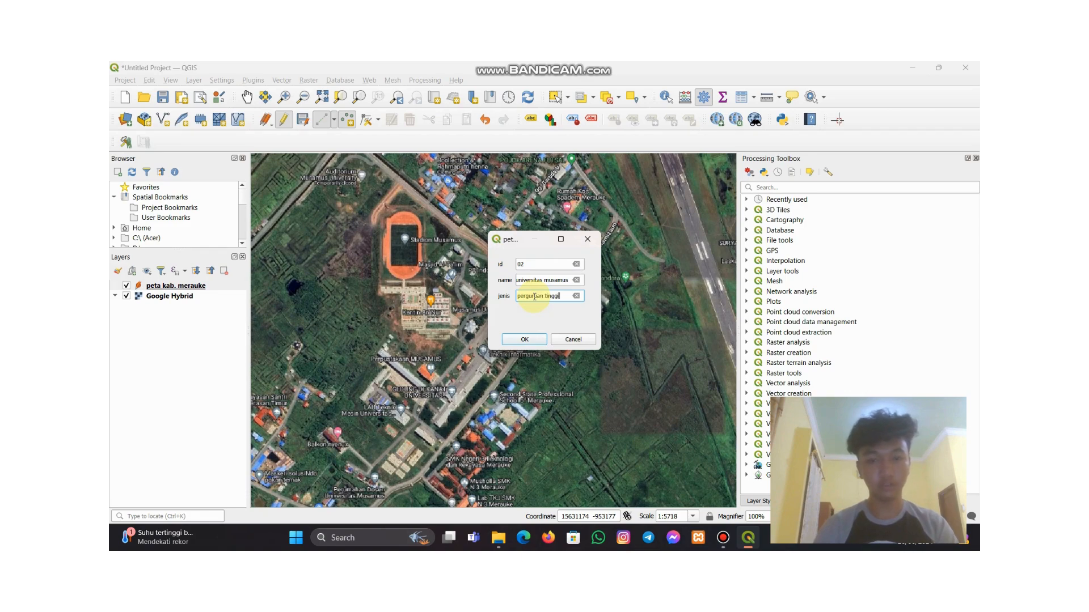
{"action": "key", "text": "Return"}
Add a point at the Mopah International Airport terminal with id 03, name "bandara mopah" and jenis "bandara"
{"action": "scroll", "coordinate": [463, 240], "scroll_direction": "down", "scroll_amount": 3}
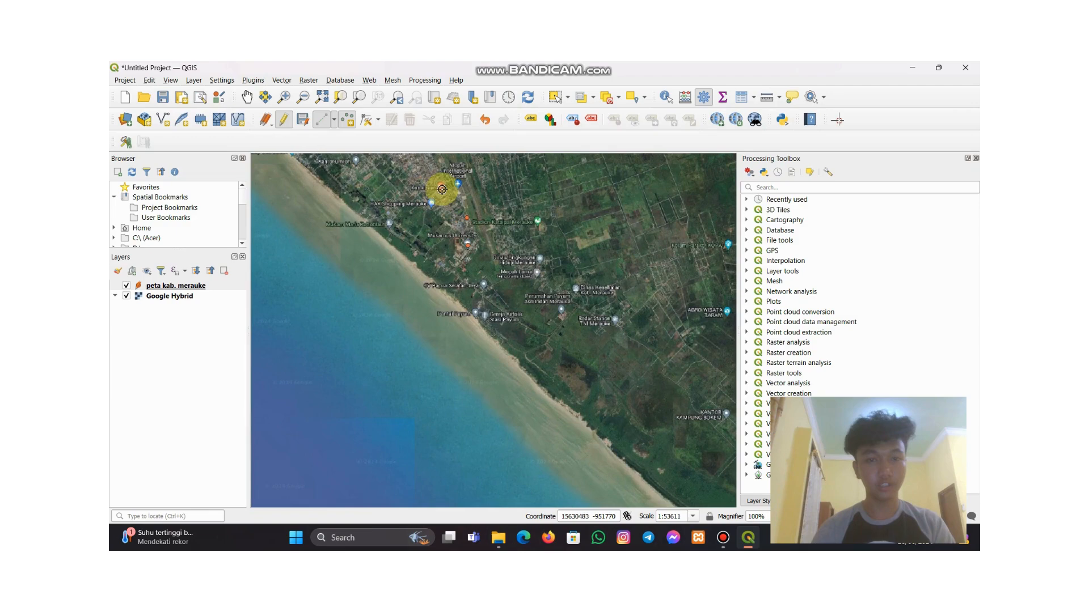
{"action": "scroll", "coordinate": [451, 184], "scroll_direction": "up", "scroll_amount": 3}
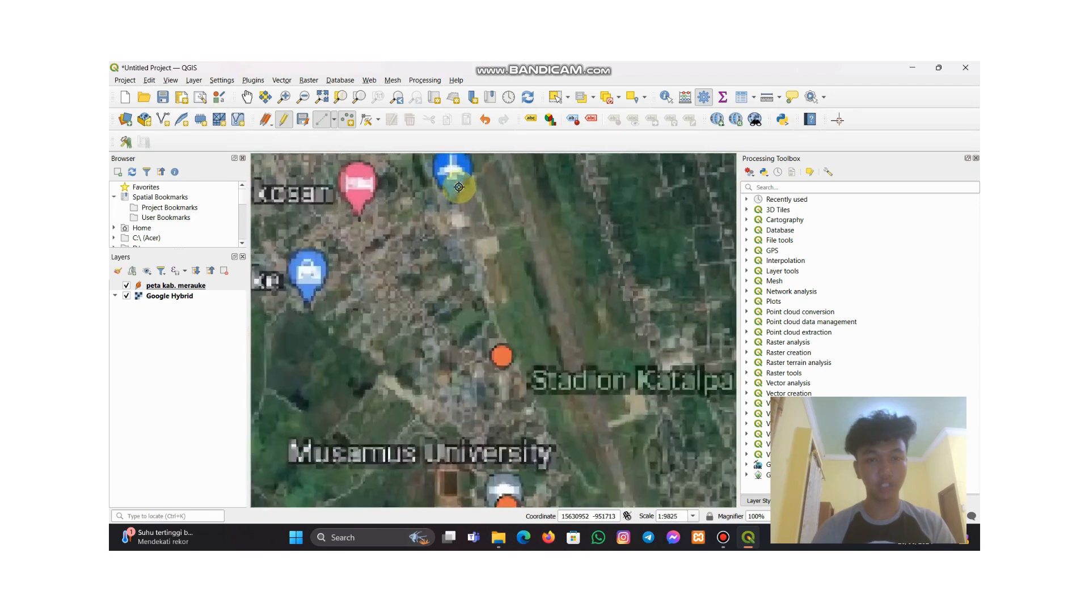
{"action": "left_click", "coordinate": [461, 242]}
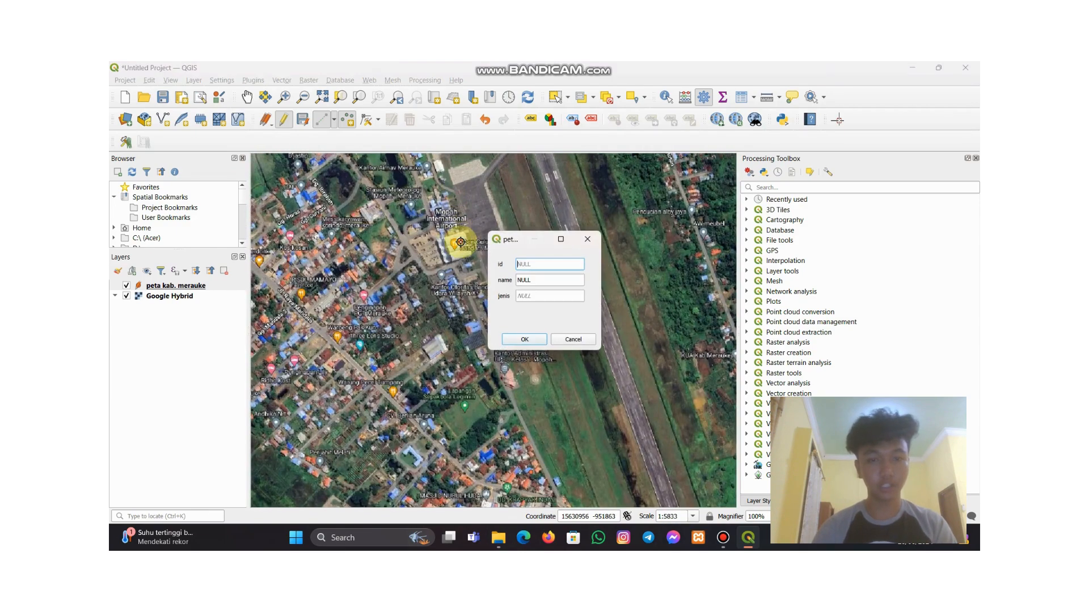
{"action": "left_click", "coordinate": [530, 281]}
{"action": "type", "text": "bandara mopah"}
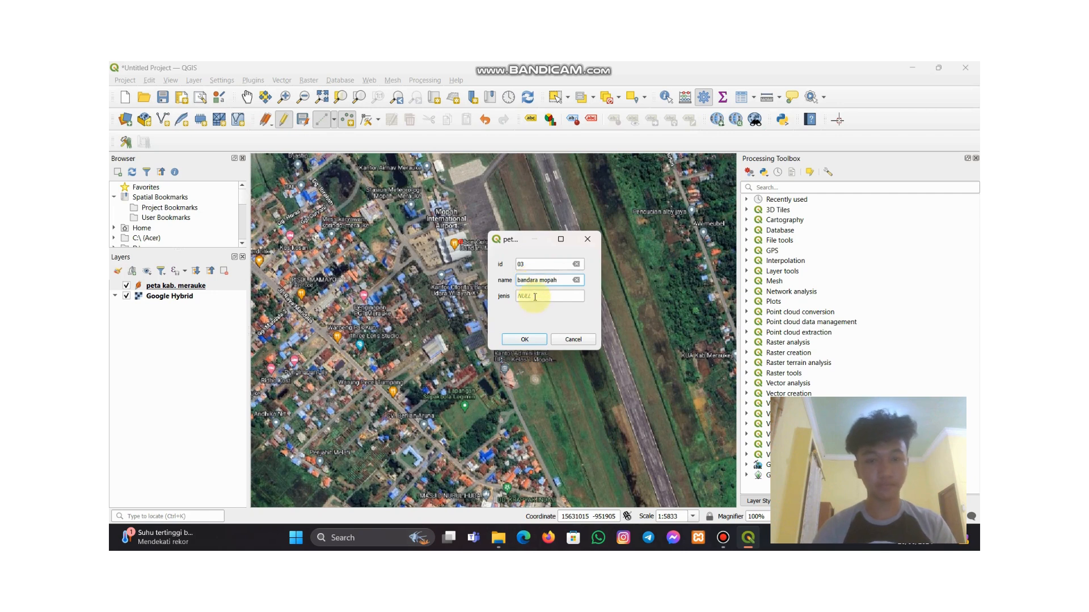
{"action": "left_click", "coordinate": [535, 296]}
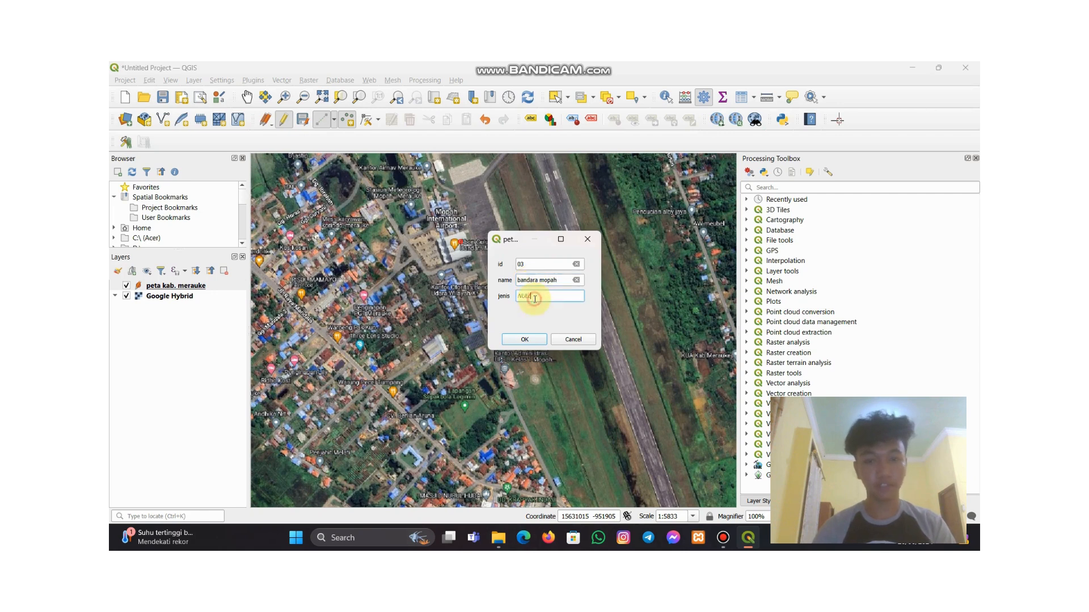
{"action": "type", "text": "bandara"}
{"action": "key", "text": "Return"}
Add a point on the coast at Lamp One Beach with id 04, name "pantai lampu satu" and jenis "pantai"
{"action": "scroll", "coordinate": [462, 244], "scroll_direction": "down", "scroll_amount": 5}
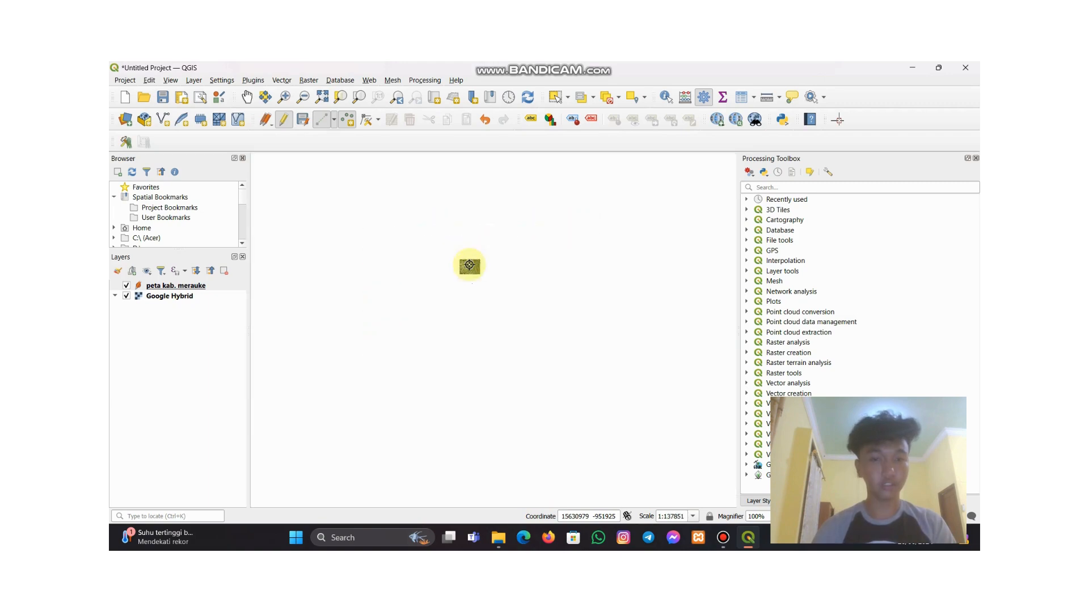
{"action": "scroll", "coordinate": [459, 236], "scroll_direction": "up", "scroll_amount": 2}
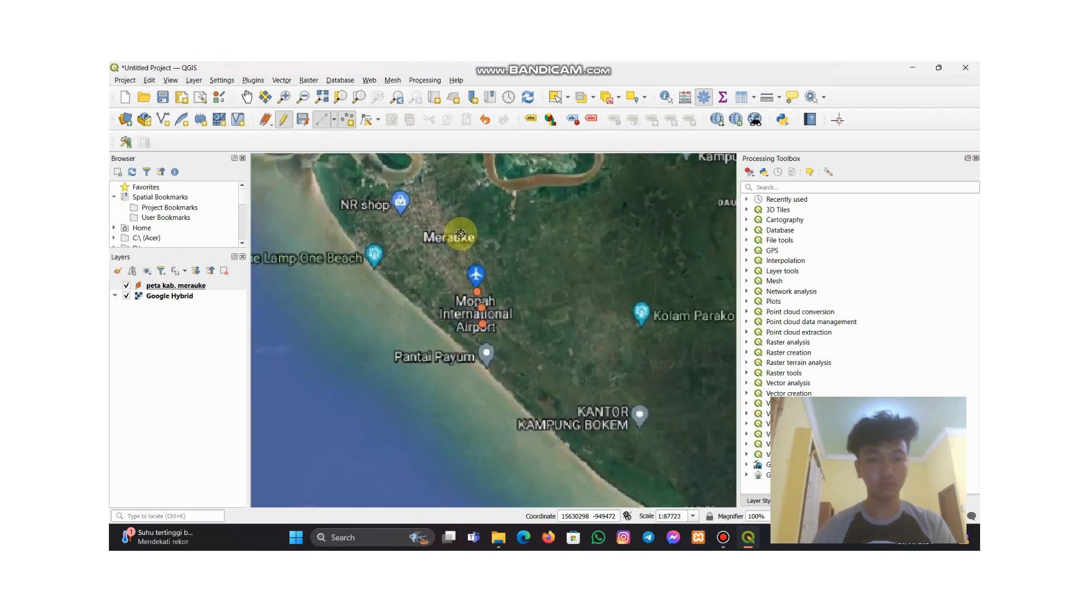
{"action": "scroll", "coordinate": [460, 234], "scroll_direction": "up", "scroll_amount": 1}
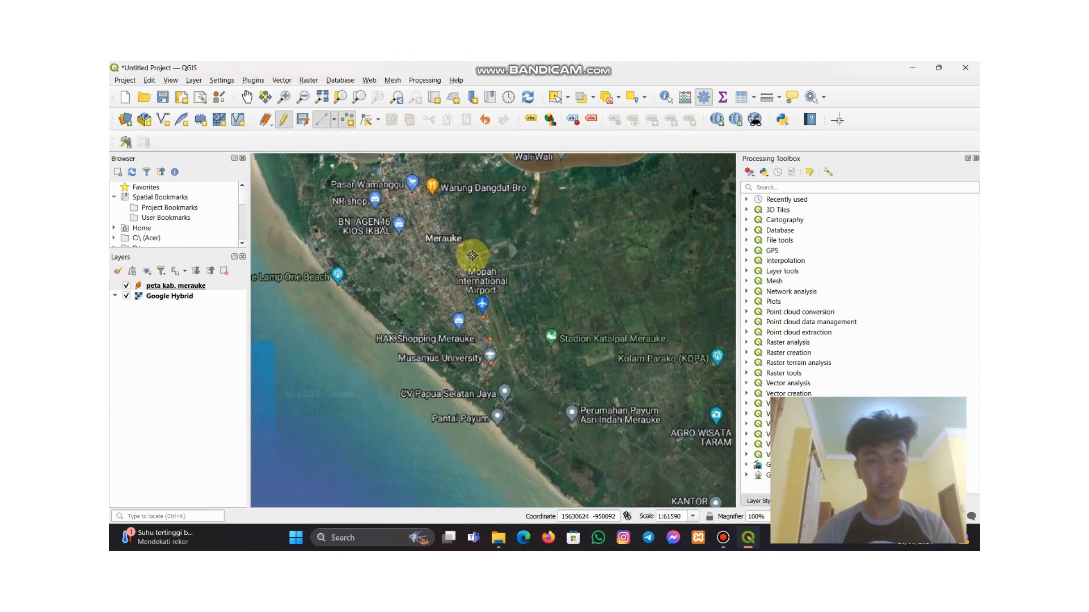
{"action": "left_click", "coordinate": [324, 282]}
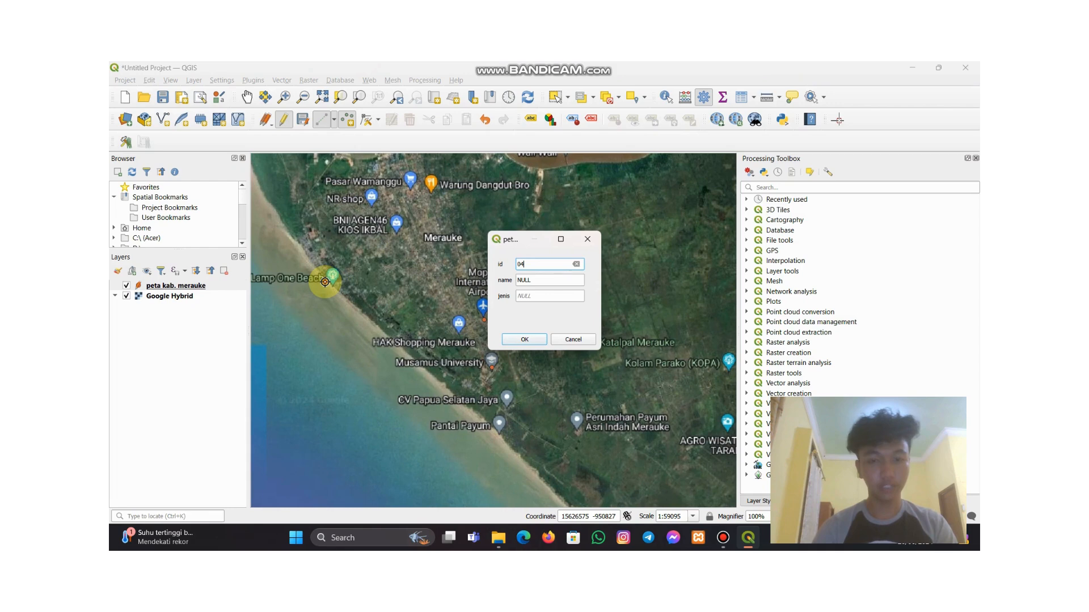
{"action": "left_click", "coordinate": [535, 281]}
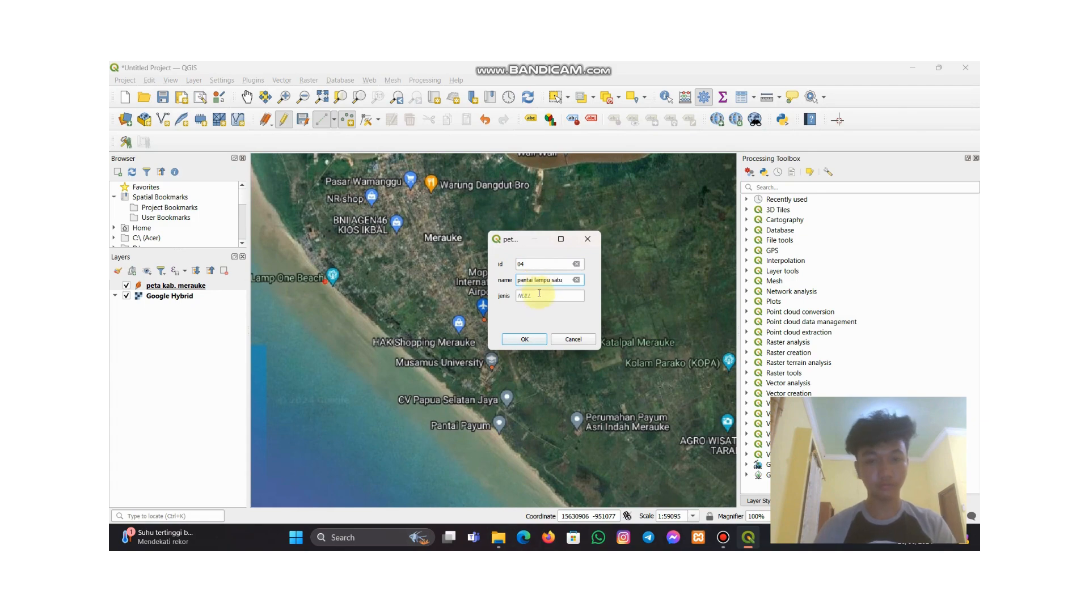
{"action": "left_click", "coordinate": [538, 296]}
{"action": "type", "text": "pantai"}
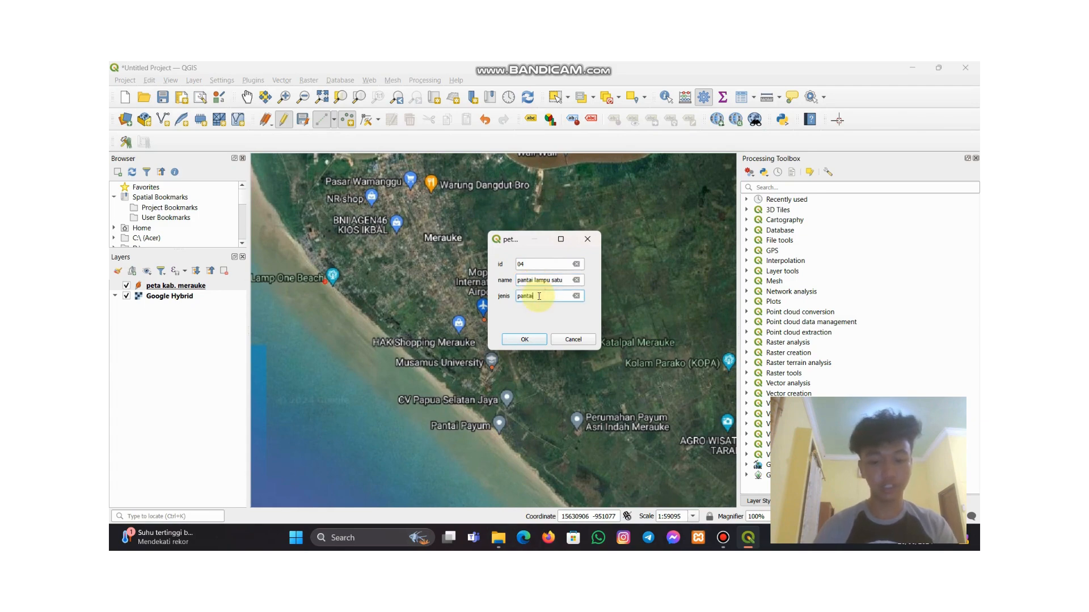
{"action": "key", "text": "Return"}
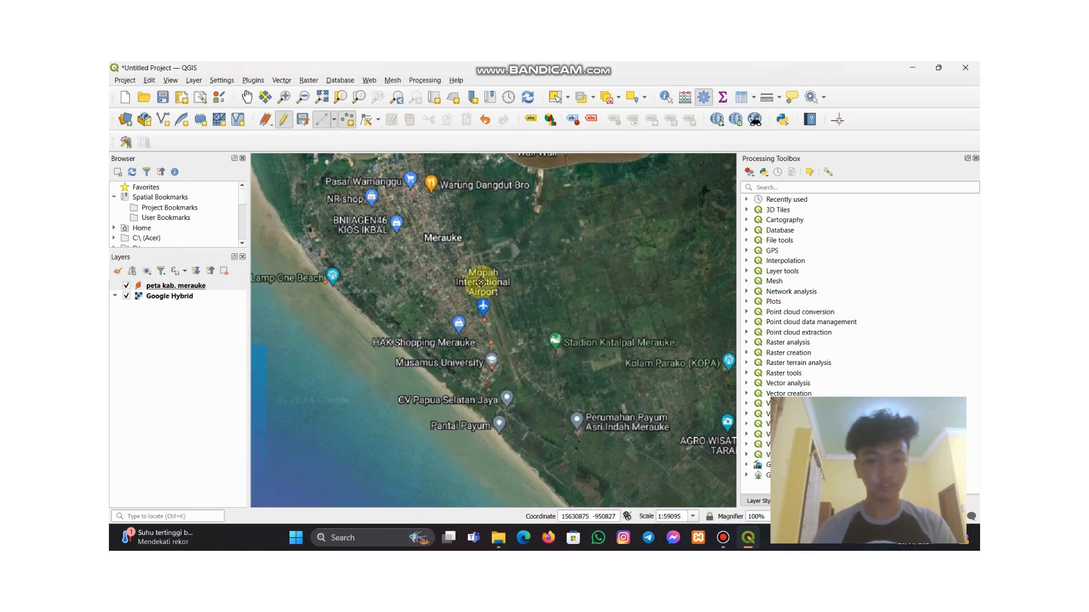
Add a point at Monumen Kapsul Waktu with id 05, name "monumen kapsul waktu" and jenis "monumen"
{"action": "scroll", "coordinate": [481, 282], "scroll_direction": "up", "scroll_amount": 2}
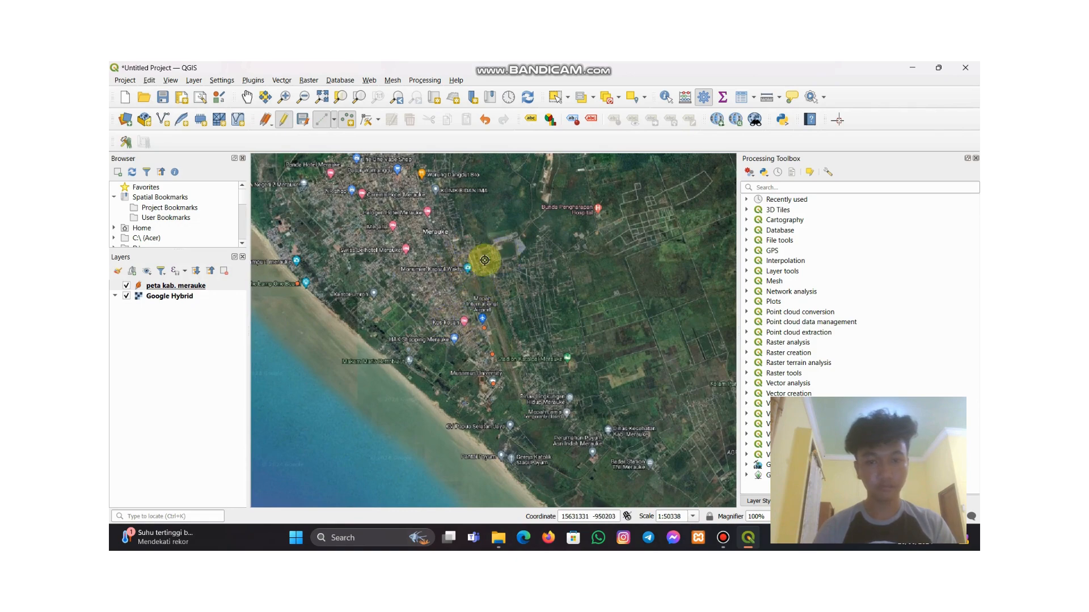
{"action": "scroll", "coordinate": [485, 260], "scroll_direction": "up", "scroll_amount": 2}
{"action": "scroll", "coordinate": [451, 291], "scroll_direction": "up", "scroll_amount": 1}
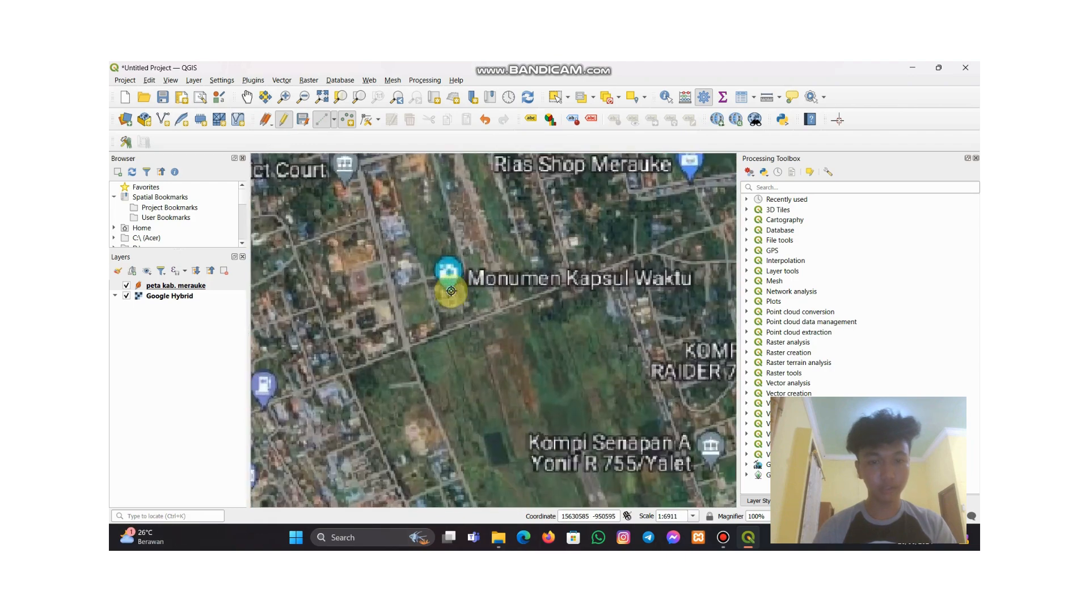
{"action": "left_click", "coordinate": [451, 297]}
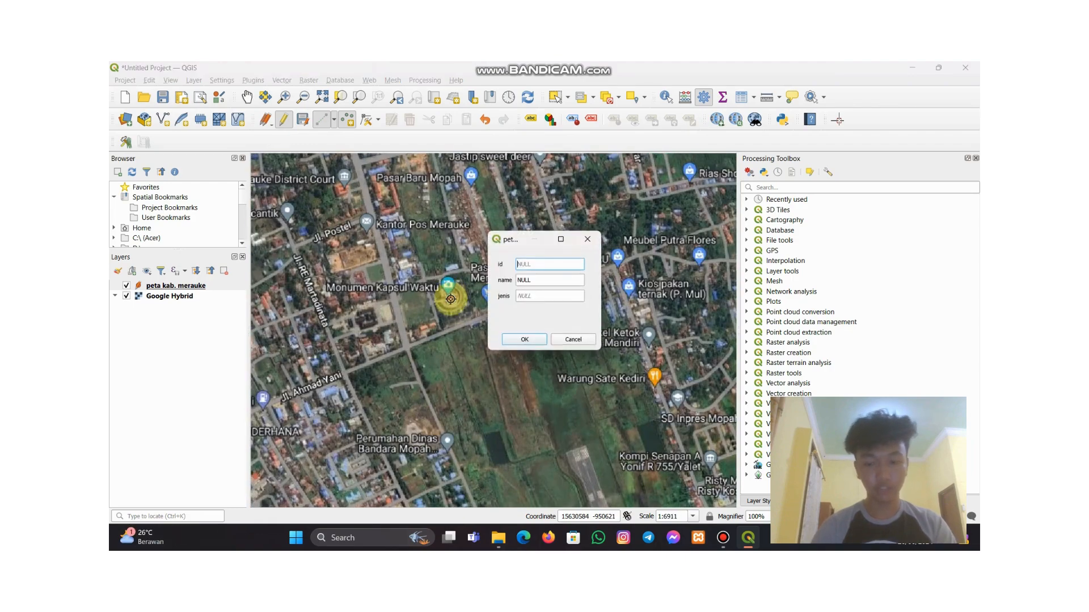
{"action": "type", "text": "05"}
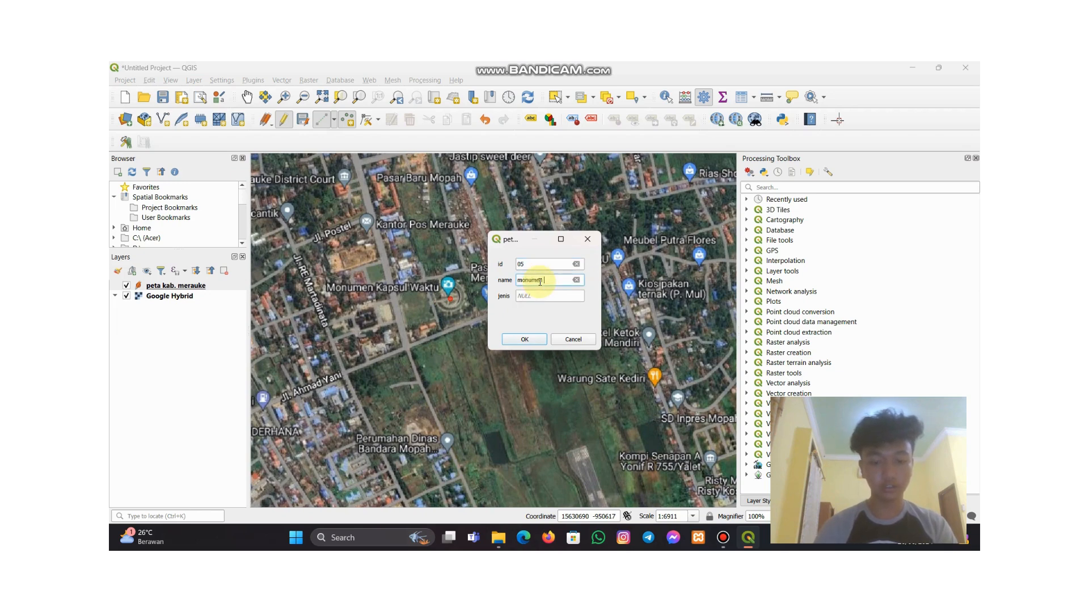
{"action": "left_click", "coordinate": [540, 280]}
{"action": "type", "text": "monumen kapsul waktu"}
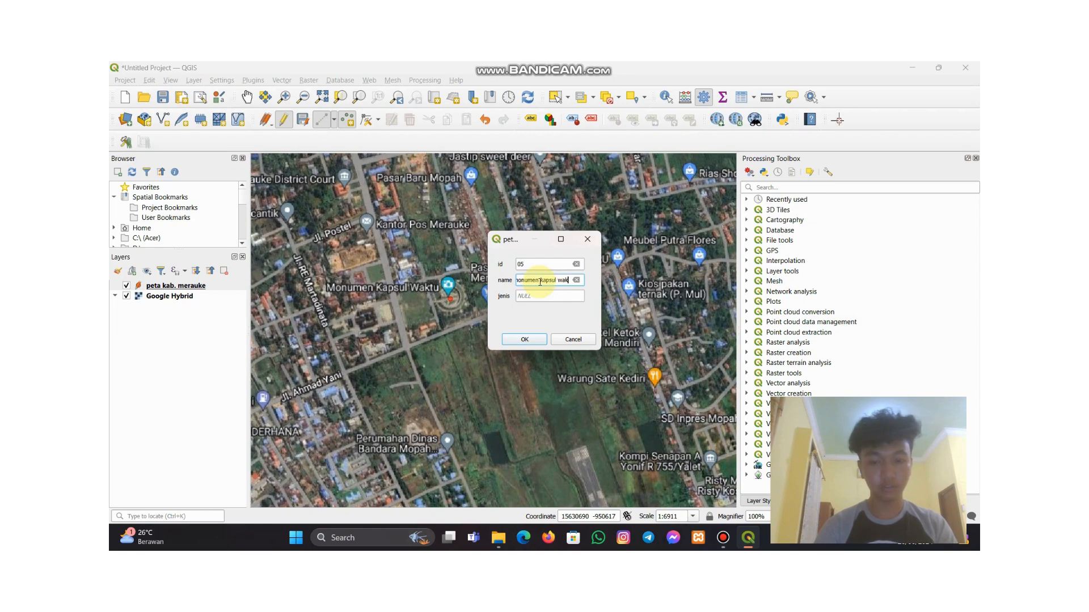
{"action": "left_click", "coordinate": [538, 298]}
{"action": "type", "text": "mpo"}
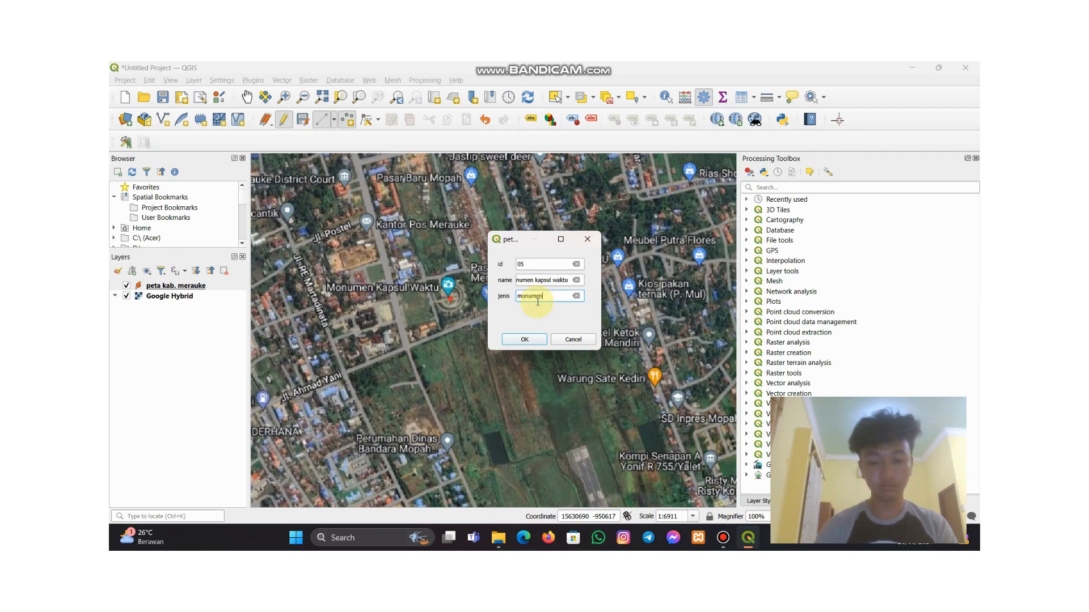
{"action": "key", "text": "Return"}
Add a point at the Swiss-Belhotel Merauke with id 06, name "swiss-bell hotel" and jenis "hotel"
{"action": "scroll", "coordinate": [333, 275], "scroll_direction": "down", "scroll_amount": 2}
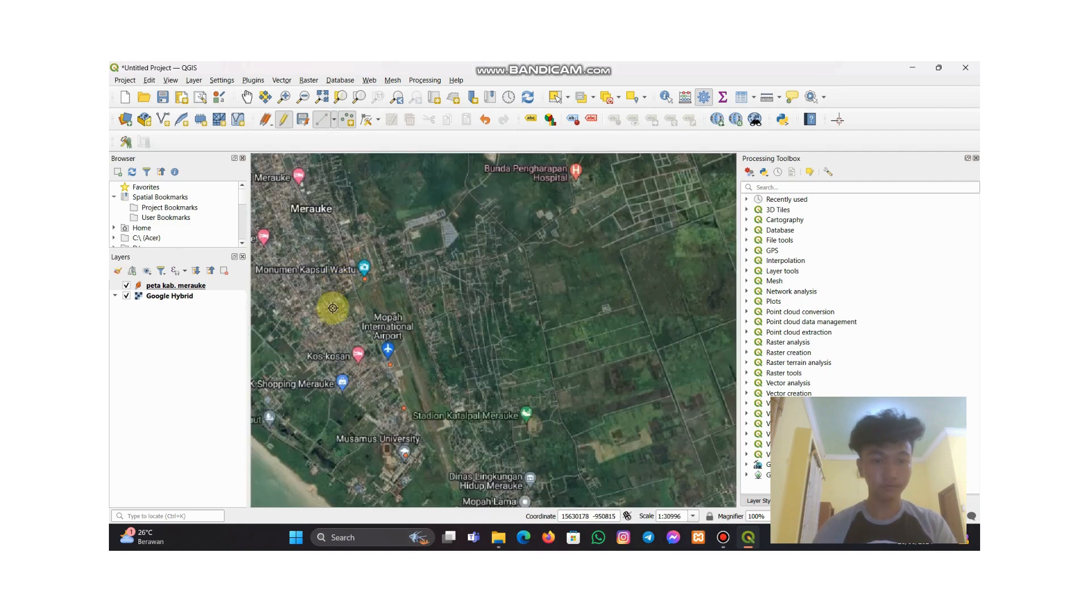
{"action": "scroll", "coordinate": [266, 264], "scroll_direction": "down", "scroll_amount": 3}
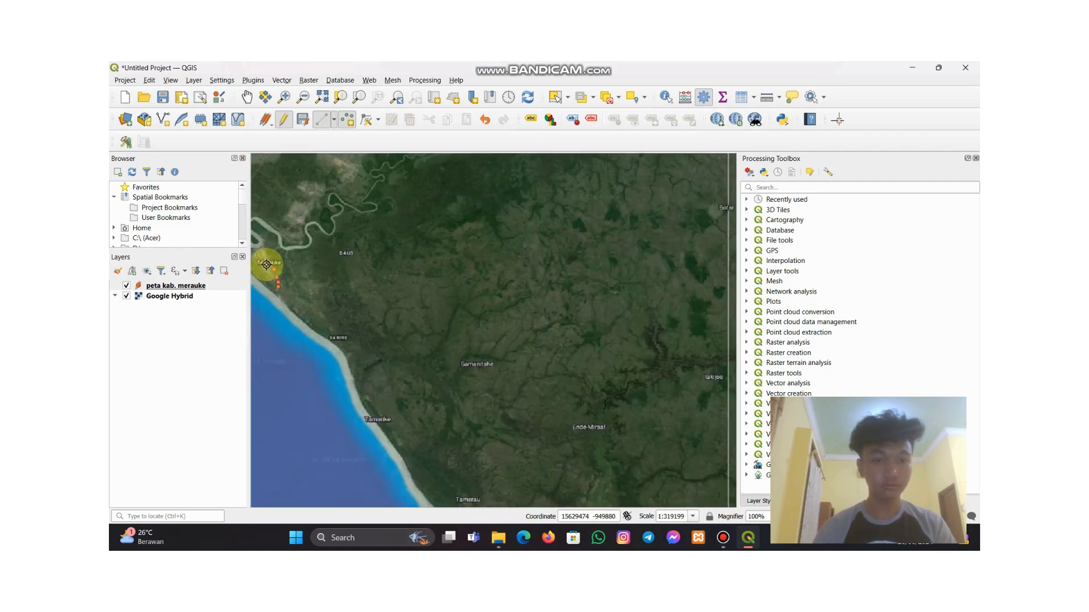
{"action": "scroll", "coordinate": [267, 265], "scroll_direction": "up", "scroll_amount": 2}
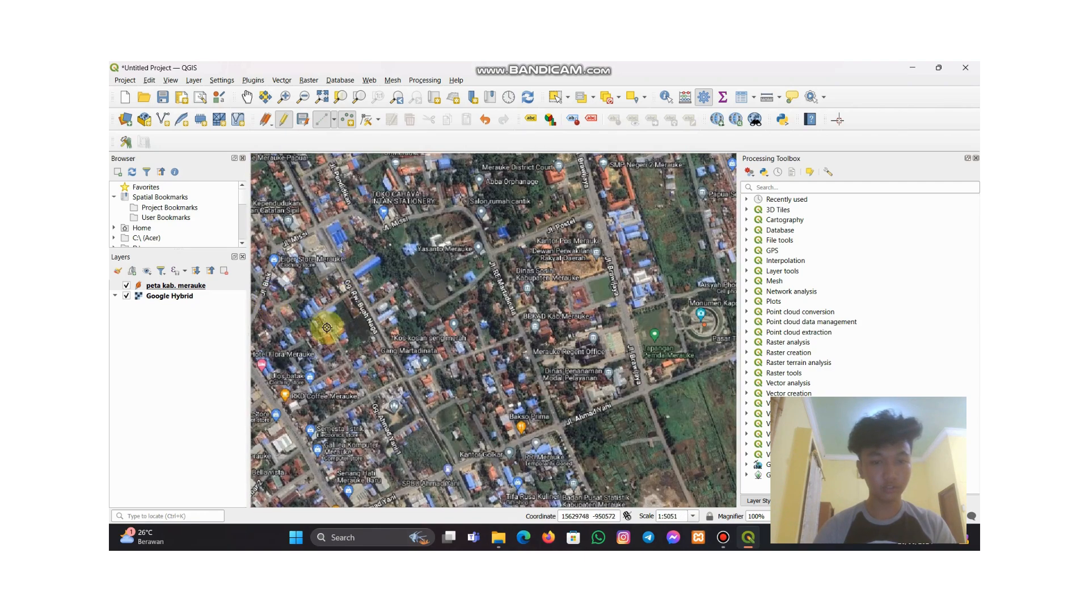
{"action": "scroll", "coordinate": [309, 345], "scroll_direction": "down", "scroll_amount": 3}
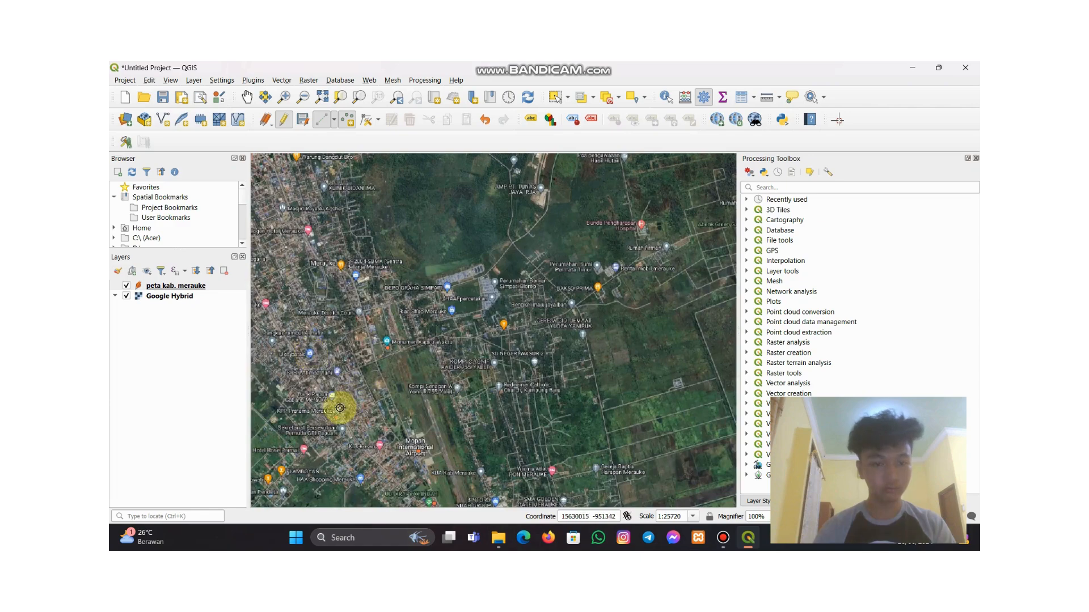
{"action": "scroll", "coordinate": [340, 408], "scroll_direction": "down", "scroll_amount": 1}
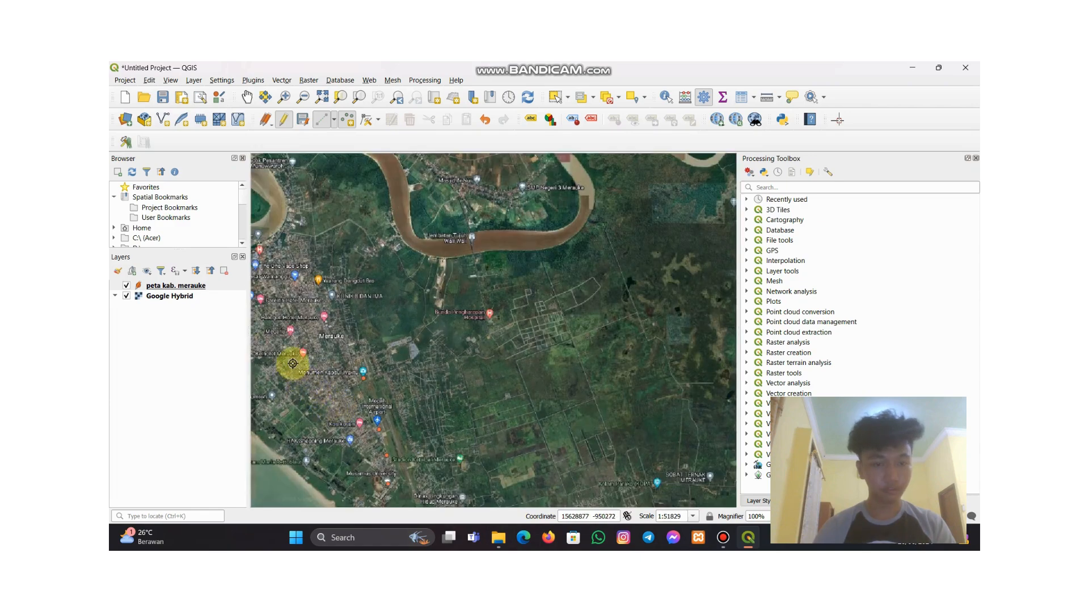
{"action": "scroll", "coordinate": [293, 371], "scroll_direction": "up", "scroll_amount": 3}
{"action": "scroll", "coordinate": [346, 341], "scroll_direction": "up", "scroll_amount": 1}
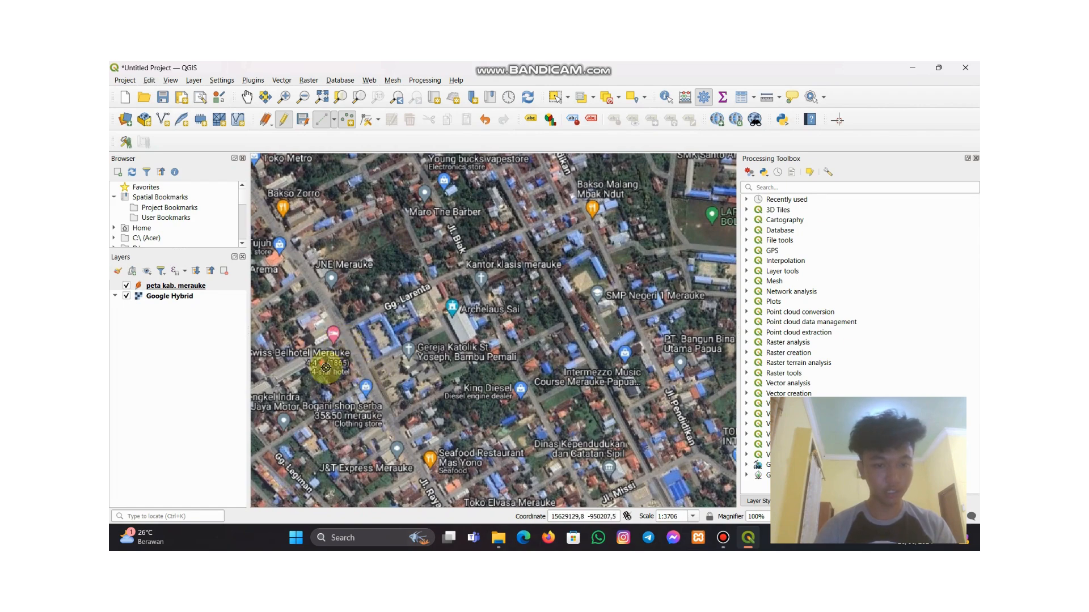
{"action": "left_click", "coordinate": [339, 345]}
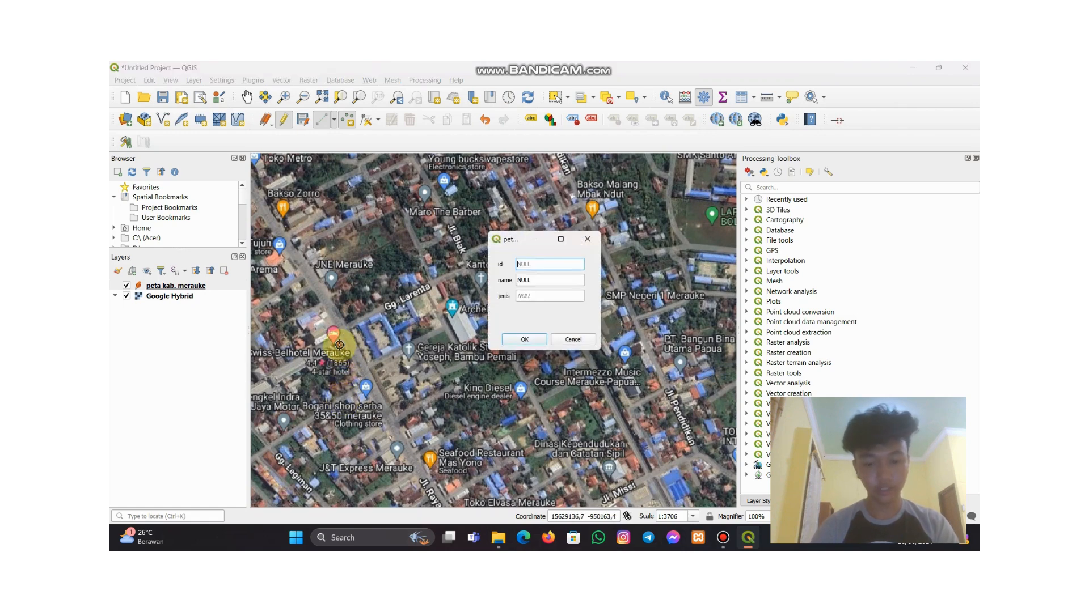
{"action": "type", "text": "06"}
{"action": "left_click", "coordinate": [527, 283]}
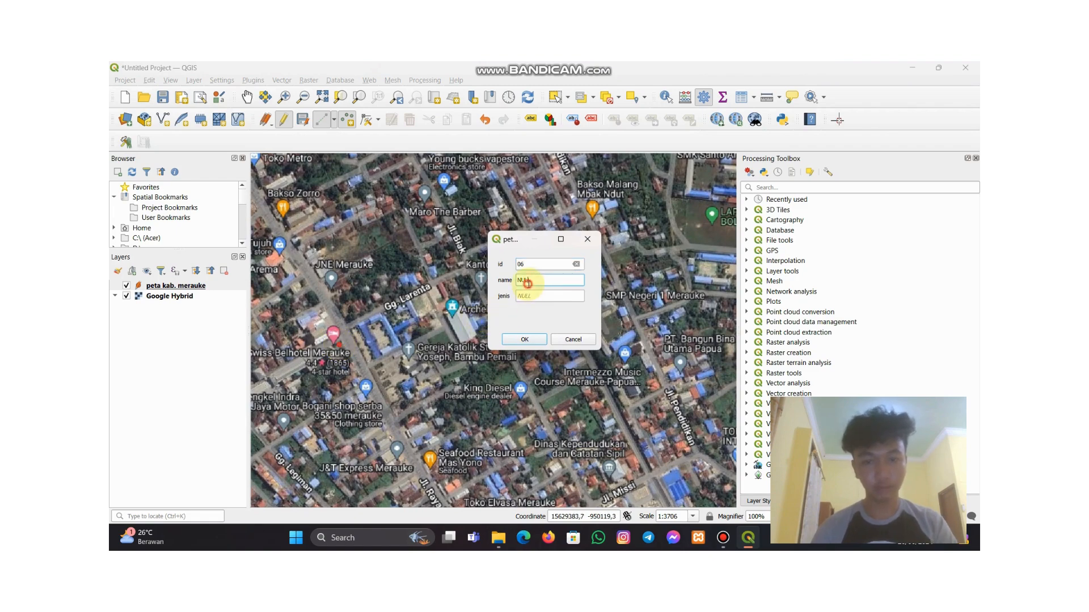
{"action": "double_click", "coordinate": [527, 282]}
{"action": "type", "text": "swiss-bell"}
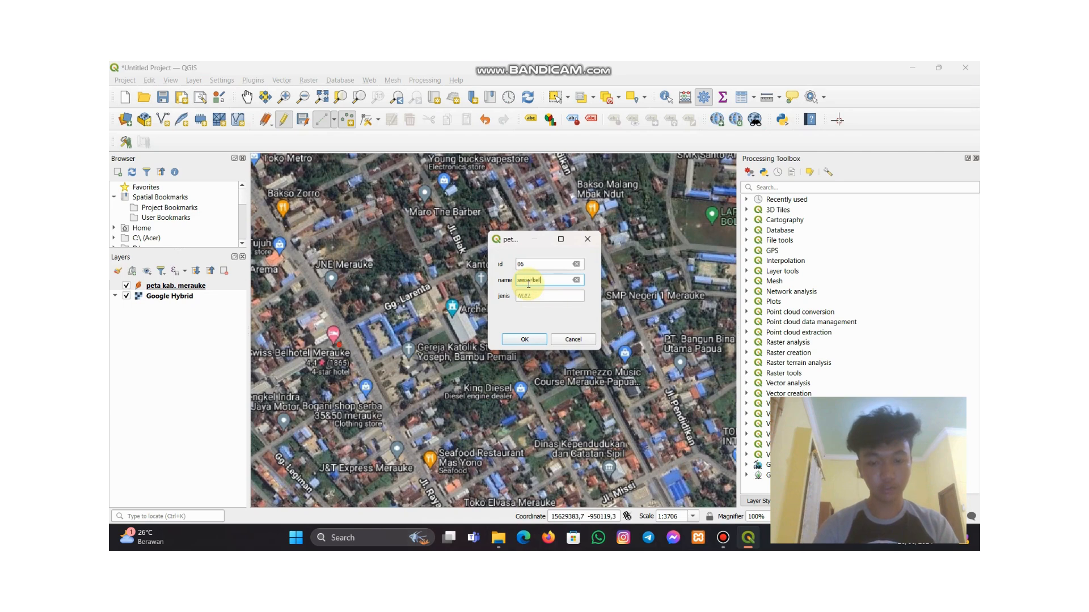
{"action": "type", "text": " hotel"}
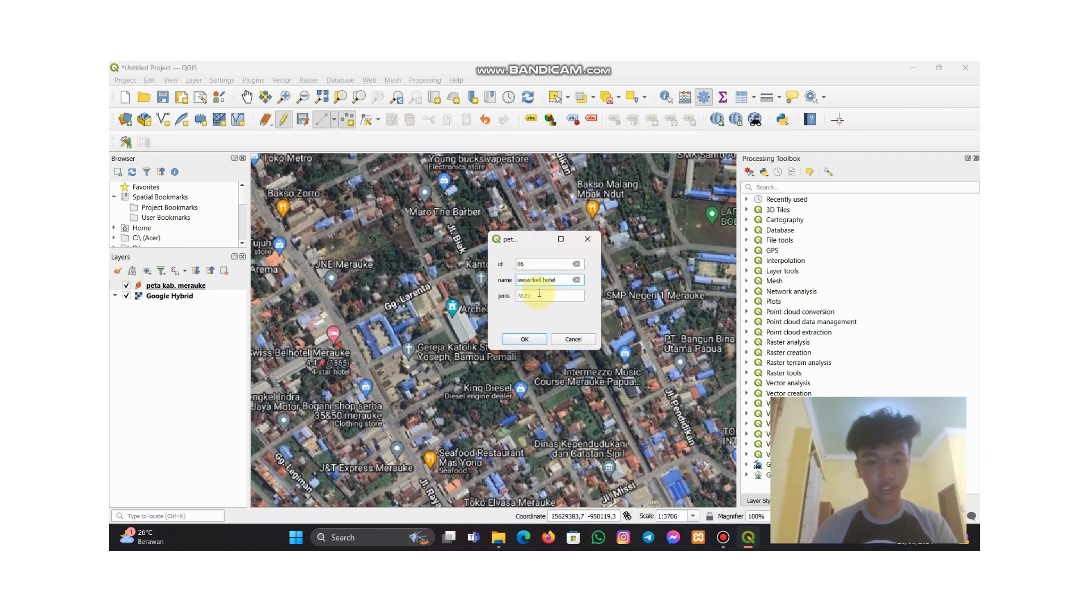
{"action": "left_click", "coordinate": [539, 295]}
{"action": "type", "text": "hotel"}
{"action": "key", "text": "Return"}
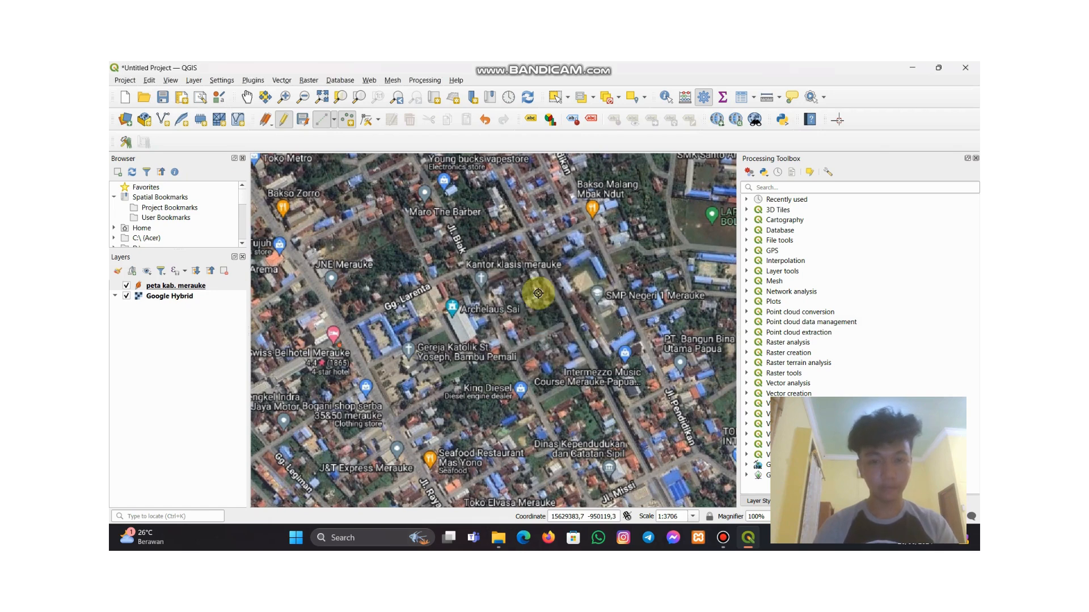
Add a point at the Gereja Katolik St. Yoseph church with id 07, name "gereja" and jenis "gereja"
{"action": "left_click", "coordinate": [420, 372]}
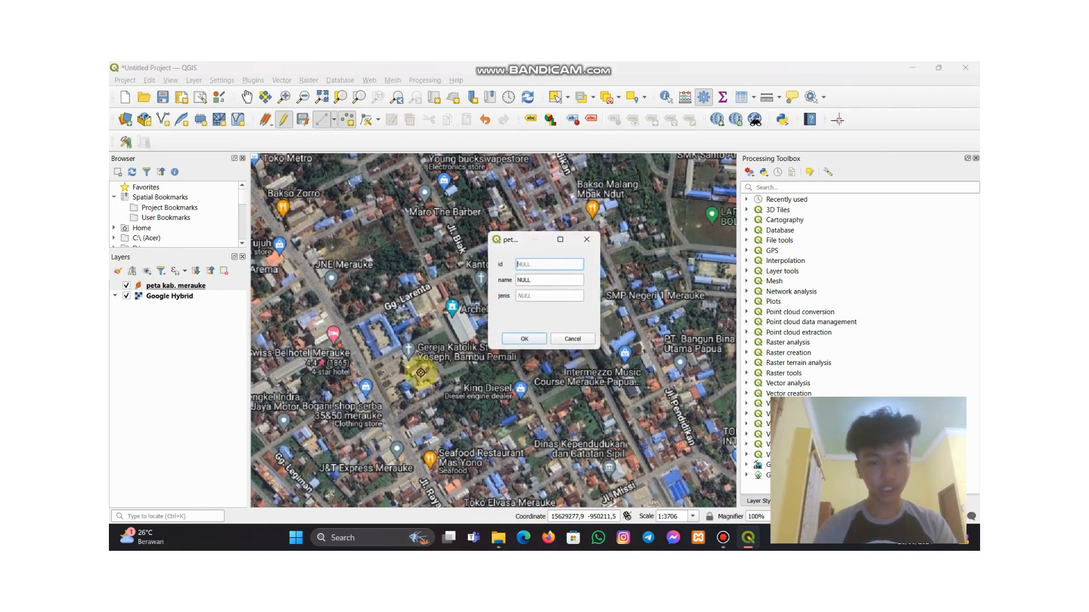
{"action": "type", "text": "07"}
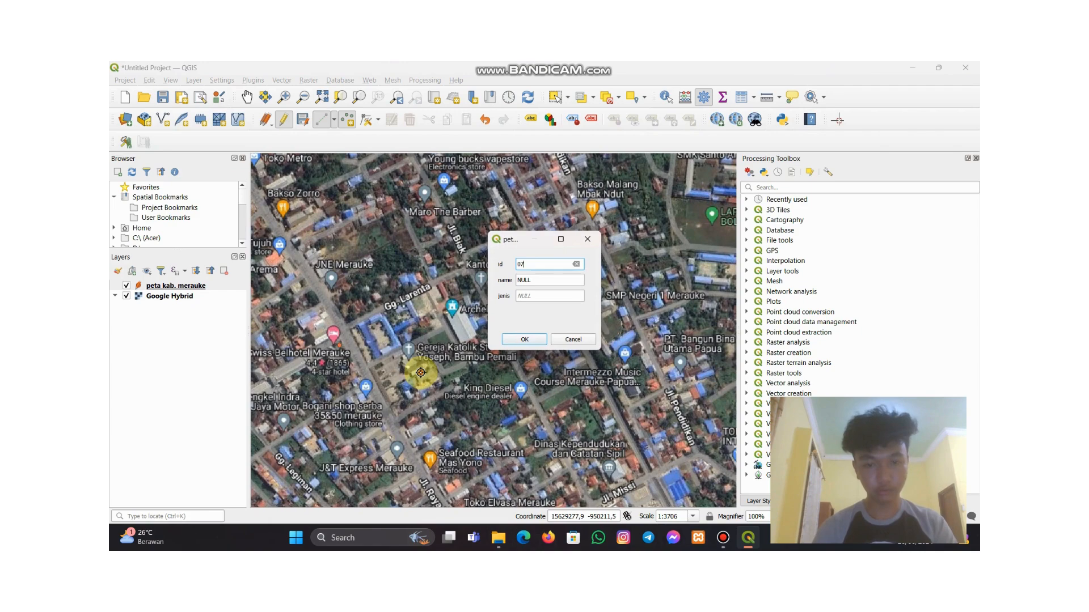
{"action": "left_click", "coordinate": [553, 281]}
{"action": "type", "text": "gereja"}
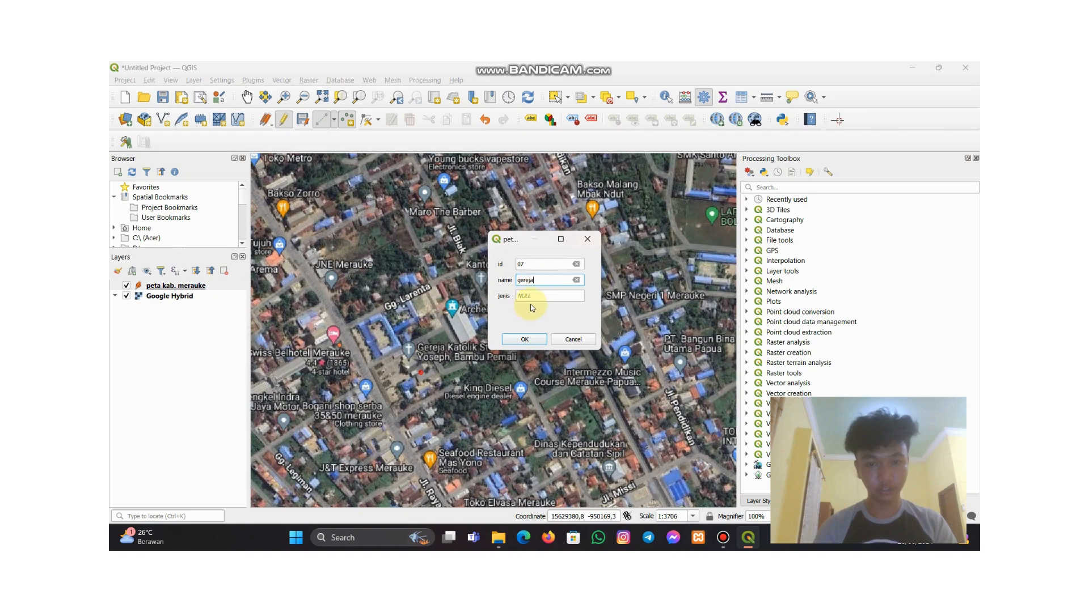
{"action": "left_click", "coordinate": [530, 297]}
{"action": "key", "text": "Return"}
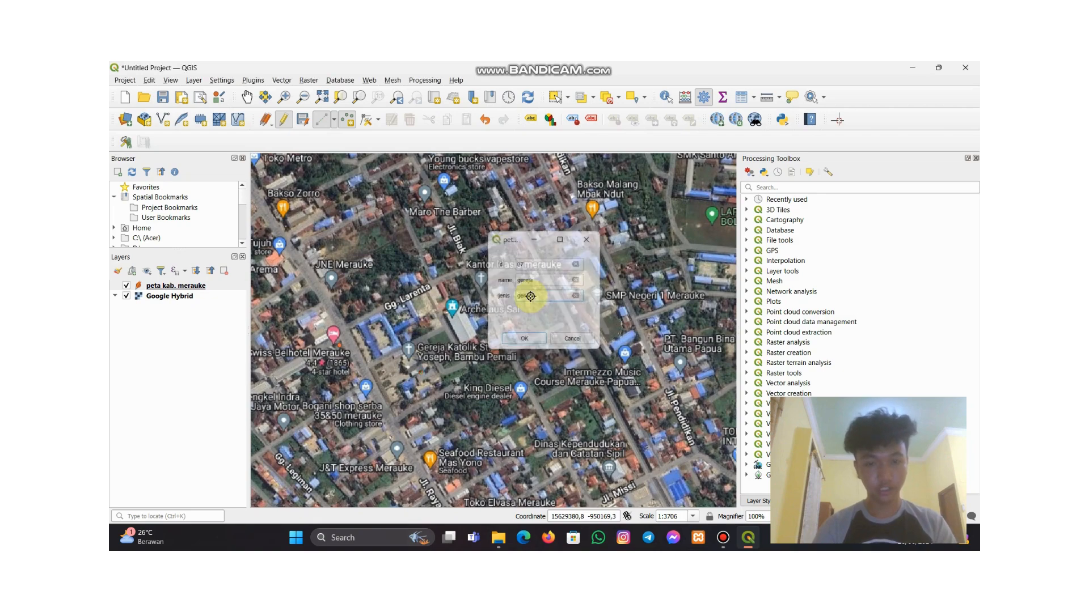
Add a point at the Masjid Raya Al-Aqsha mosque with id 08, name "masjid raya al-aqhsa" and jenis "masjid"
{"action": "scroll", "coordinate": [445, 279], "scroll_direction": "down", "scroll_amount": 4}
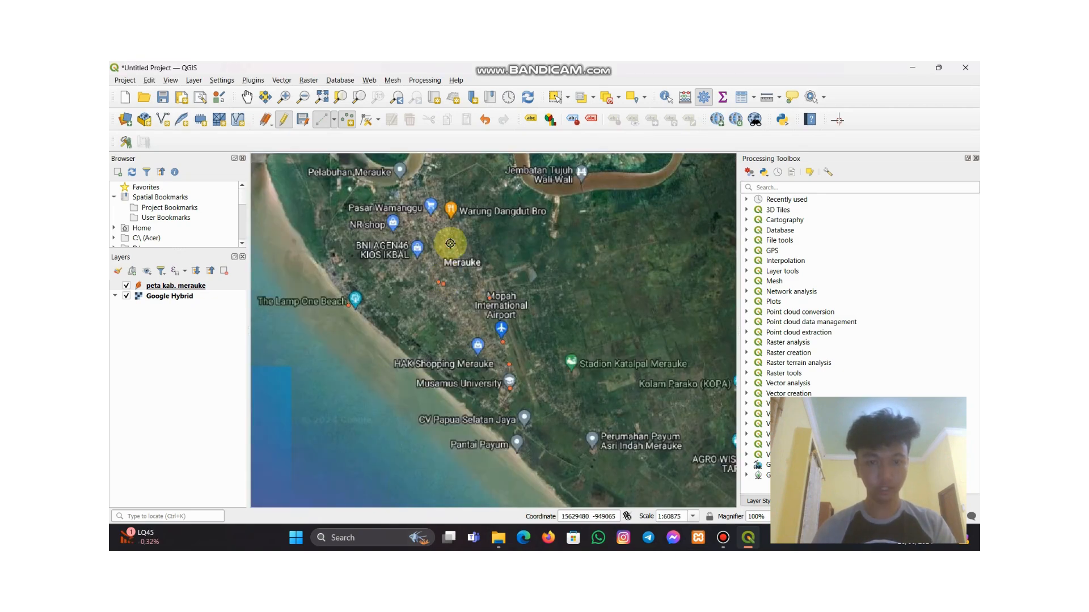
{"action": "scroll", "coordinate": [450, 261], "scroll_direction": "up", "scroll_amount": 1}
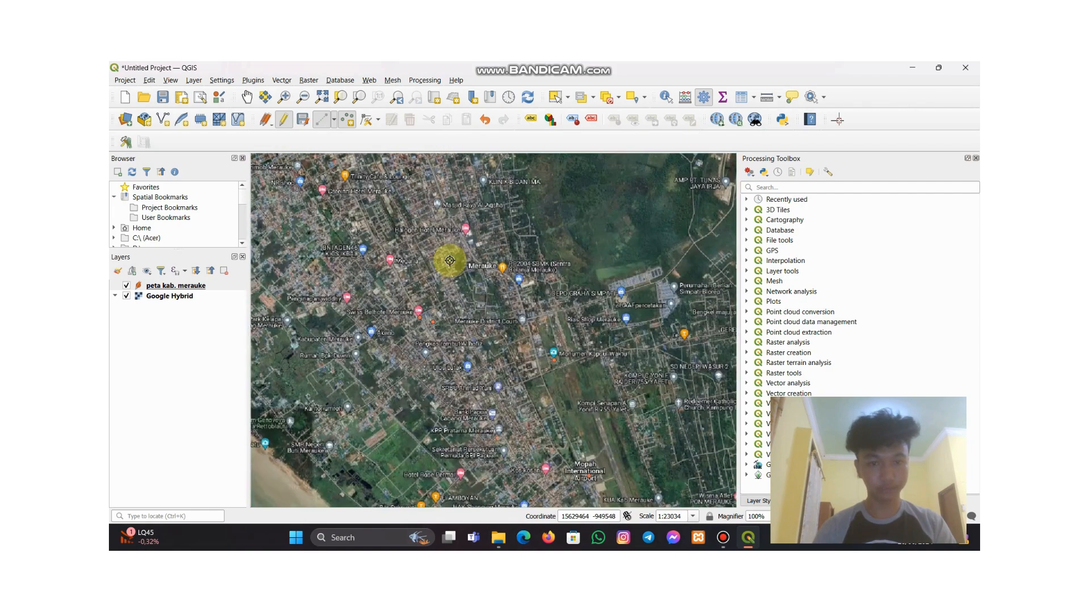
{"action": "scroll", "coordinate": [440, 215], "scroll_direction": "up", "scroll_amount": 1}
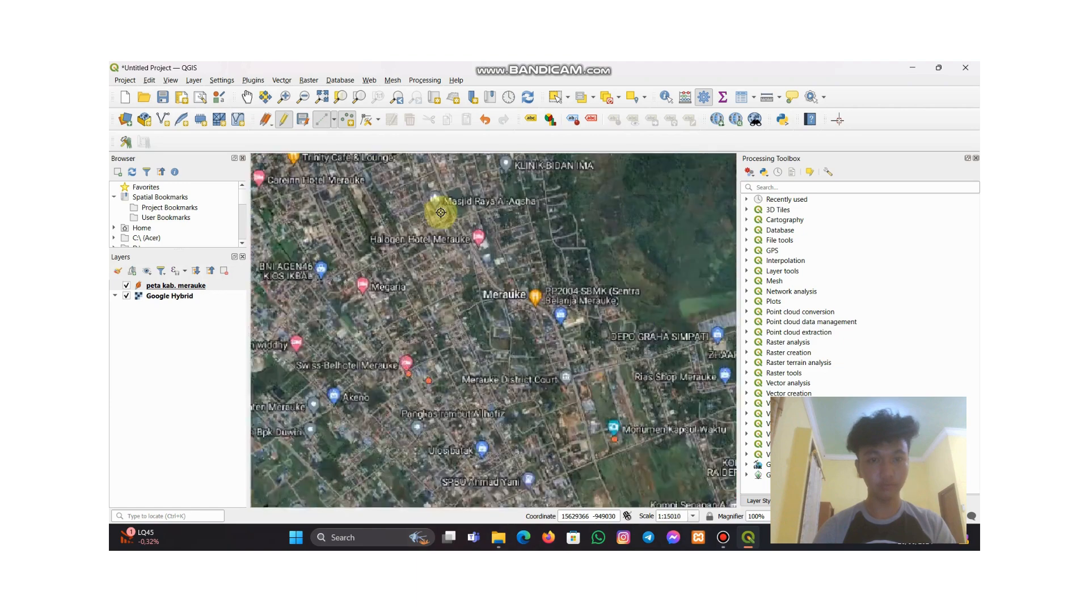
{"action": "scroll", "coordinate": [441, 212], "scroll_direction": "up", "scroll_amount": 3}
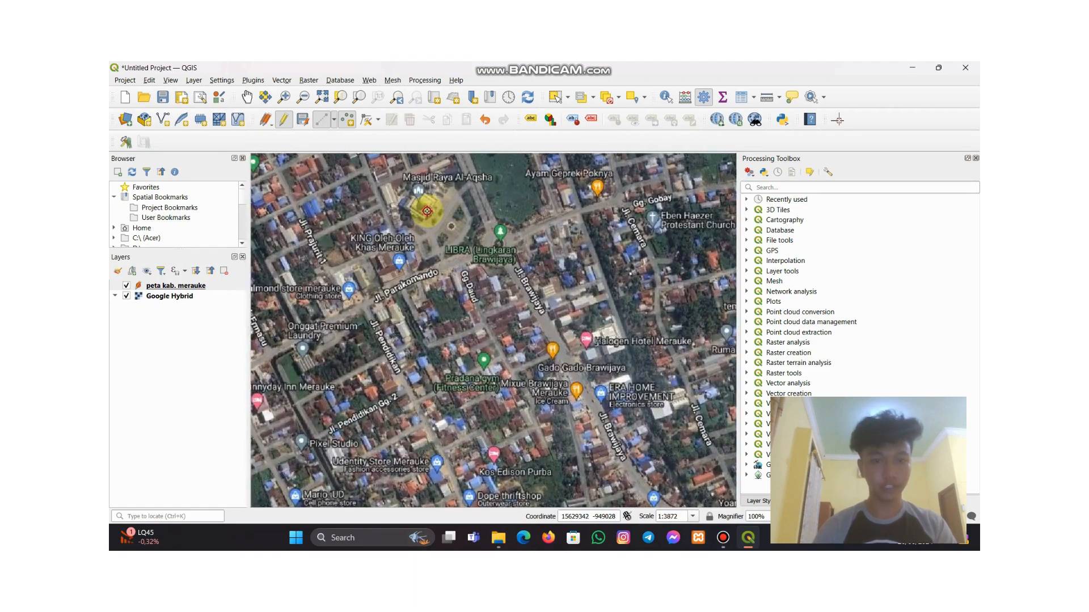
{"action": "left_click", "coordinate": [427, 211]}
{"action": "type", "text": "08"}
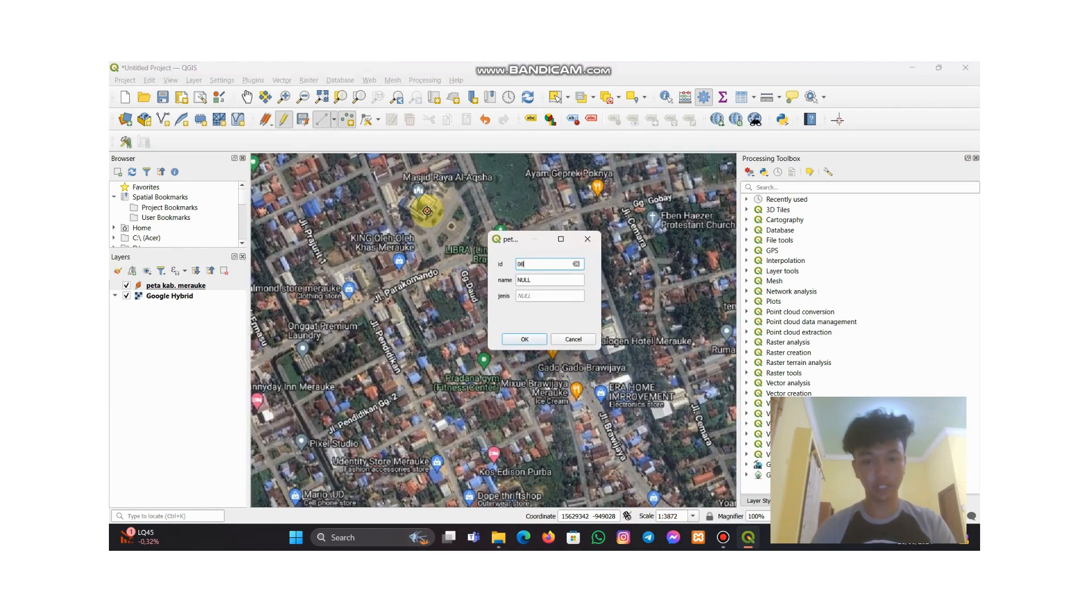
{"action": "left_click", "coordinate": [533, 279]}
{"action": "type", "text": "masjid raya al-aq"}
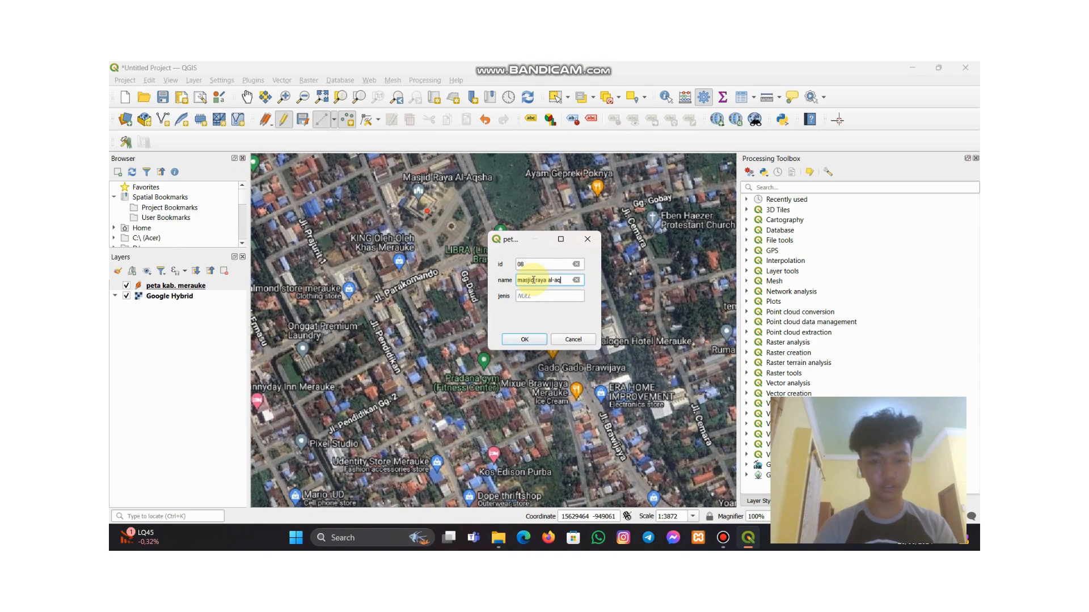
{"action": "type", "text": "hsa"}
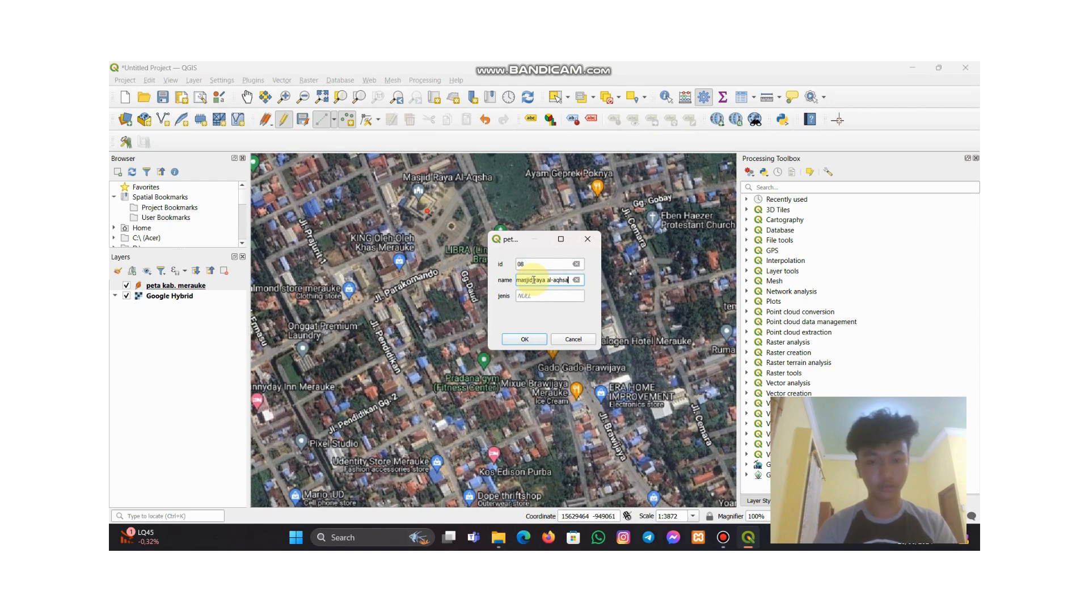
{"action": "left_click", "coordinate": [537, 296]}
{"action": "type", "text": "masj"}
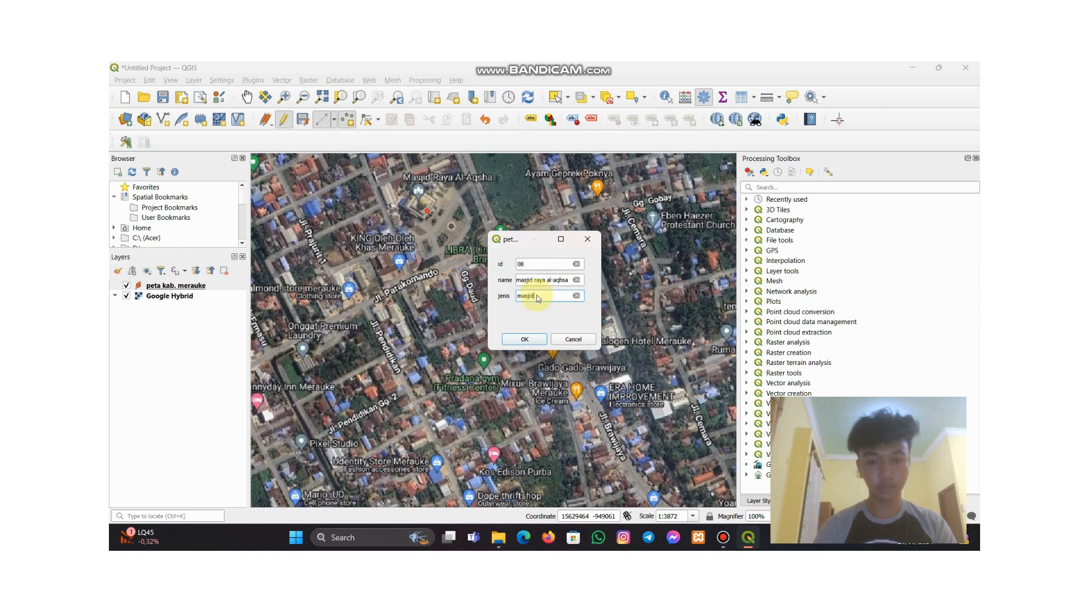
{"action": "type", "text": "id"}
{"action": "key", "text": "Return"}
Add a point at the RSUD Merauke hospital with id 09, name "rsud merauke" and jenis "rumah sakit"
{"action": "scroll", "coordinate": [461, 290], "scroll_direction": "down", "scroll_amount": 3}
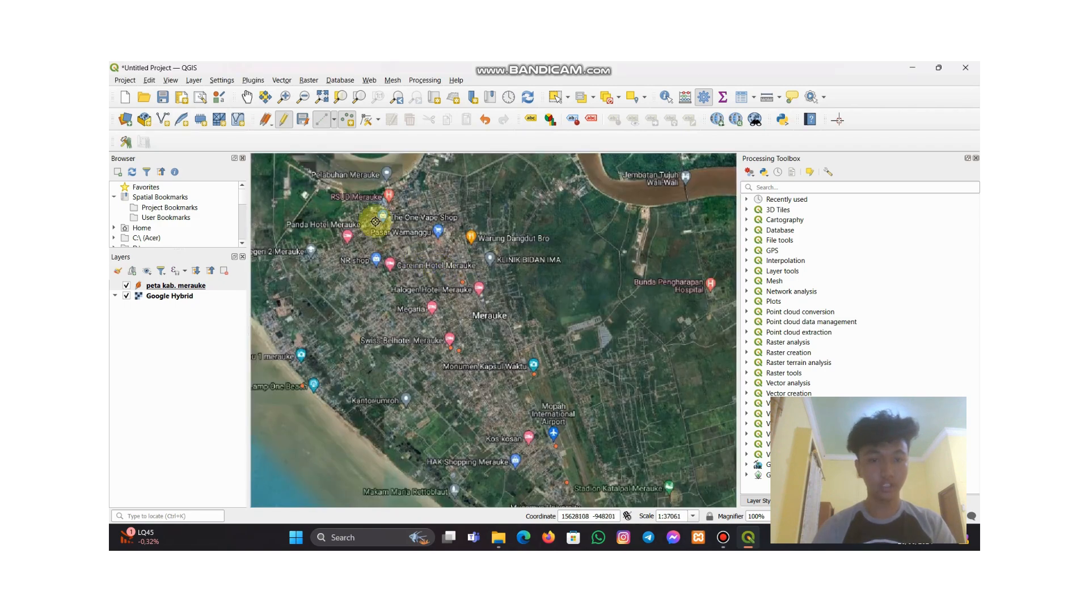
{"action": "scroll", "coordinate": [369, 196], "scroll_direction": "up", "scroll_amount": 2}
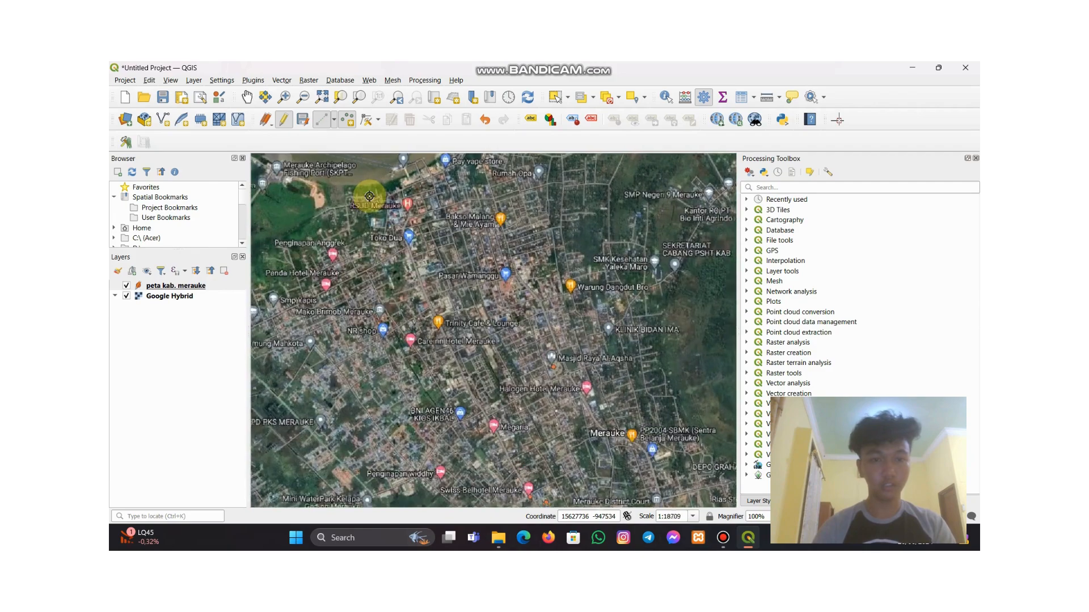
{"action": "scroll", "coordinate": [370, 196], "scroll_direction": "up", "scroll_amount": 1}
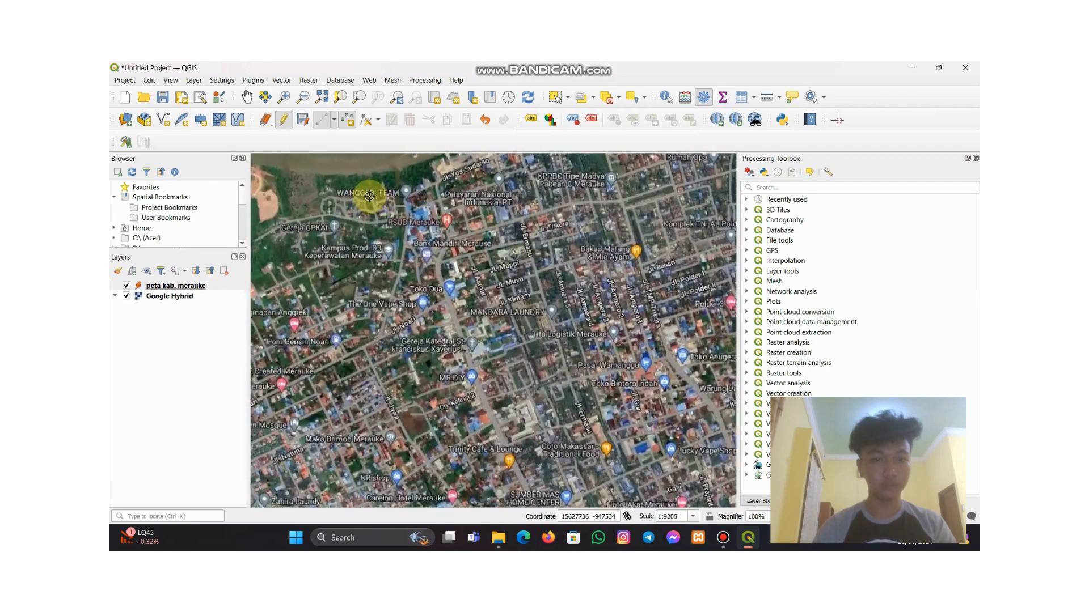
{"action": "scroll", "coordinate": [369, 196], "scroll_direction": "down", "scroll_amount": 1}
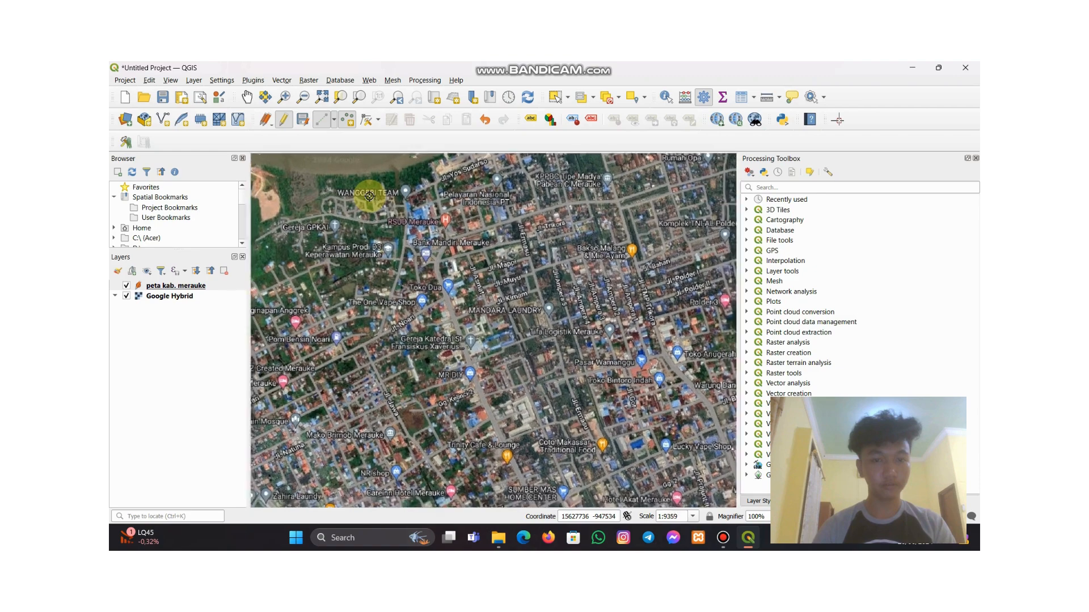
{"action": "scroll", "coordinate": [406, 181], "scroll_direction": "up", "scroll_amount": 1}
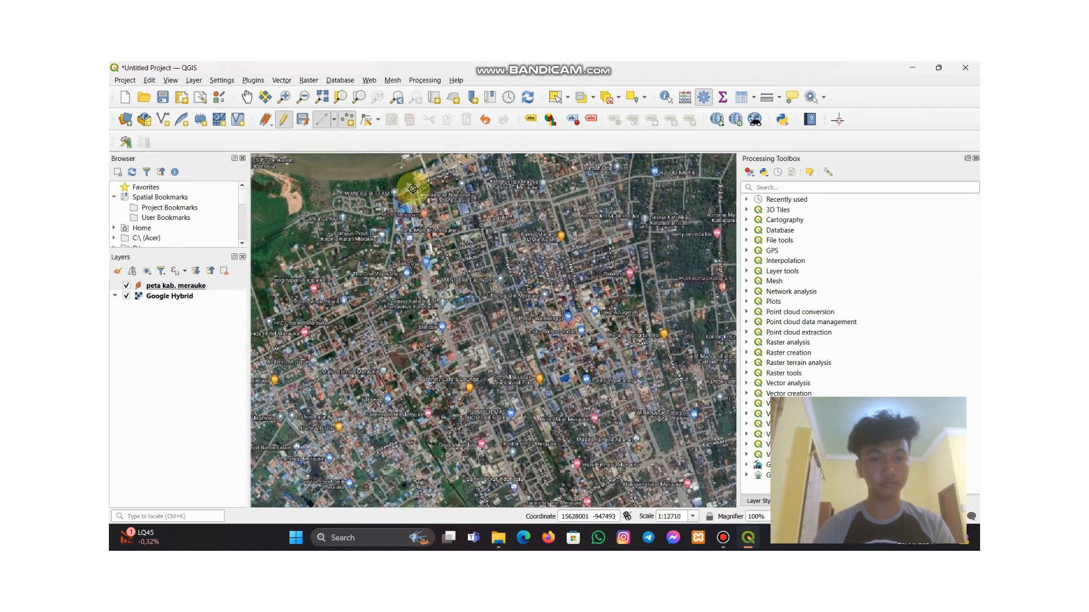
{"action": "left_click", "coordinate": [421, 231]}
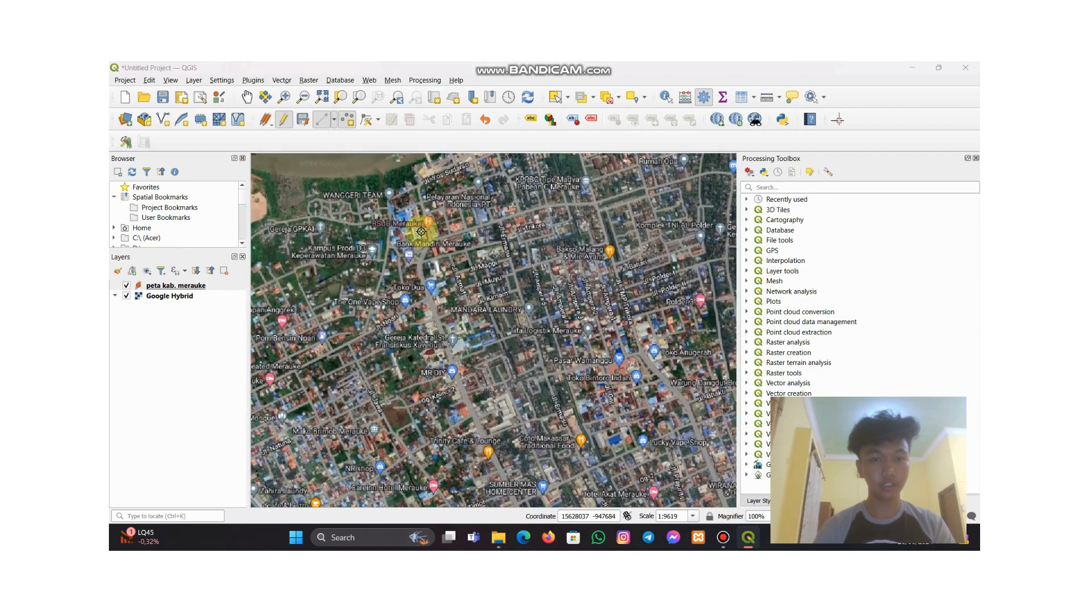
{"action": "type", "text": "0"}
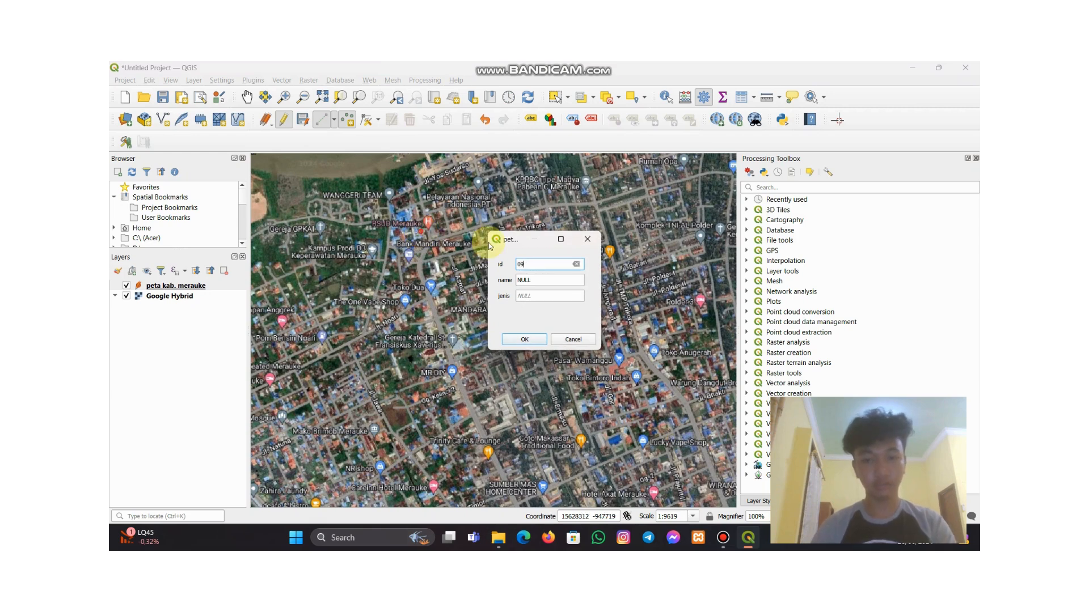
{"action": "type", "text": "9"}
{"action": "left_click", "coordinate": [533, 280]}
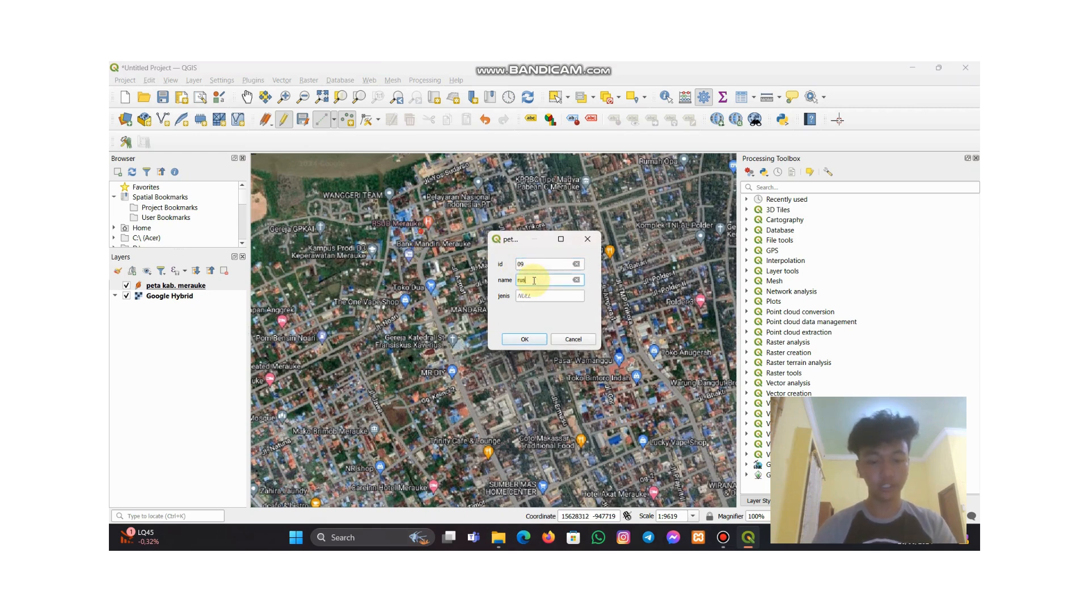
{"action": "type", "text": "rsud merauke"}
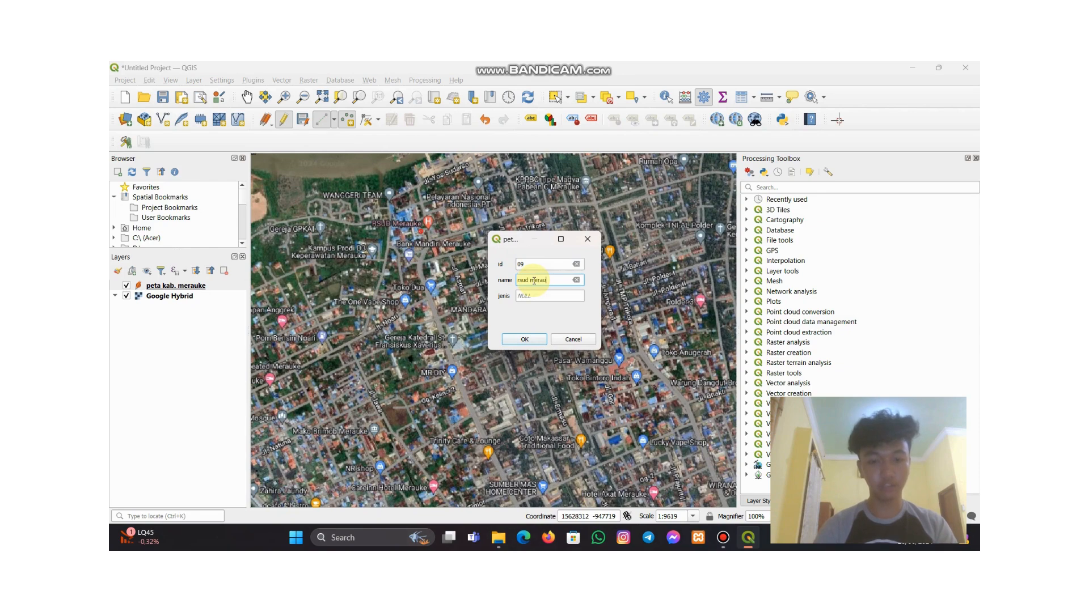
{"action": "left_click", "coordinate": [535, 295]}
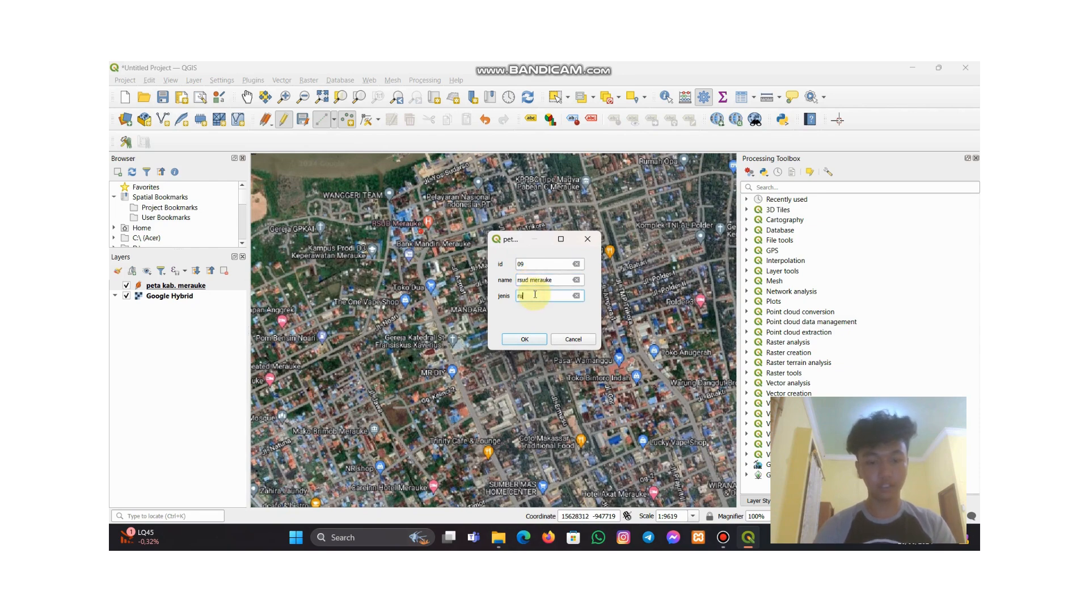
{"action": "type", "text": "rumah sakit"}
{"action": "key", "text": "Return"}
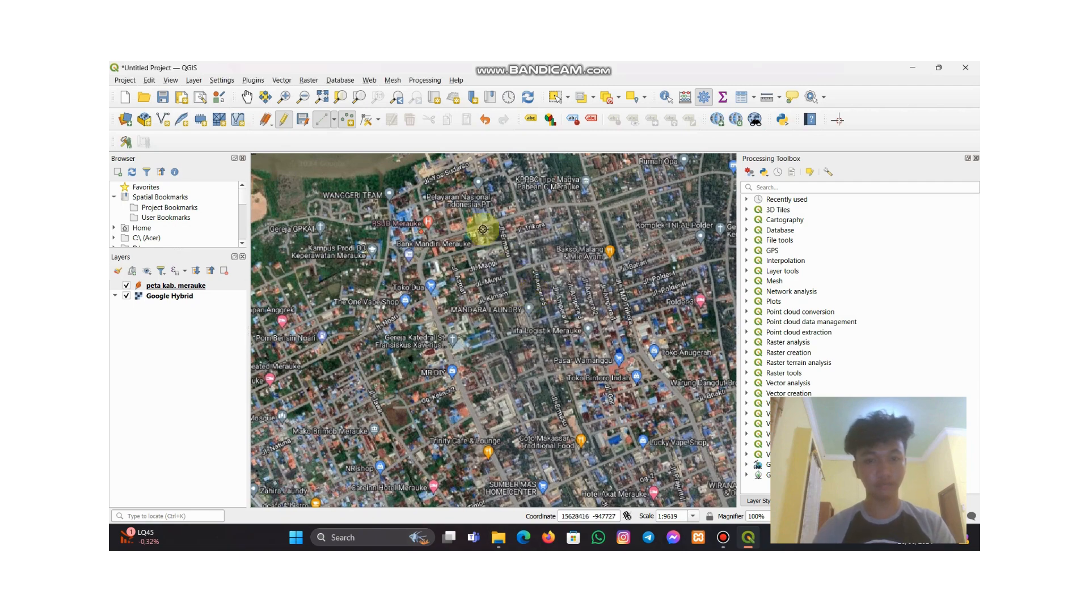
{"action": "scroll", "coordinate": [452, 193], "scroll_direction": "down", "scroll_amount": 2}
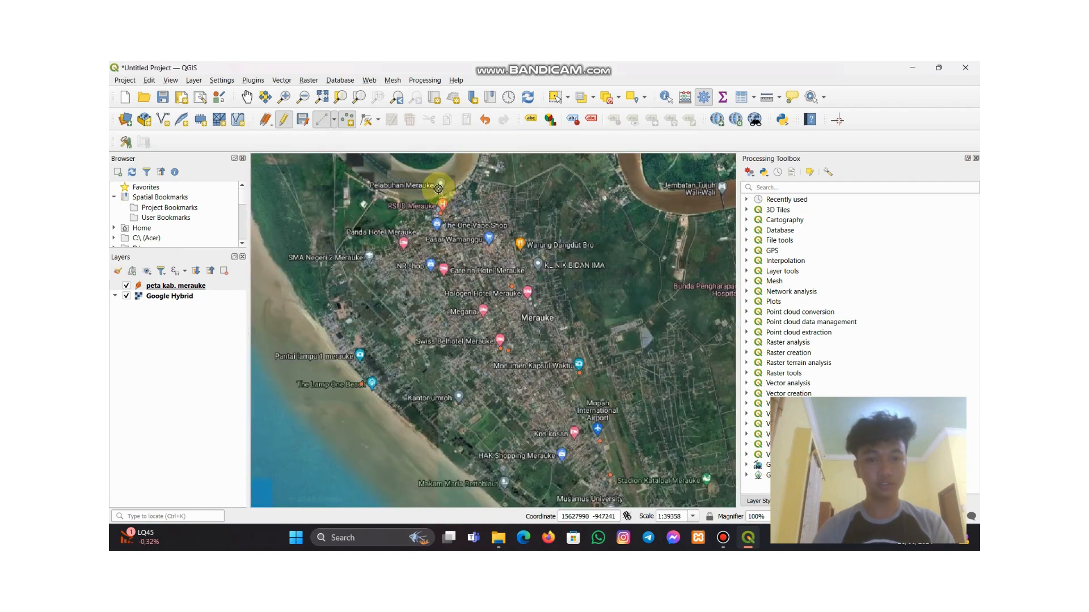
Add a point at the Pelabuhan Merauke port with id 10, name "pelabuhan merauke" and jenis "pelabuhan"
{"action": "scroll", "coordinate": [440, 182], "scroll_direction": "up", "scroll_amount": 2}
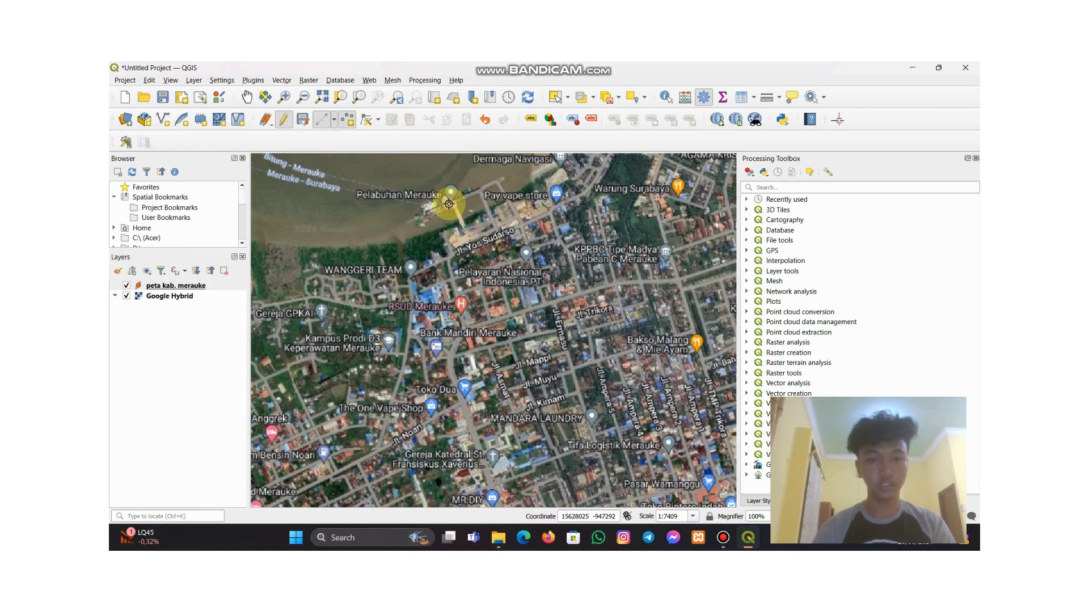
{"action": "left_click", "coordinate": [449, 204]}
{"action": "type", "text": "10"}
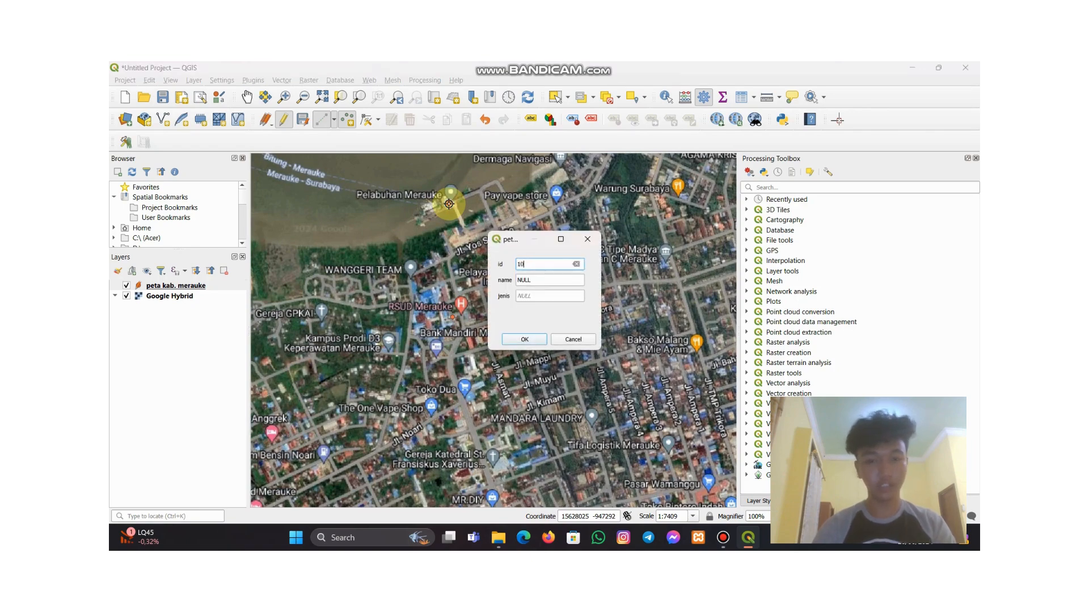
{"action": "left_click", "coordinate": [536, 279]}
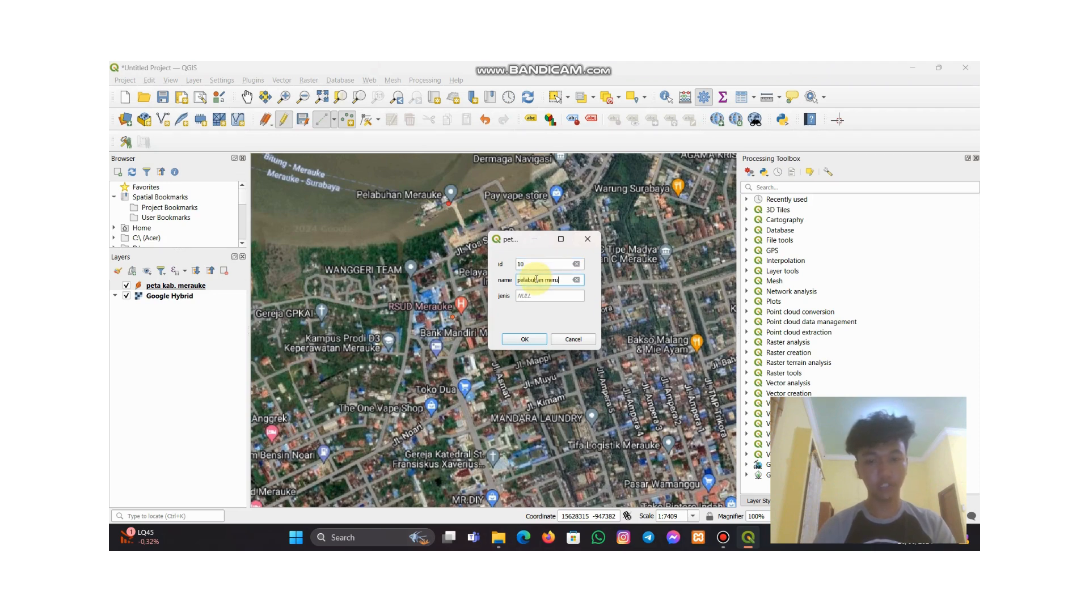
{"action": "type", "text": "pelabuhan merauke"}
{"action": "left_click", "coordinate": [535, 296]}
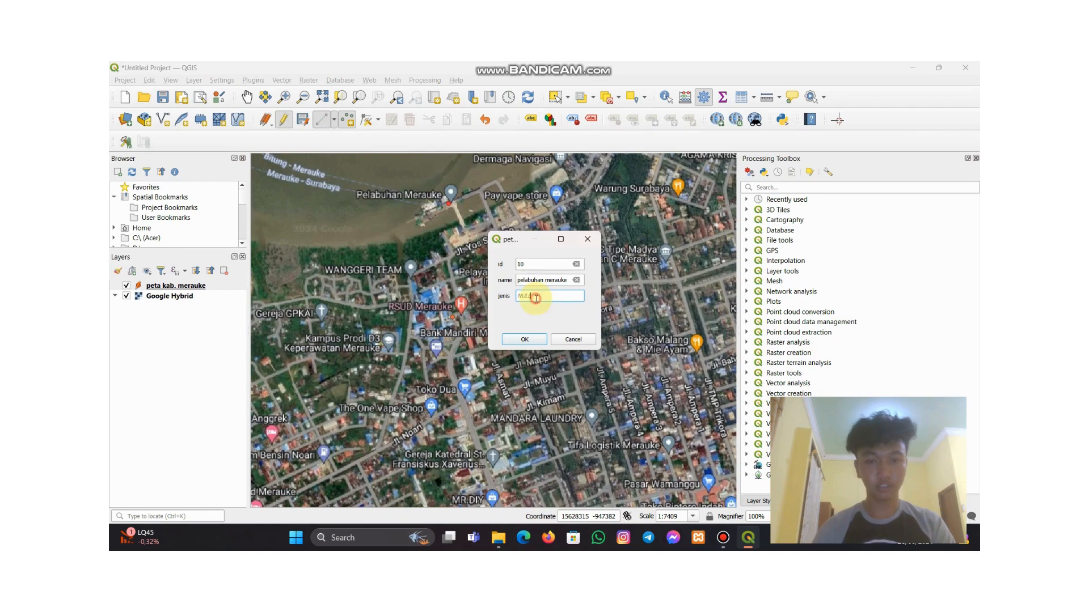
{"action": "type", "text": "pelabuhan"}
{"action": "key", "text": "Return"}
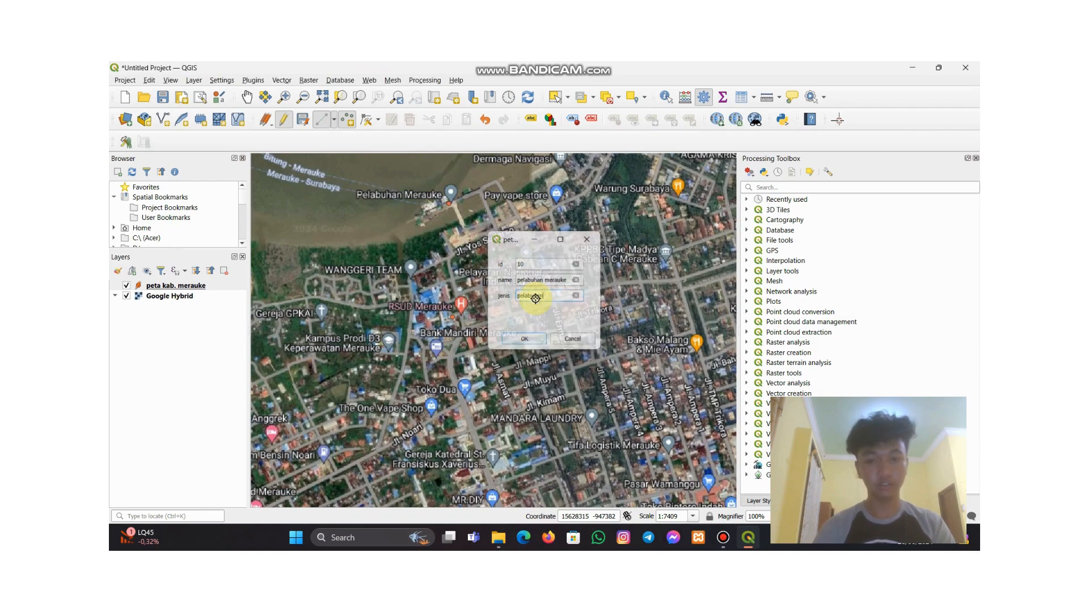
Stop editing the peta kab. merauke layer and save its changes
{"action": "scroll", "coordinate": [476, 280], "scroll_direction": "down", "scroll_amount": 1}
{"action": "scroll", "coordinate": [476, 280], "scroll_direction": "down", "scroll_amount": 3}
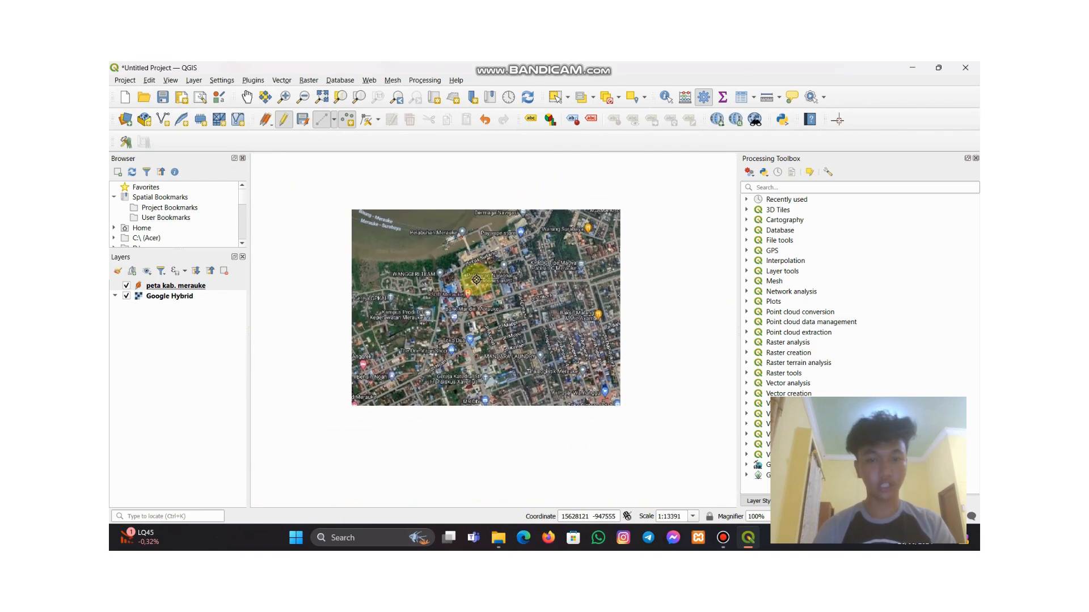
{"action": "scroll", "coordinate": [476, 280], "scroll_direction": "down", "scroll_amount": 1}
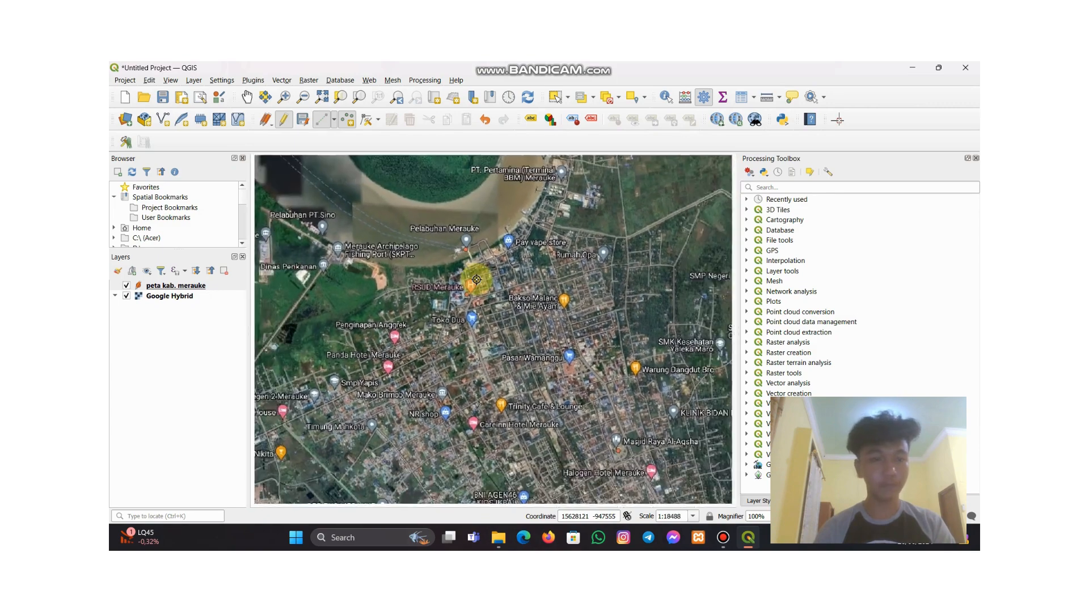
{"action": "left_click", "coordinate": [285, 122]}
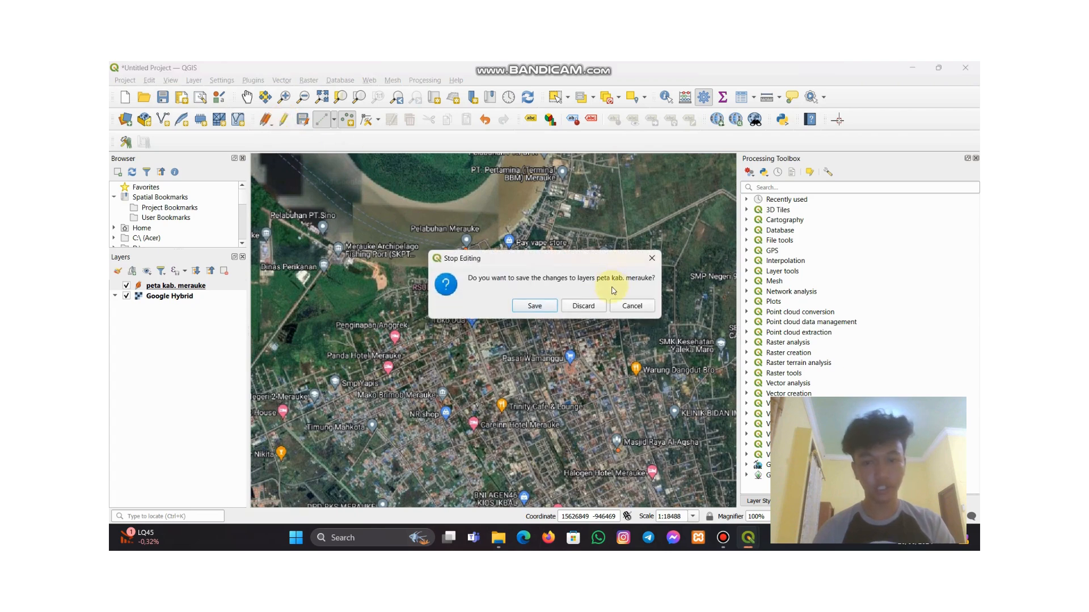
{"action": "left_click", "coordinate": [535, 306]}
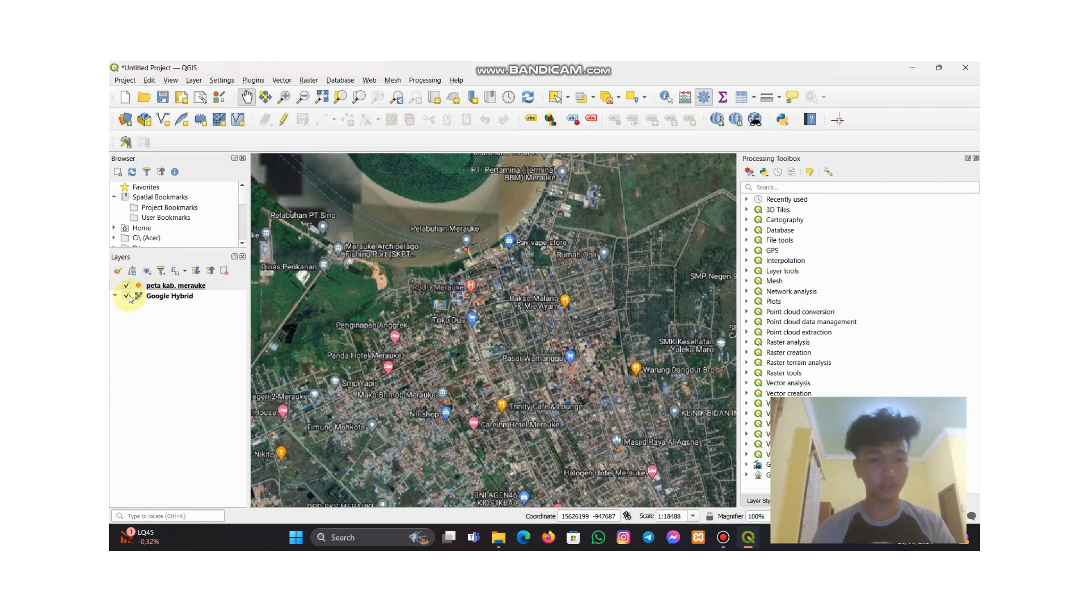
Hide the Google Hybrid basemap so that only the peta kab. merauke points are displayed
{"action": "scroll", "coordinate": [487, 386], "scroll_direction": "down", "scroll_amount": 2}
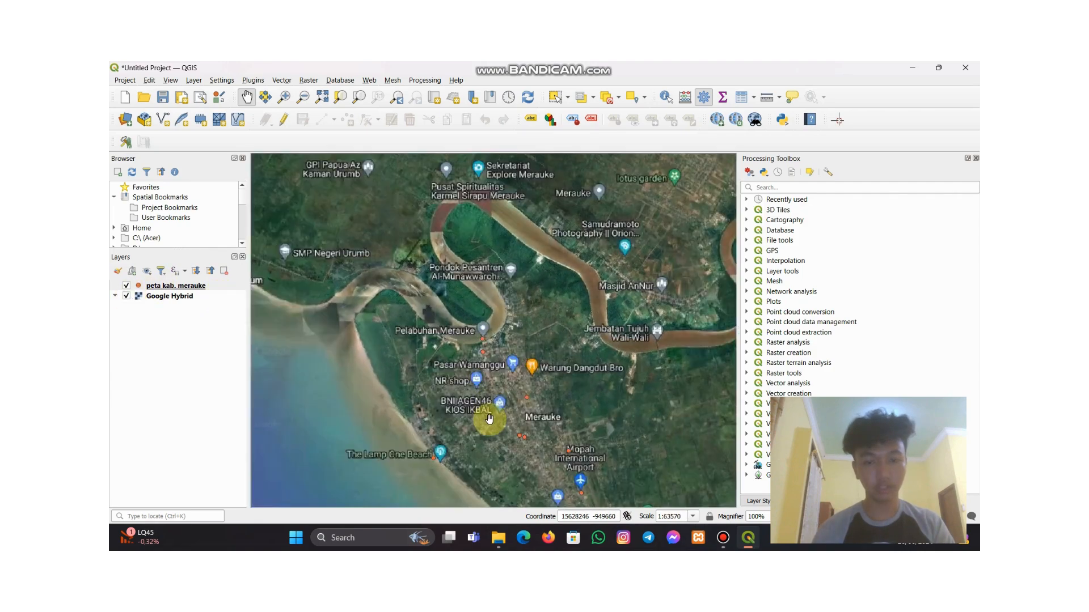
{"action": "scroll", "coordinate": [489, 419], "scroll_direction": "down", "scroll_amount": 1}
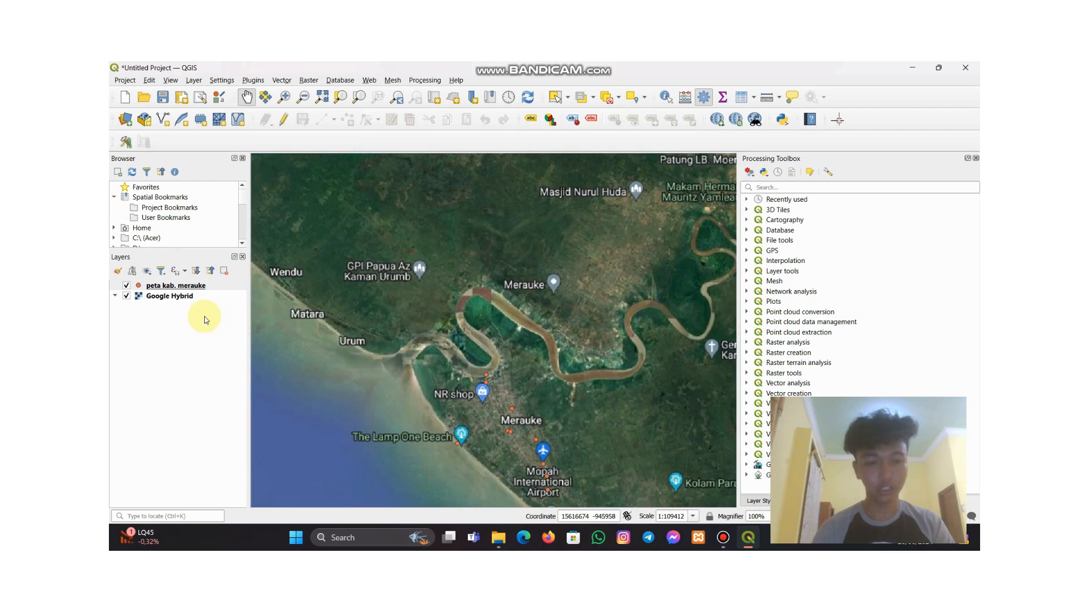
{"action": "left_click", "coordinate": [131, 286]}
{"action": "left_click", "coordinate": [126, 295]}
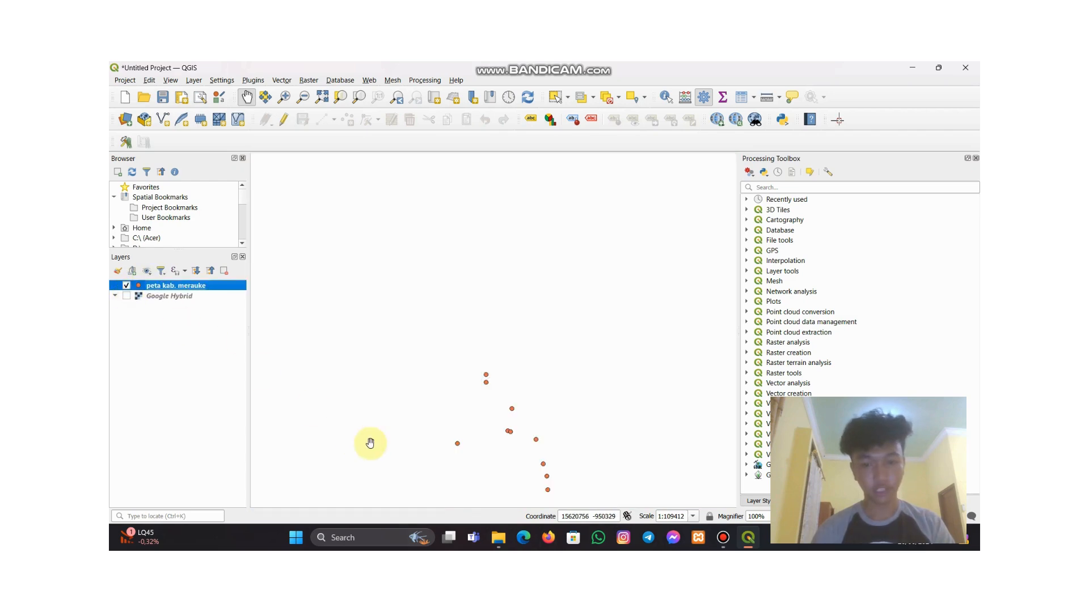
{"action": "scroll", "coordinate": [507, 469], "scroll_direction": "up", "scroll_amount": 1}
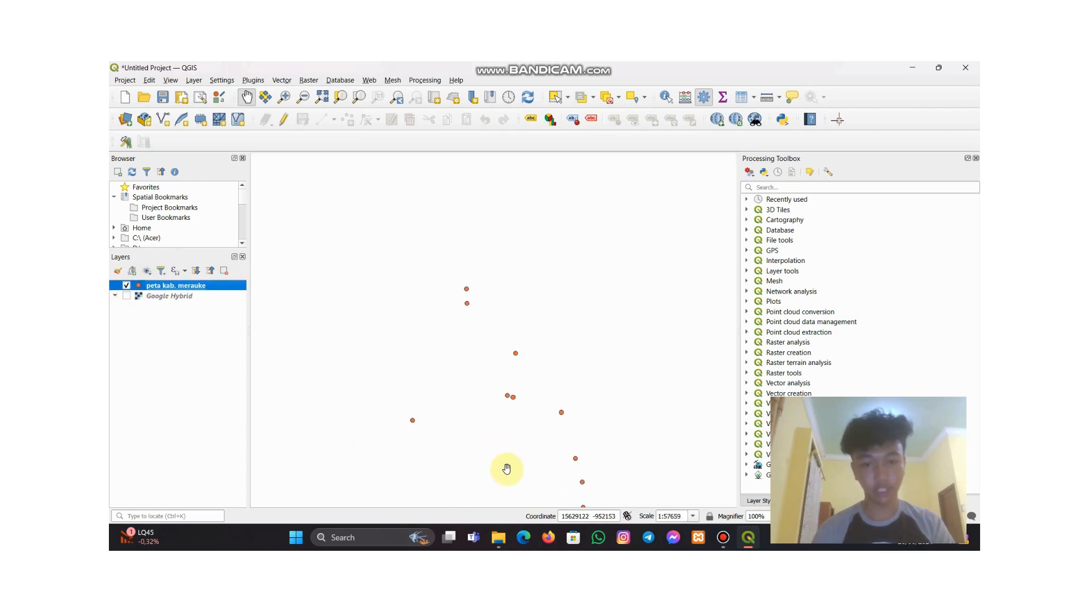
{"action": "scroll", "coordinate": [506, 469], "scroll_direction": "down", "scroll_amount": 1}
{"action": "scroll", "coordinate": [506, 469], "scroll_direction": "up", "scroll_amount": 2}
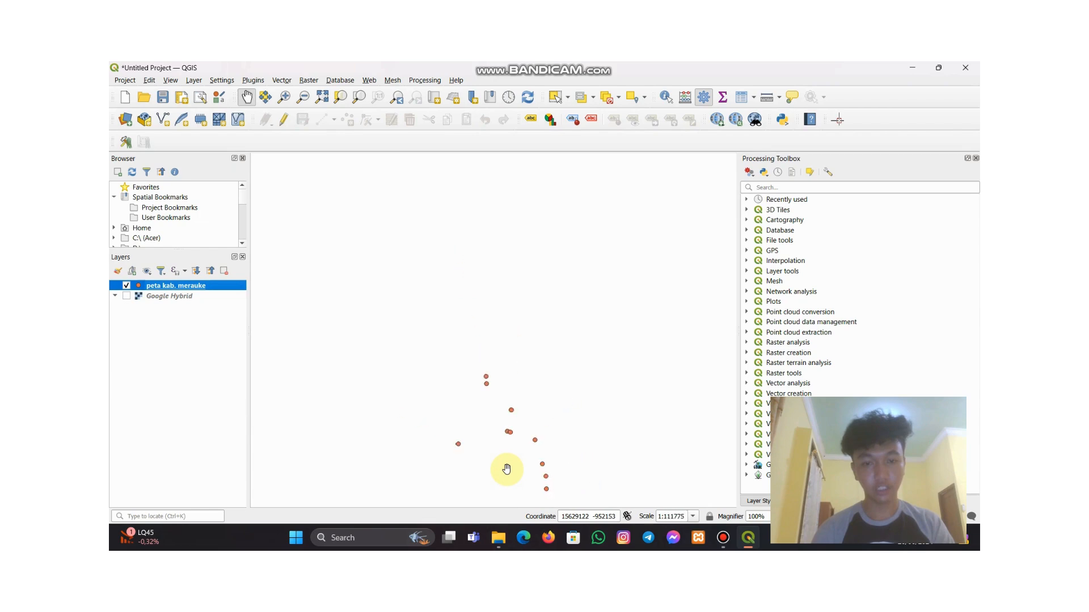
{"action": "scroll", "coordinate": [506, 469], "scroll_direction": "up", "scroll_amount": 1}
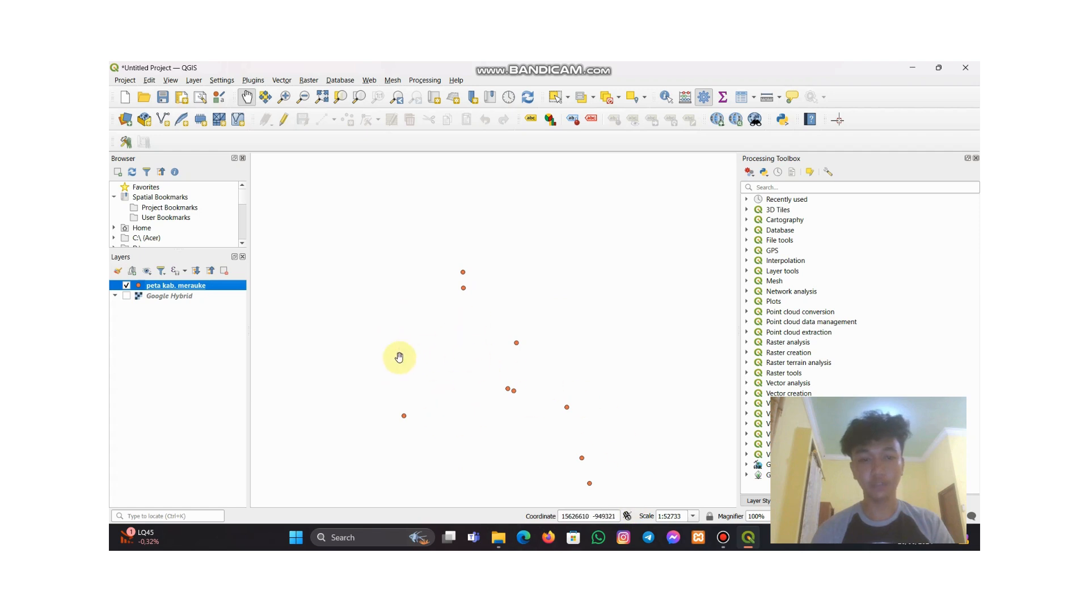
Find the v.to.lines tool by searching for "lines", open it for the peta kab. merauke layer and set the v.out.ogr output type to line
{"action": "left_click", "coordinate": [787, 184]}
{"action": "type", "text": "li"}
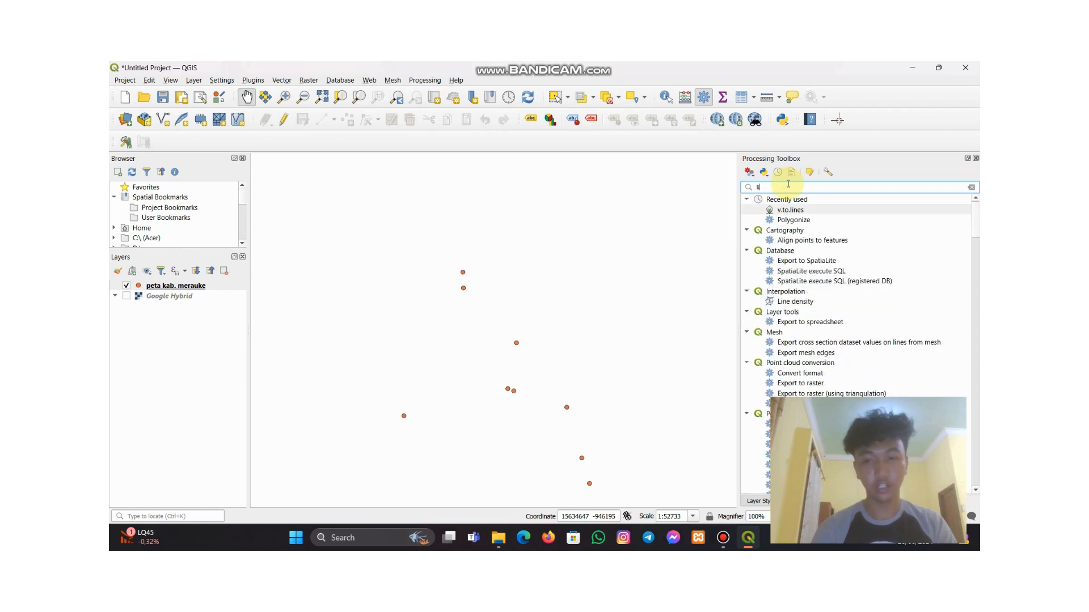
{"action": "type", "text": "nes"}
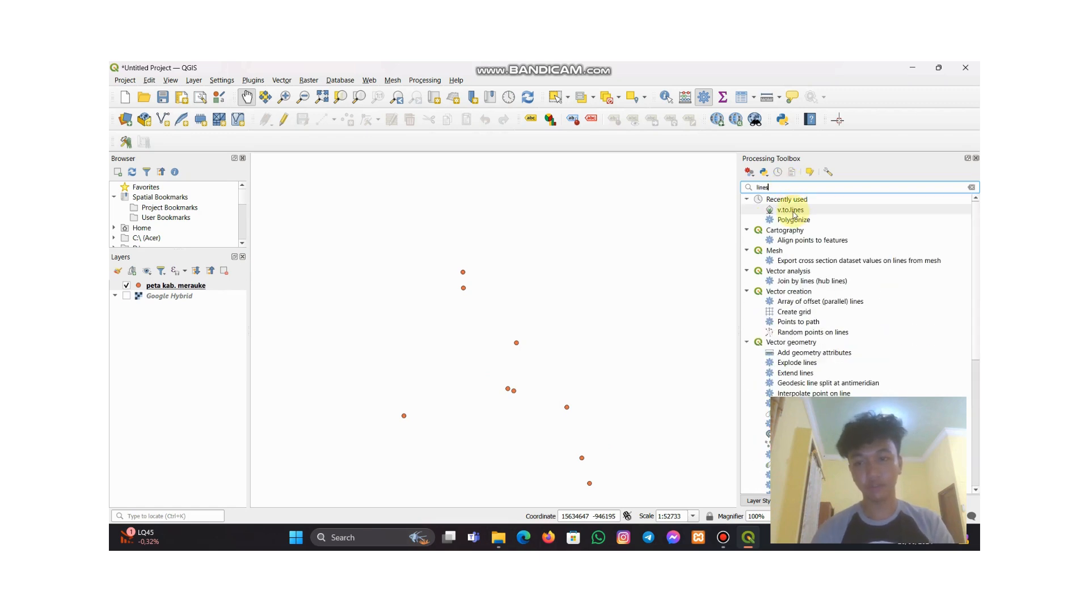
{"action": "double_click", "coordinate": [792, 210]}
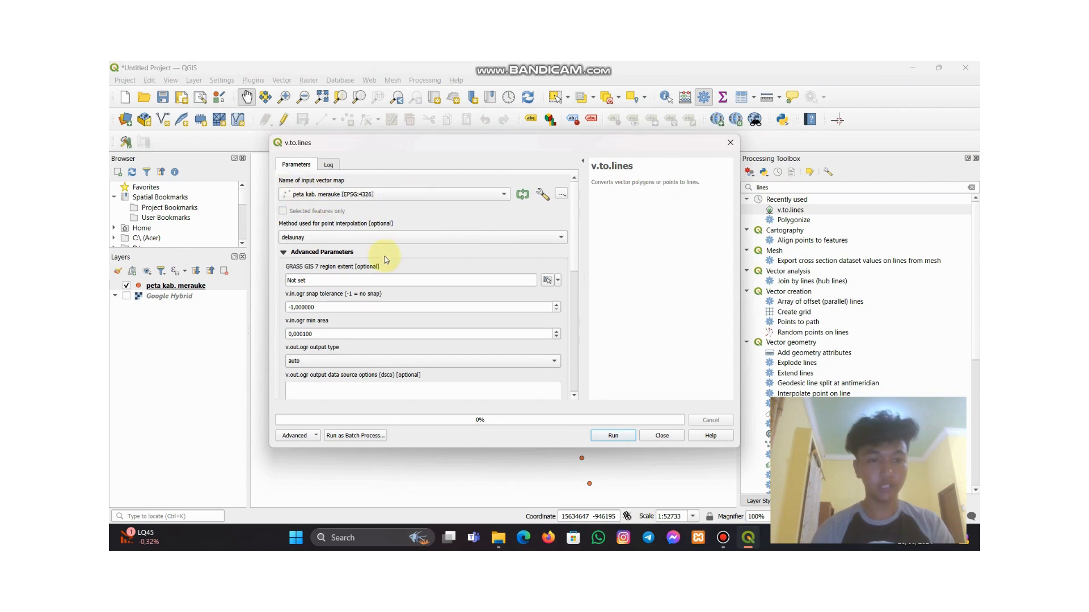
{"action": "scroll", "coordinate": [365, 318], "scroll_direction": "down", "scroll_amount": 2}
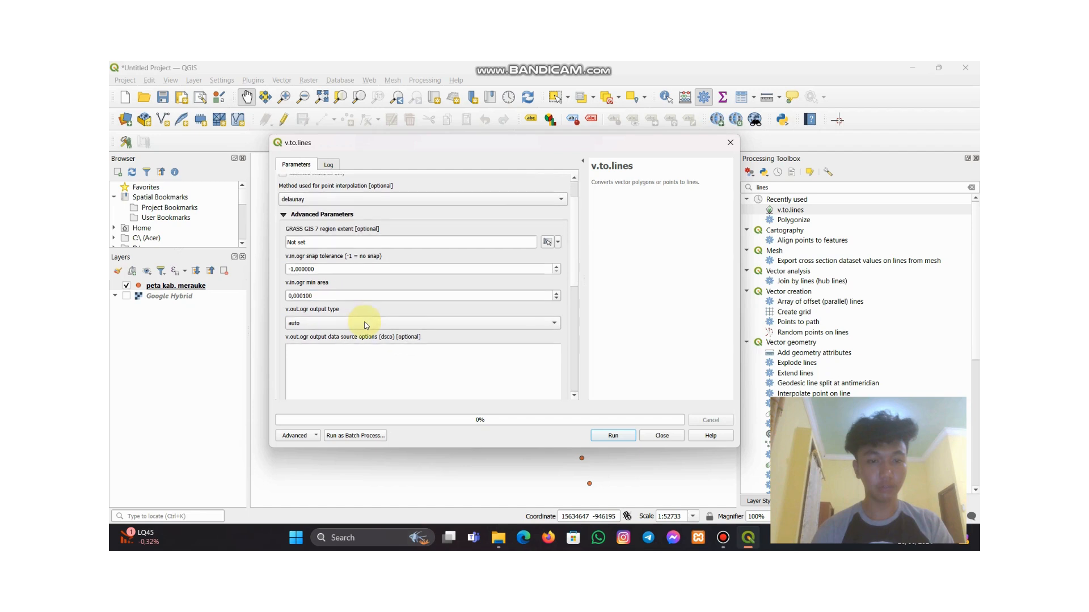
{"action": "left_click", "coordinate": [455, 323]}
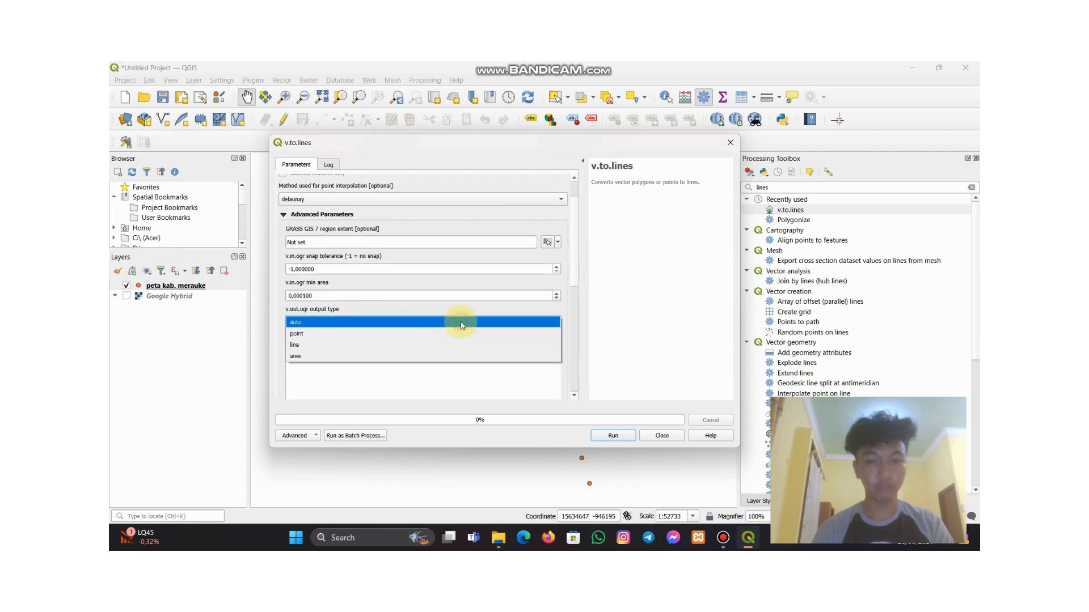
{"action": "left_click", "coordinate": [358, 346]}
Set the lines output to a GPKG file named garis in the project folder, run v.to.lines and close its dialog
{"action": "scroll", "coordinate": [444, 386], "scroll_direction": "down", "scroll_amount": 10}
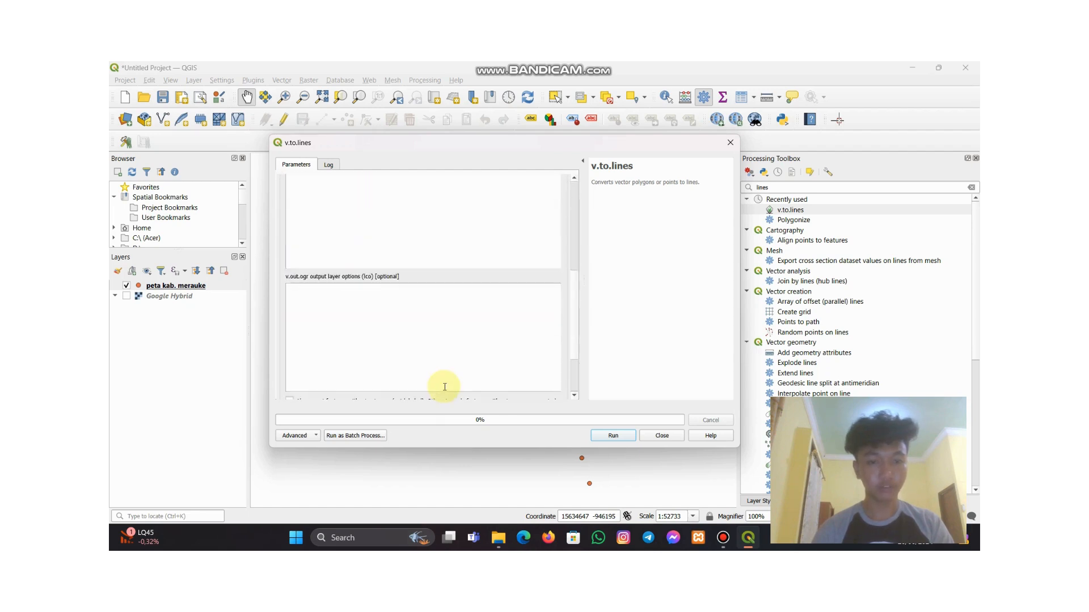
{"action": "scroll", "coordinate": [445, 387], "scroll_direction": "down", "scroll_amount": 3}
{"action": "left_click", "coordinate": [563, 355]}
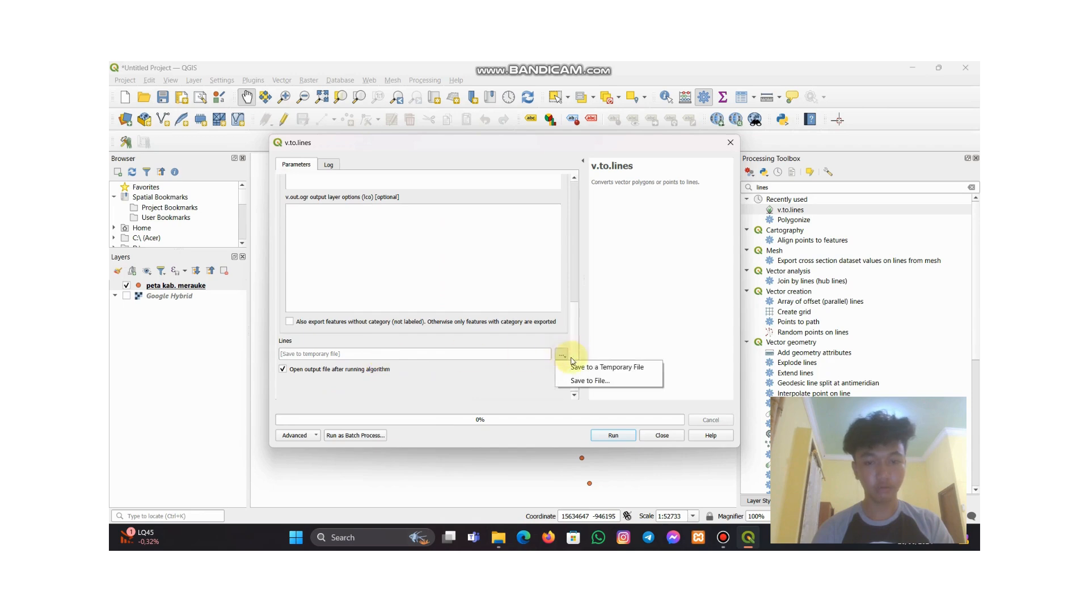
{"action": "left_click", "coordinate": [573, 379]}
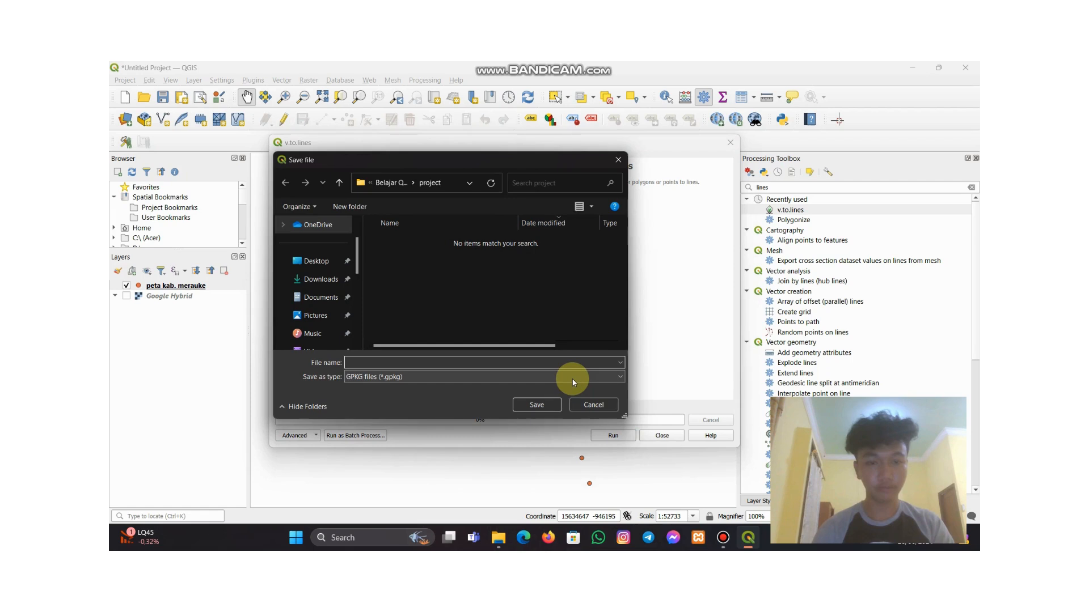
{"action": "type", "text": "garis"}
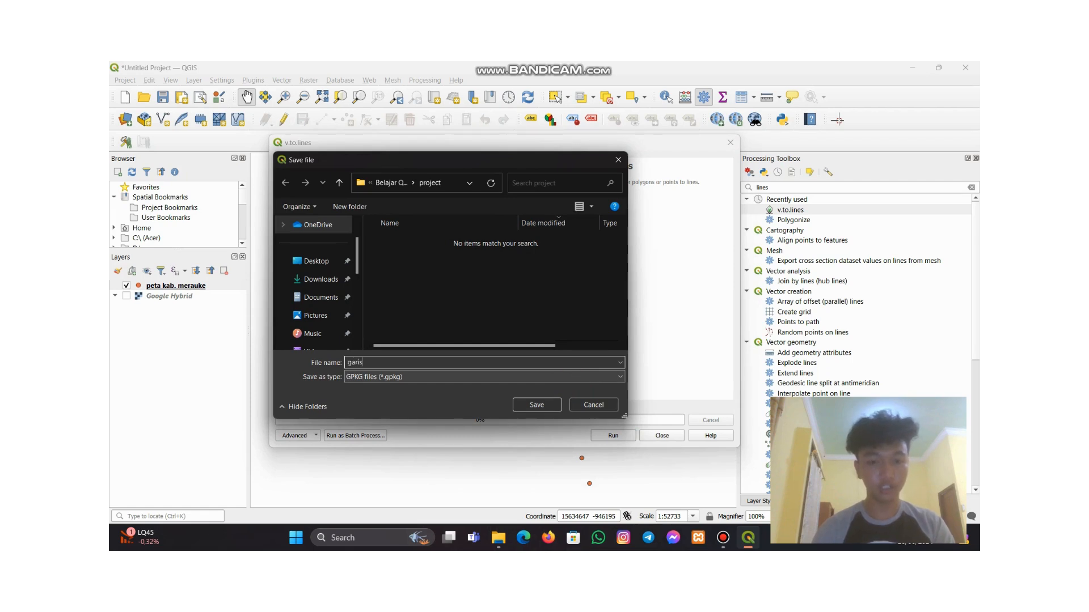
{"action": "key", "text": "Return"}
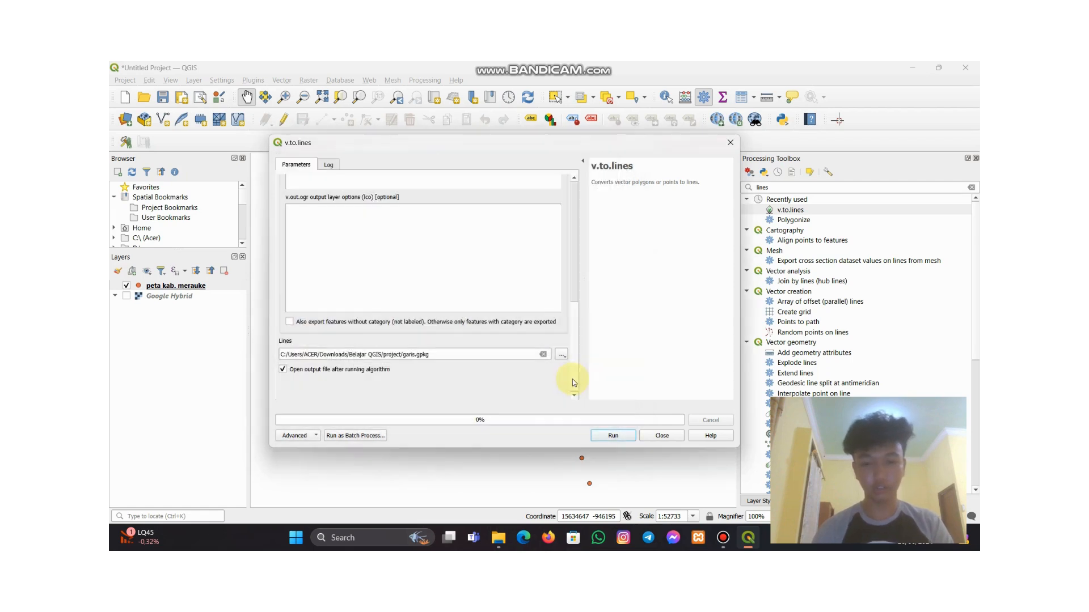
{"action": "left_click", "coordinate": [618, 438]}
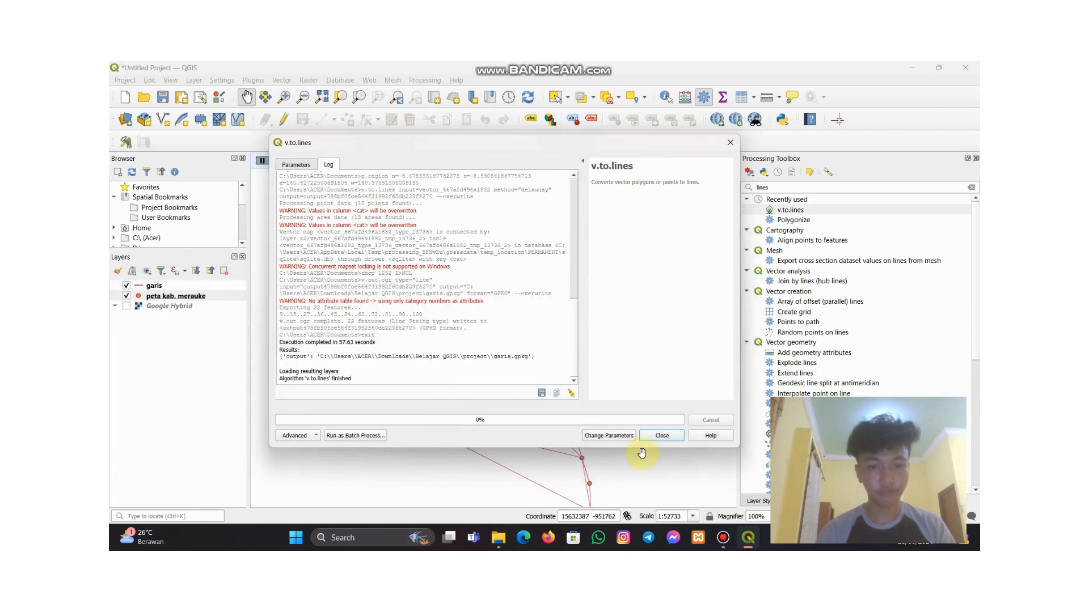
{"action": "left_click", "coordinate": [664, 441]}
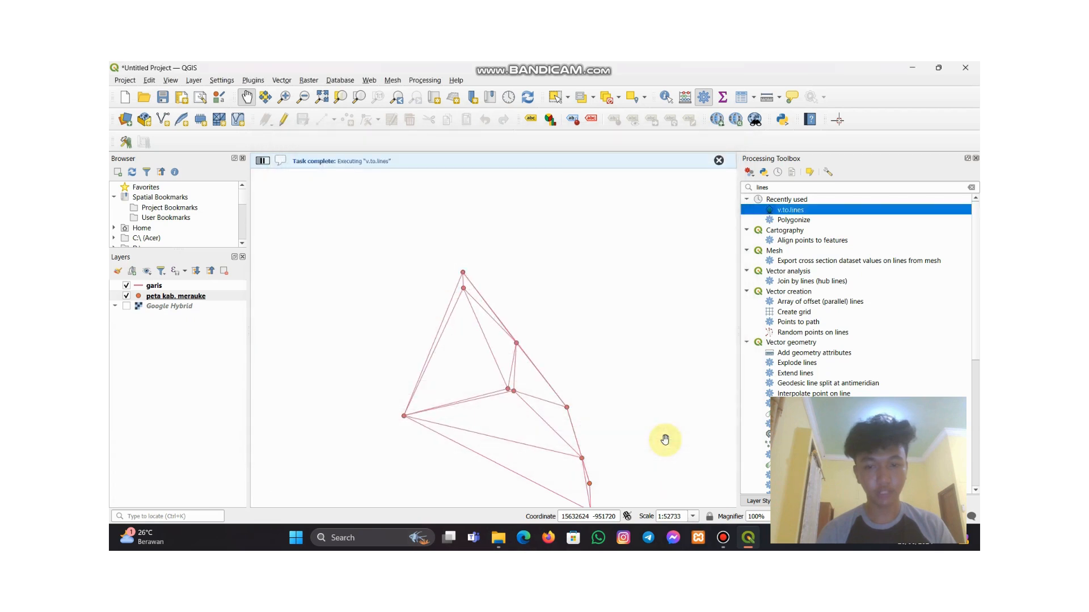
Examine the generated garis lines between the points, toggling the Google Hybrid basemap on and off for comparison
{"action": "scroll", "coordinate": [518, 443], "scroll_direction": "down", "scroll_amount": 3}
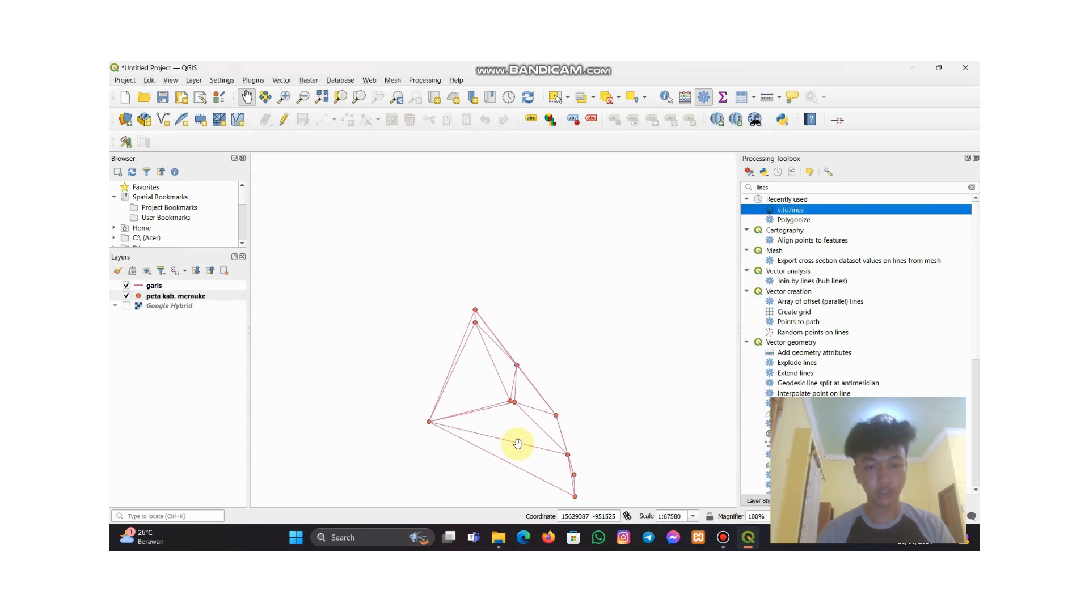
{"action": "scroll", "coordinate": [517, 444], "scroll_direction": "up", "scroll_amount": 2}
{"action": "scroll", "coordinate": [518, 443], "scroll_direction": "up", "scroll_amount": 3}
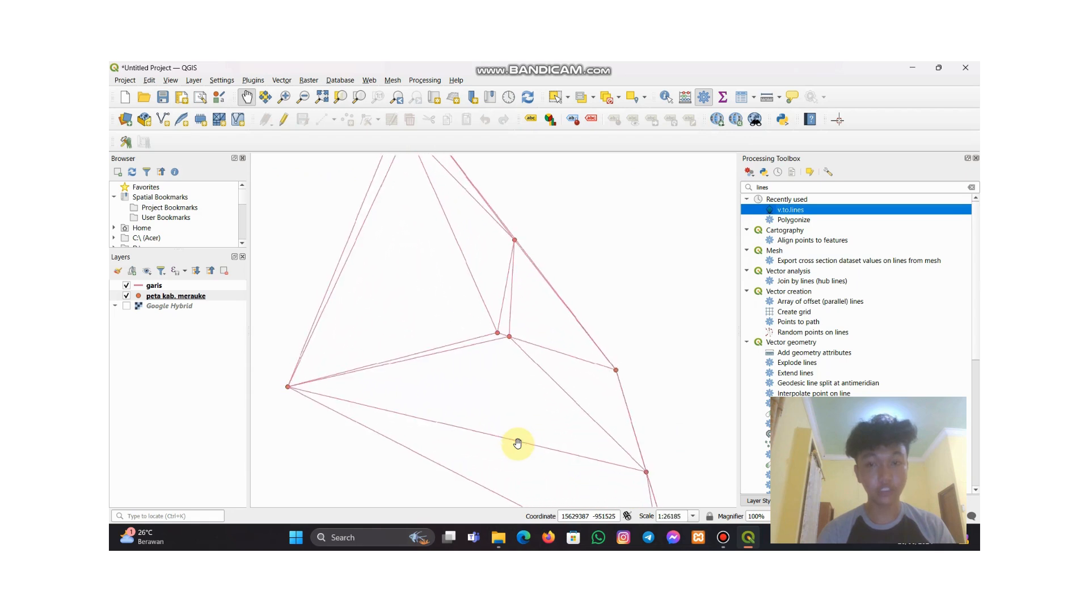
{"action": "scroll", "coordinate": [518, 443], "scroll_direction": "down", "scroll_amount": 2}
{"action": "scroll", "coordinate": [518, 444], "scroll_direction": "up", "scroll_amount": 1}
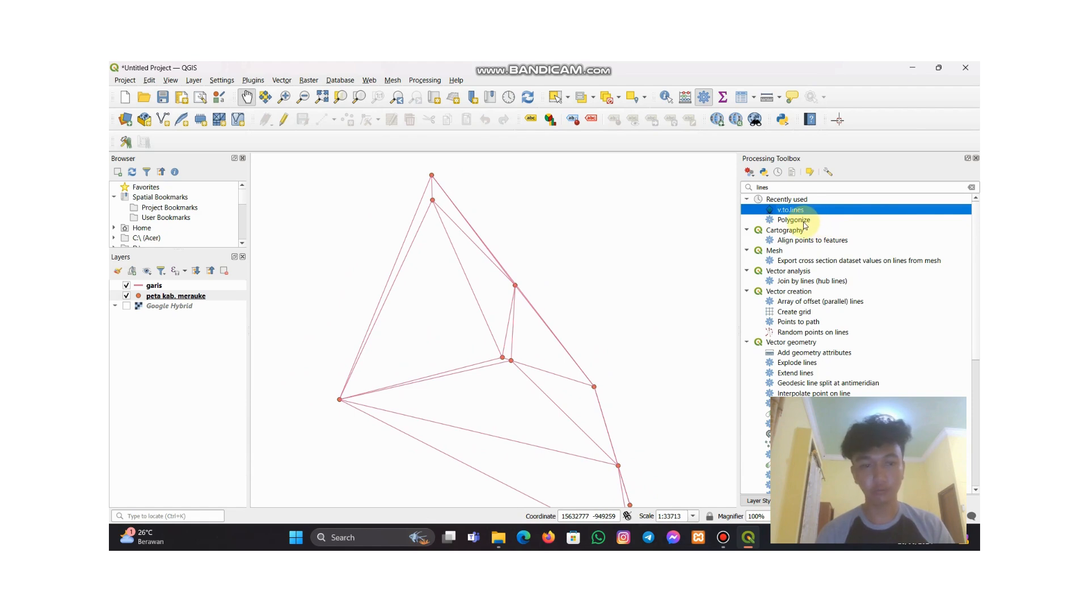
{"action": "left_click", "coordinate": [126, 306]}
{"action": "left_click", "coordinate": [126, 306]}
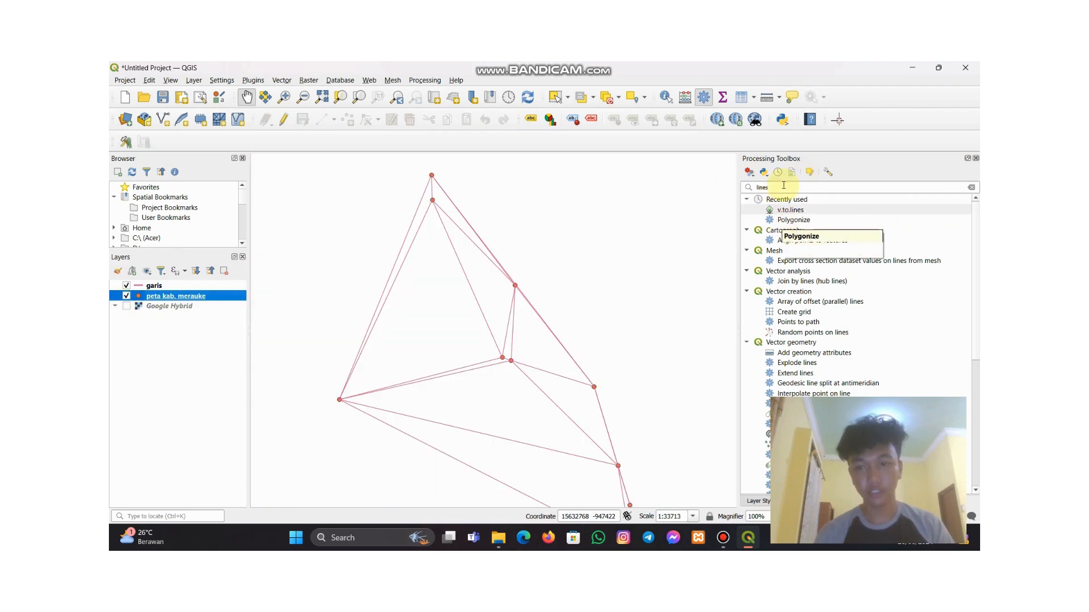
Find and open the Polygonize tool by searching for "polygon" and set its output to a GPKG file named polygon in the project folder
{"action": "left_click_drag", "start_coordinate": [772, 187], "coordinate": [750, 190]}
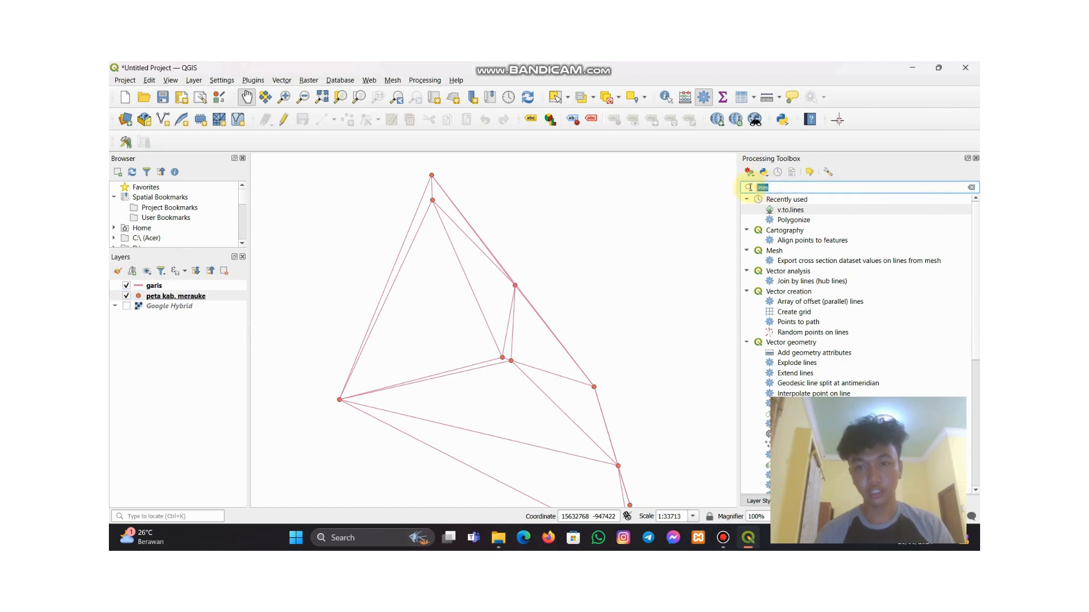
{"action": "type", "text": "polygon"}
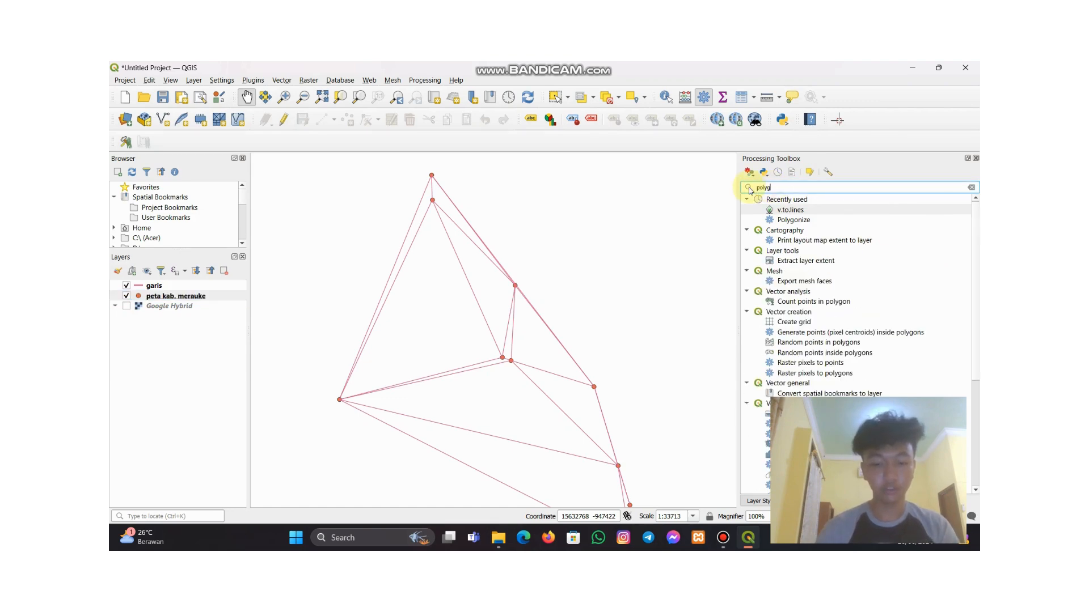
{"action": "double_click", "coordinate": [795, 220]}
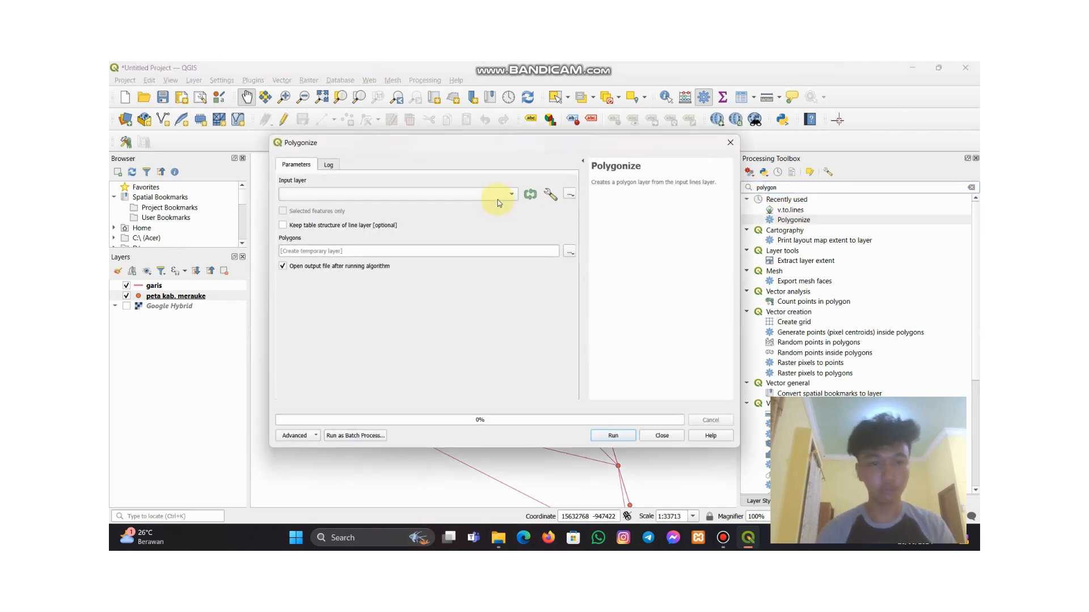
{"action": "left_click", "coordinate": [482, 194]}
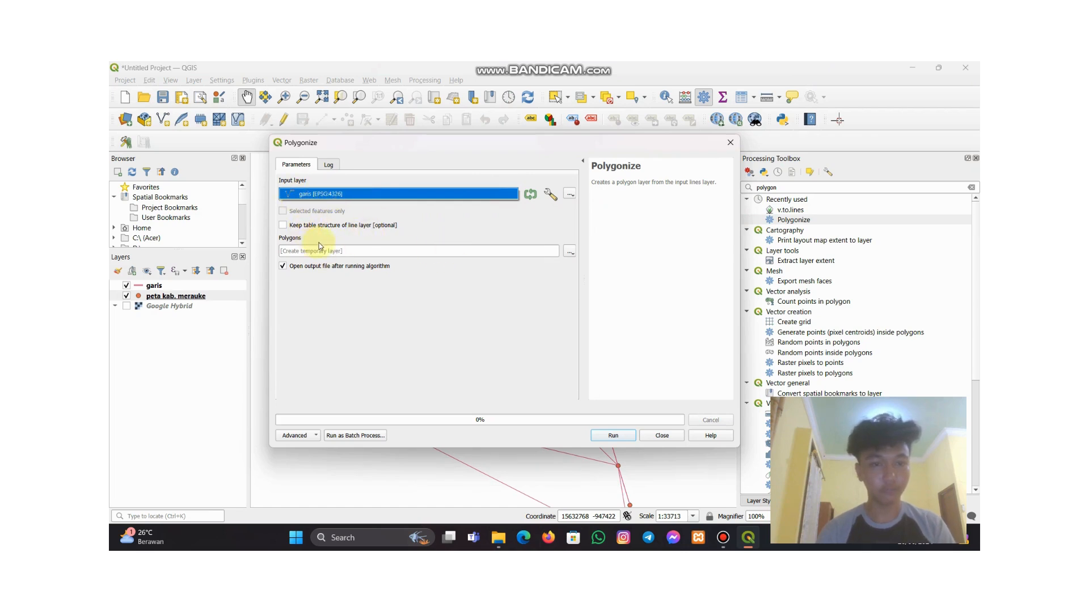
{"action": "left_click", "coordinate": [570, 252]}
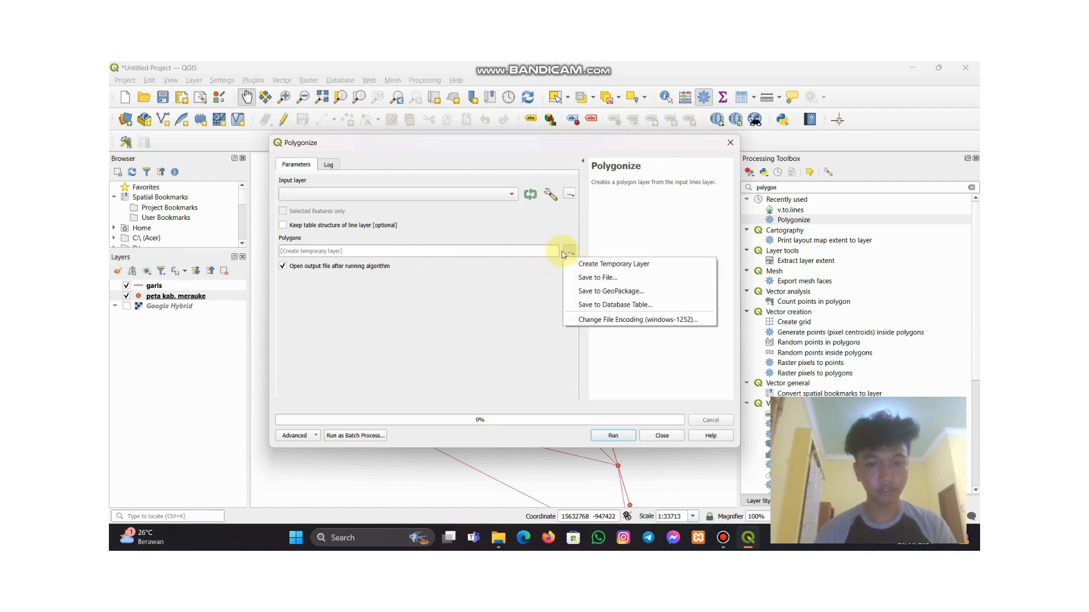
{"action": "left_click", "coordinate": [593, 277]}
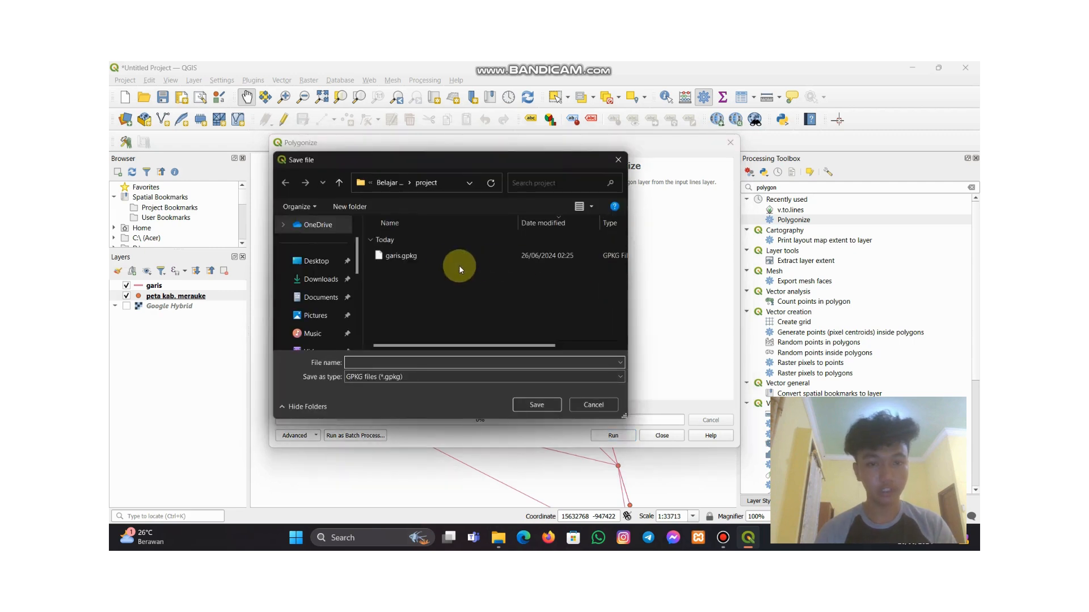
{"action": "type", "text": "polygon"}
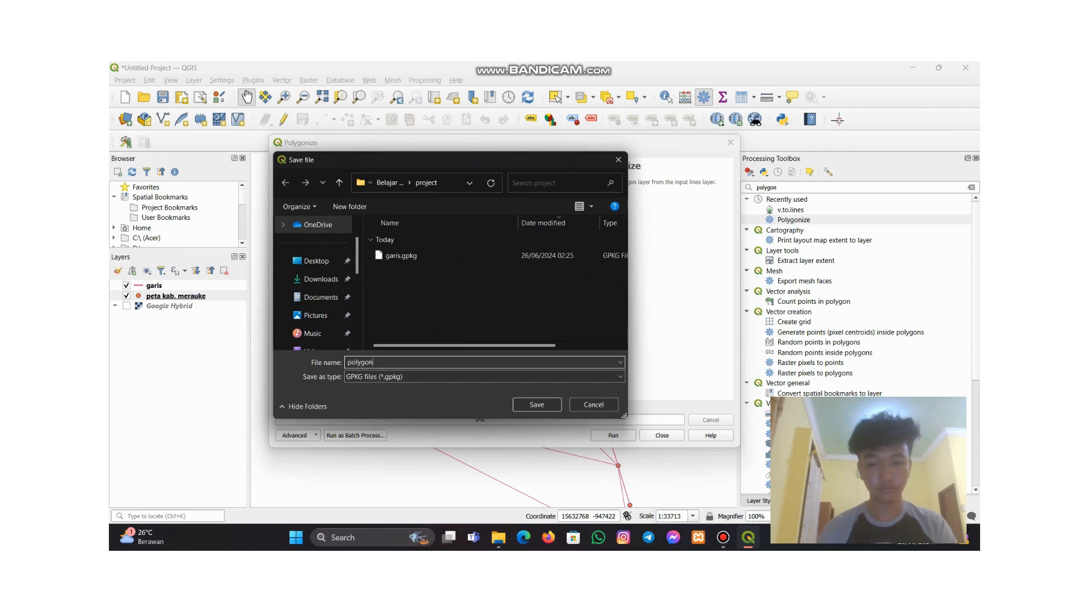
{"action": "key", "text": "Return"}
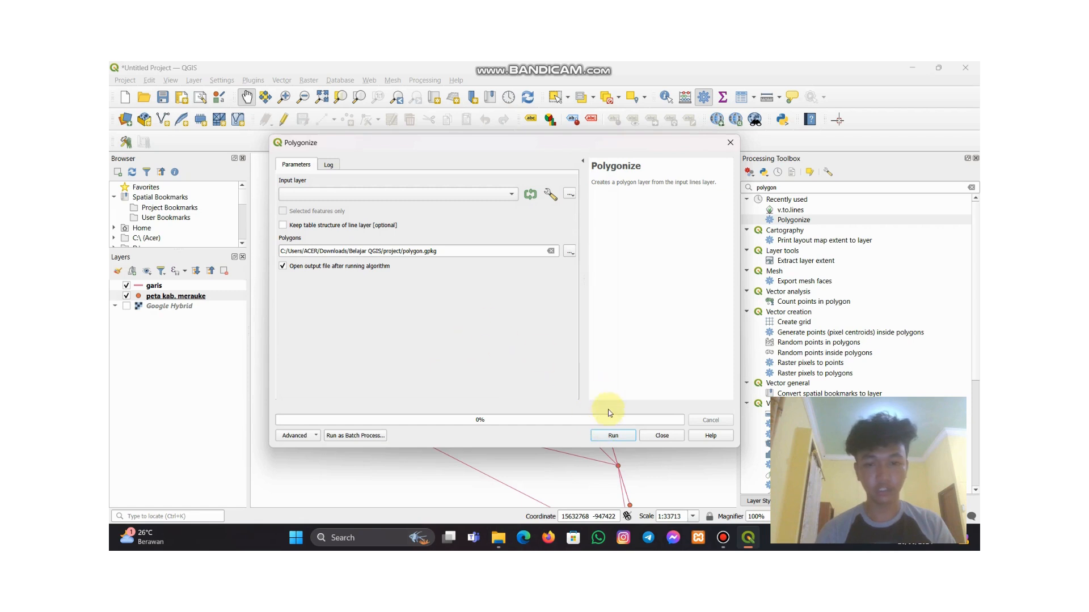
Choose the garis layer as input, run Polygonize and close its dialog
{"action": "left_click", "coordinate": [611, 436]}
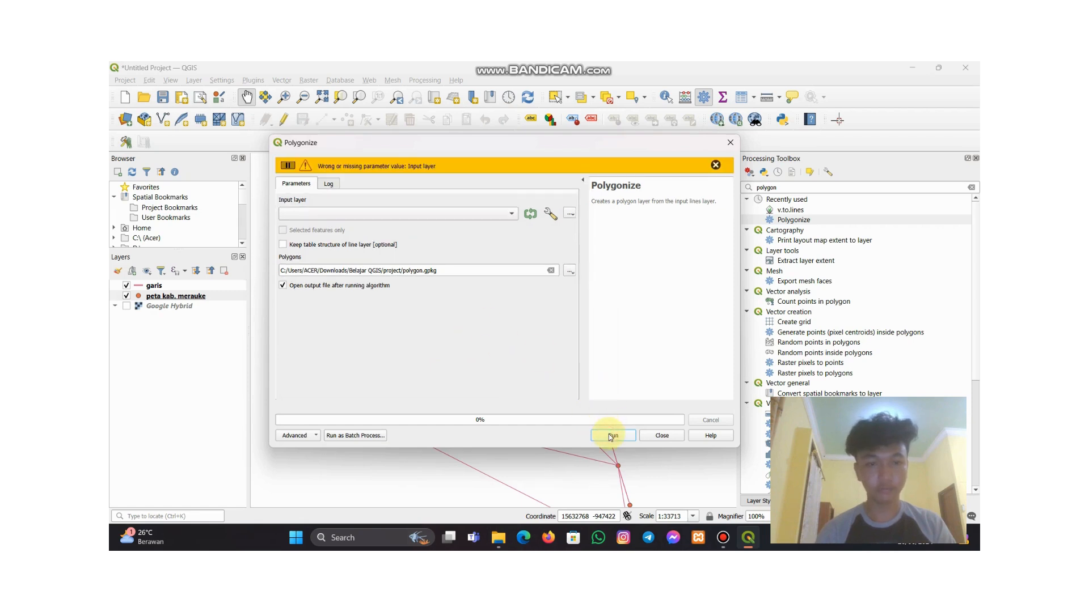
{"action": "left_click", "coordinate": [512, 214]}
{"action": "left_click", "coordinate": [378, 214]}
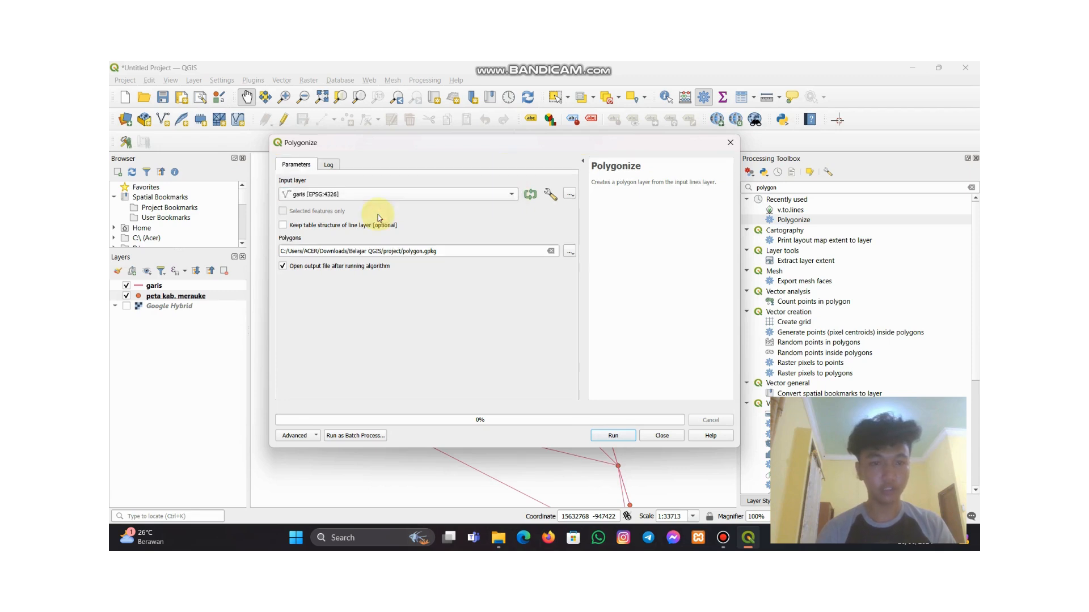
{"action": "left_click", "coordinate": [613, 436]}
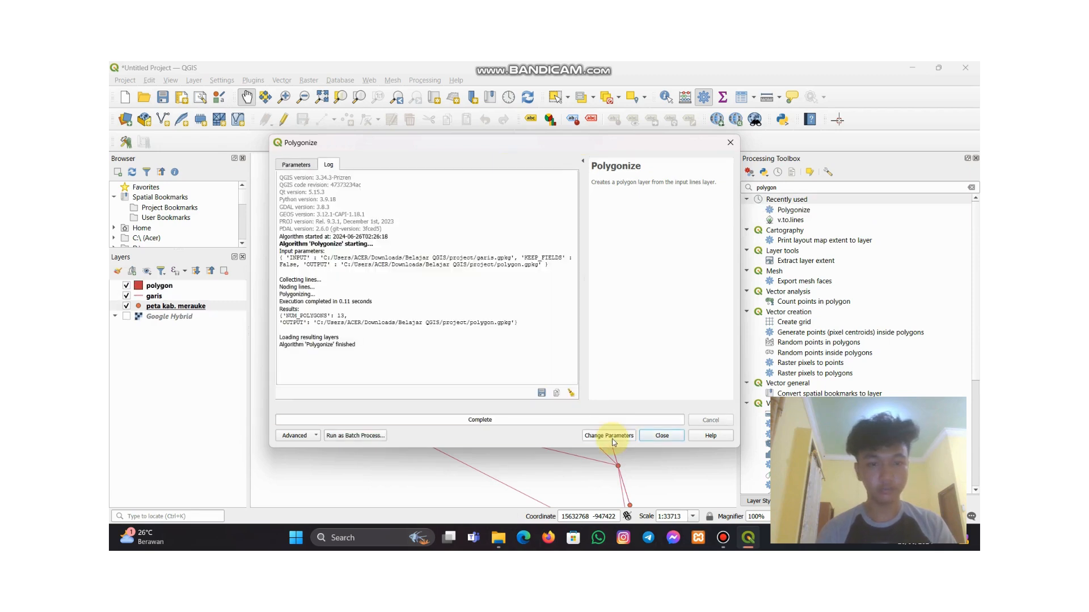
{"action": "left_click", "coordinate": [662, 436]}
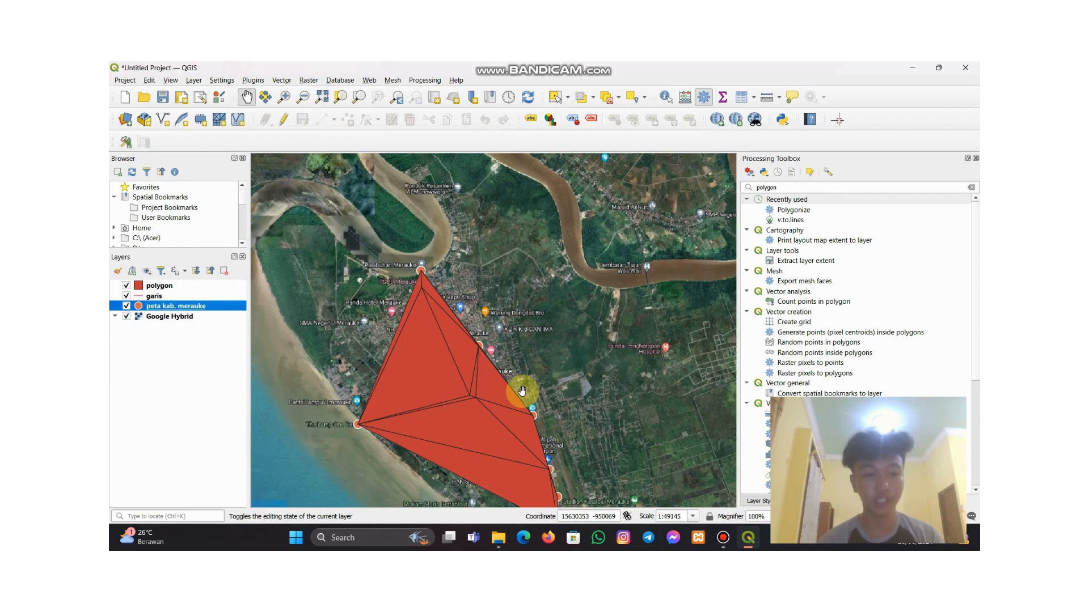
Open the peta kab. merauke layer properties, switch the symbology to Categorized and classify the points by the jenis field
{"action": "right_click", "coordinate": [138, 310]}
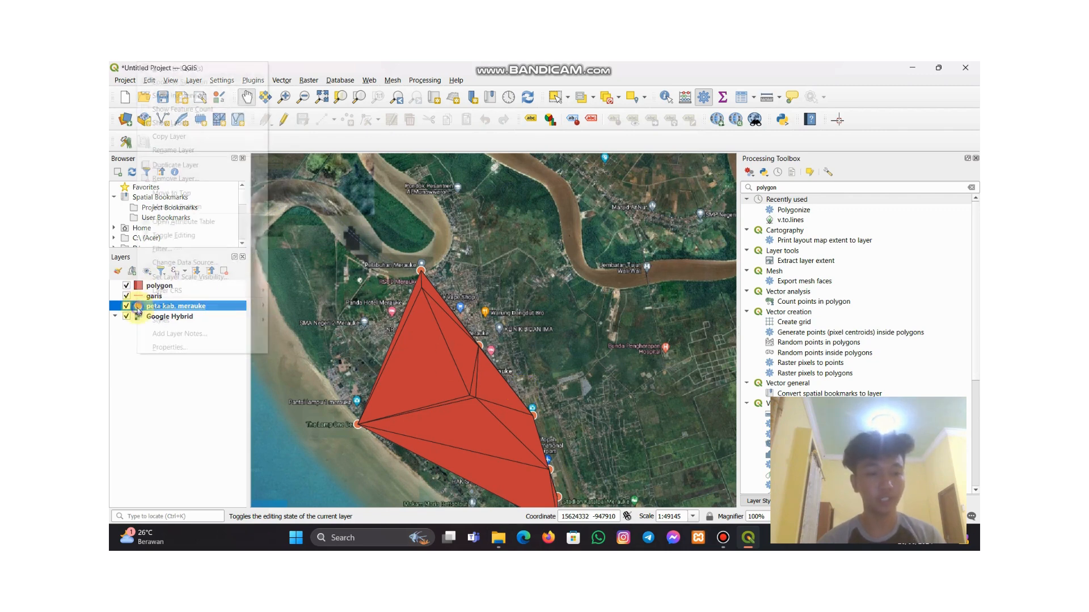
{"action": "left_click", "coordinate": [180, 348]}
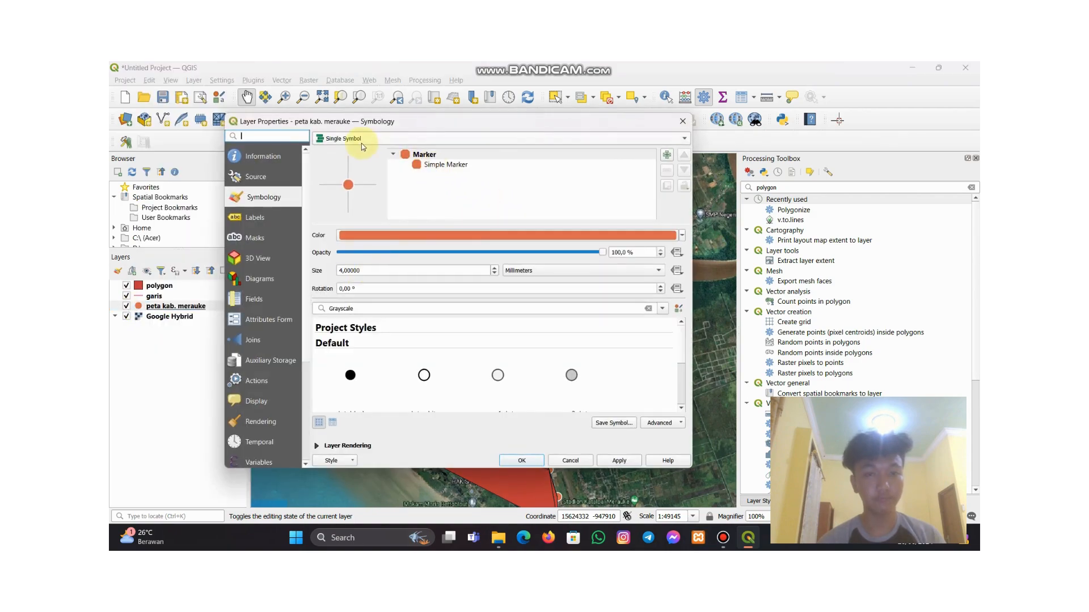
{"action": "left_click", "coordinate": [586, 139]}
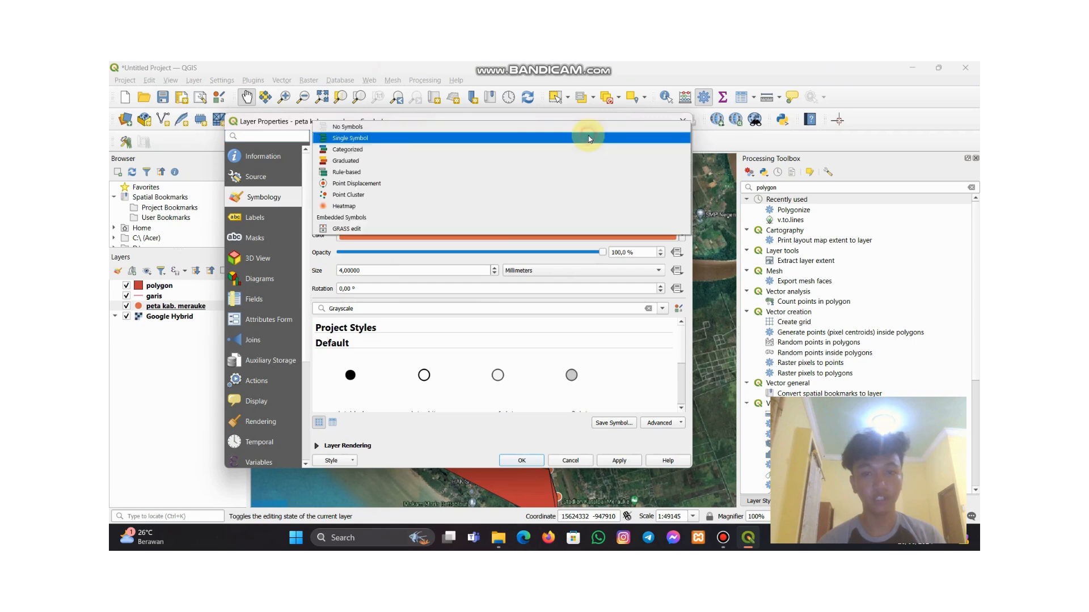
{"action": "left_click", "coordinate": [357, 149]}
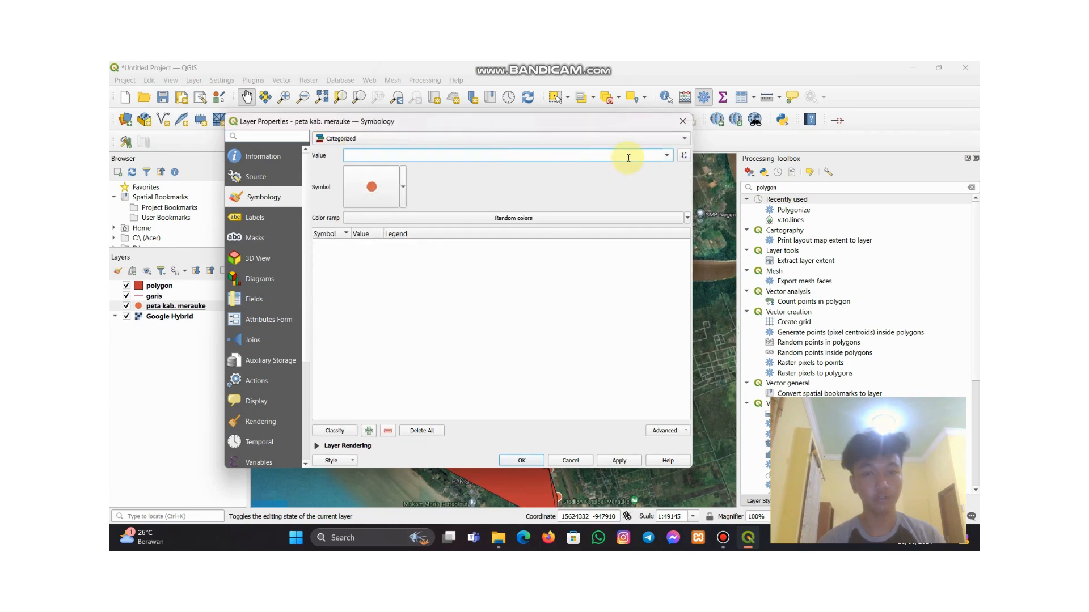
{"action": "left_click", "coordinate": [666, 155]}
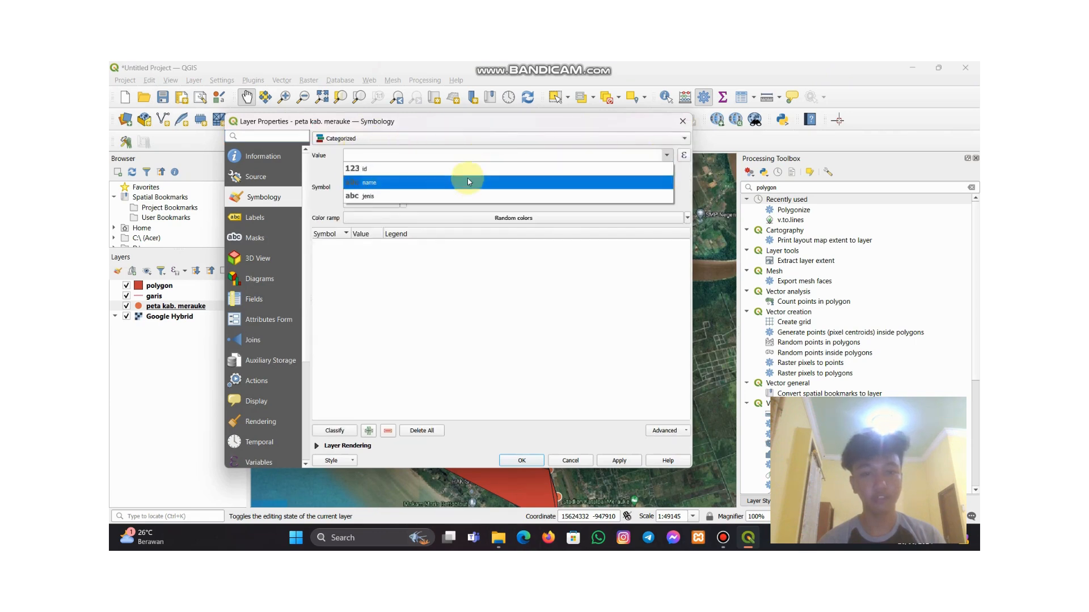
{"action": "left_click", "coordinate": [420, 196]}
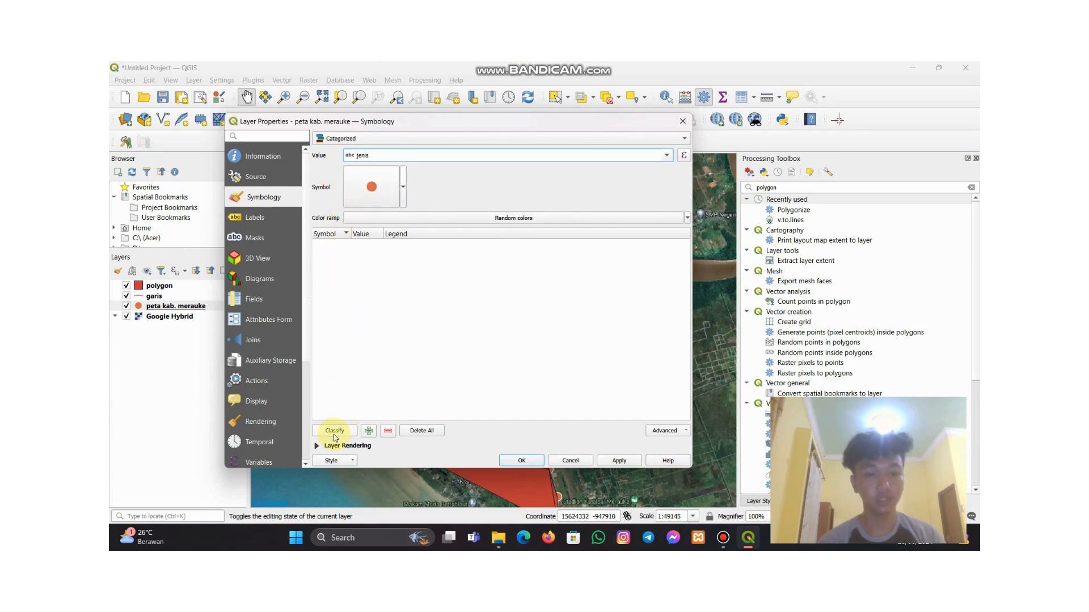
{"action": "left_click", "coordinate": [335, 431]}
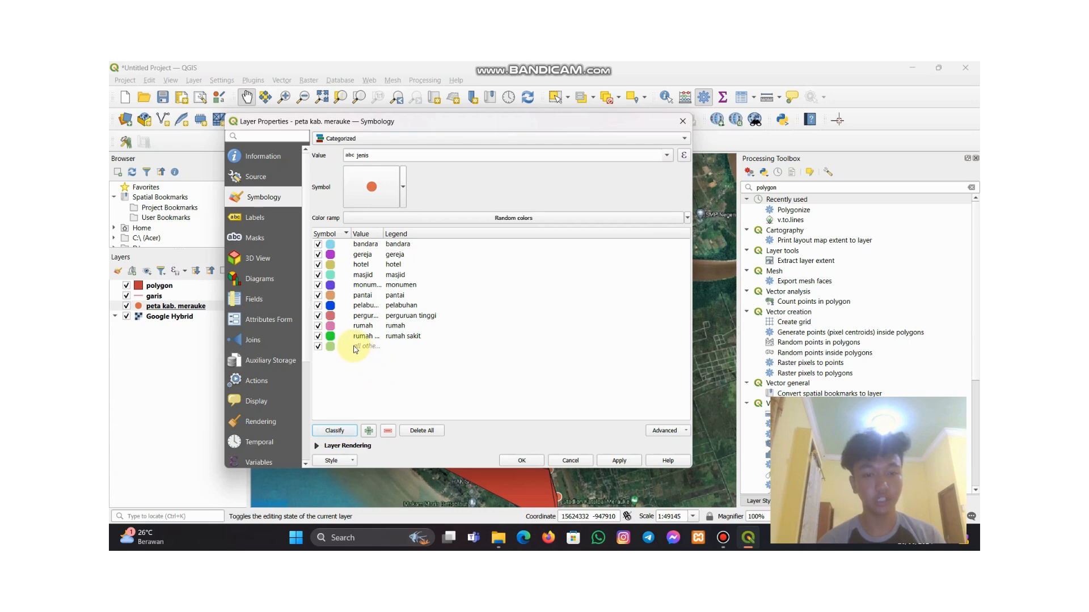
Remove the catch-all category for all other values from the jenis classification
{"action": "right_click", "coordinate": [359, 347]}
{"action": "left_click", "coordinate": [355, 347]}
{"action": "left_click", "coordinate": [388, 431]}
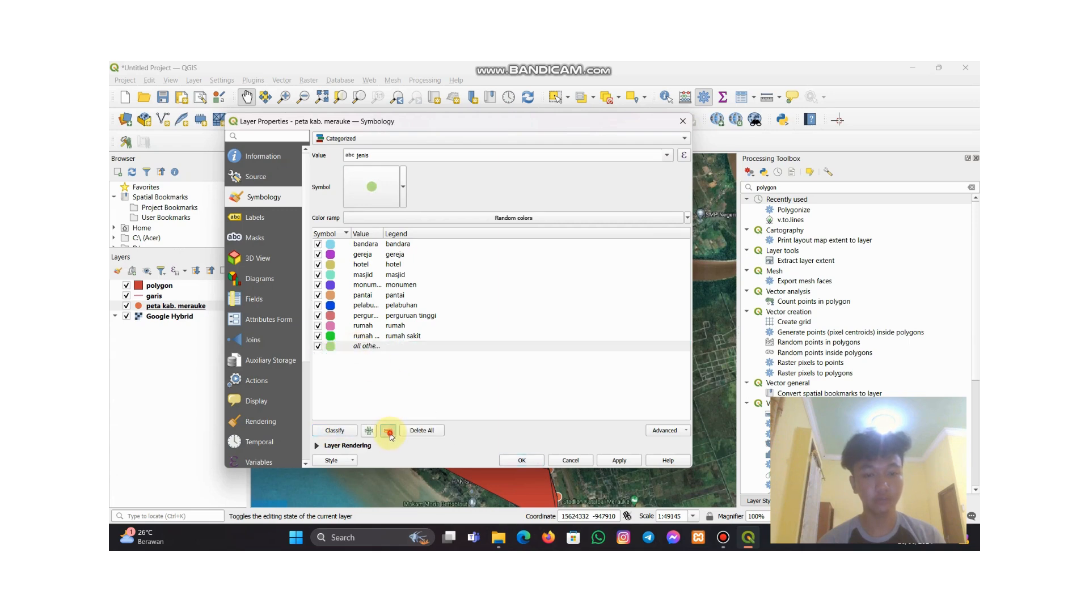
Open the symbol of the rumah sakit category and set its marker size to 10 millimetres
{"action": "left_click", "coordinate": [364, 337]}
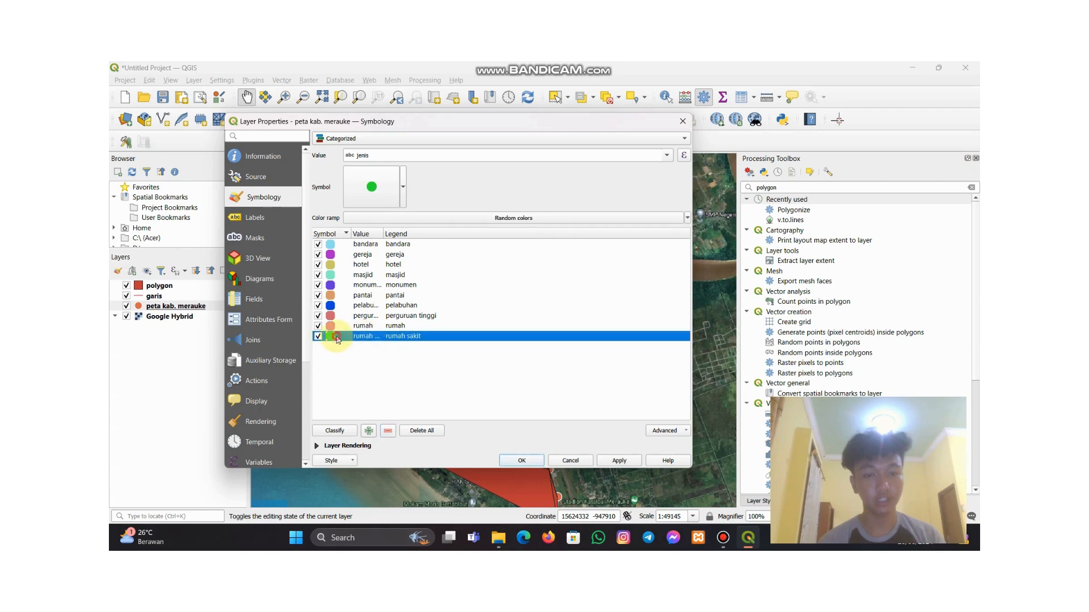
{"action": "double_click", "coordinate": [338, 337]}
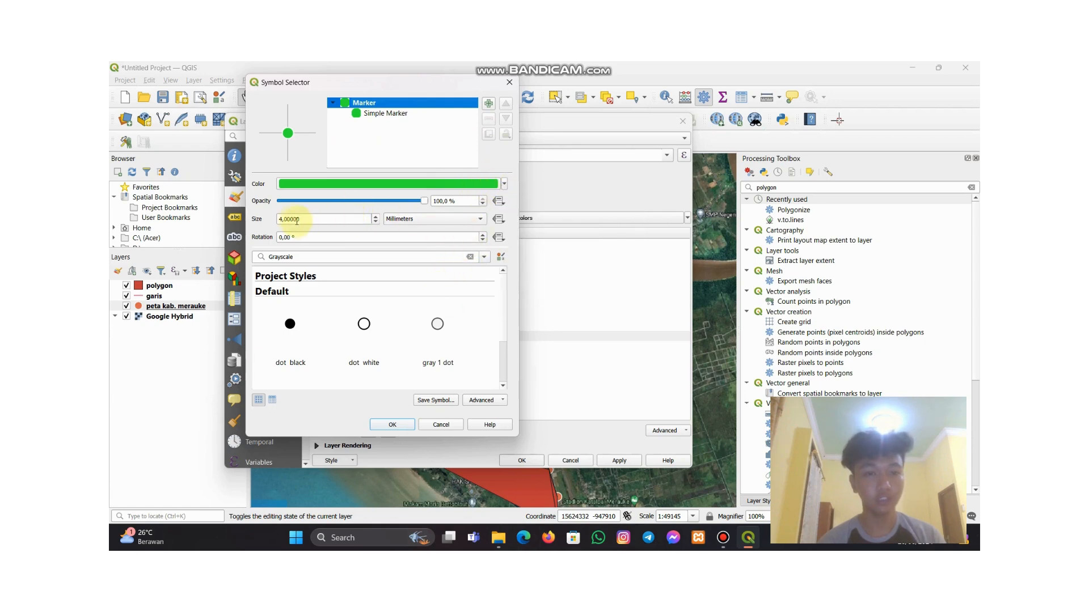
{"action": "left_click", "coordinate": [283, 219]}
{"action": "key", "text": "BackSpace"}
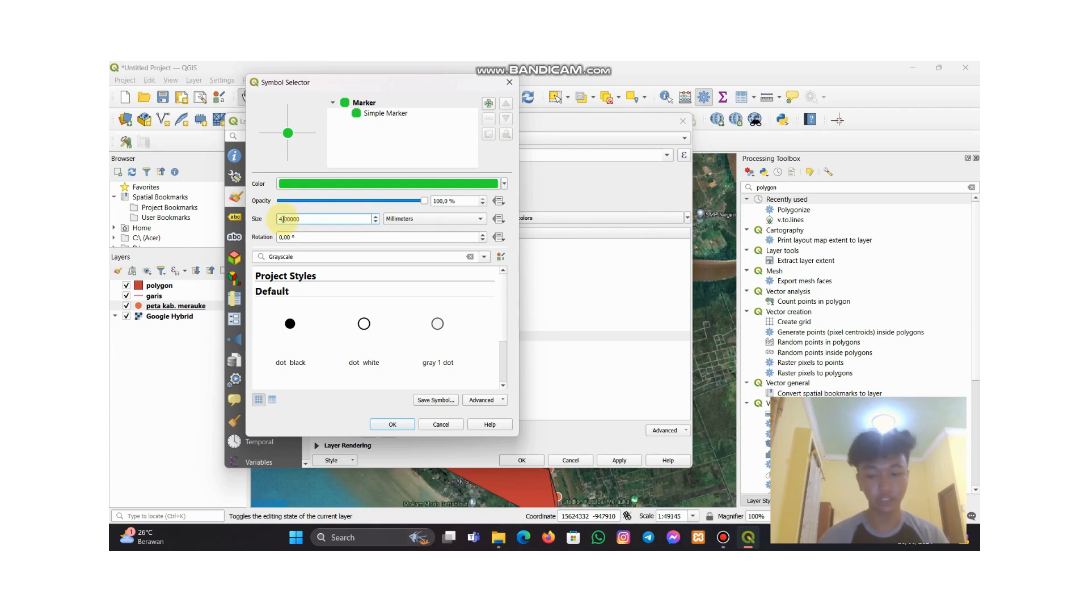
{"action": "type", "text": "10"}
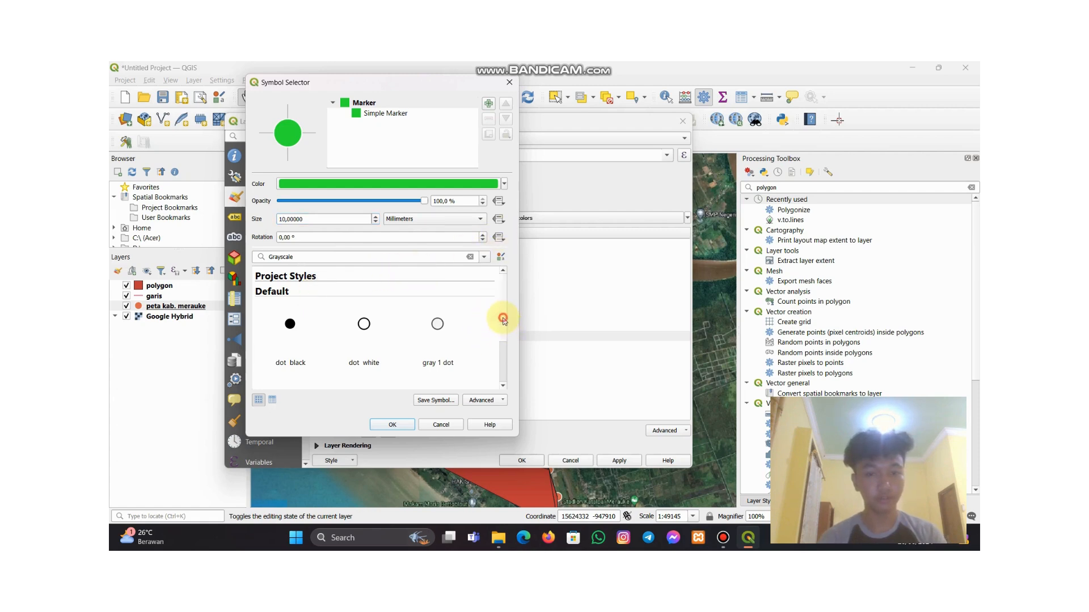
Change the rumah sakit symbol layer type from Simple Marker to SVG Marker
{"action": "scroll", "coordinate": [504, 329], "scroll_direction": "down", "scroll_amount": 1}
{"action": "scroll", "coordinate": [504, 329], "scroll_direction": "down", "scroll_amount": 2}
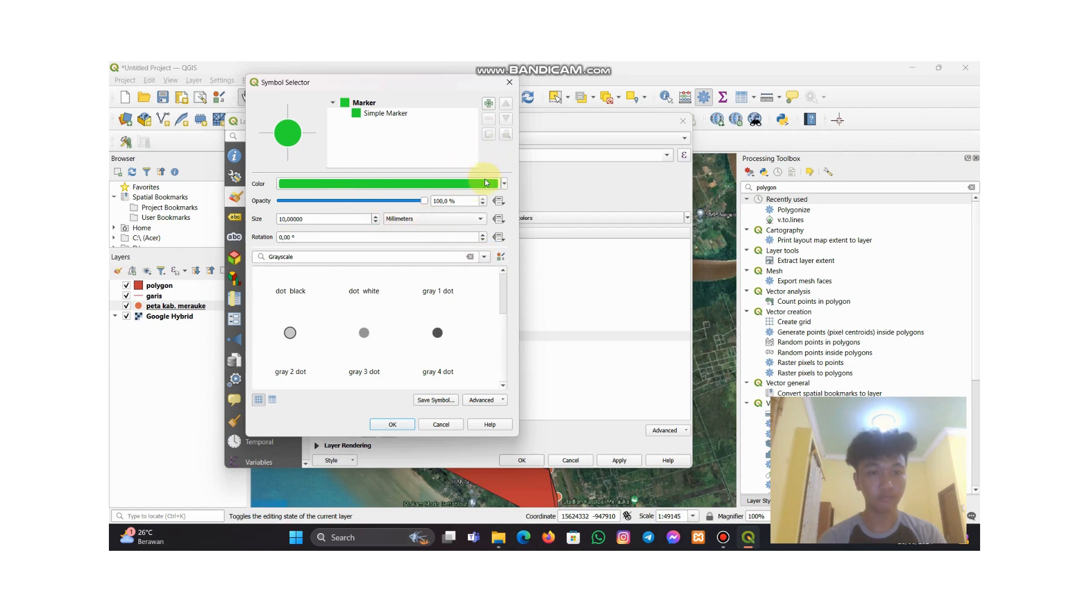
{"action": "left_click", "coordinate": [383, 113]}
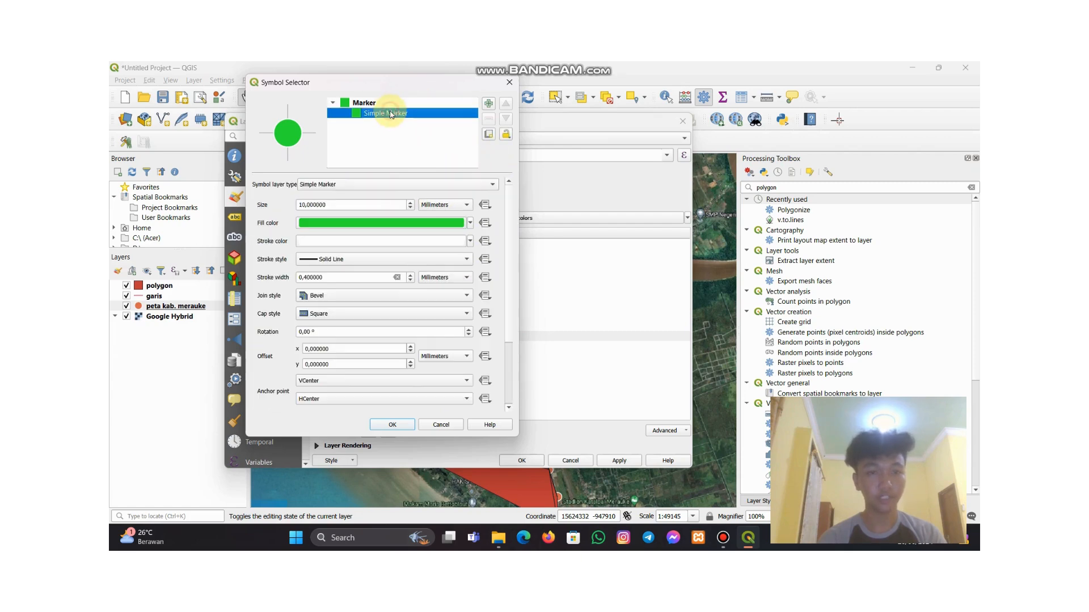
{"action": "left_click", "coordinate": [490, 187]}
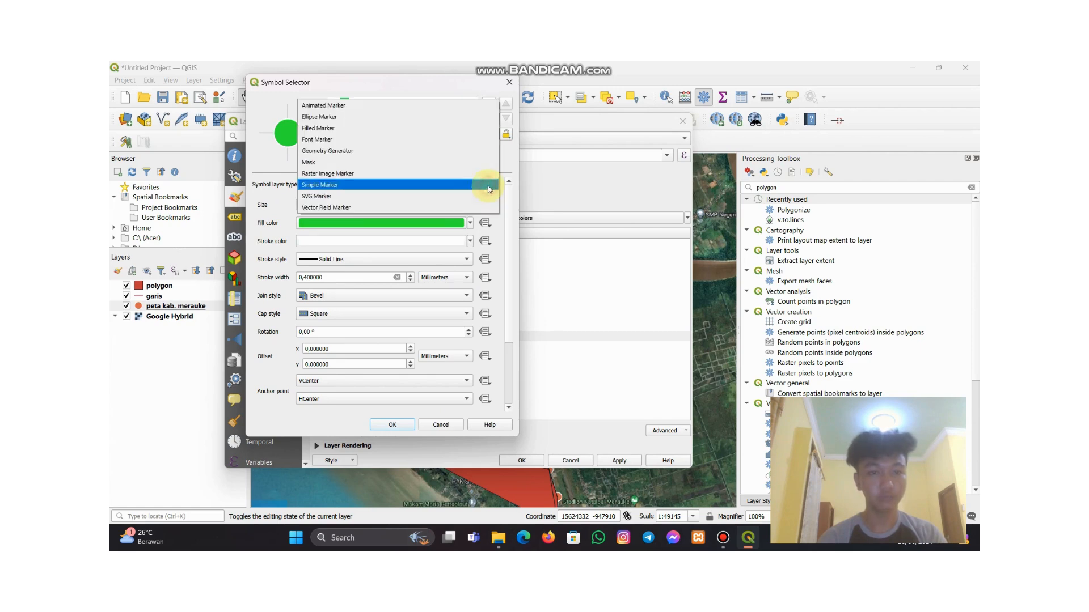
{"action": "left_click", "coordinate": [352, 197]}
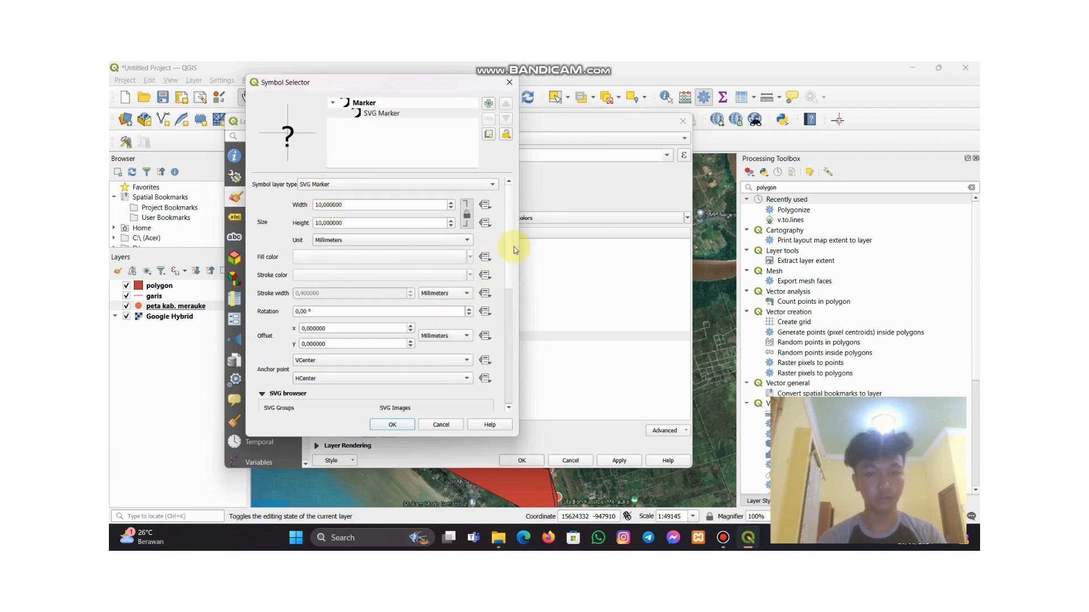
Choose the black cross in a square as the SVG image for the rumah sakit symbol and accept it
{"action": "scroll", "coordinate": [513, 253], "scroll_direction": "down", "scroll_amount": 1}
{"action": "scroll", "coordinate": [514, 254], "scroll_direction": "down", "scroll_amount": 3}
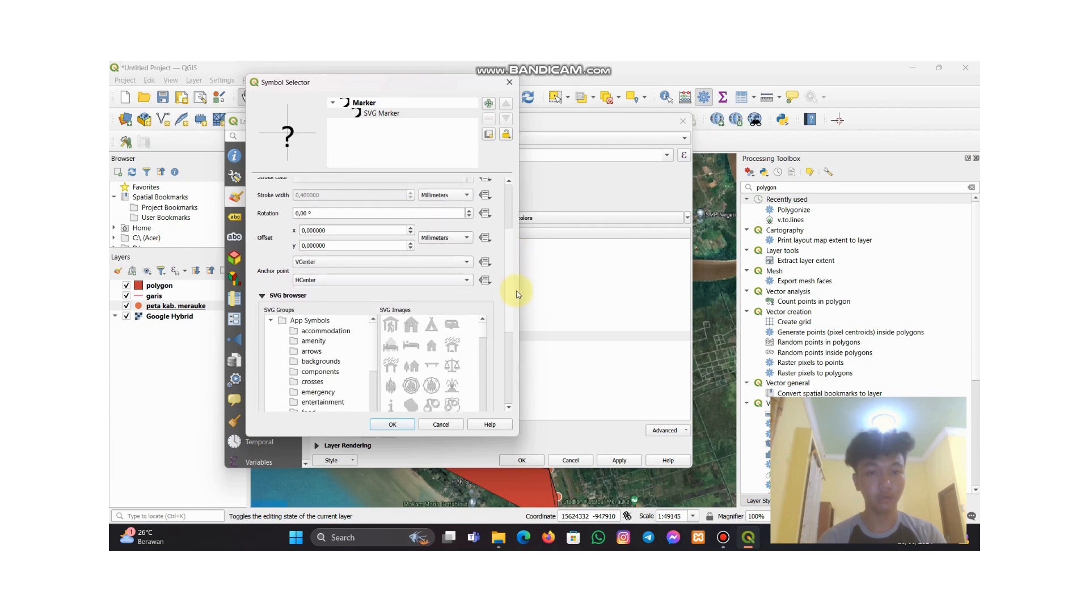
{"action": "scroll", "coordinate": [513, 261], "scroll_direction": "up", "scroll_amount": 3}
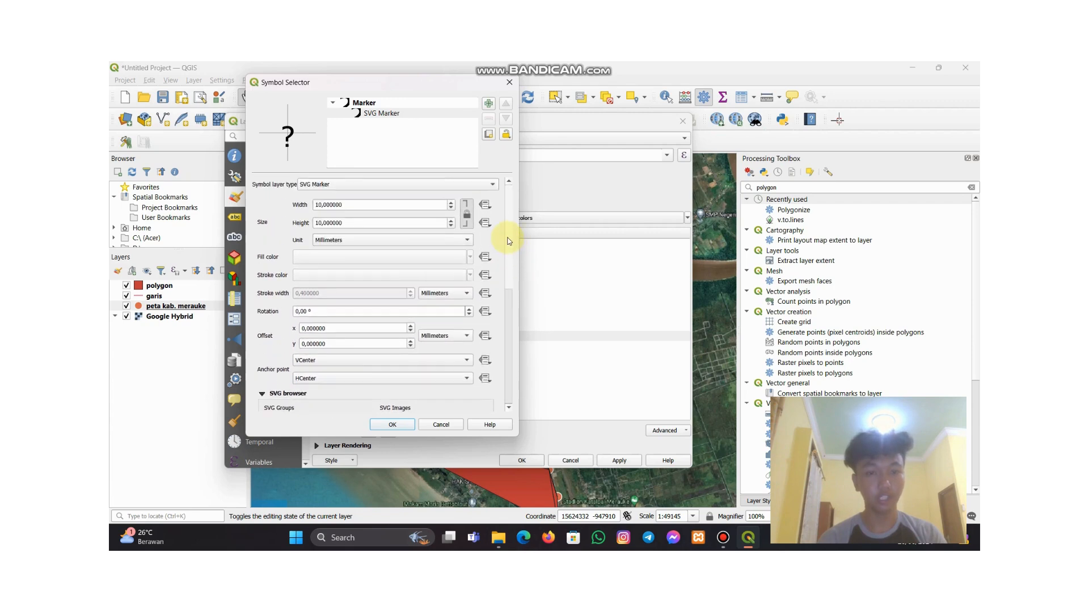
{"action": "scroll", "coordinate": [513, 299], "scroll_direction": "down", "scroll_amount": 2}
{"action": "scroll", "coordinate": [513, 309], "scroll_direction": "down", "scroll_amount": 3}
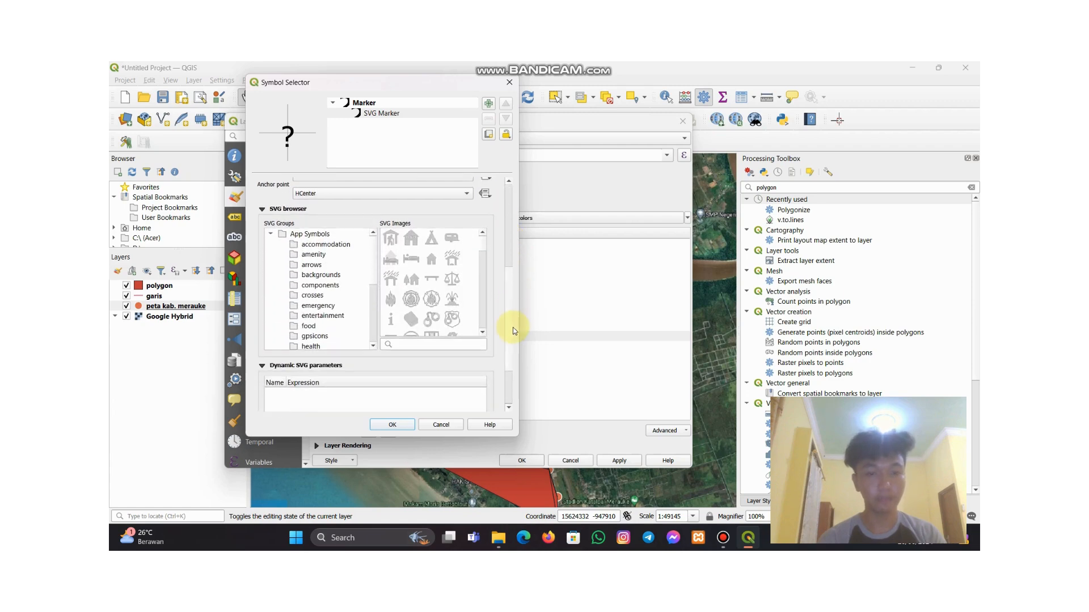
{"action": "scroll", "coordinate": [411, 255], "scroll_direction": "down", "scroll_amount": 5}
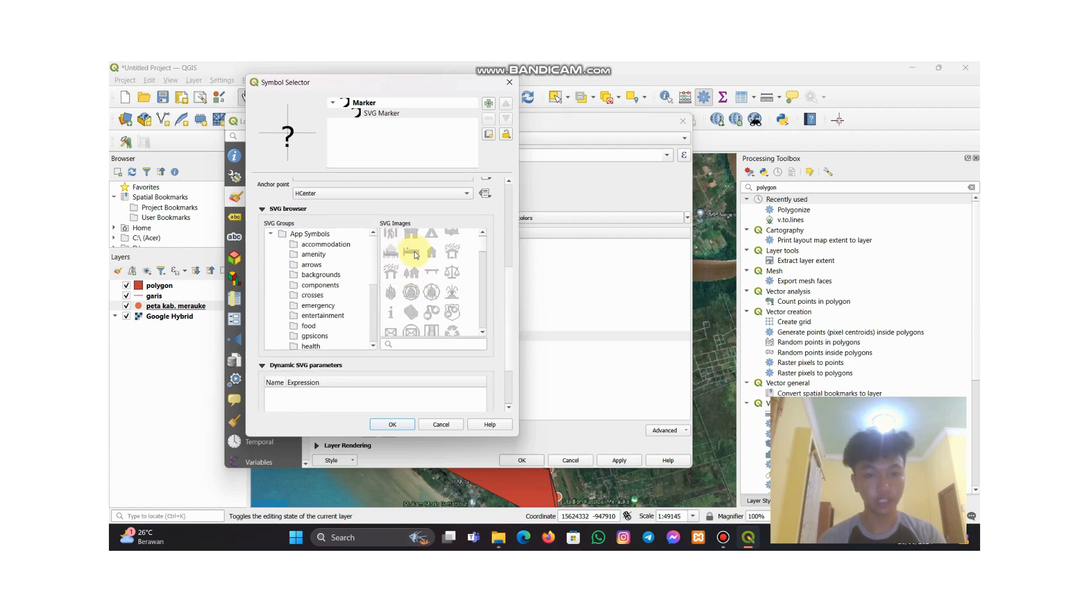
{"action": "scroll", "coordinate": [420, 285], "scroll_direction": "up", "scroll_amount": 6}
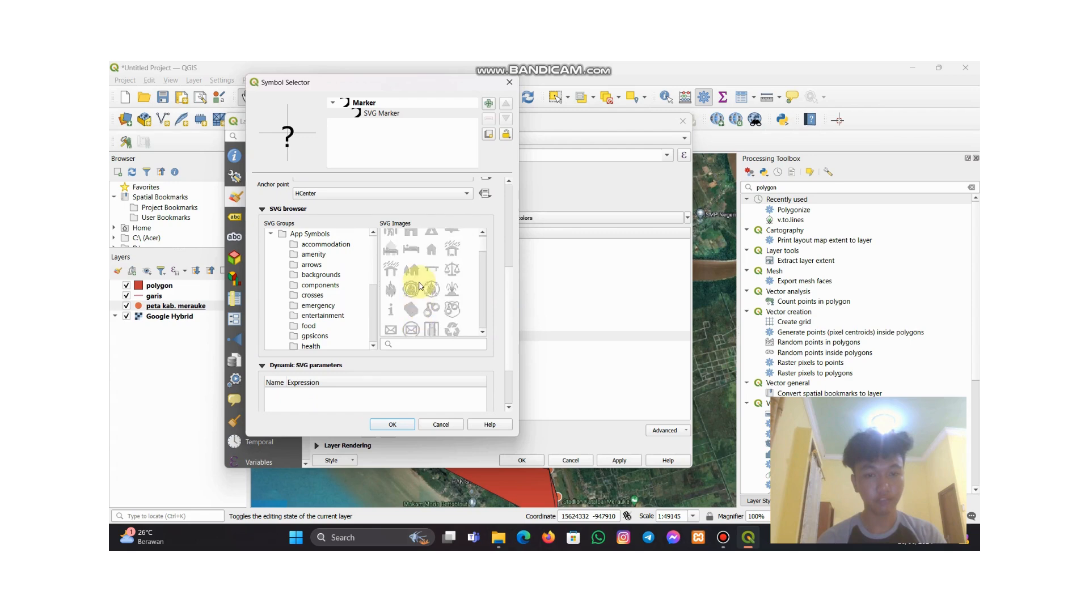
{"action": "scroll", "coordinate": [420, 285], "scroll_direction": "down", "scroll_amount": 5}
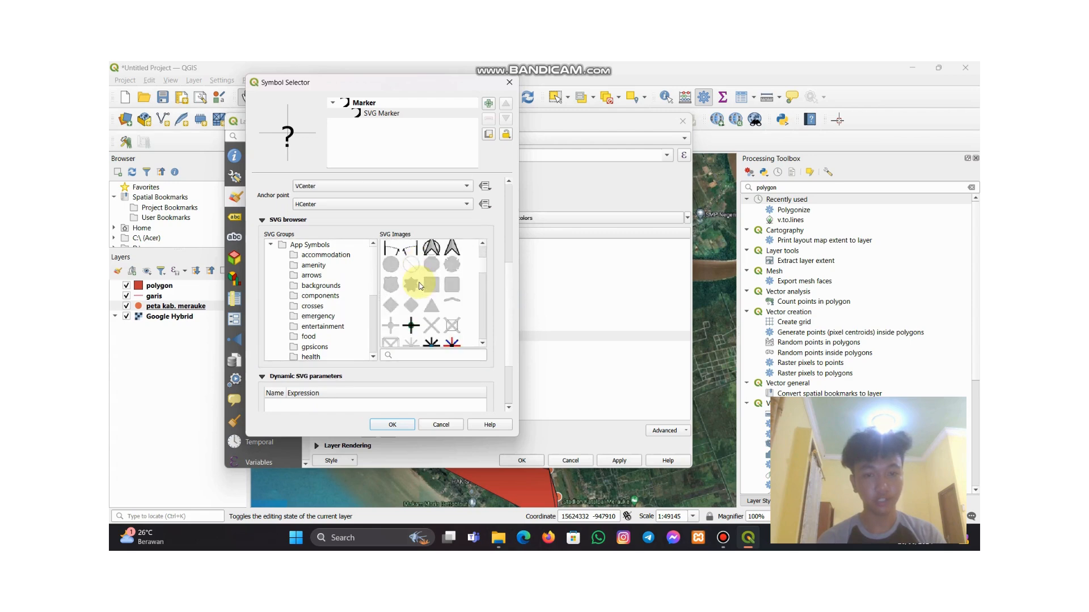
{"action": "scroll", "coordinate": [420, 285], "scroll_direction": "down", "scroll_amount": 6}
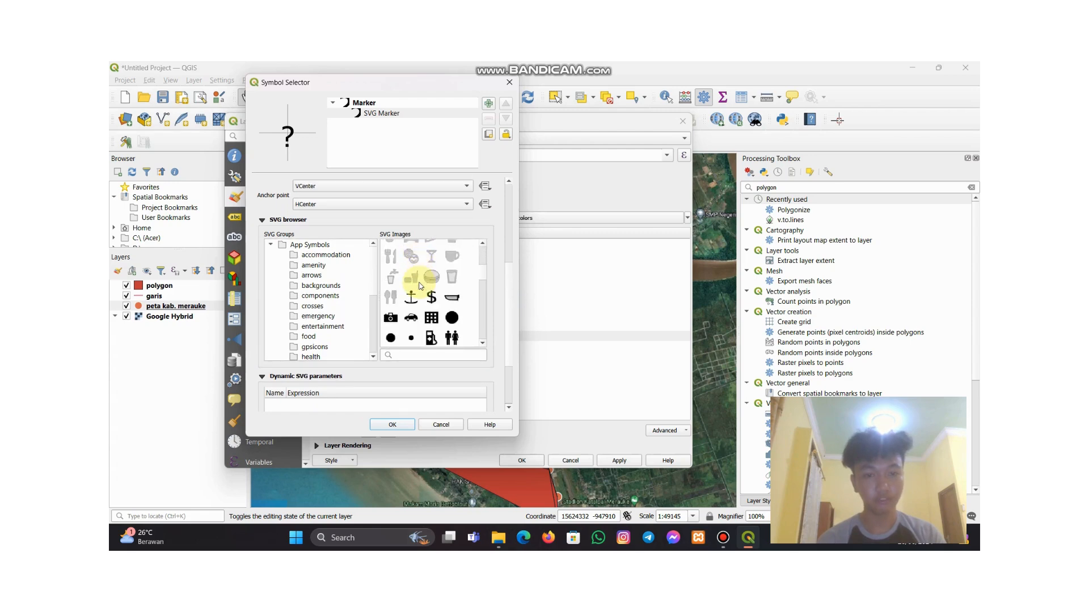
{"action": "scroll", "coordinate": [419, 285], "scroll_direction": "down", "scroll_amount": 2}
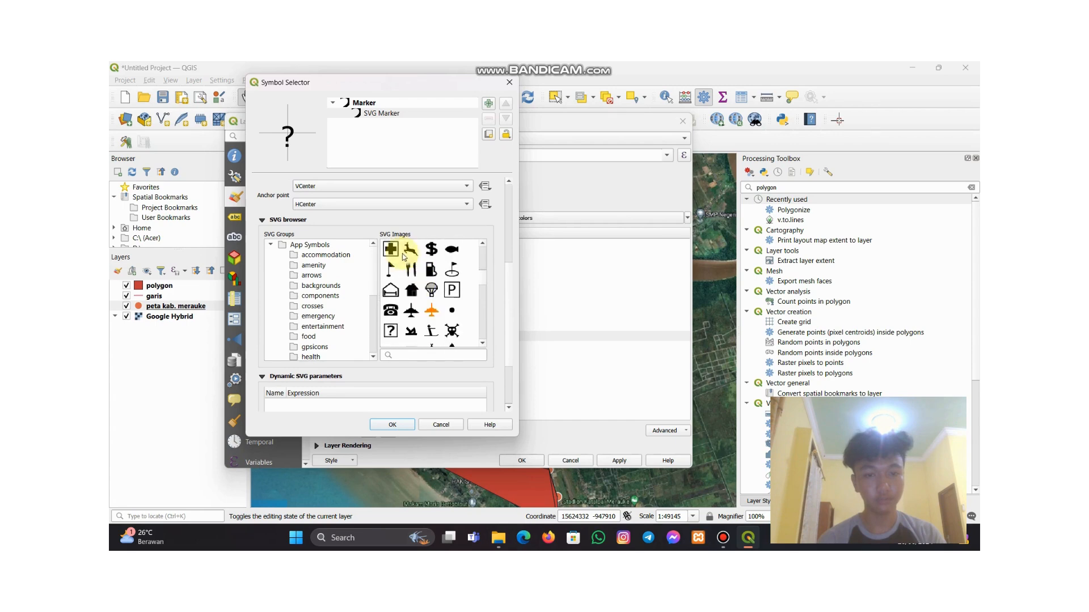
{"action": "left_click", "coordinate": [394, 251]}
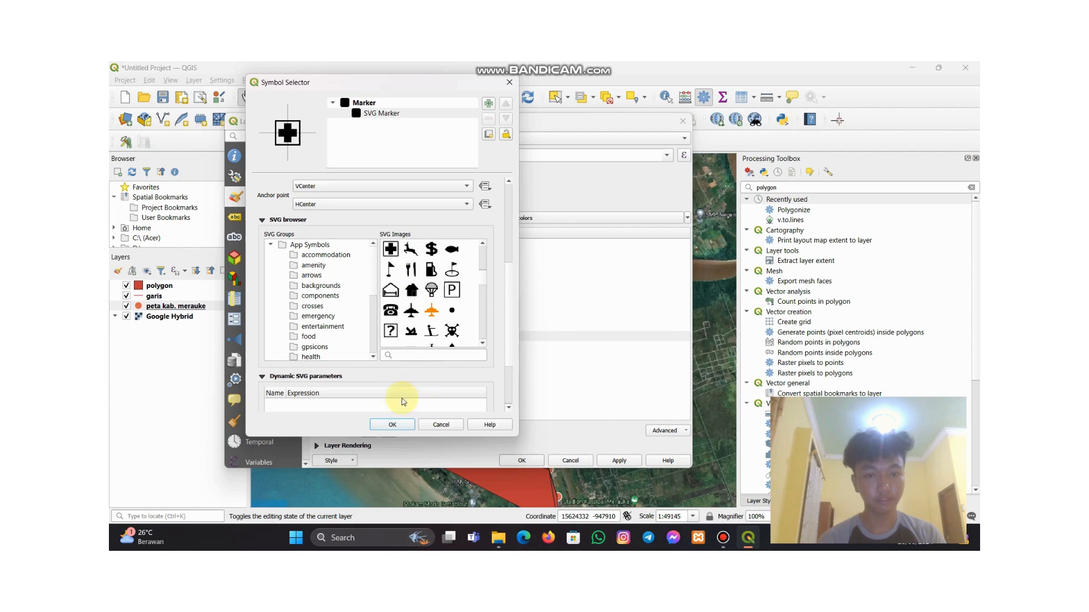
{"action": "left_click", "coordinate": [391, 425]}
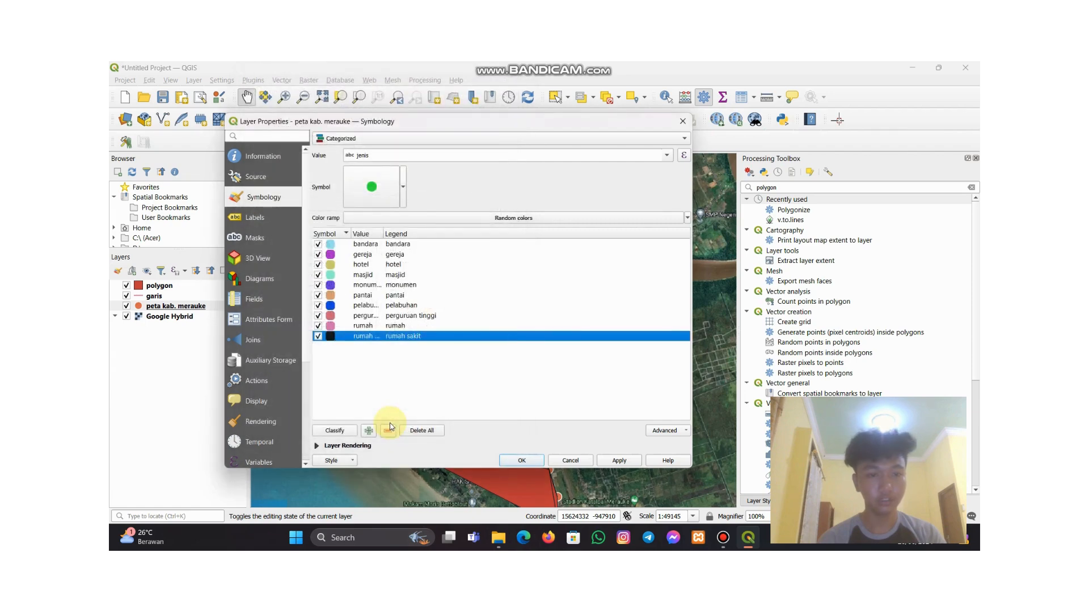
Open the symbol of the rumah category and change its layer type from Simple Marker to SVG Marker
{"action": "left_click", "coordinate": [363, 327]}
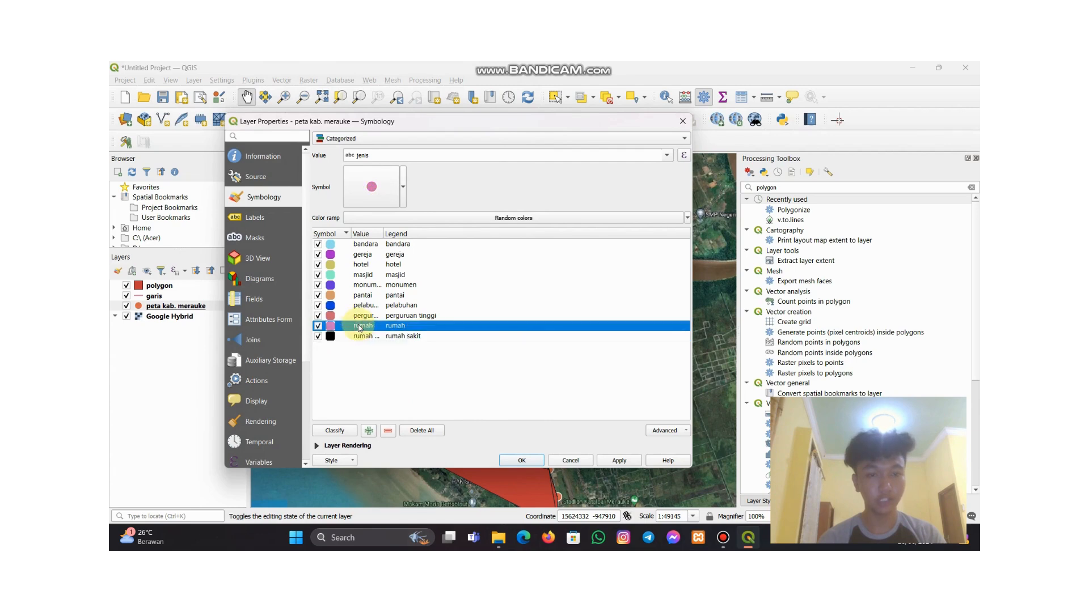
{"action": "right_click", "coordinate": [364, 327]}
{"action": "left_click", "coordinate": [344, 327]}
{"action": "double_click", "coordinate": [344, 327]}
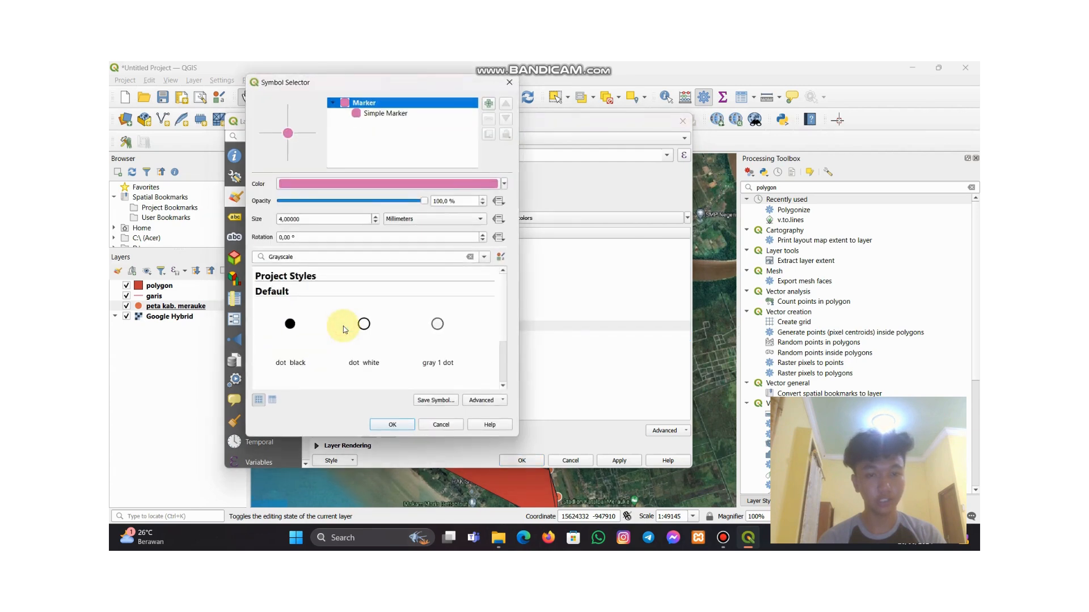
{"action": "left_click", "coordinate": [417, 113]}
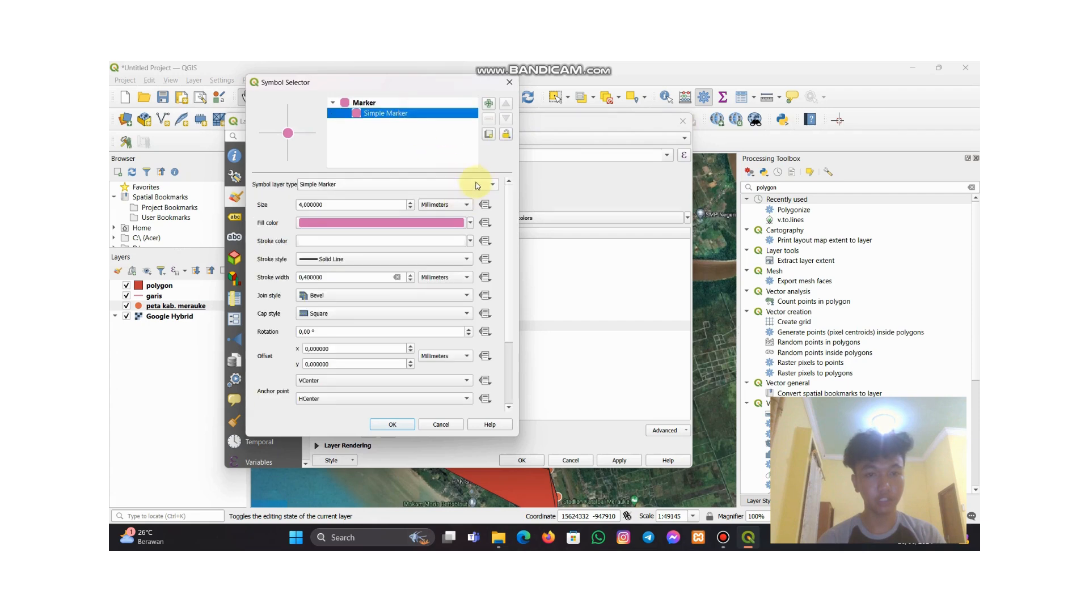
{"action": "left_click", "coordinate": [489, 187]}
{"action": "left_click", "coordinate": [401, 194]}
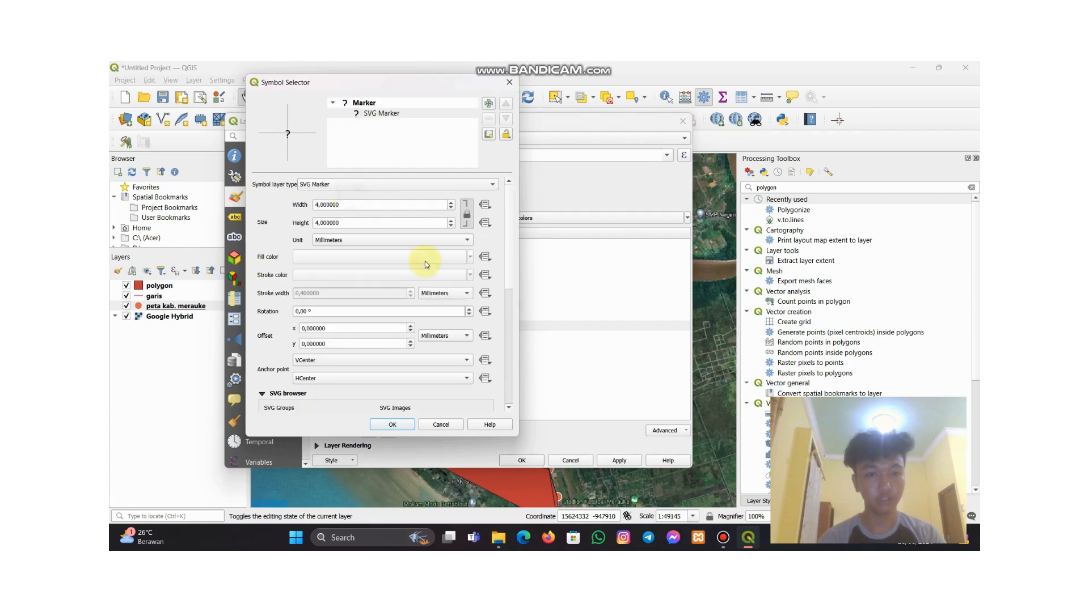
Set the rumah marker's width and height to 10 millimetres, choose the small house SVG image and accept the symbol
{"action": "double_click", "coordinate": [319, 204]}
{"action": "type", "text": "10"}
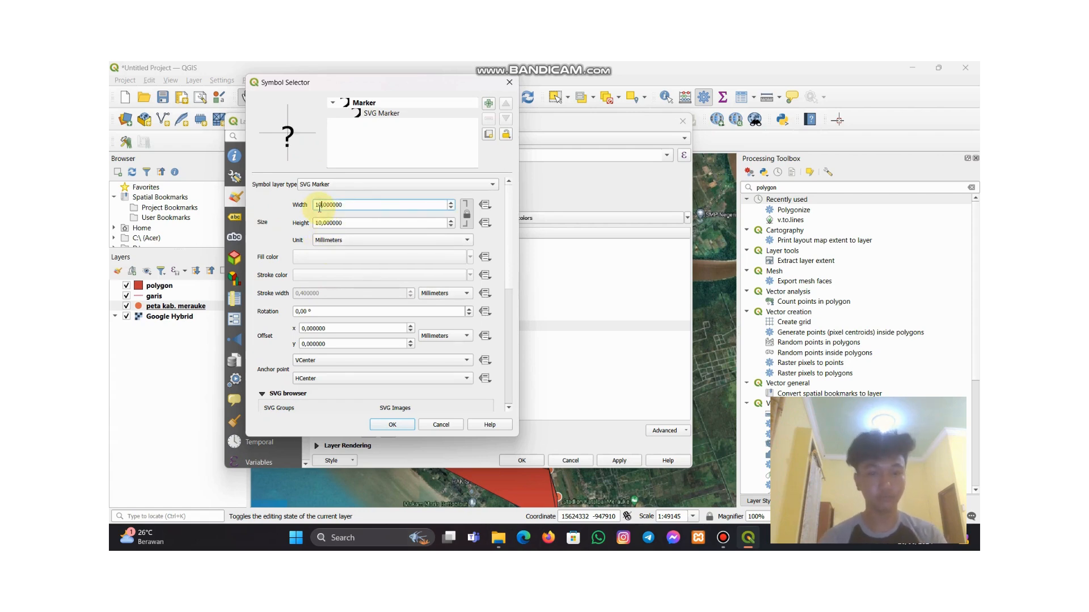
{"action": "left_click_drag", "start_coordinate": [511, 227], "coordinate": [515, 301]}
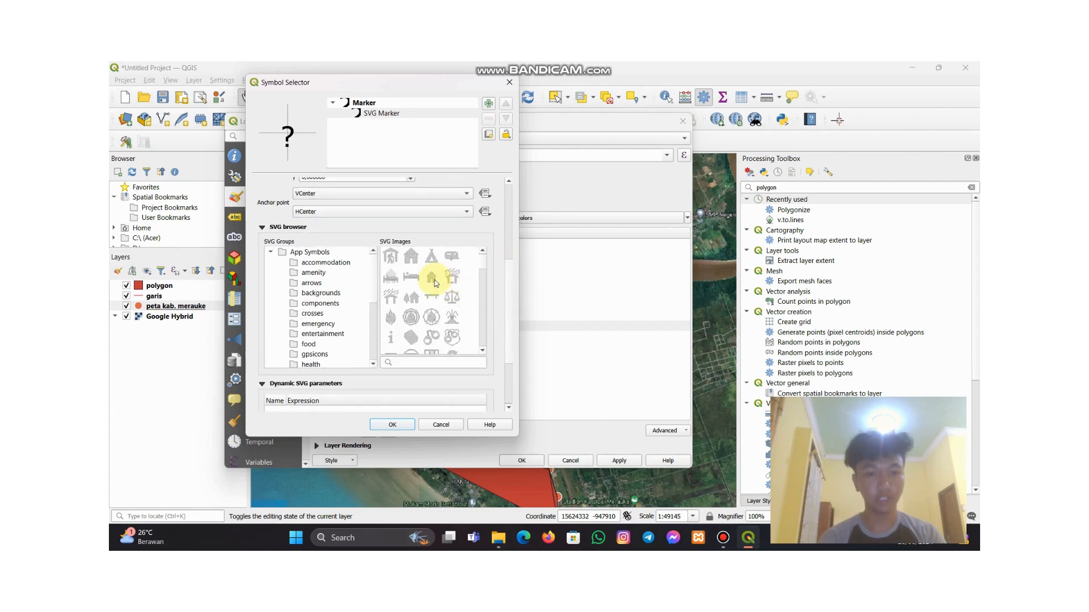
{"action": "left_click", "coordinate": [393, 425]}
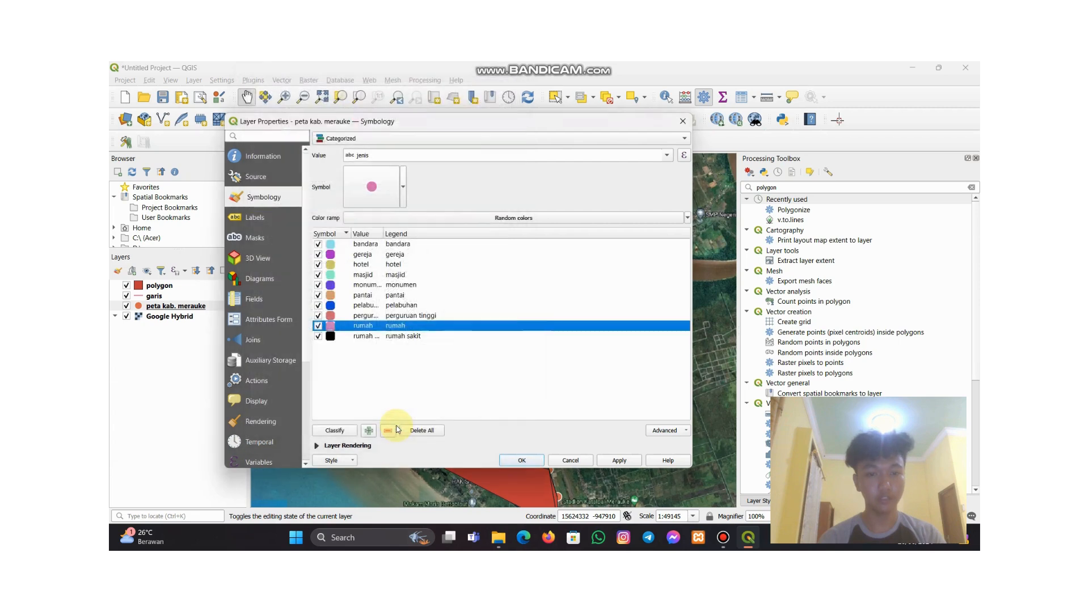
Change the perguruan tinggi category's symbol to an SVG Marker with width and height of 10 millimetres
{"action": "double_click", "coordinate": [361, 315]}
{"action": "double_click", "coordinate": [345, 319]}
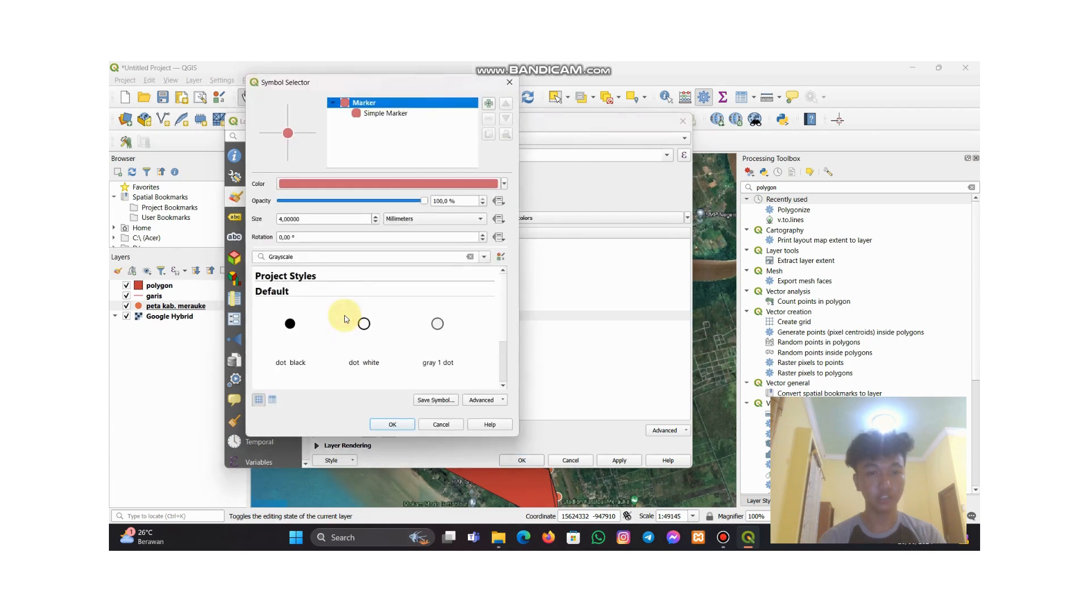
{"action": "left_click", "coordinate": [406, 112]}
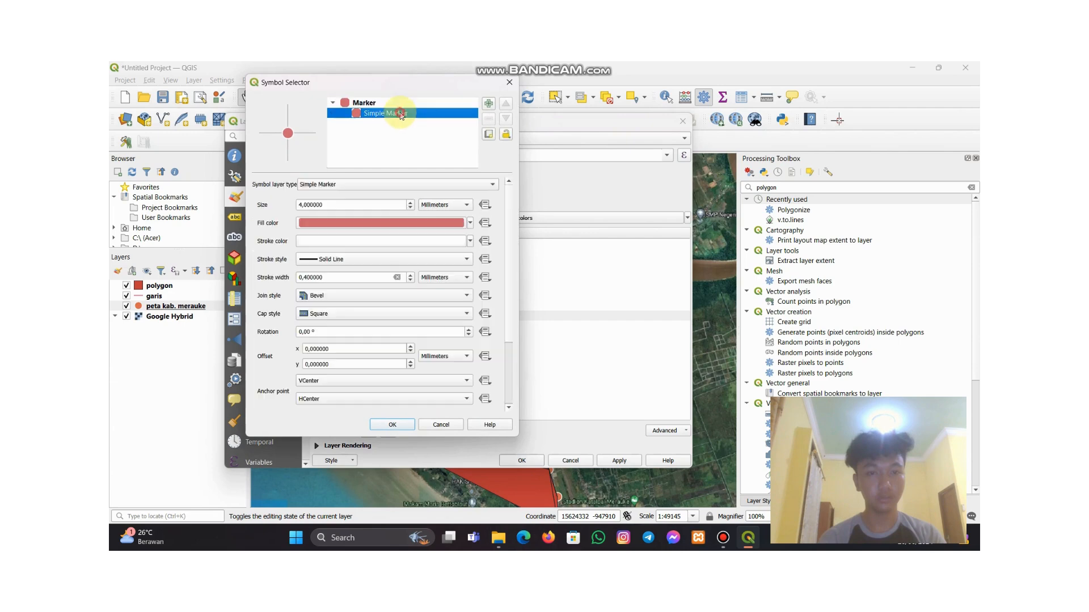
{"action": "left_click", "coordinate": [430, 188]}
{"action": "left_click", "coordinate": [341, 194]}
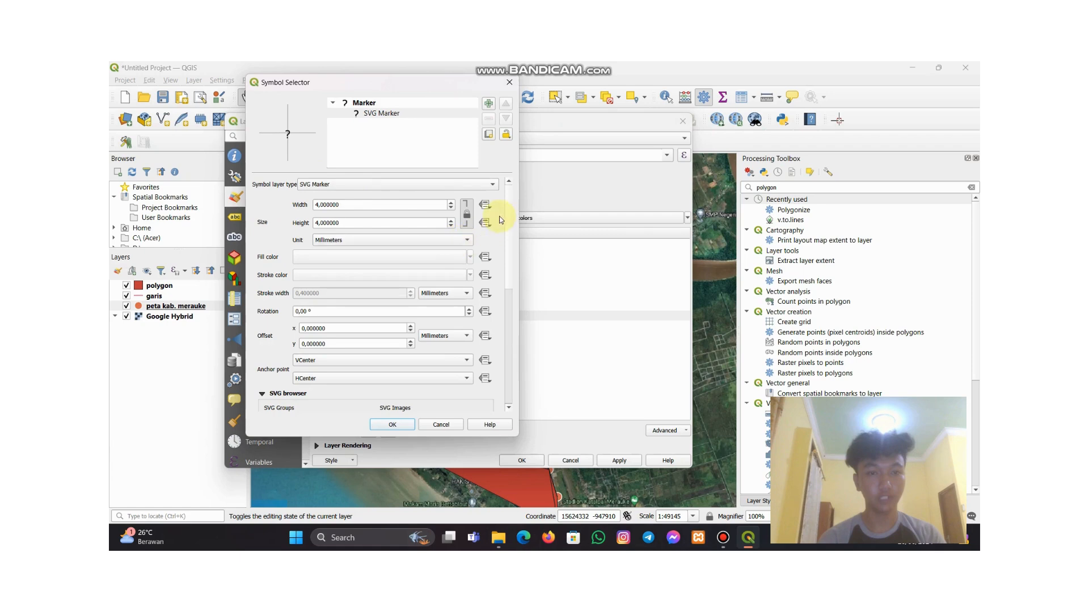
{"action": "left_click", "coordinate": [320, 205]}
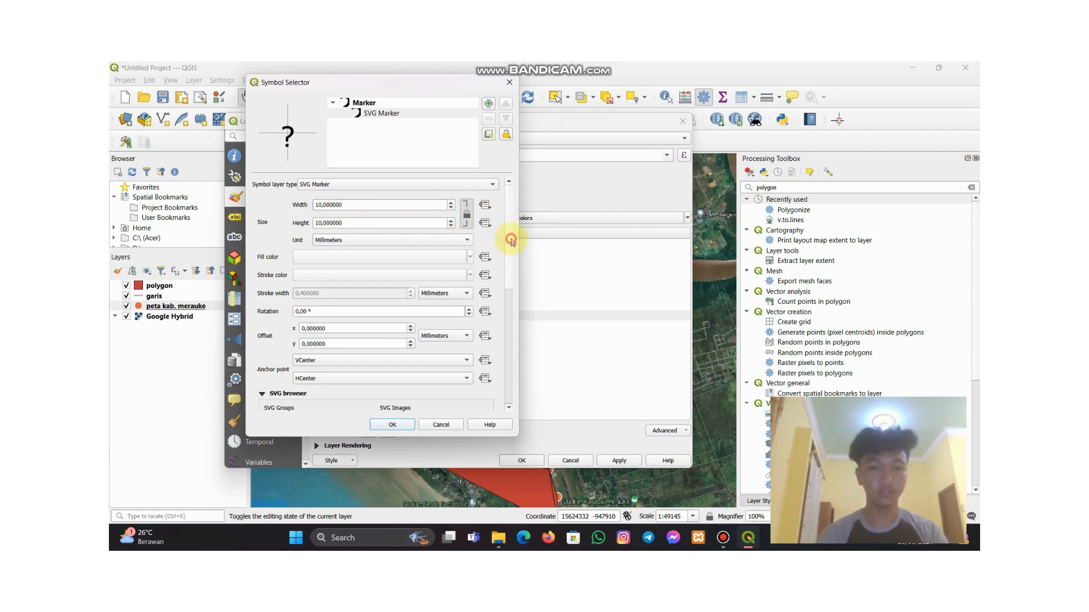
Choose an SVG image from the App Symbols group for the perguruan tinggi symbol and accept it
{"action": "left_click_drag", "start_coordinate": [512, 240], "coordinate": [520, 338]}
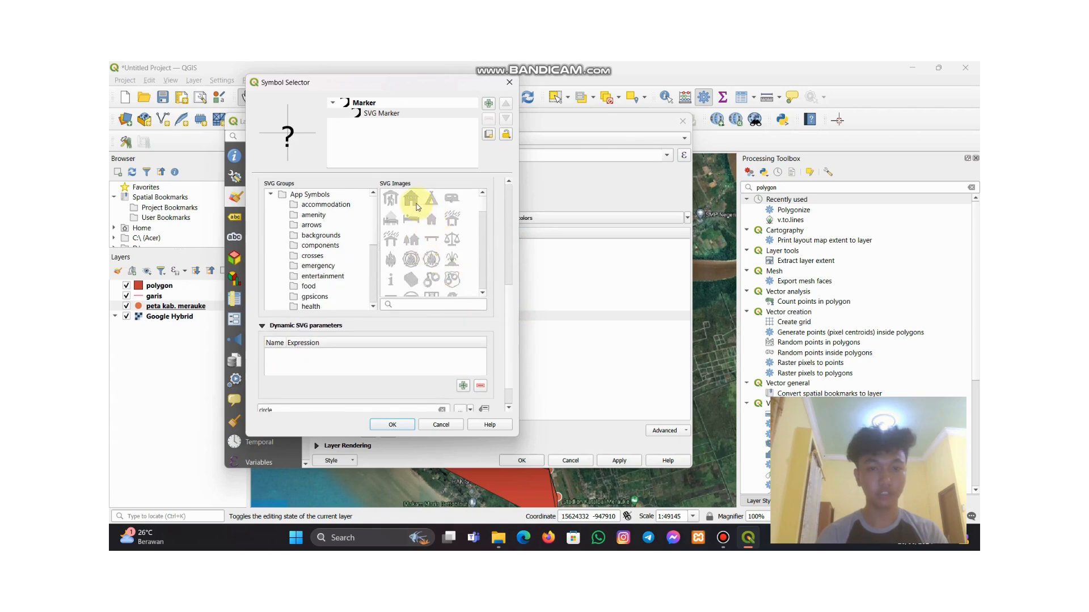
{"action": "scroll", "coordinate": [425, 244], "scroll_direction": "down", "scroll_amount": 8}
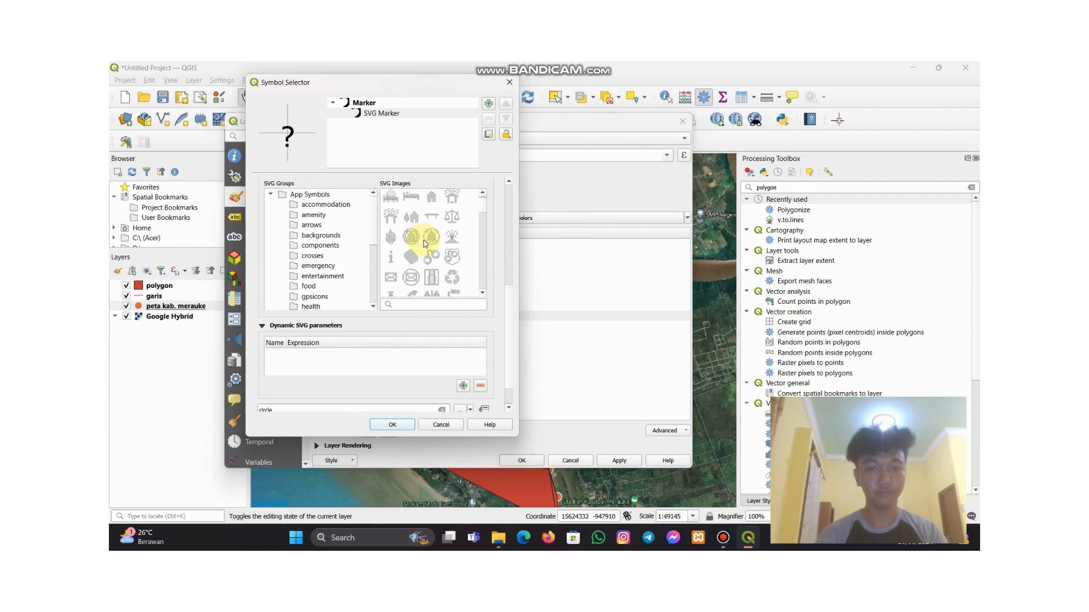
{"action": "scroll", "coordinate": [425, 244], "scroll_direction": "down", "scroll_amount": 10}
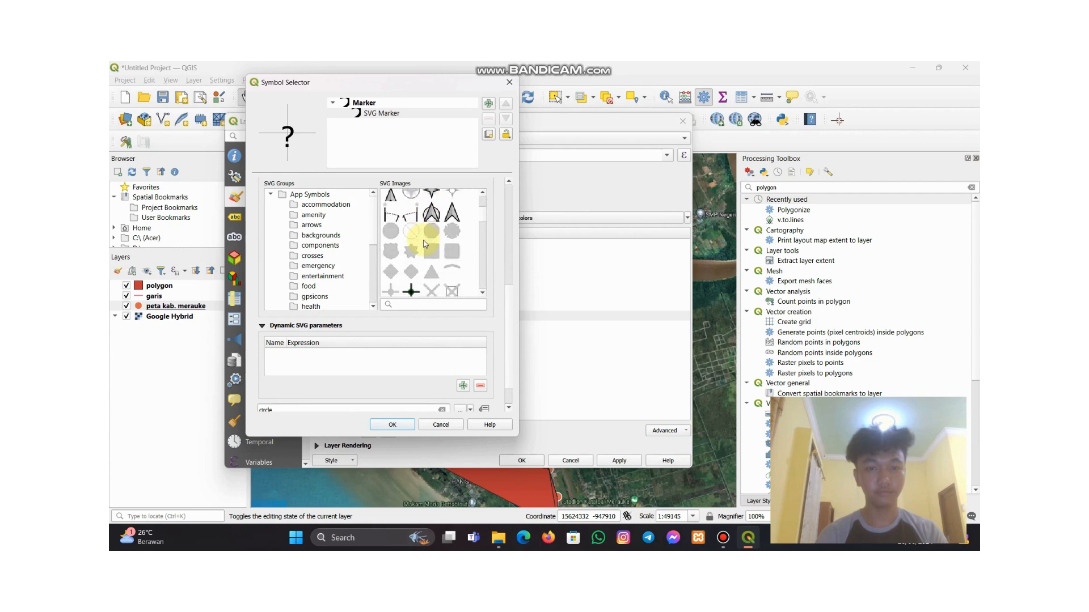
{"action": "scroll", "coordinate": [425, 244], "scroll_direction": "down", "scroll_amount": 8}
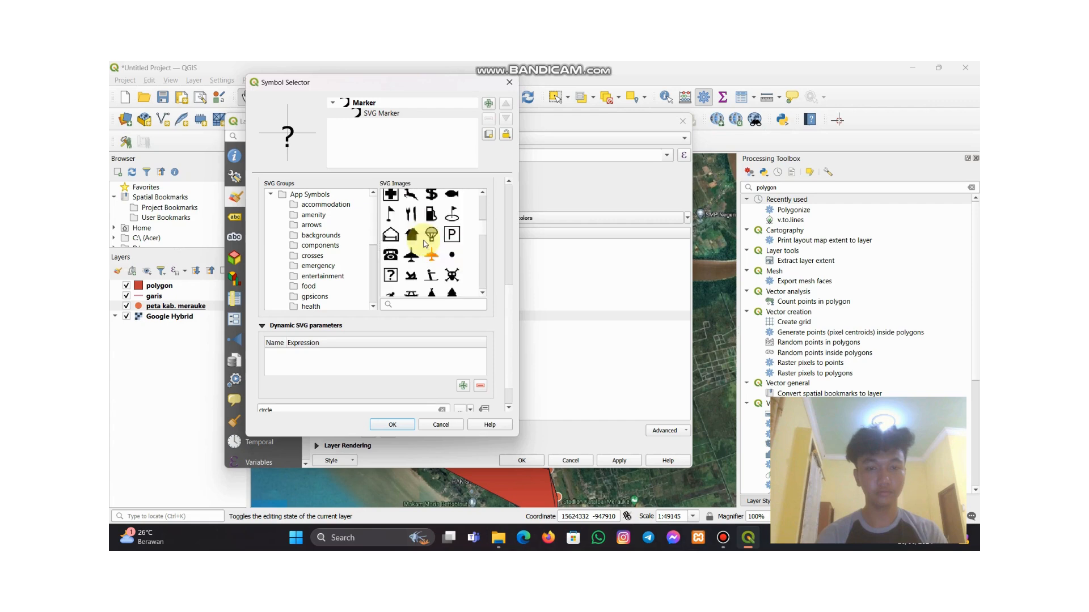
{"action": "scroll", "coordinate": [424, 244], "scroll_direction": "up", "scroll_amount": 15}
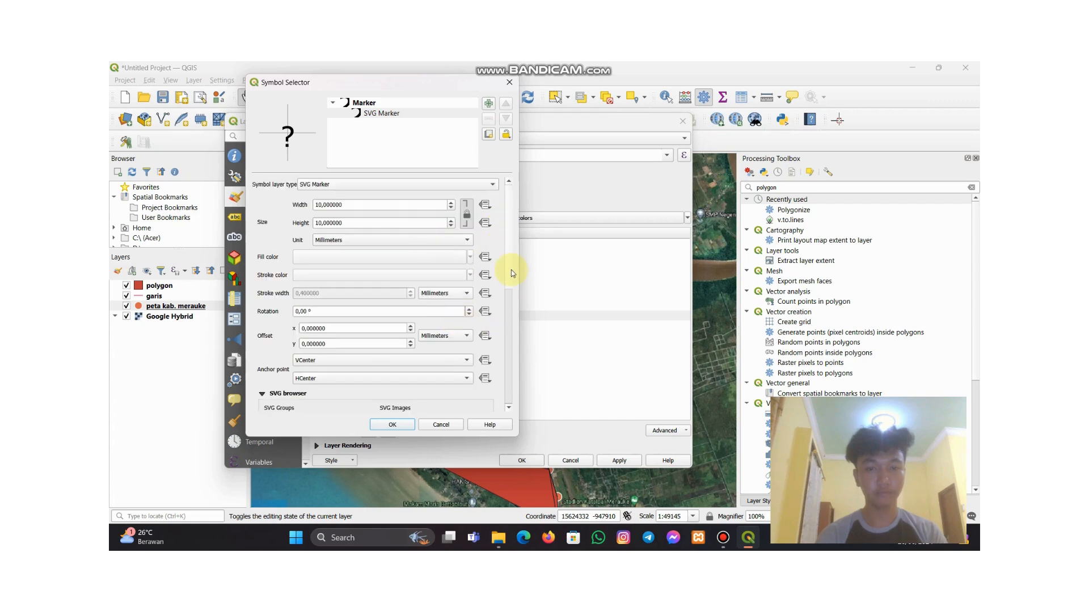
{"action": "scroll", "coordinate": [511, 270], "scroll_direction": "down", "scroll_amount": 5}
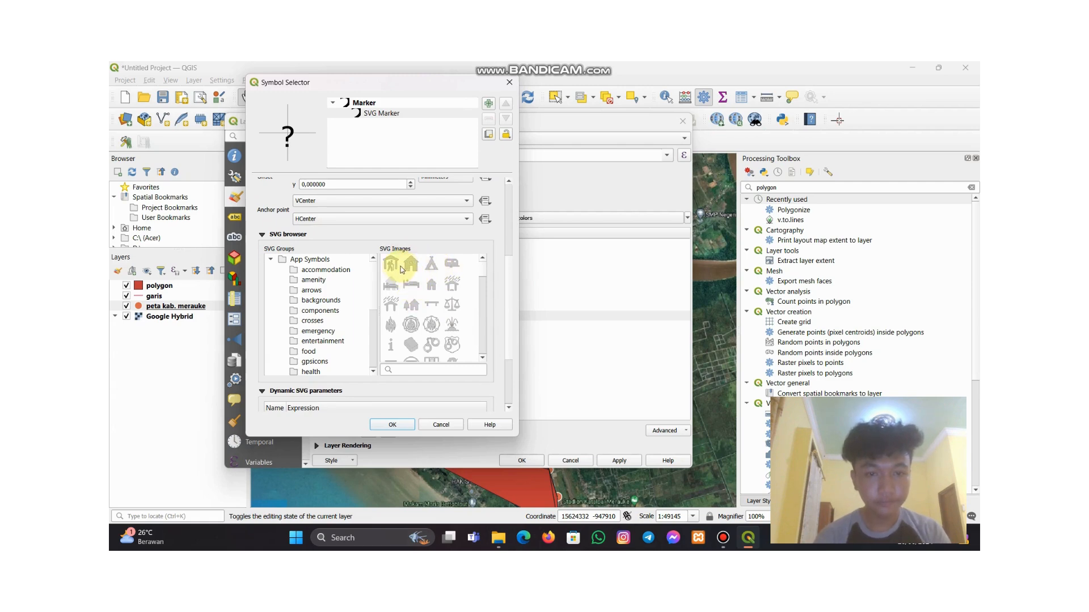
{"action": "left_click", "coordinate": [393, 425]}
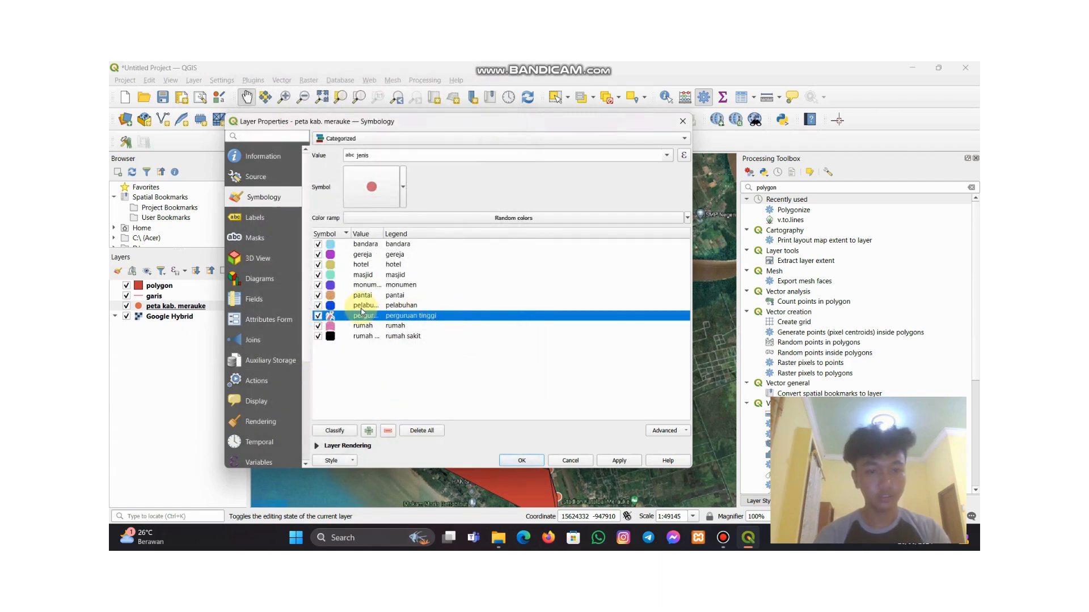
Open the pelabuhan category's symbol, set its marker size to 10 millimetres and change its layer type to SVG Marker
{"action": "double_click", "coordinate": [361, 306]}
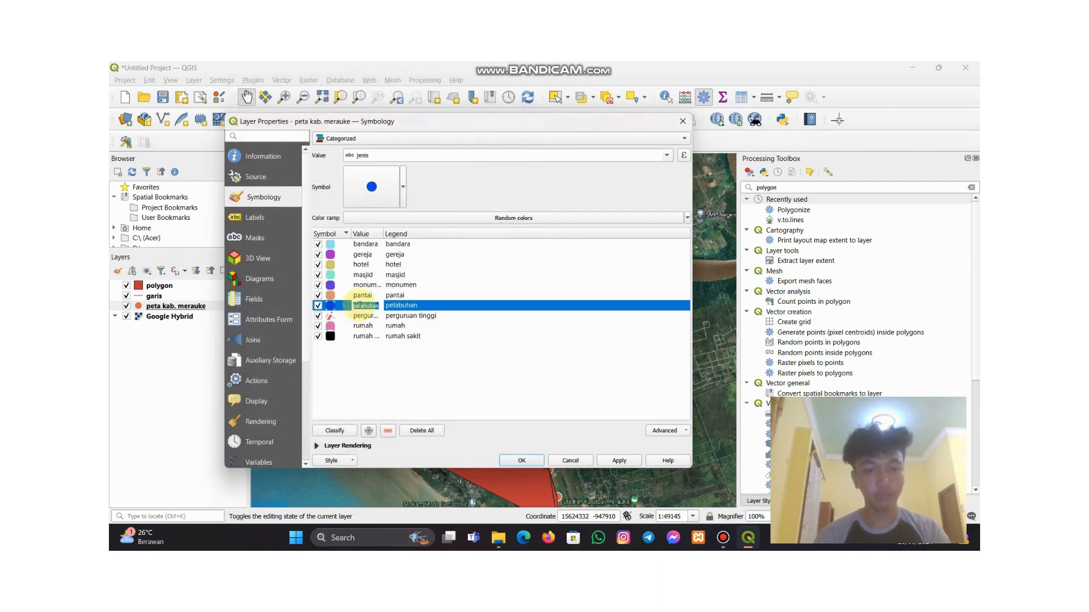
{"action": "double_click", "coordinate": [348, 307]}
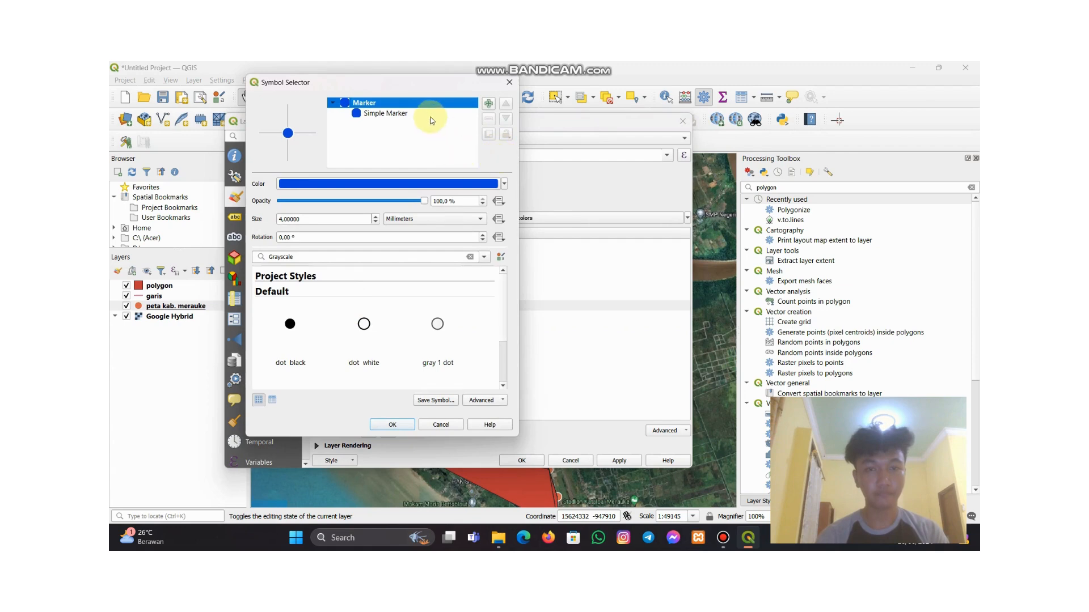
{"action": "left_click", "coordinate": [424, 113]}
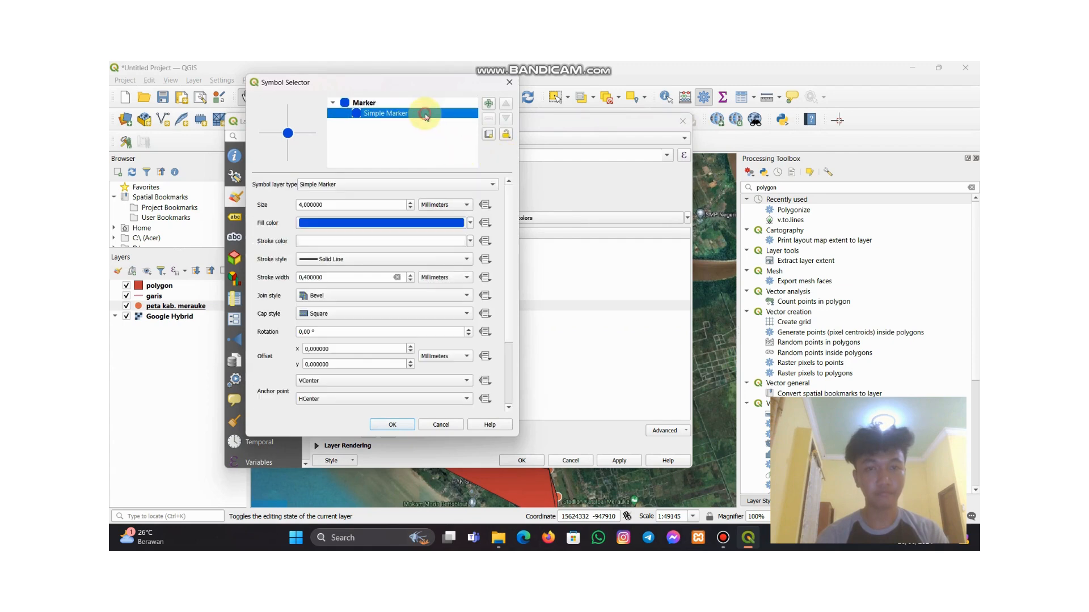
{"action": "left_click", "coordinate": [302, 206]}
{"action": "key", "text": "BackSpace"}
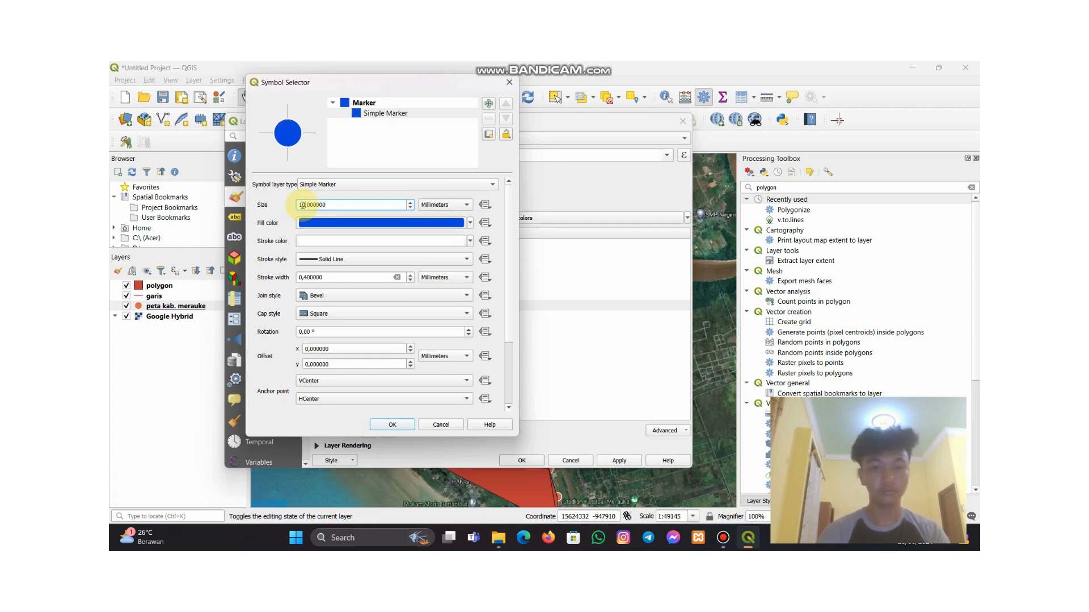
{"action": "left_click", "coordinate": [479, 185]}
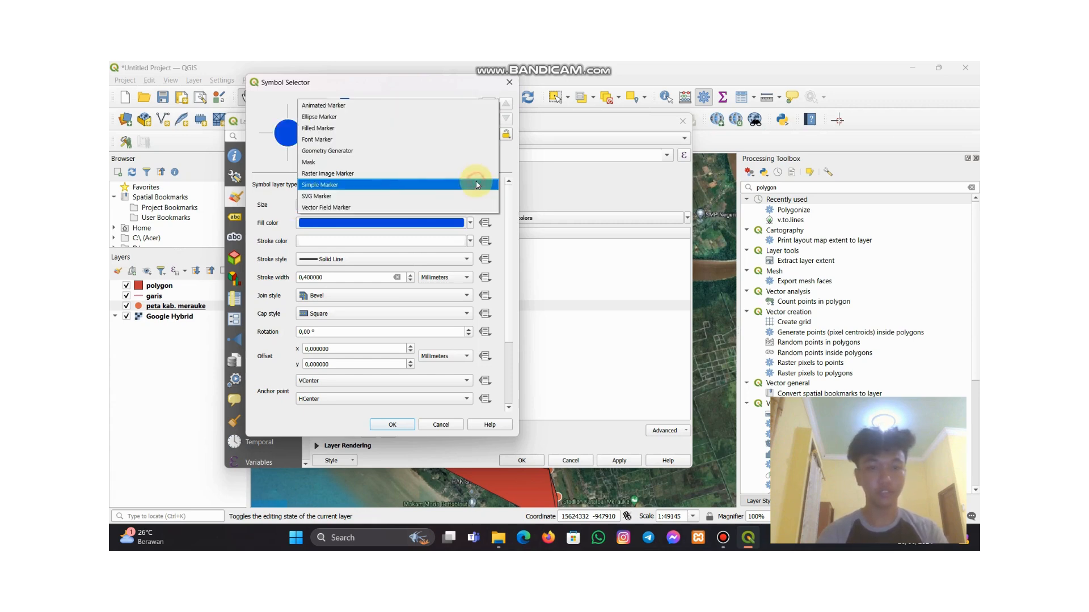
{"action": "left_click", "coordinate": [352, 198]}
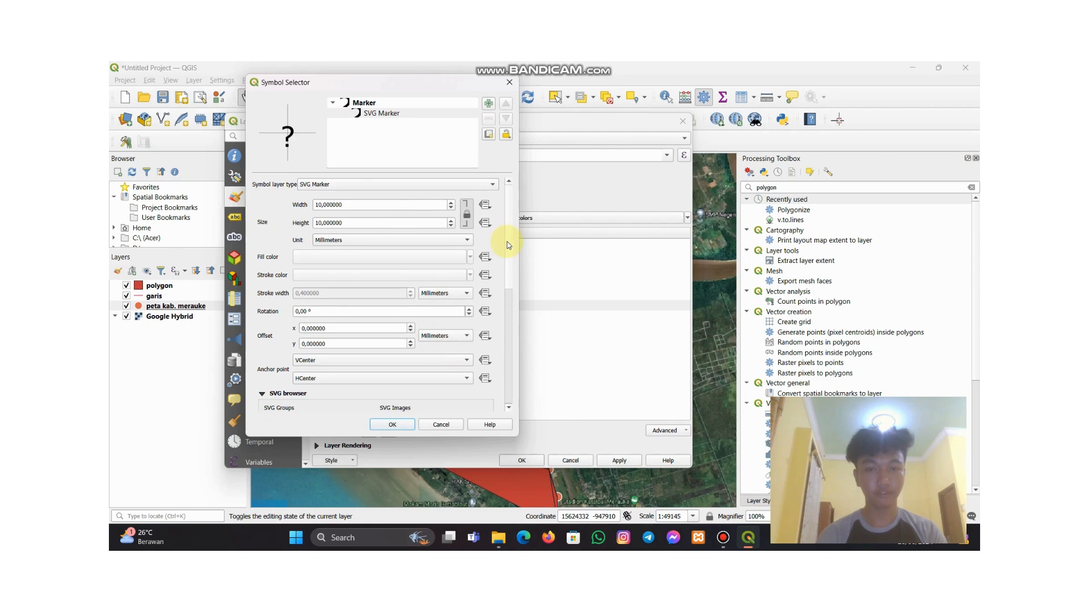
Choose an SVG image from the App Symbols group for the pelabuhan symbol and accept the symbol
{"action": "left_click_drag", "start_coordinate": [509, 245], "coordinate": [433, 316]}
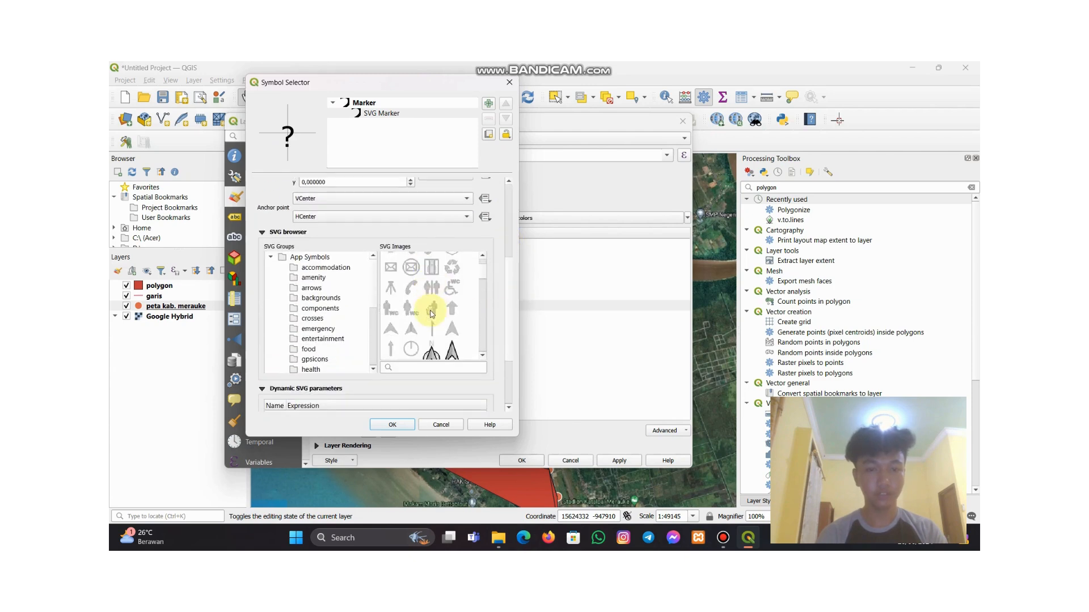
{"action": "scroll", "coordinate": [432, 313], "scroll_direction": "down", "scroll_amount": 8}
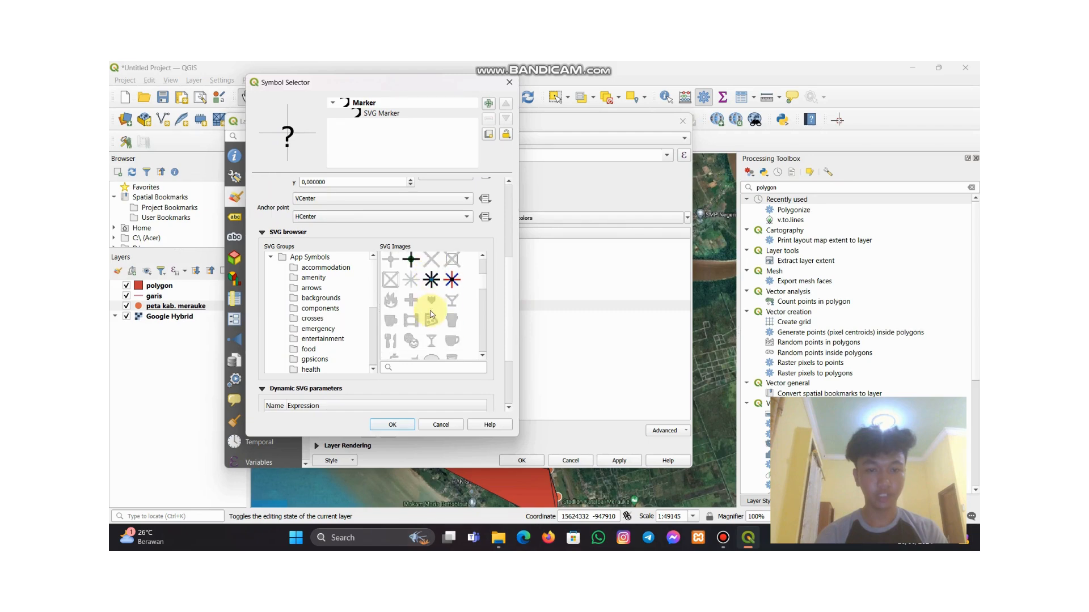
{"action": "scroll", "coordinate": [432, 314], "scroll_direction": "down", "scroll_amount": 3}
{"action": "scroll", "coordinate": [432, 314], "scroll_direction": "up", "scroll_amount": 4}
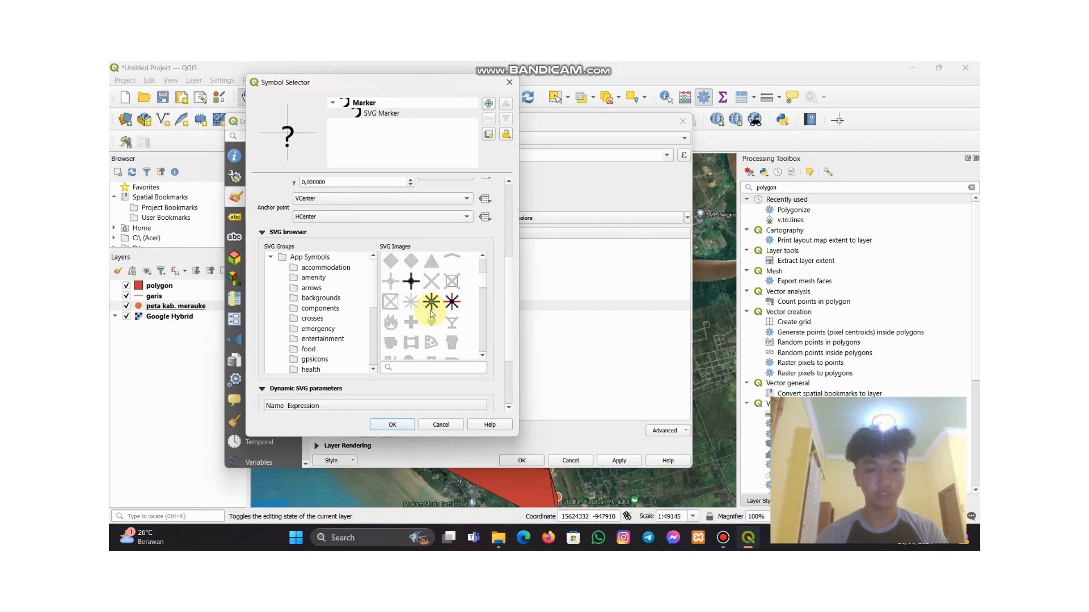
{"action": "scroll", "coordinate": [432, 314], "scroll_direction": "down", "scroll_amount": 5}
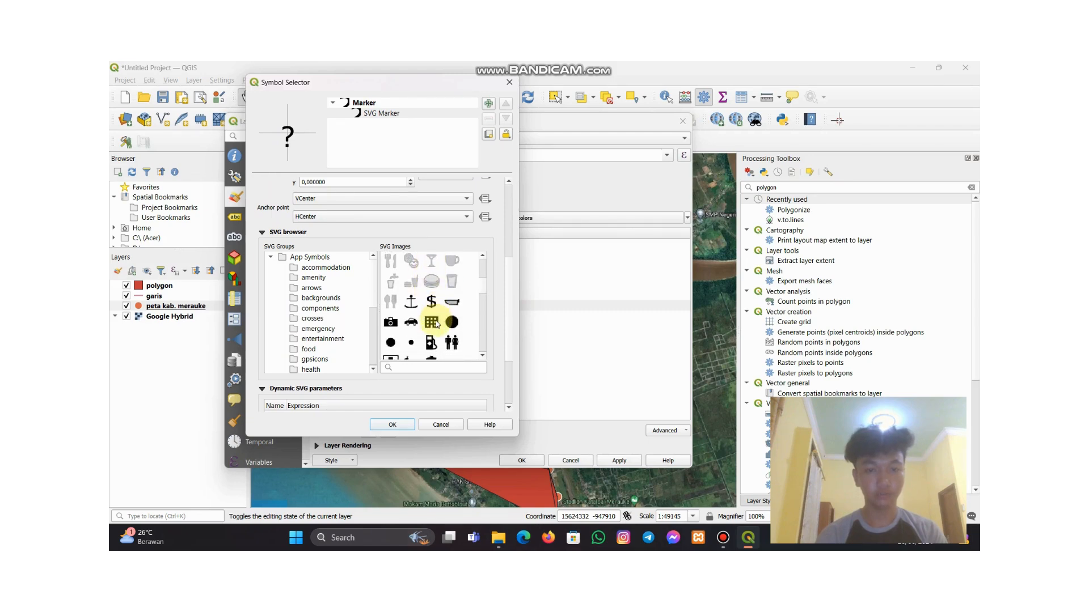
{"action": "scroll", "coordinate": [436, 321], "scroll_direction": "down", "scroll_amount": 5}
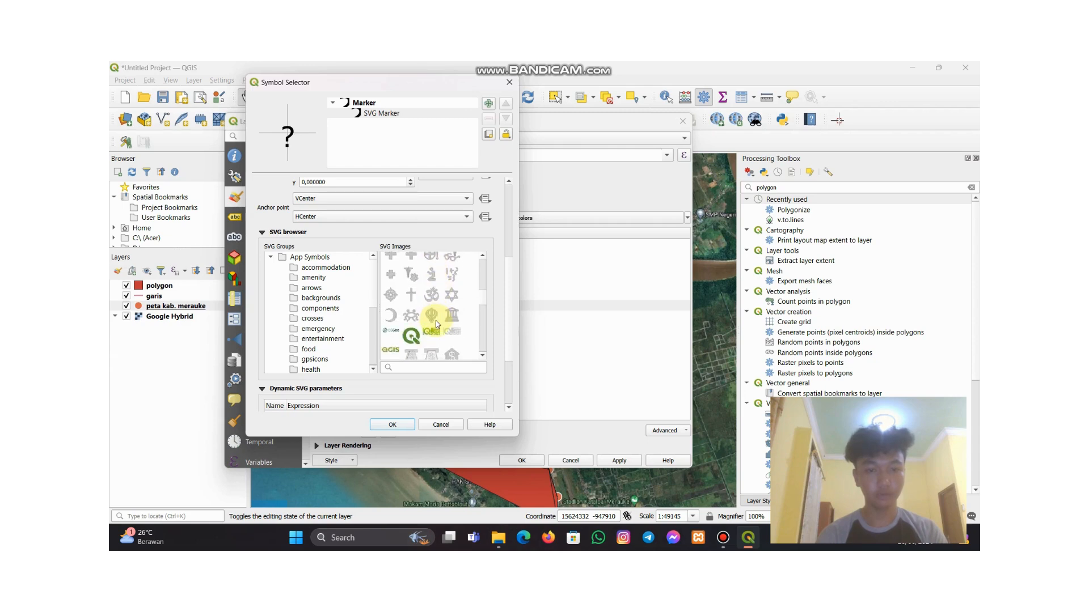
{"action": "scroll", "coordinate": [435, 321], "scroll_direction": "up", "scroll_amount": 3}
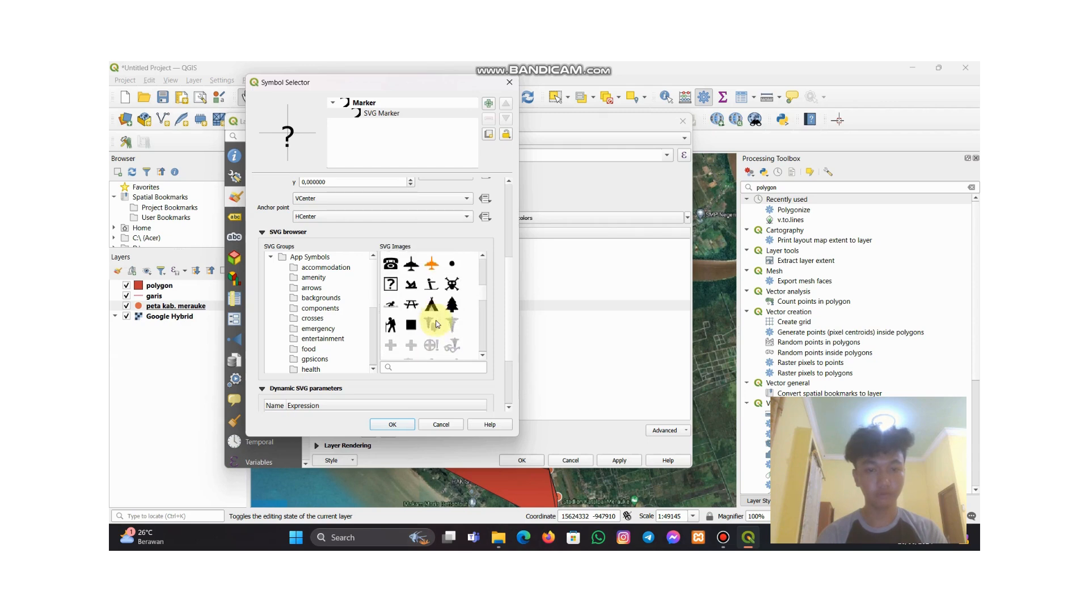
{"action": "scroll", "coordinate": [436, 321], "scroll_direction": "down", "scroll_amount": 4}
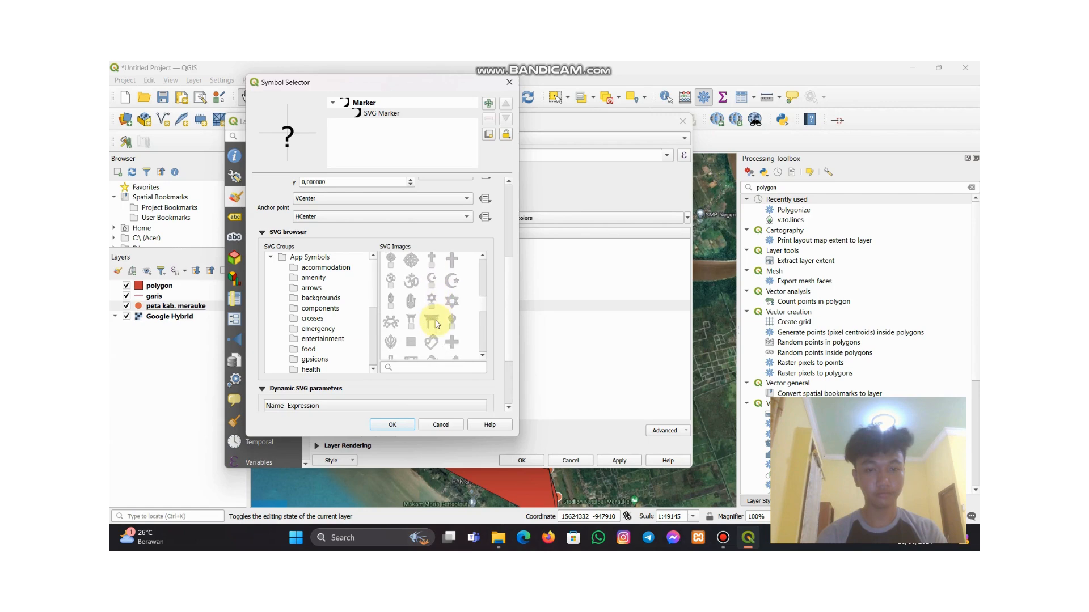
{"action": "scroll", "coordinate": [436, 321], "scroll_direction": "down", "scroll_amount": 3}
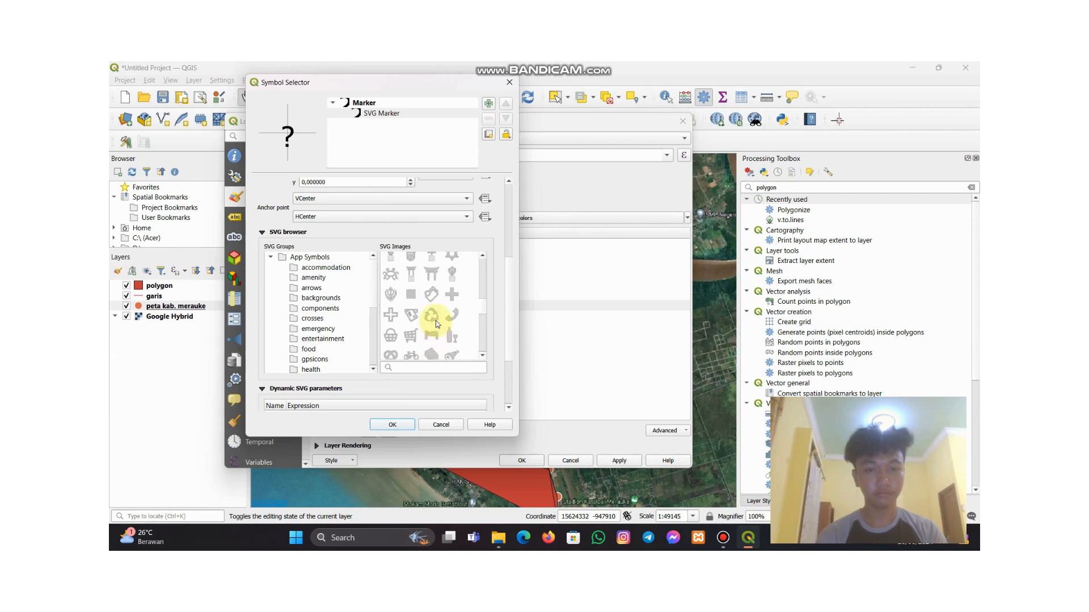
{"action": "scroll", "coordinate": [436, 321], "scroll_direction": "down", "scroll_amount": 5}
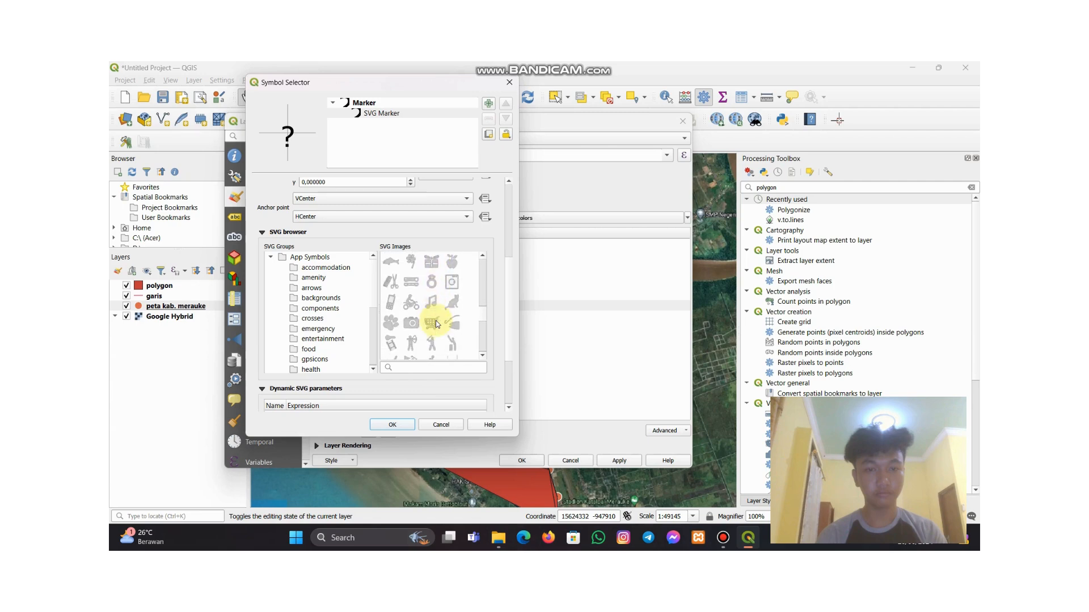
{"action": "scroll", "coordinate": [436, 321], "scroll_direction": "down", "scroll_amount": 6}
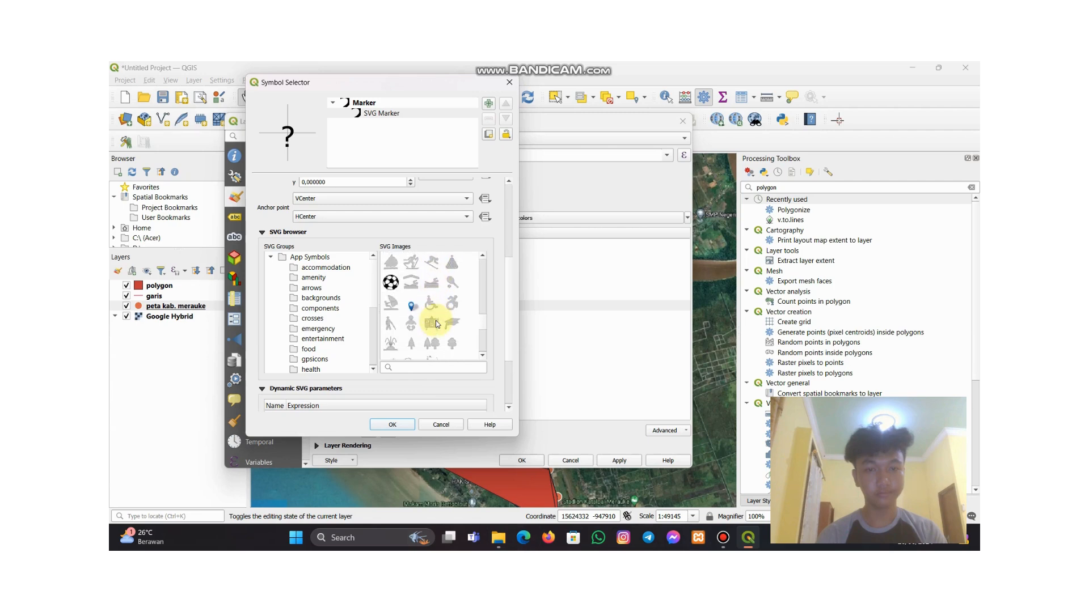
{"action": "scroll", "coordinate": [435, 321], "scroll_direction": "down", "scroll_amount": 6}
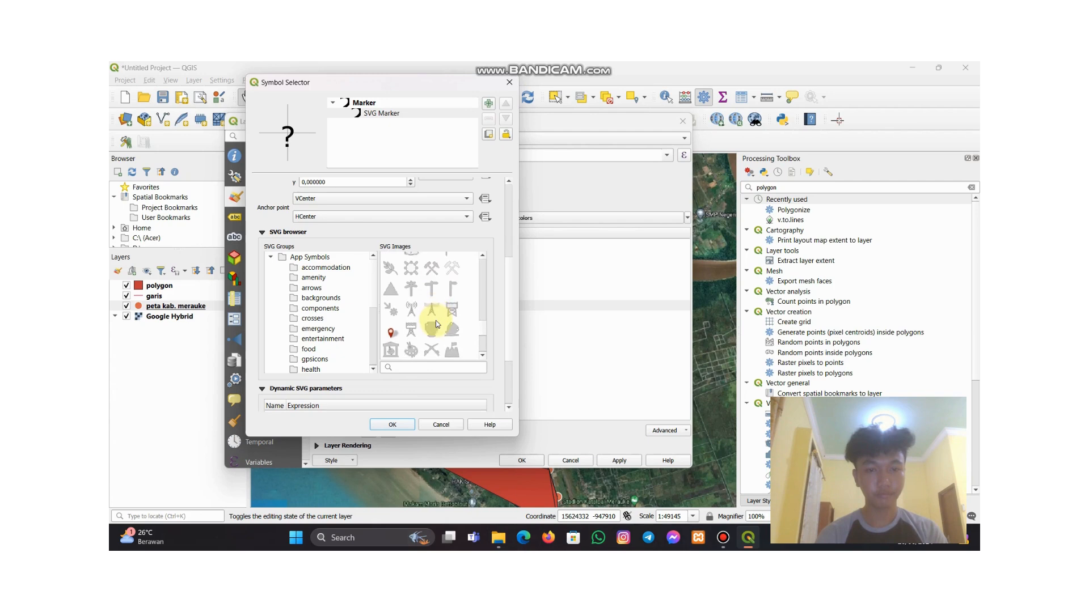
{"action": "scroll", "coordinate": [411, 291], "scroll_direction": "down", "scroll_amount": 2}
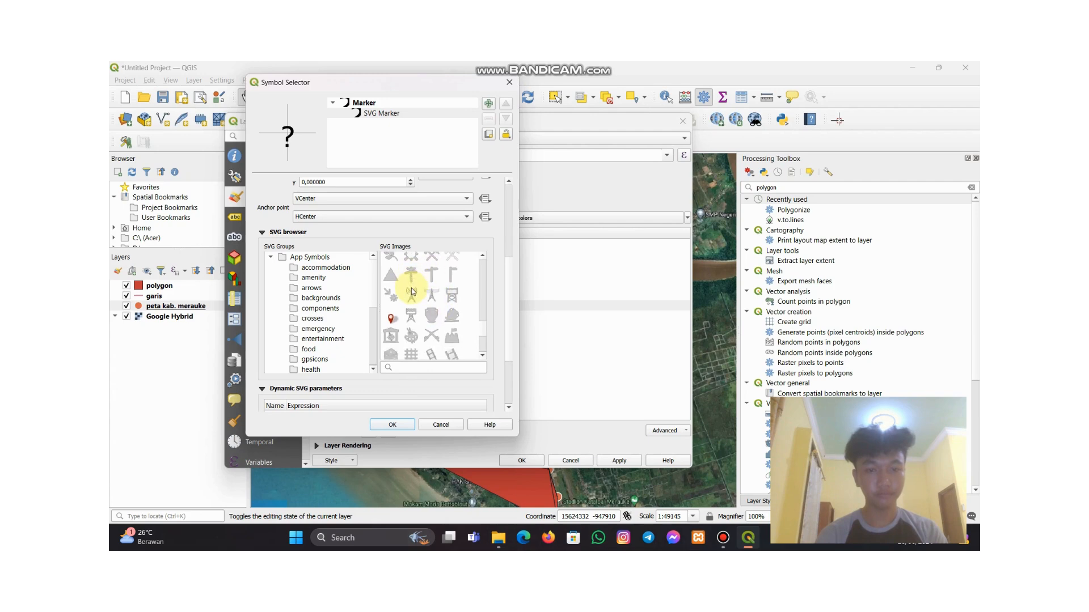
{"action": "scroll", "coordinate": [430, 303], "scroll_direction": "up", "scroll_amount": 3}
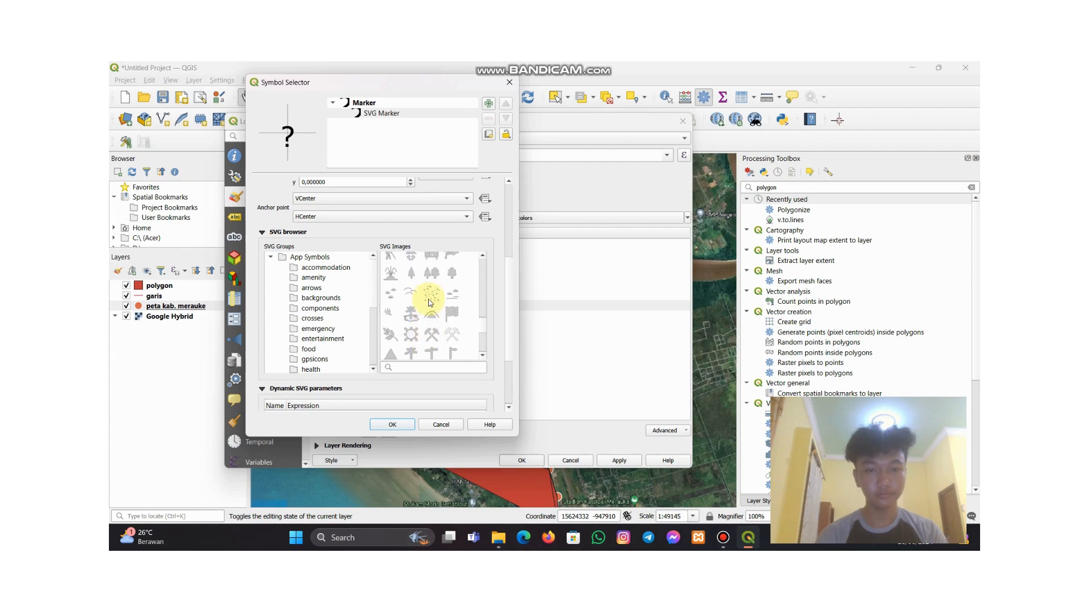
{"action": "scroll", "coordinate": [431, 302], "scroll_direction": "down", "scroll_amount": 5}
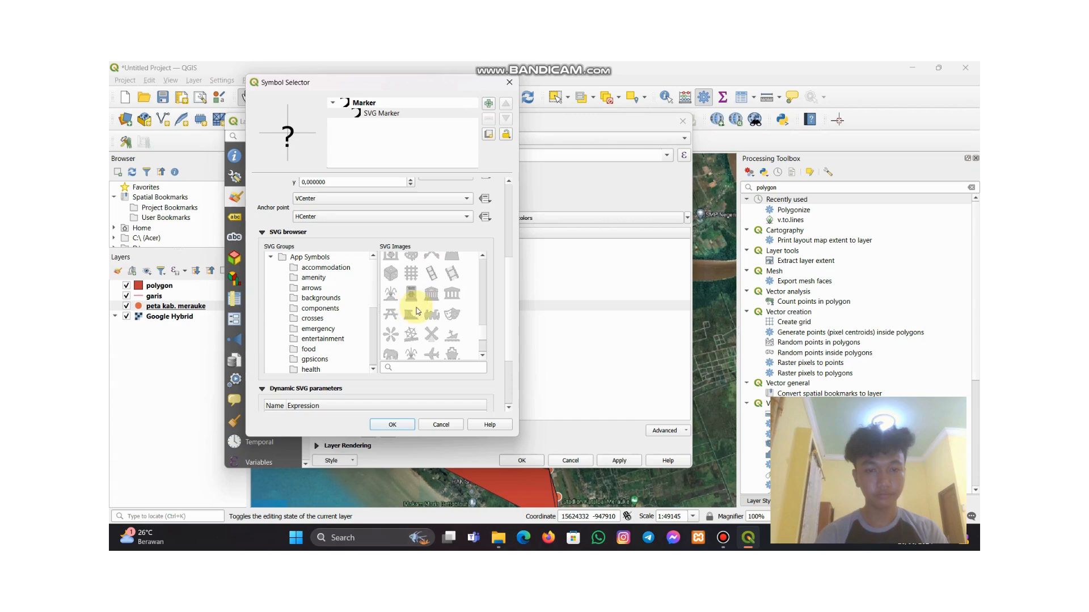
{"action": "scroll", "coordinate": [417, 310], "scroll_direction": "down", "scroll_amount": 2}
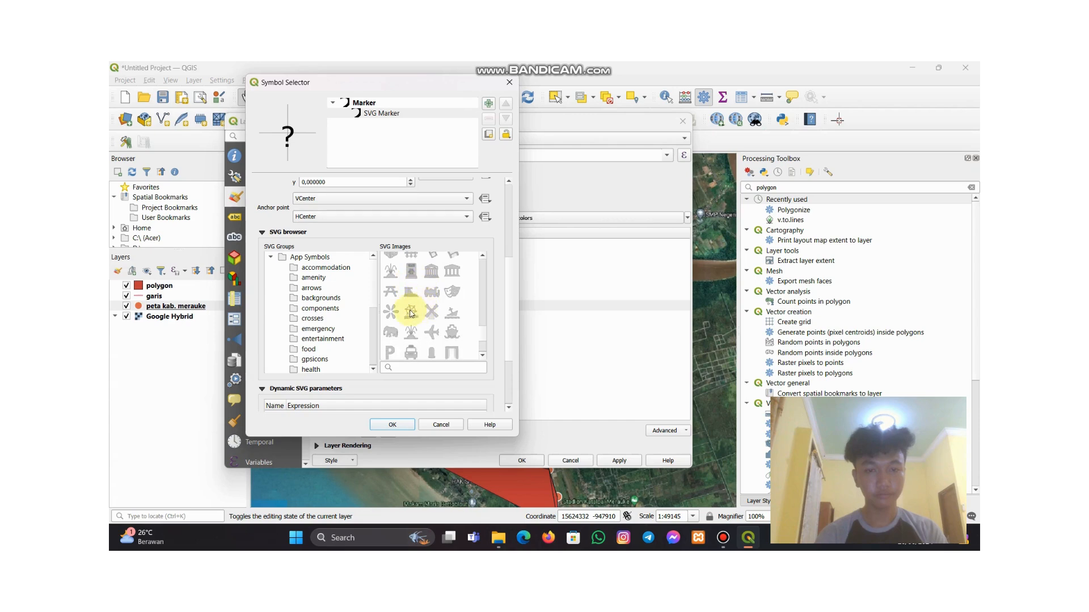
{"action": "scroll", "coordinate": [411, 313], "scroll_direction": "down", "scroll_amount": 4}
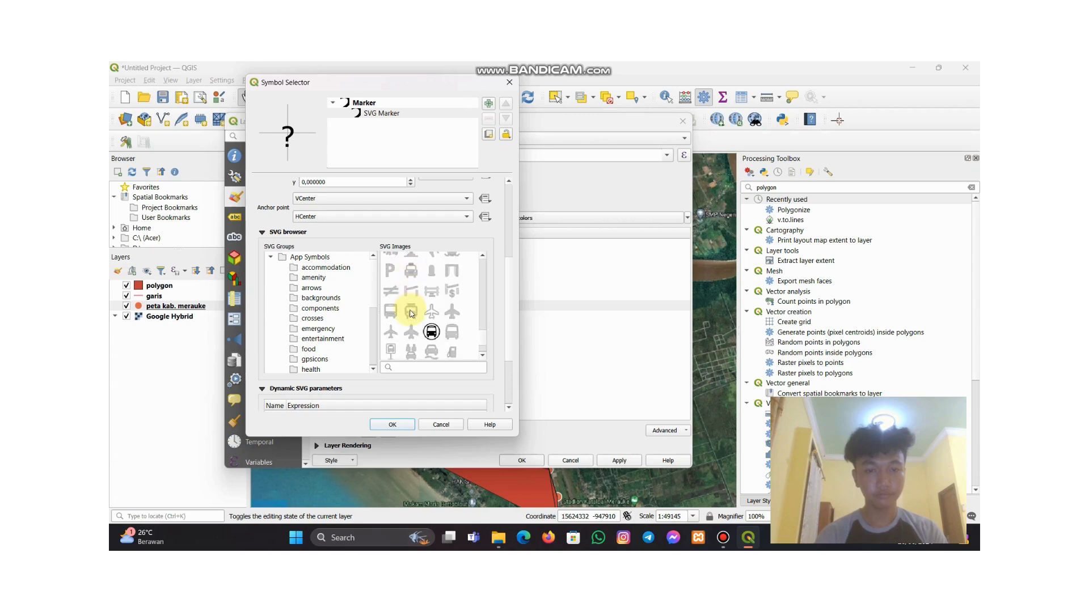
{"action": "scroll", "coordinate": [411, 313], "scroll_direction": "down", "scroll_amount": 2}
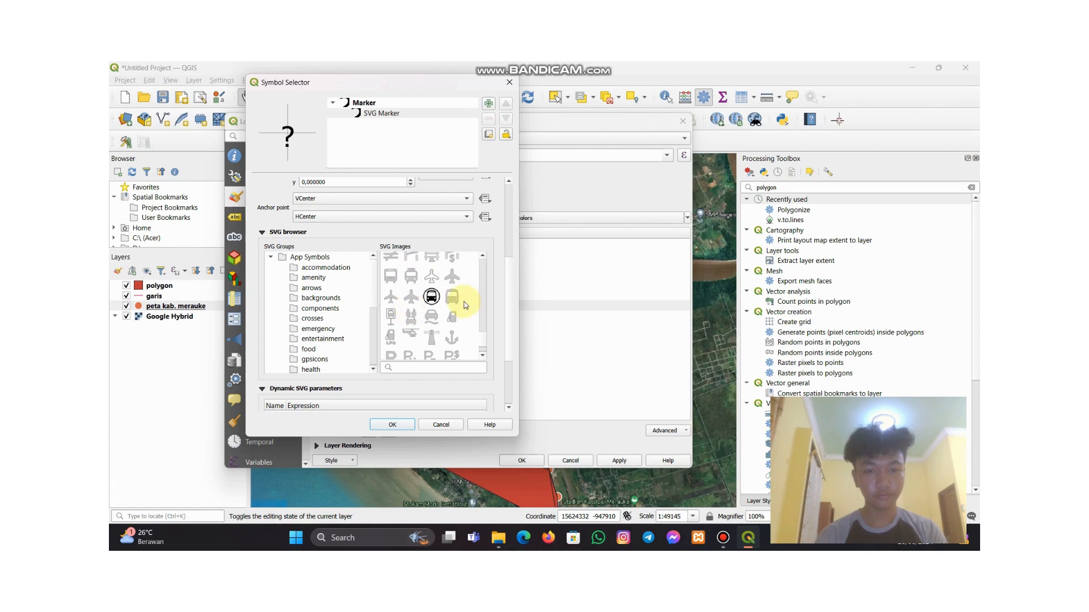
{"action": "left_click", "coordinate": [396, 425]}
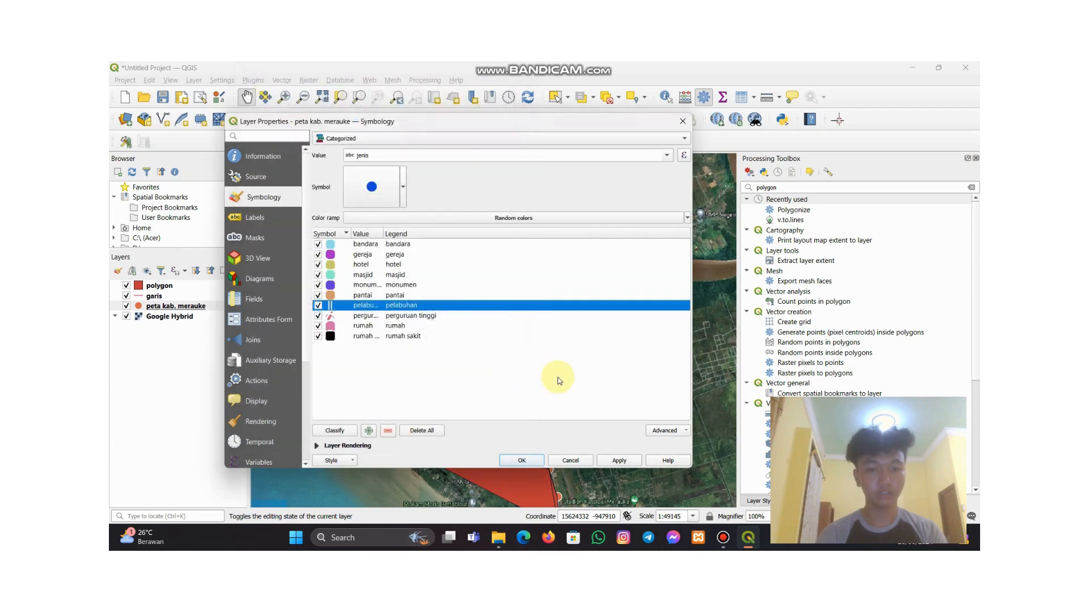
Change the pantai category's symbol to an SVG Marker with width and height of 10 millimetres
{"action": "double_click", "coordinate": [363, 296]}
{"action": "double_click", "coordinate": [348, 297]}
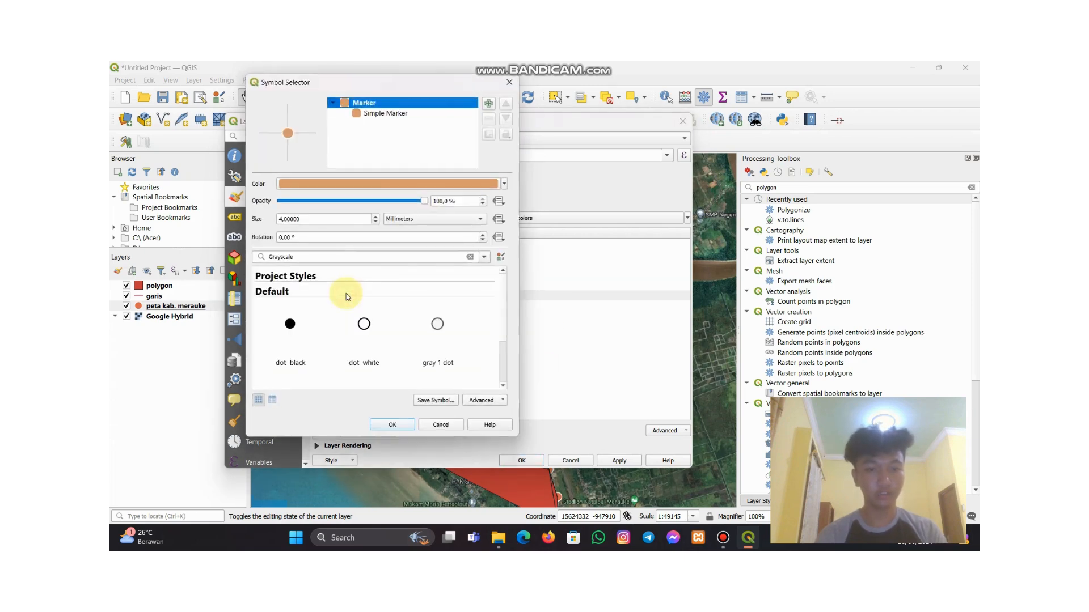
{"action": "left_click", "coordinate": [400, 116]}
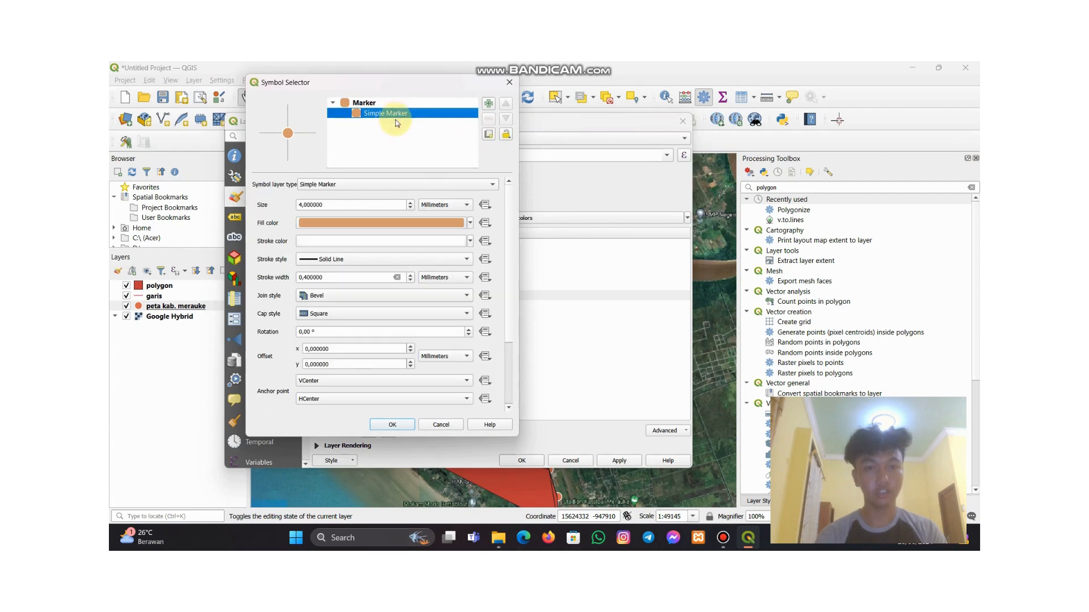
{"action": "left_click", "coordinate": [348, 185]}
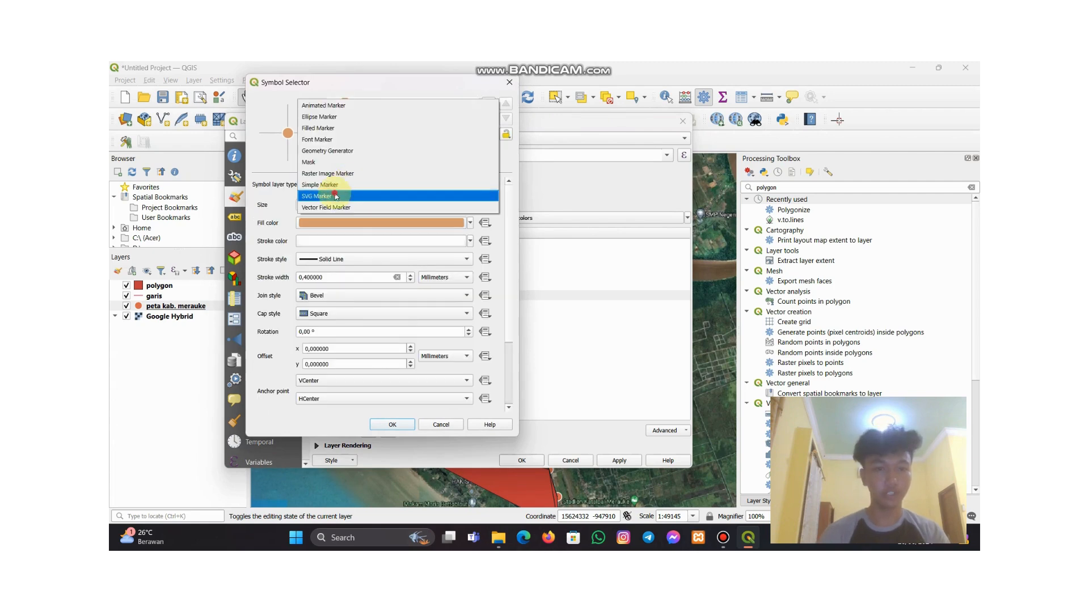
{"action": "left_click", "coordinate": [335, 195]}
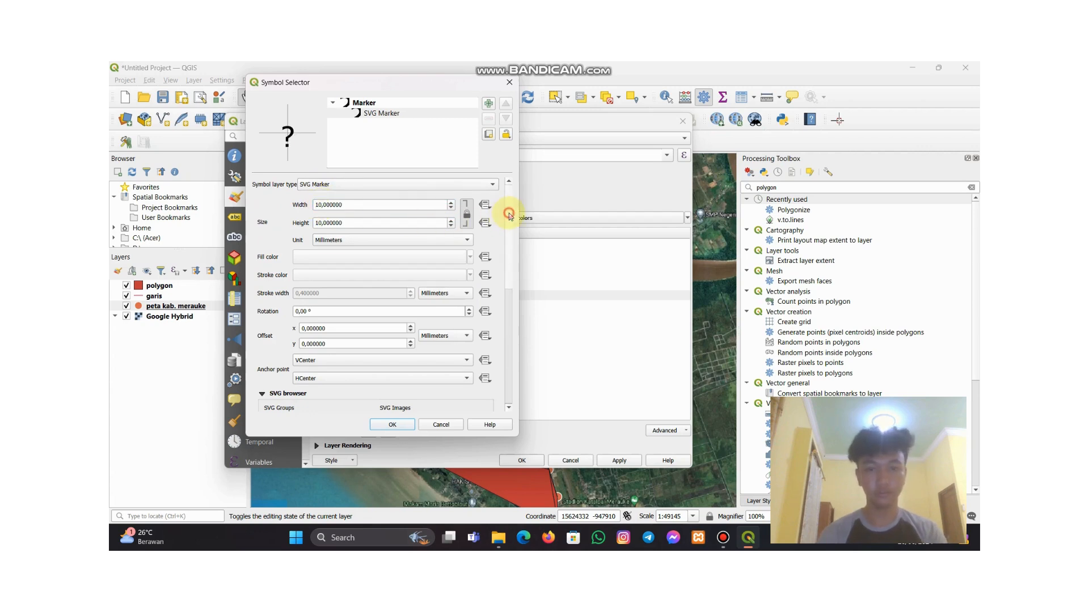
Choose the poi_boundary_administrative.svg image for the pantai symbol and accept the symbol
{"action": "left_click_drag", "start_coordinate": [508, 215], "coordinate": [522, 347]}
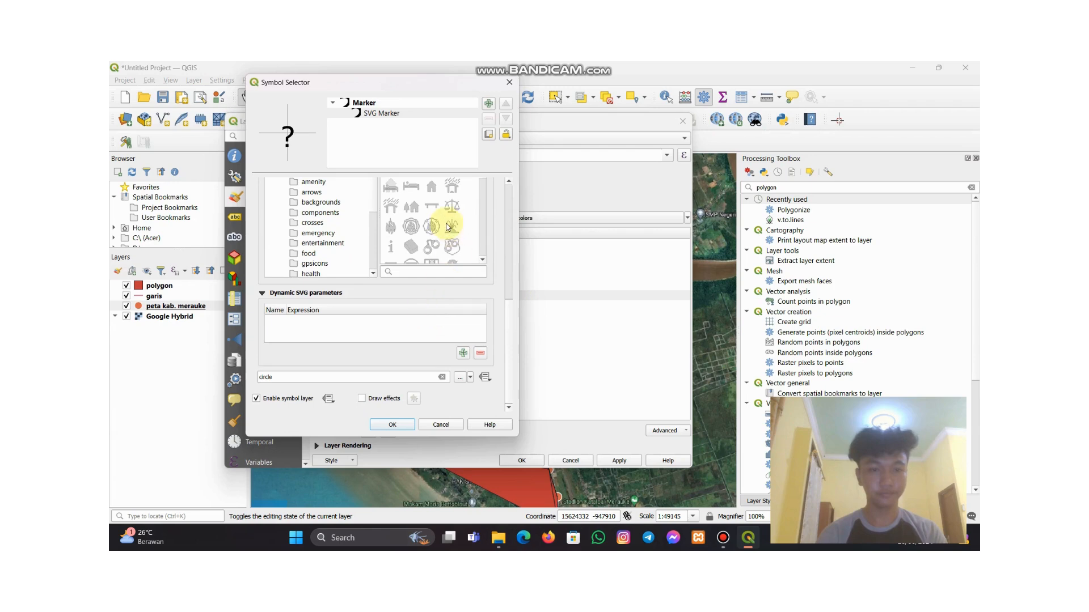
{"action": "scroll", "coordinate": [448, 227], "scroll_direction": "up", "scroll_amount": 3}
{"action": "scroll", "coordinate": [437, 266], "scroll_direction": "down", "scroll_amount": 10}
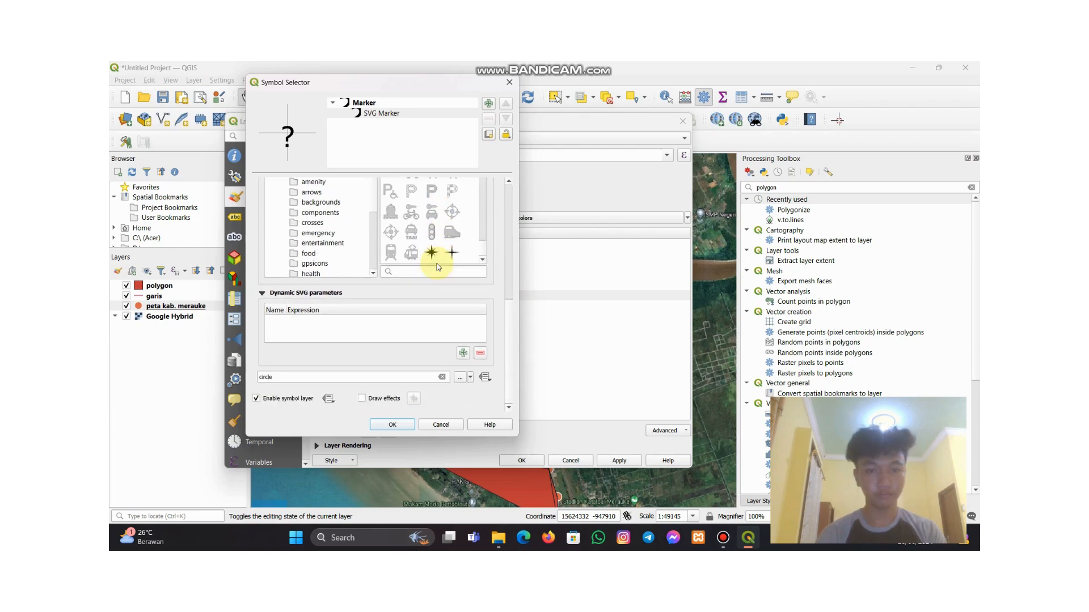
{"action": "scroll", "coordinate": [436, 249], "scroll_direction": "down", "scroll_amount": 8}
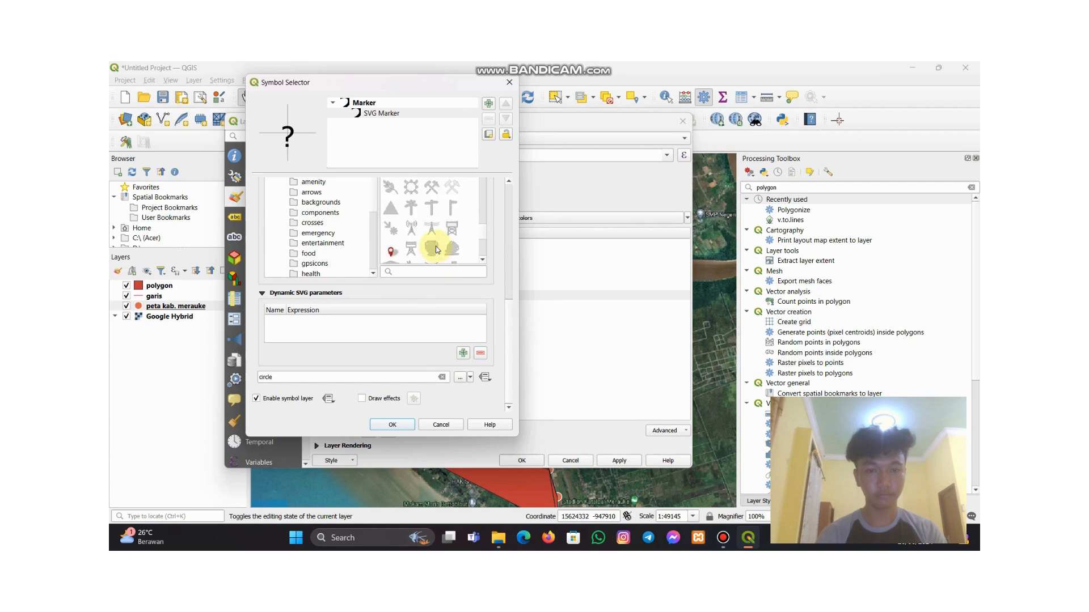
{"action": "scroll", "coordinate": [437, 249], "scroll_direction": "up", "scroll_amount": 2}
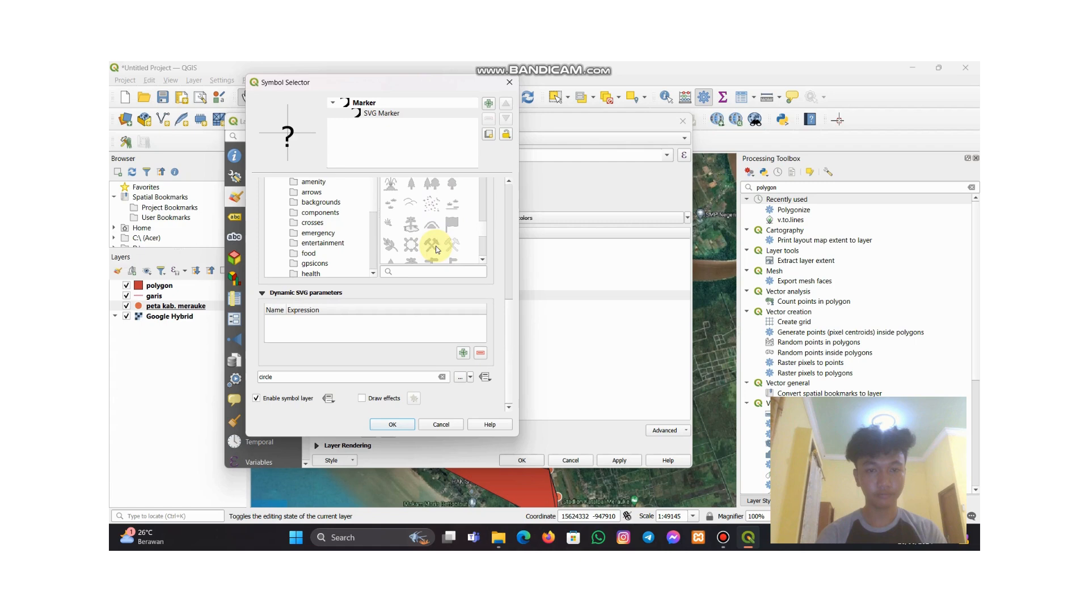
{"action": "left_click", "coordinate": [411, 226]}
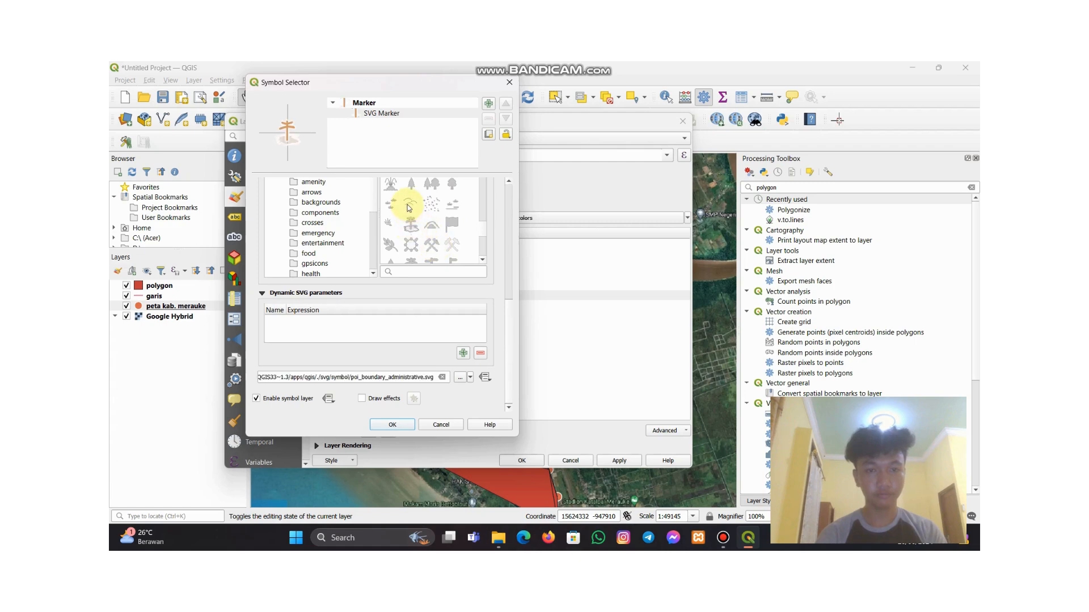
{"action": "left_click", "coordinate": [409, 206]}
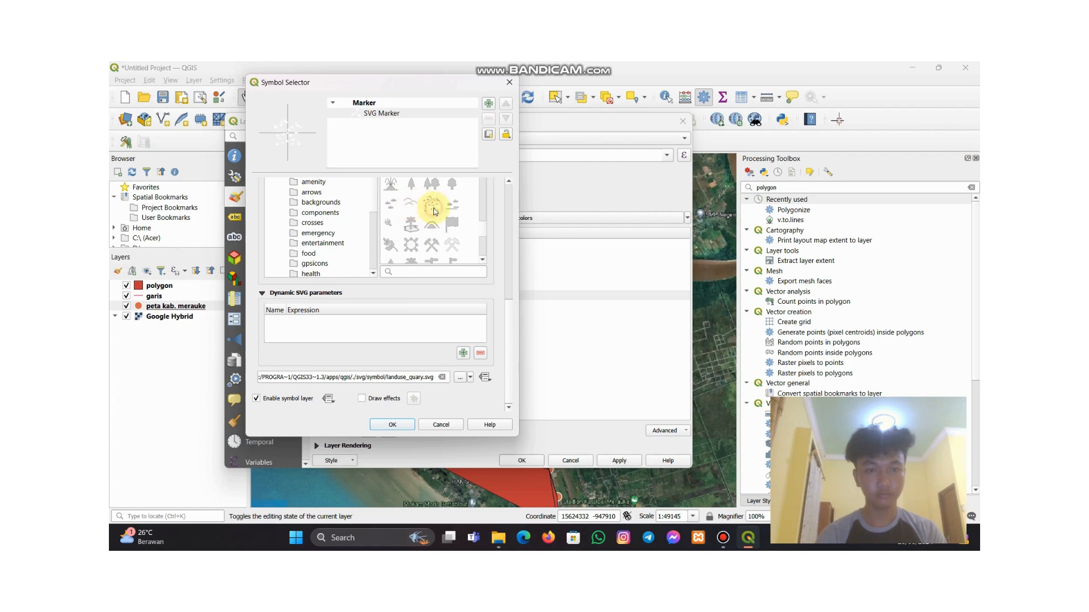
{"action": "scroll", "coordinate": [415, 227], "scroll_direction": "down", "scroll_amount": 5}
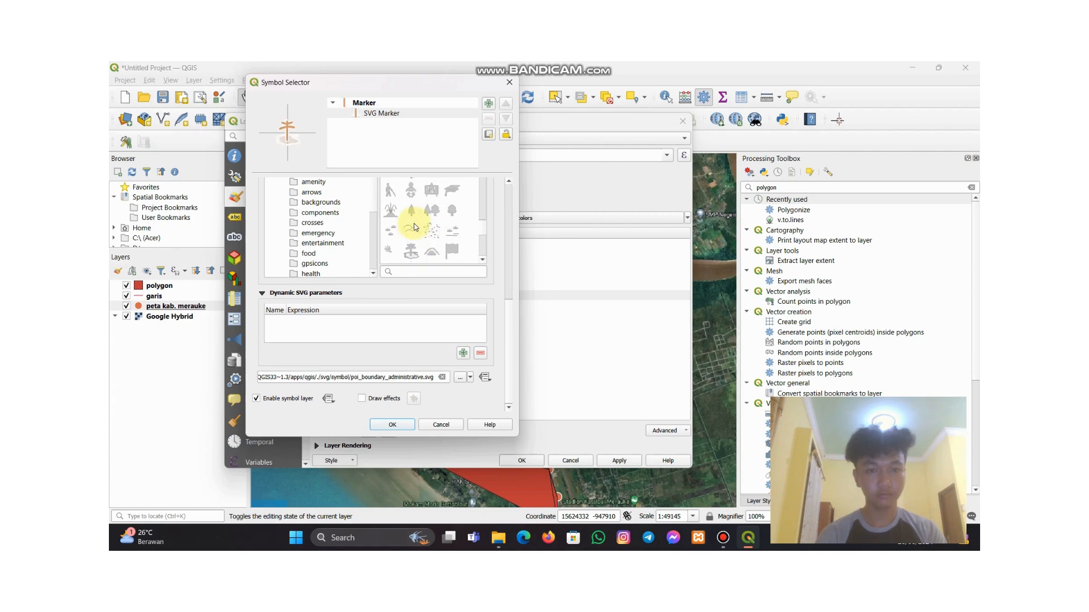
{"action": "scroll", "coordinate": [414, 224], "scroll_direction": "up", "scroll_amount": 3}
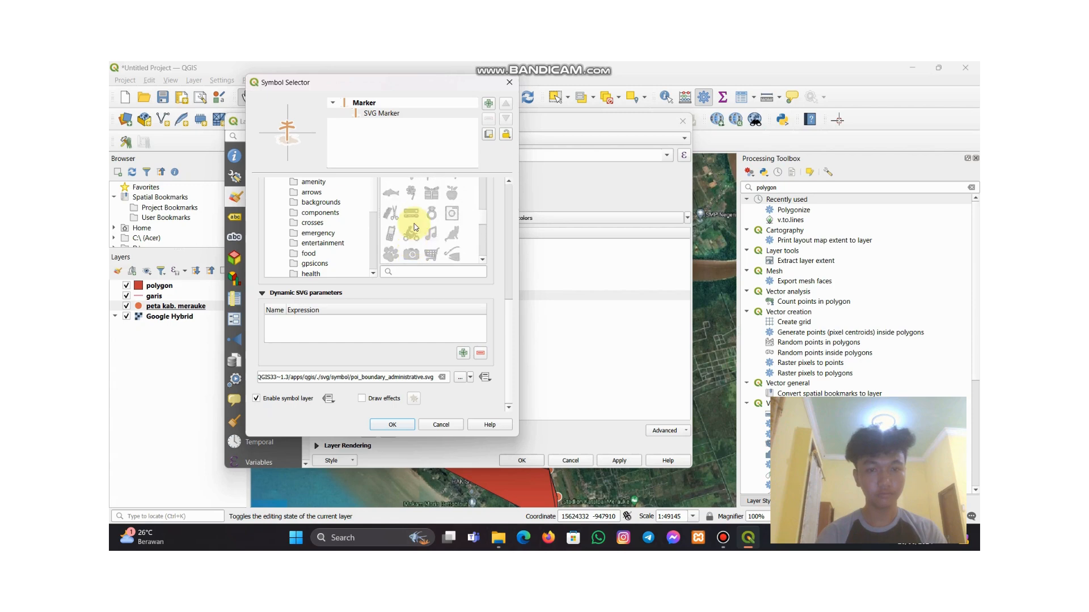
{"action": "scroll", "coordinate": [413, 220], "scroll_direction": "down", "scroll_amount": 3}
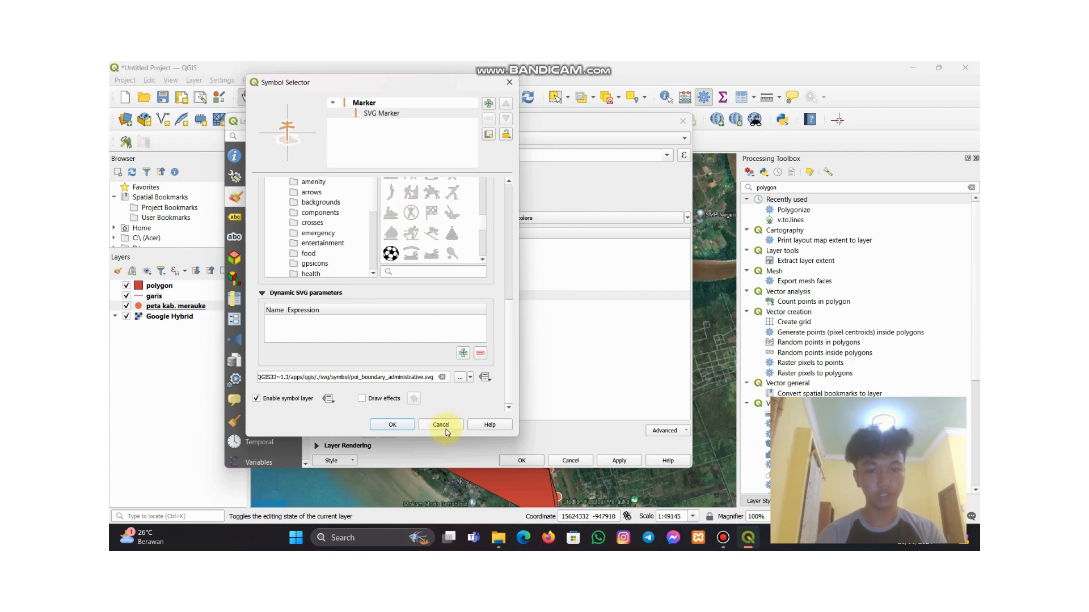
{"action": "left_click", "coordinate": [392, 425]}
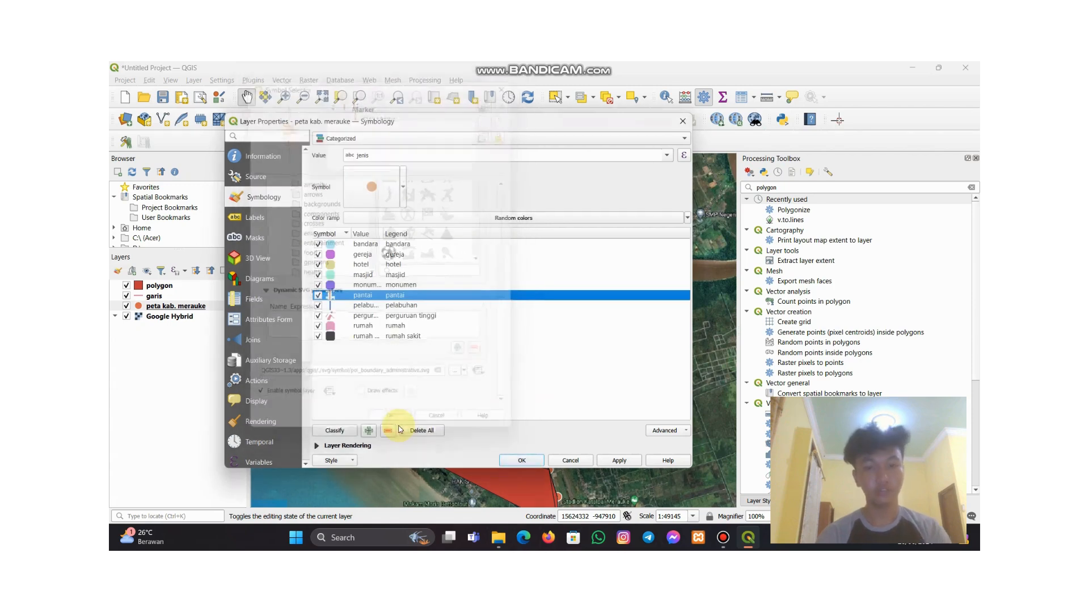
Change the monumen category's symbol to an SVG Marker with width and height of 10 millimetres
{"action": "double_click", "coordinate": [361, 287]}
{"action": "double_click", "coordinate": [349, 286]}
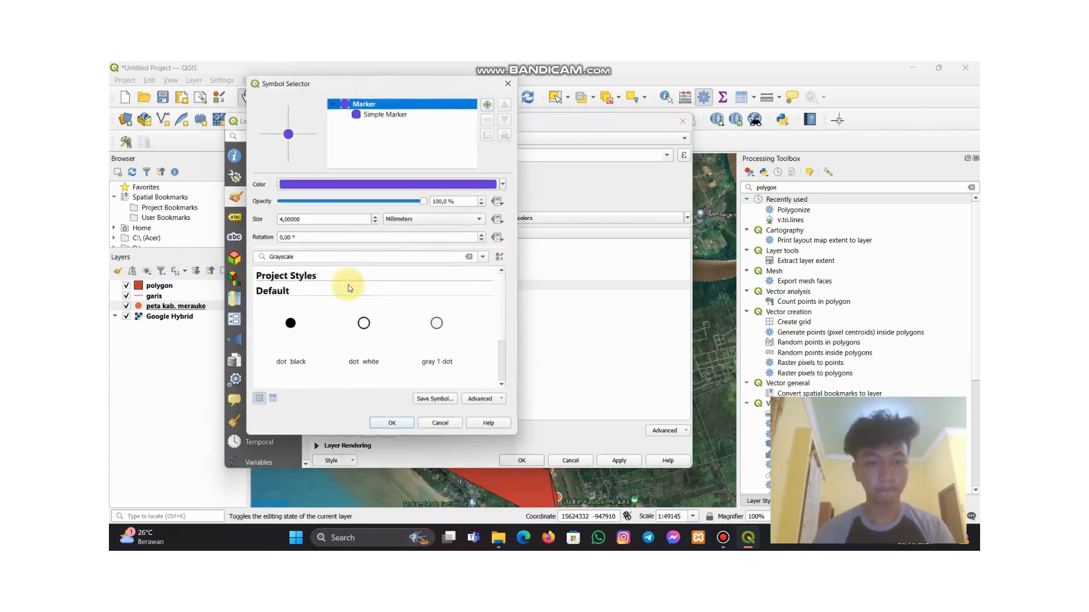
{"action": "left_click", "coordinate": [425, 113]}
{"action": "left_click", "coordinate": [375, 185]}
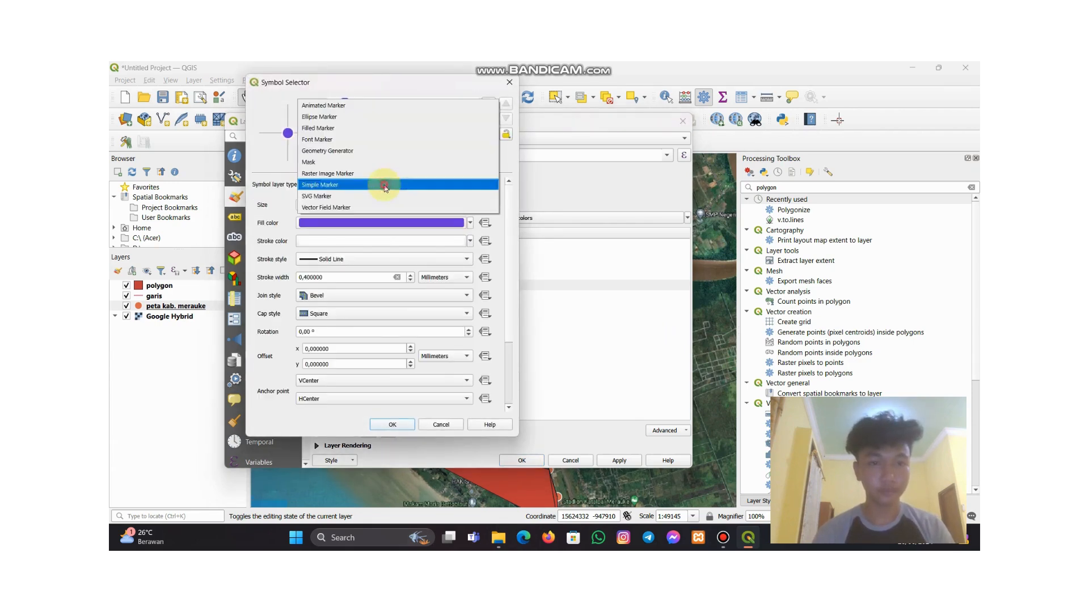
{"action": "left_click", "coordinate": [332, 201]}
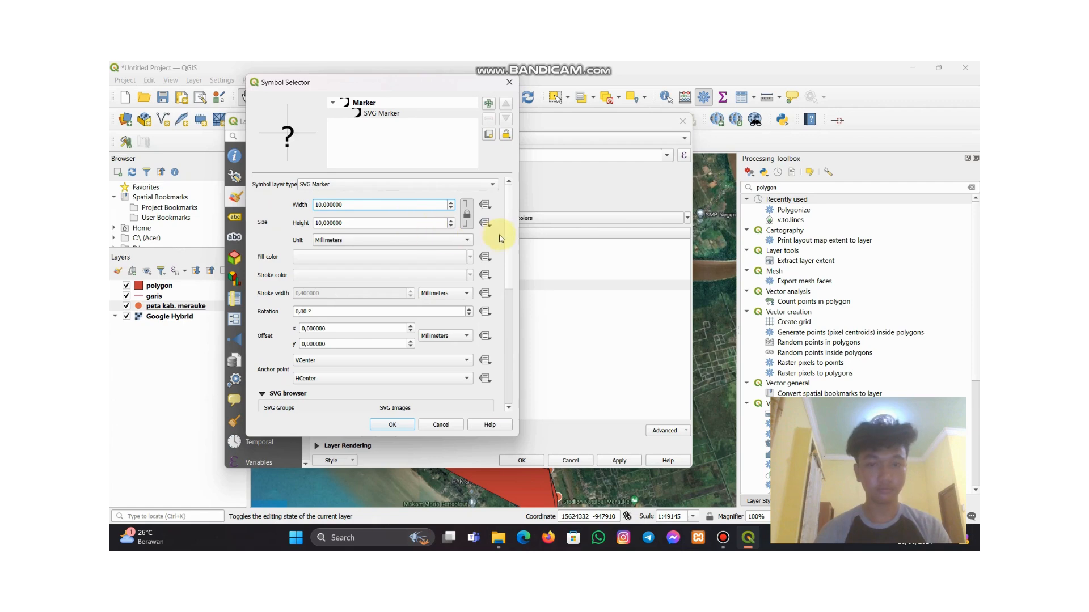
Choose the tripod-shaped image from the App Symbols group for the monumen symbol and accept the symbol
{"action": "left_click_drag", "start_coordinate": [512, 234], "coordinate": [508, 306]}
{"action": "scroll", "coordinate": [433, 313], "scroll_direction": "down", "scroll_amount": 10}
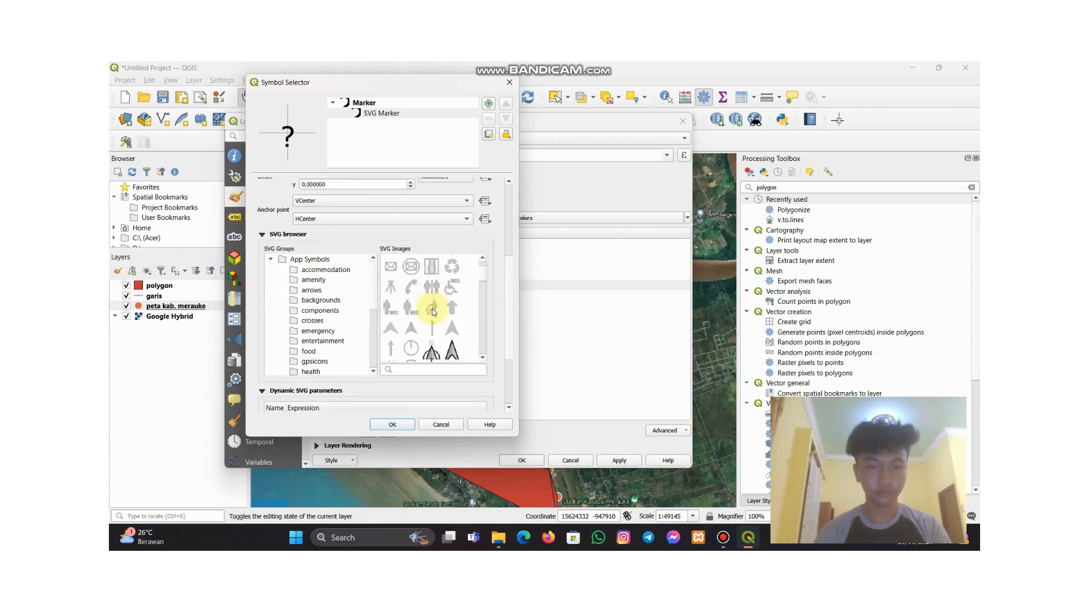
{"action": "scroll", "coordinate": [433, 312], "scroll_direction": "up", "scroll_amount": 5}
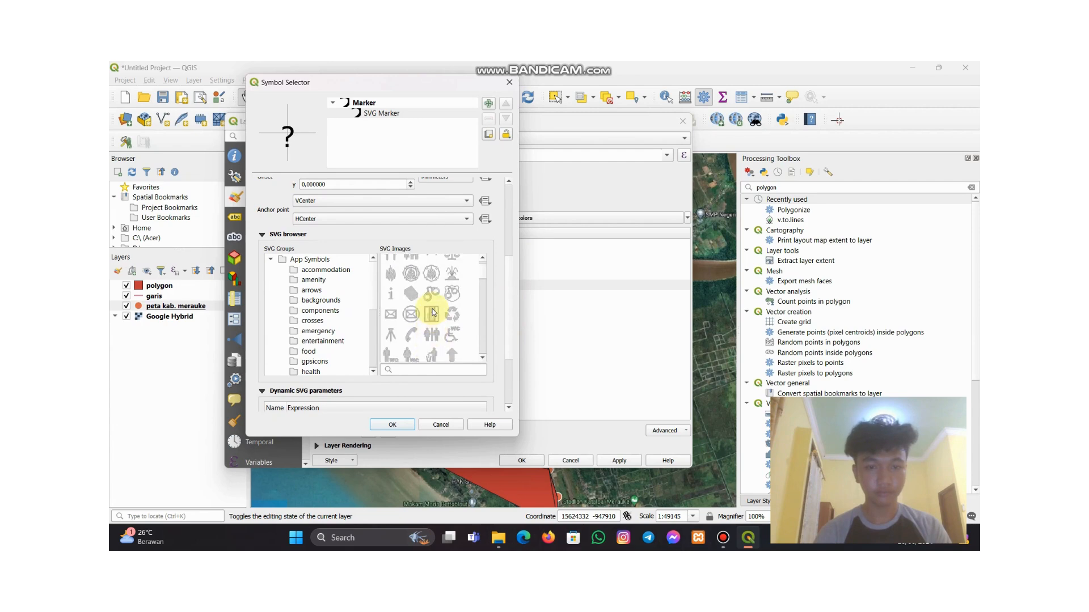
{"action": "scroll", "coordinate": [432, 312], "scroll_direction": "down", "scroll_amount": 10}
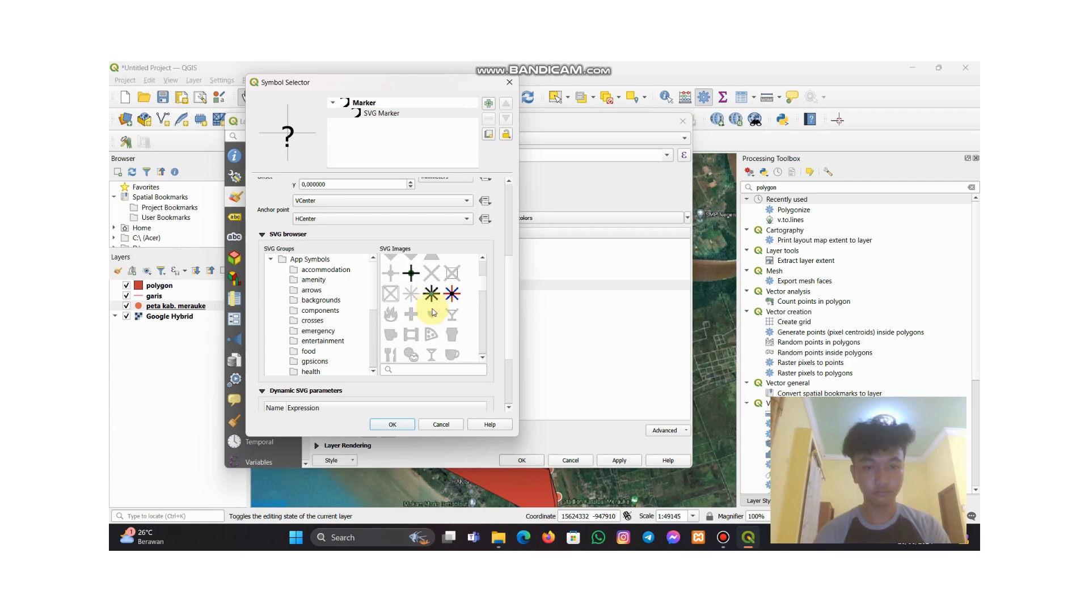
{"action": "scroll", "coordinate": [433, 312], "scroll_direction": "down", "scroll_amount": 10}
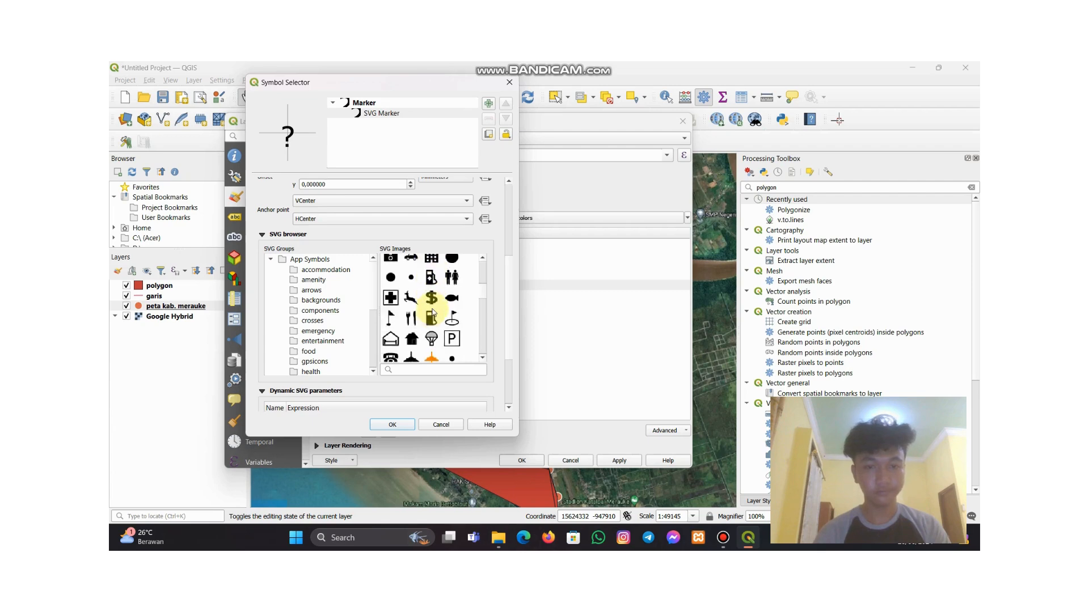
{"action": "scroll", "coordinate": [432, 313], "scroll_direction": "down", "scroll_amount": 3}
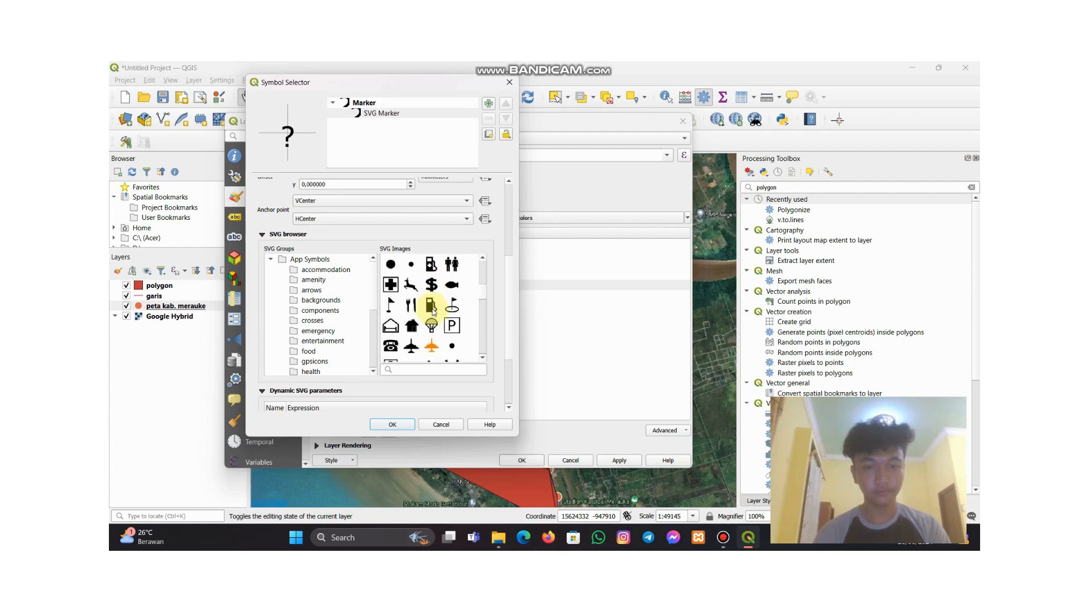
{"action": "scroll", "coordinate": [433, 311], "scroll_direction": "up", "scroll_amount": 5}
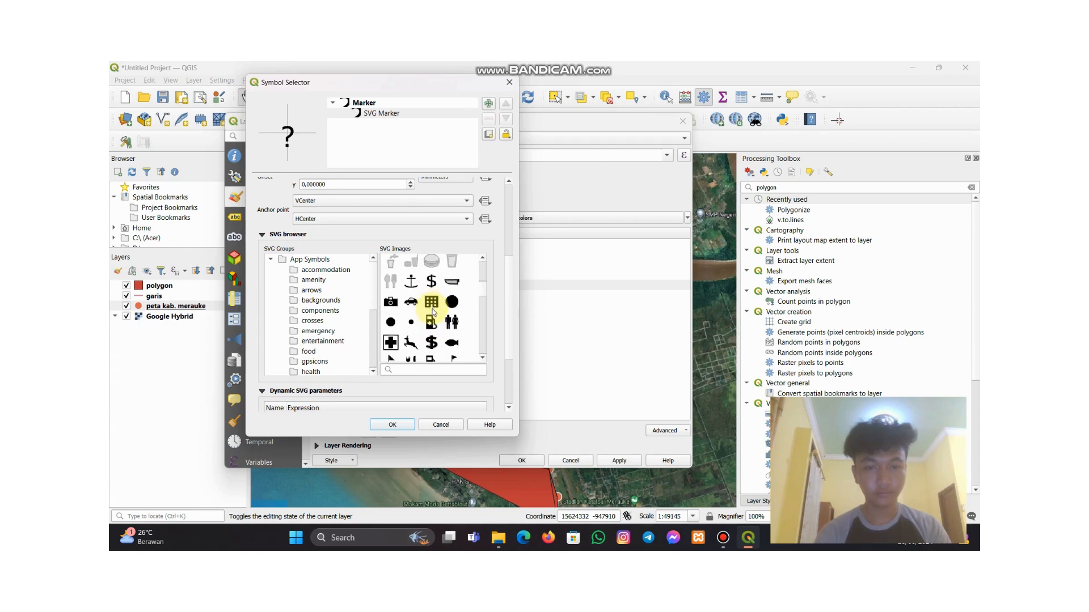
{"action": "scroll", "coordinate": [433, 311], "scroll_direction": "down", "scroll_amount": 5}
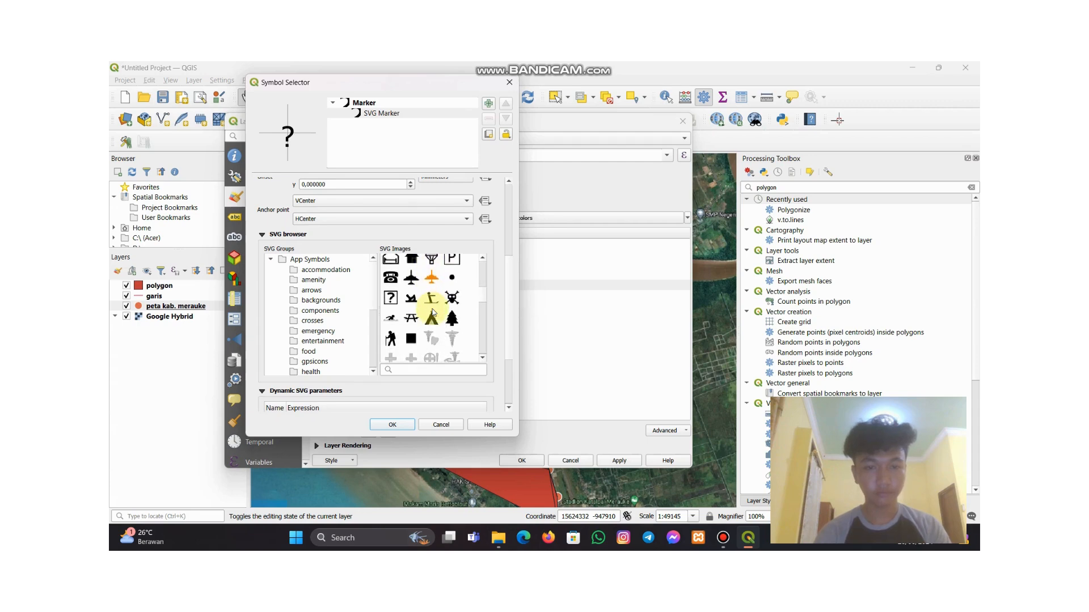
{"action": "scroll", "coordinate": [433, 311], "scroll_direction": "down", "scroll_amount": 5}
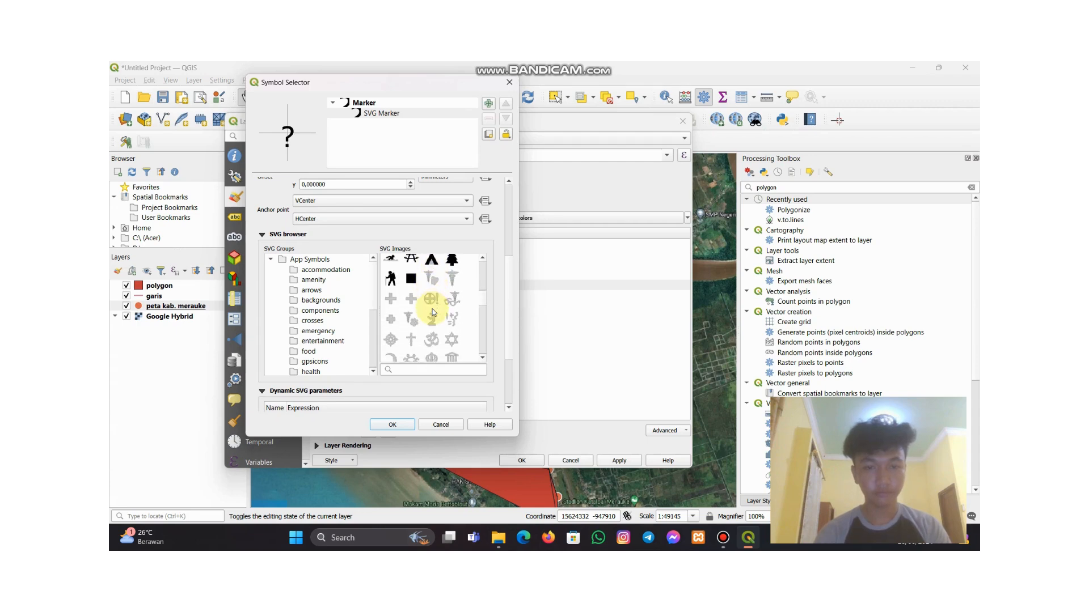
{"action": "scroll", "coordinate": [432, 311], "scroll_direction": "up", "scroll_amount": 5}
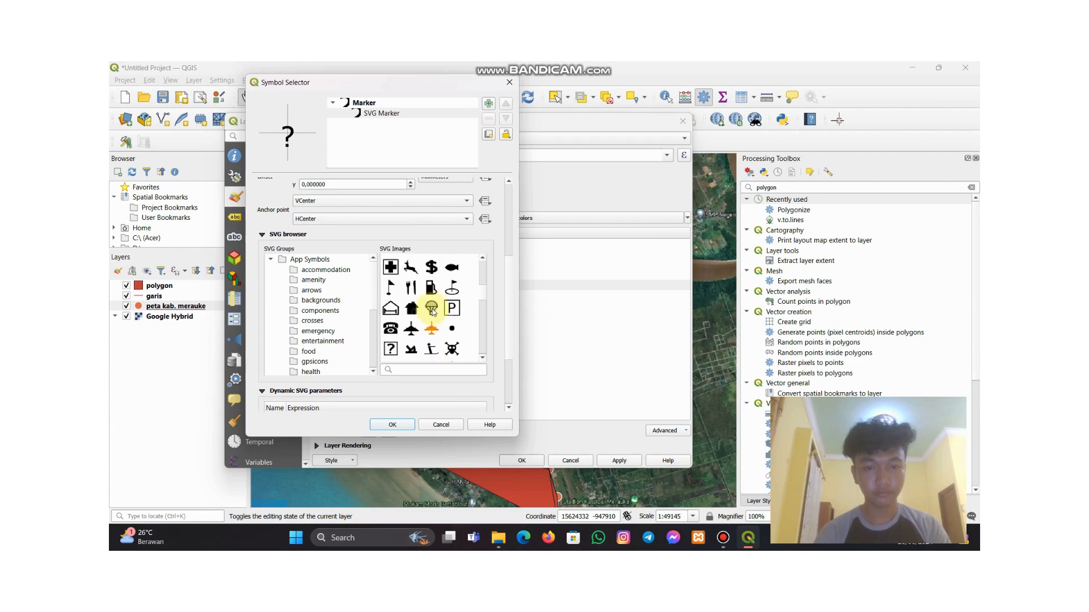
{"action": "scroll", "coordinate": [433, 311], "scroll_direction": "up", "scroll_amount": 1}
{"action": "scroll", "coordinate": [420, 313], "scroll_direction": "up", "scroll_amount": 3}
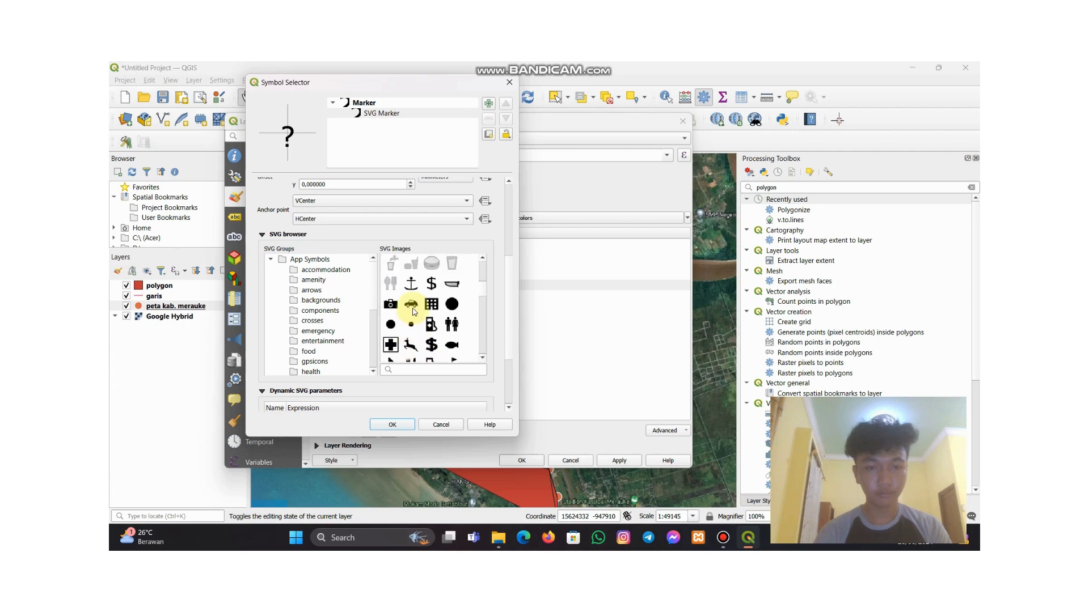
{"action": "scroll", "coordinate": [441, 294], "scroll_direction": "down", "scroll_amount": 4}
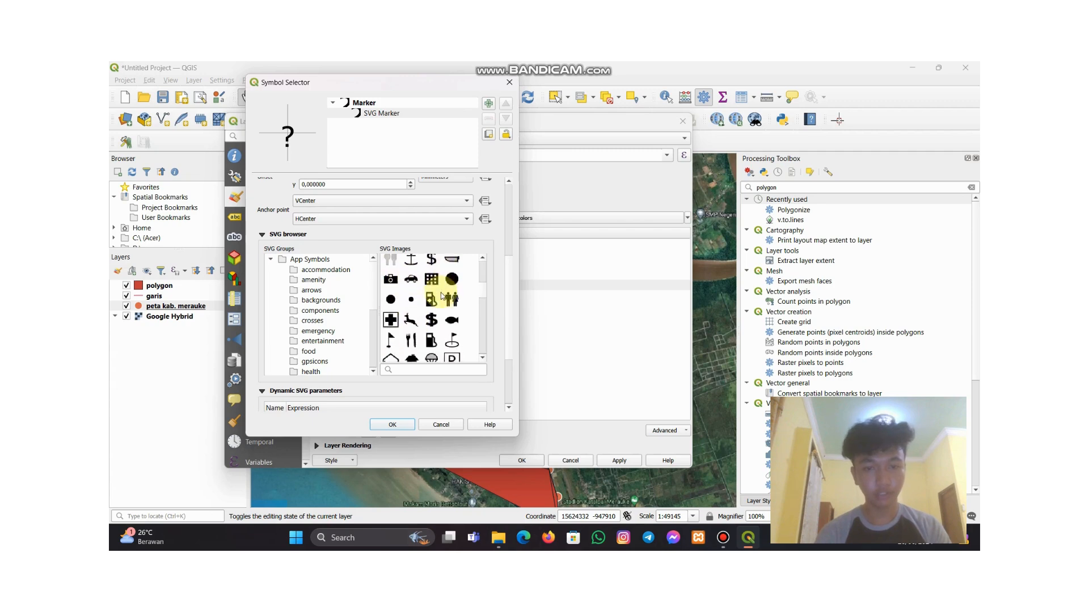
{"action": "scroll", "coordinate": [415, 301], "scroll_direction": "up", "scroll_amount": 6}
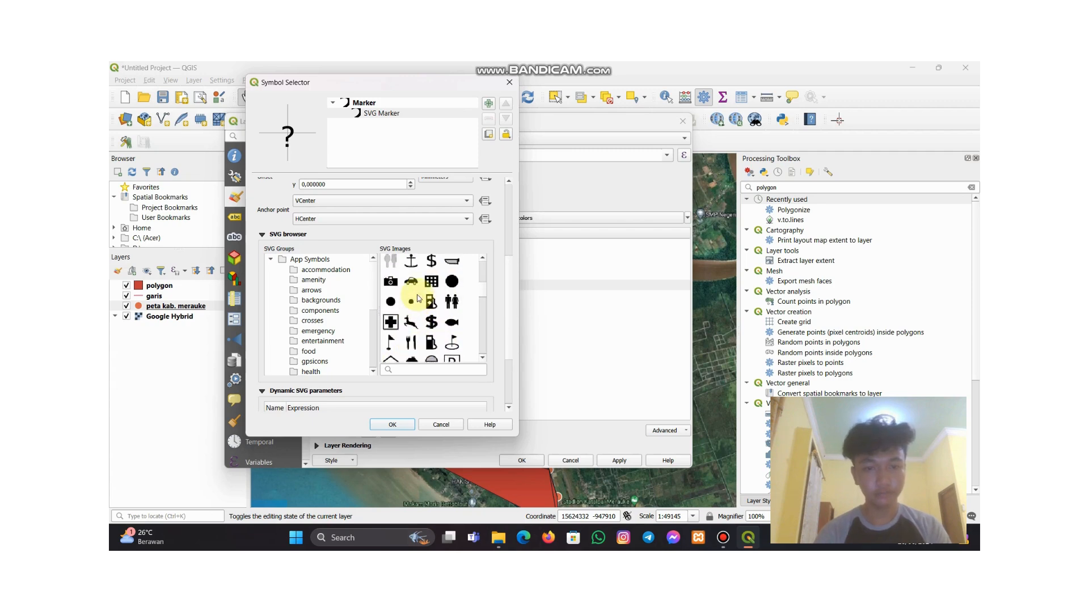
{"action": "scroll", "coordinate": [417, 298], "scroll_direction": "up", "scroll_amount": 5}
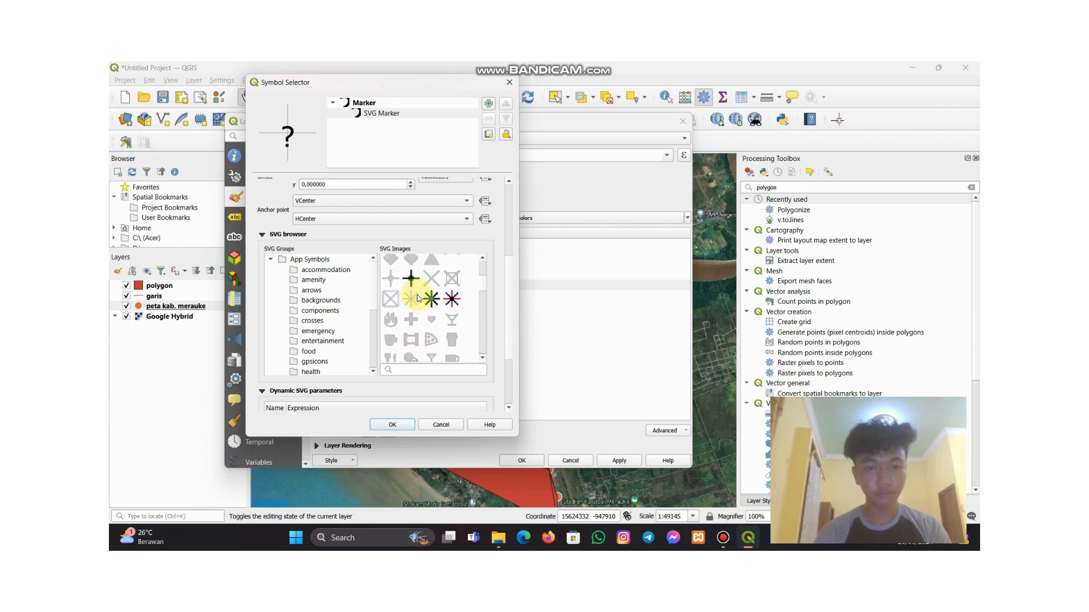
{"action": "scroll", "coordinate": [420, 323], "scroll_direction": "up", "scroll_amount": 4}
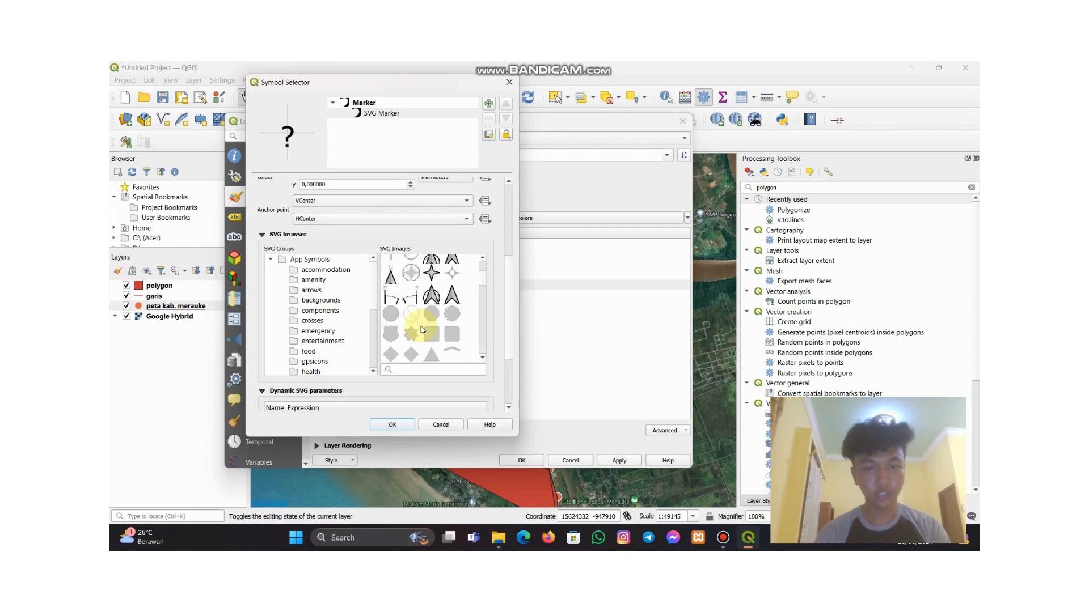
{"action": "scroll", "coordinate": [405, 309], "scroll_direction": "up", "scroll_amount": 1}
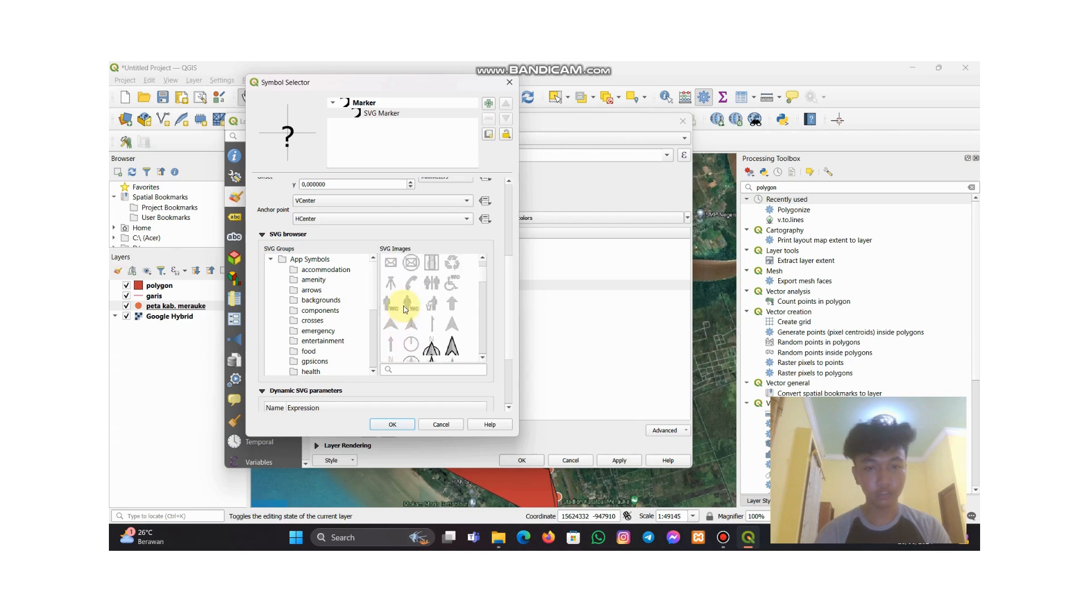
{"action": "scroll", "coordinate": [407, 301], "scroll_direction": "up", "scroll_amount": 3}
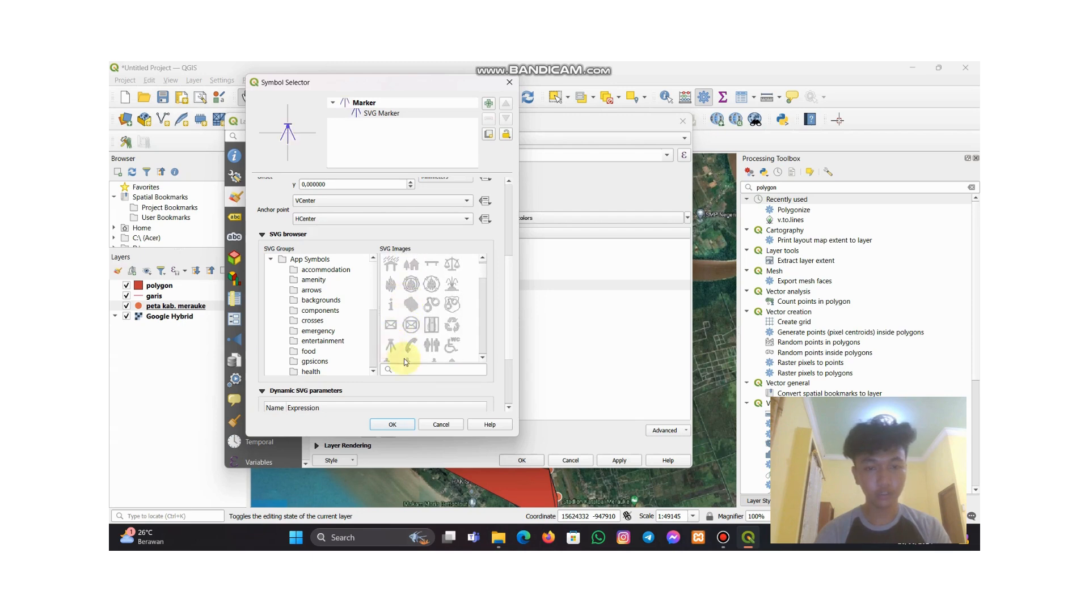
{"action": "left_click", "coordinate": [393, 424]}
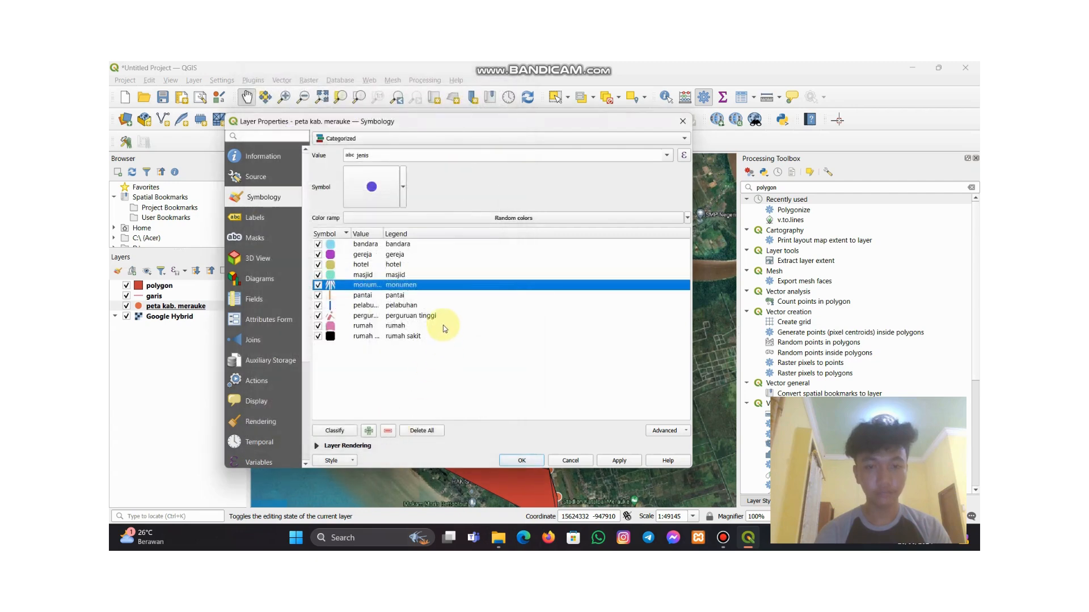
Set the masjid category's marker size to 10 millimetres and change its symbol layer type to SVG Marker
{"action": "double_click", "coordinate": [346, 276]}
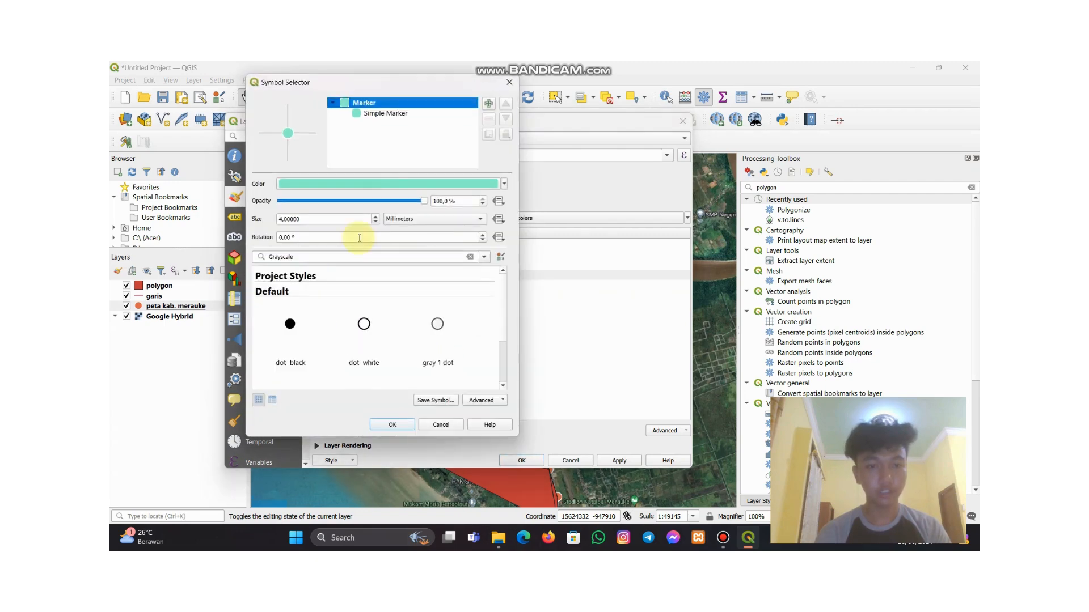
{"action": "left_click", "coordinate": [386, 113]}
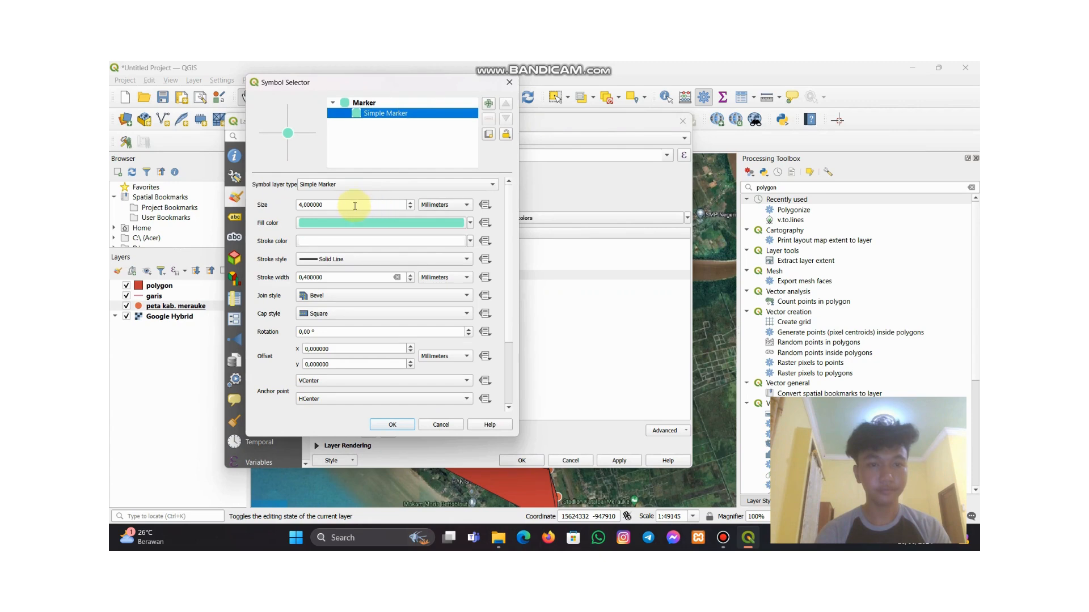
{"action": "left_click", "coordinate": [304, 202]}
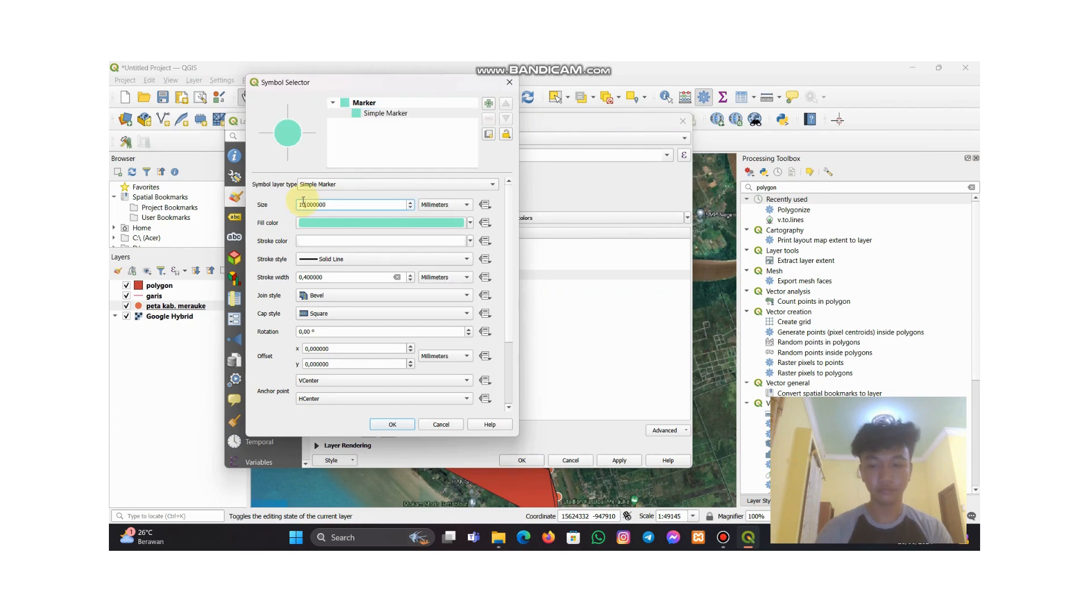
{"action": "left_click", "coordinate": [365, 184]}
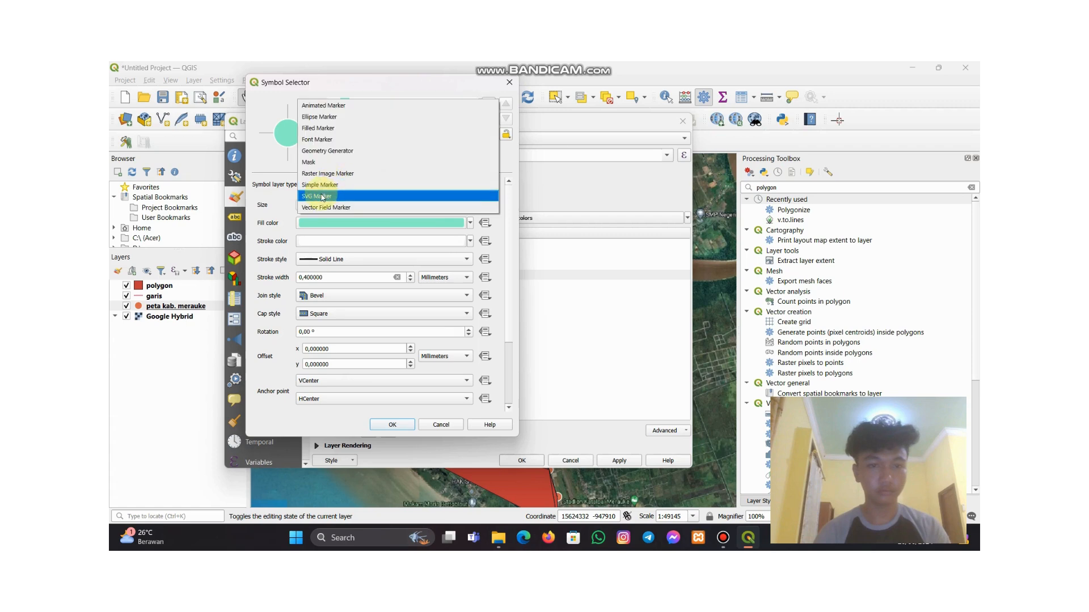
{"action": "left_click", "coordinate": [321, 196]}
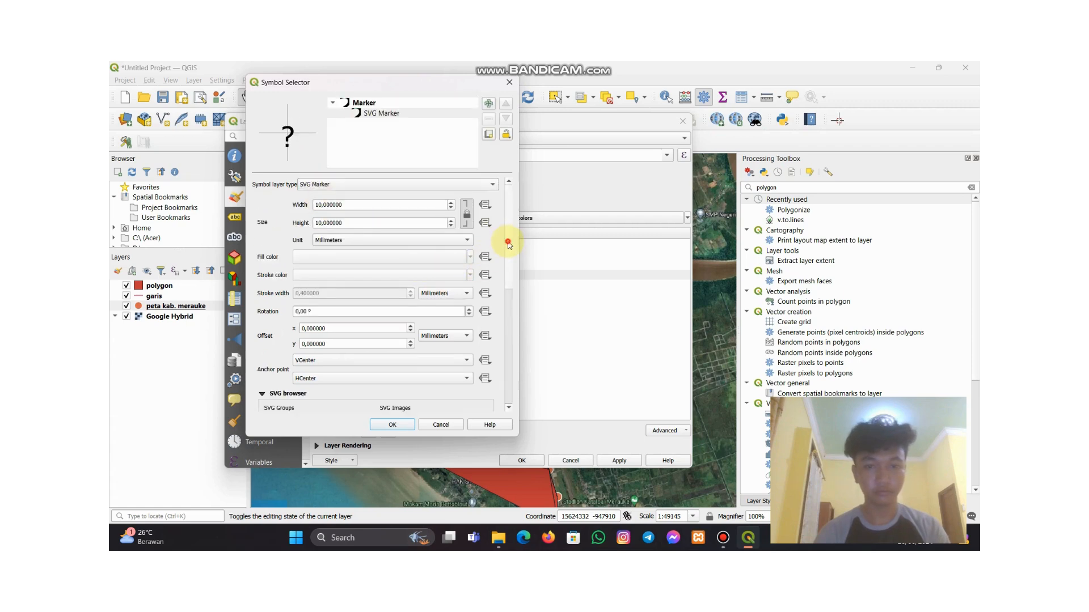
Choose an SVG image from the App Symbols group for the masjid symbol and accept the symbol
{"action": "left_click_drag", "start_coordinate": [510, 244], "coordinate": [511, 306]}
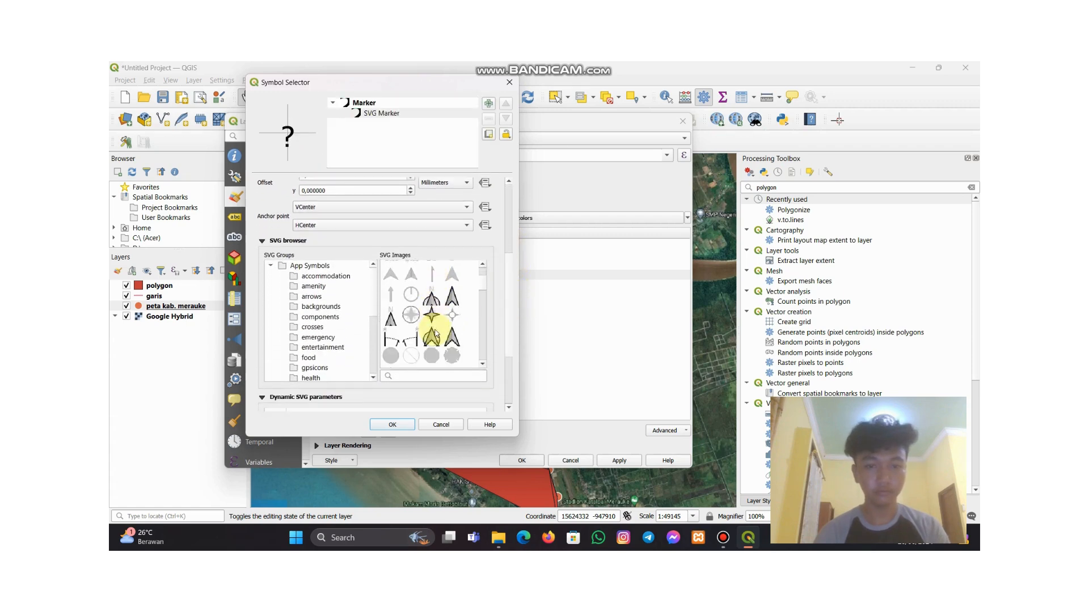
{"action": "scroll", "coordinate": [435, 335], "scroll_direction": "down", "scroll_amount": 10}
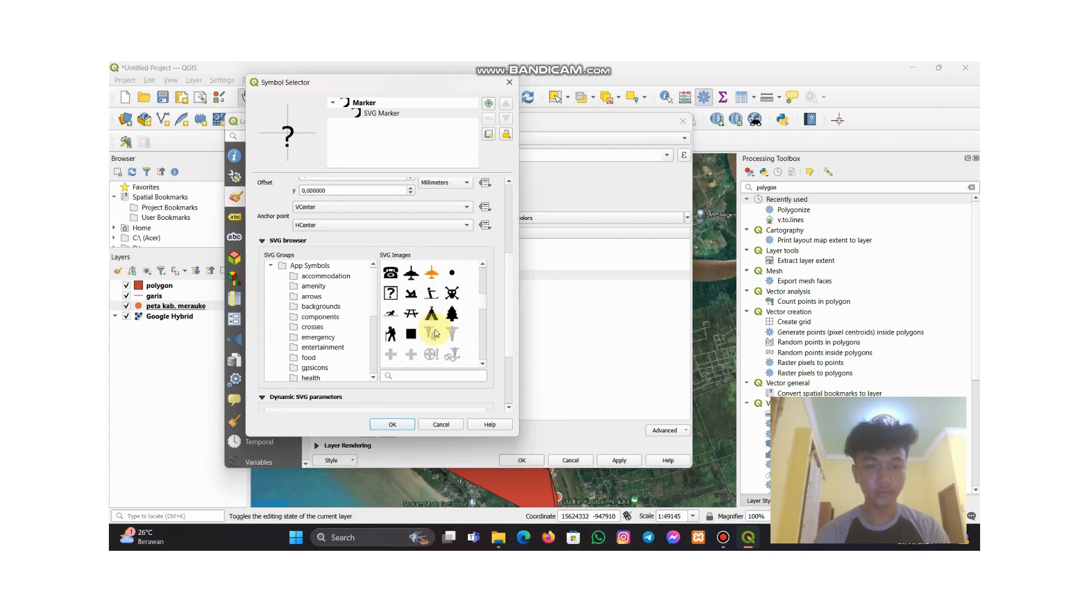
{"action": "scroll", "coordinate": [436, 334], "scroll_direction": "down", "scroll_amount": 10}
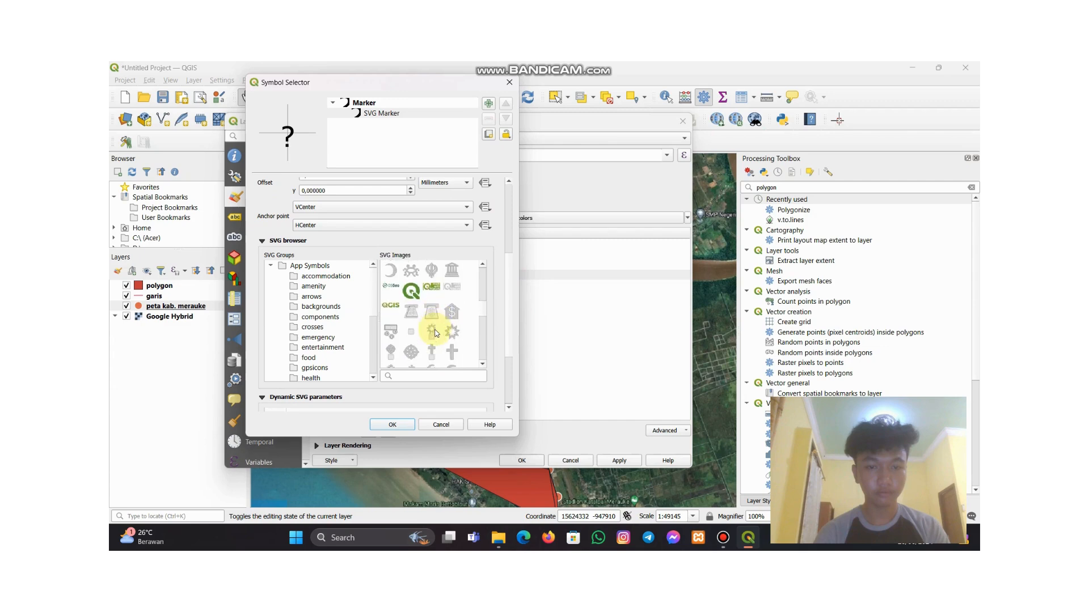
{"action": "scroll", "coordinate": [436, 335], "scroll_direction": "up", "scroll_amount": 5}
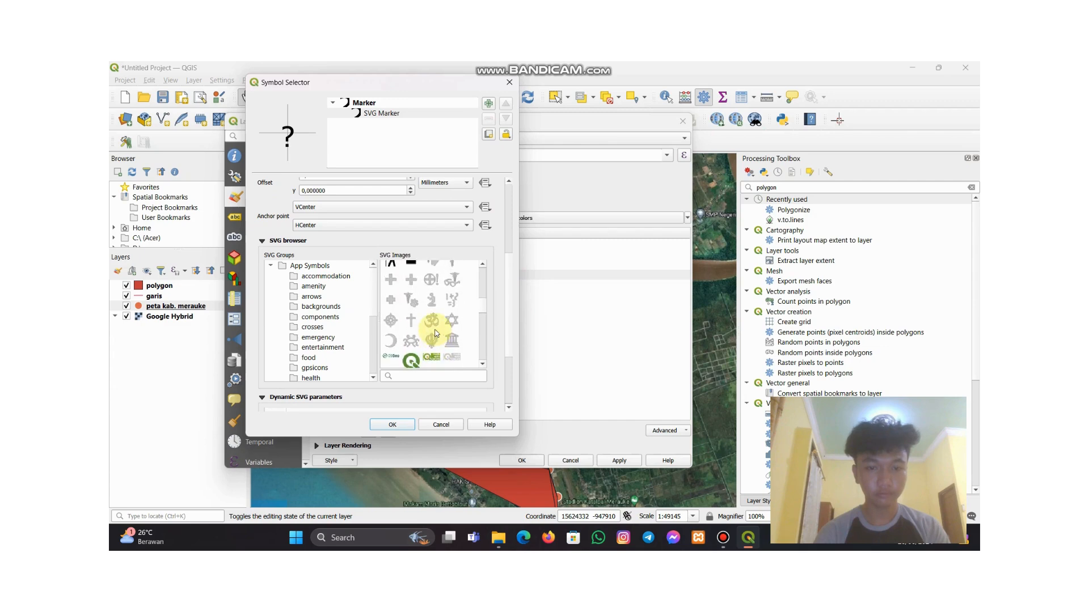
{"action": "scroll", "coordinate": [436, 333], "scroll_direction": "down", "scroll_amount": 5}
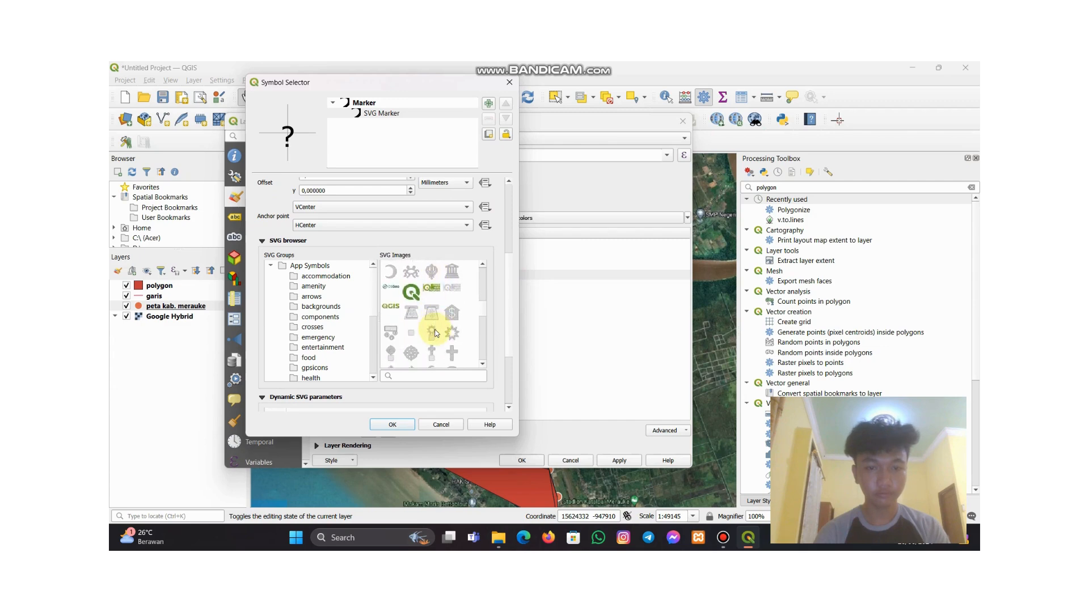
{"action": "left_click", "coordinate": [392, 426]}
Change the gereja category's symbol to an SVG Marker with width and height of 10 millimetres
{"action": "double_click", "coordinate": [346, 259]}
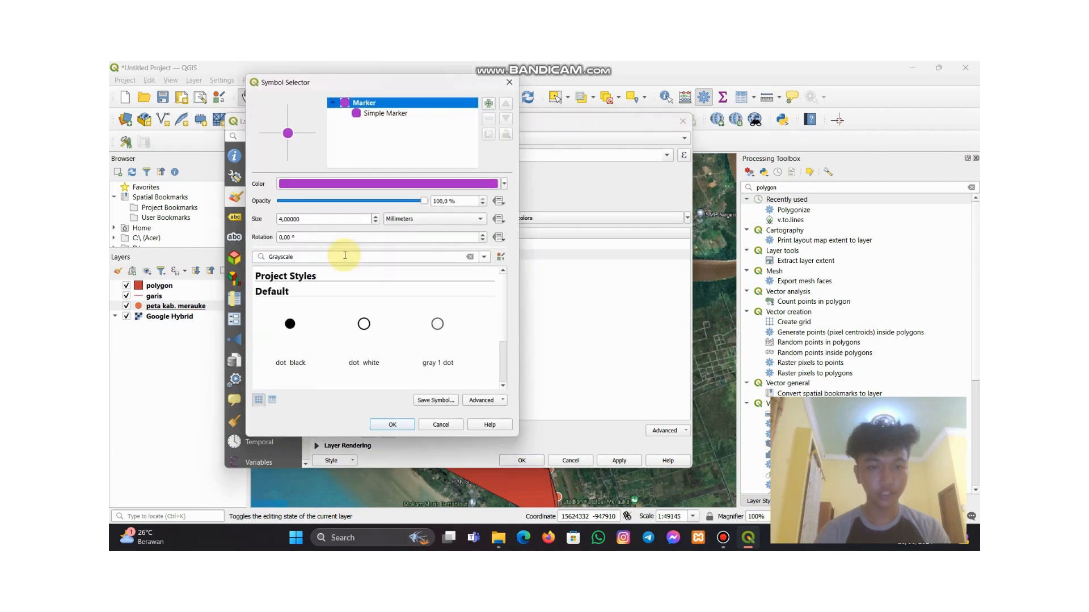
{"action": "left_click", "coordinate": [386, 114]}
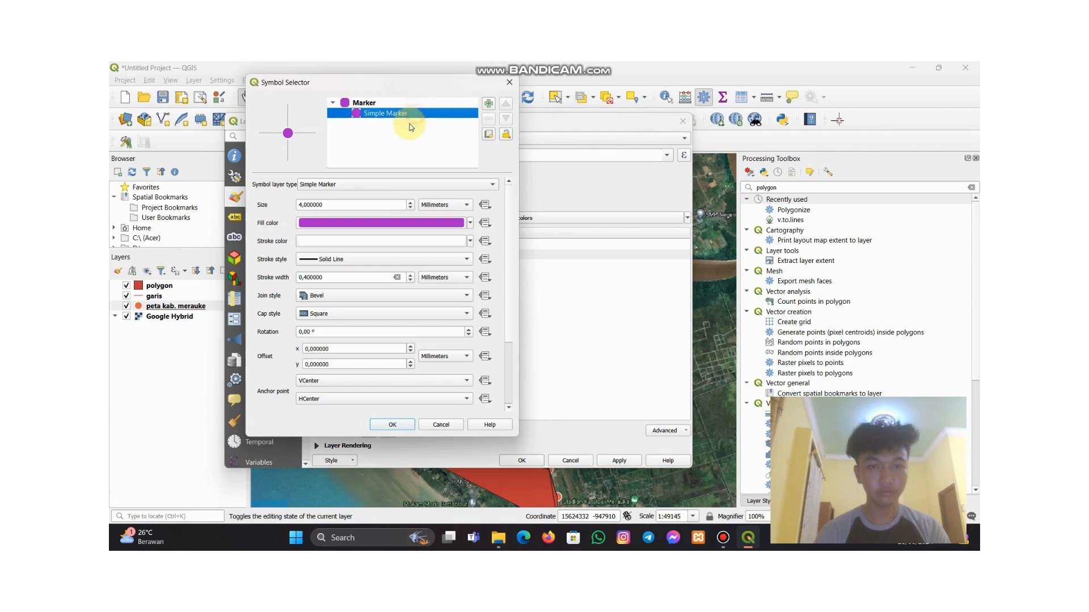
{"action": "left_click", "coordinate": [386, 192]}
{"action": "left_click", "coordinate": [342, 195]}
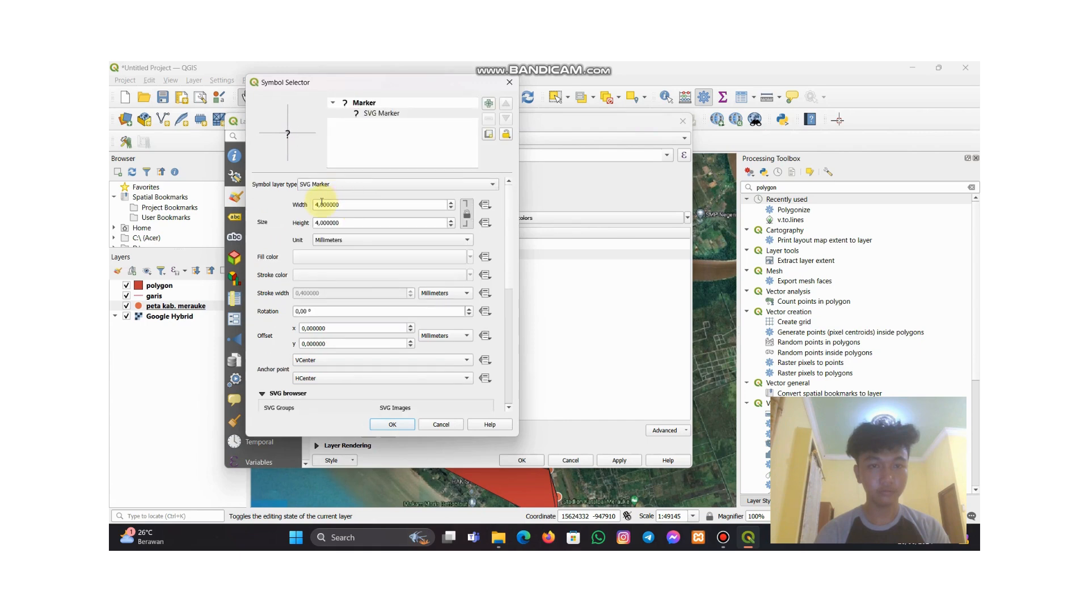
{"action": "left_click", "coordinate": [321, 203]}
{"action": "type", "text": "0"}
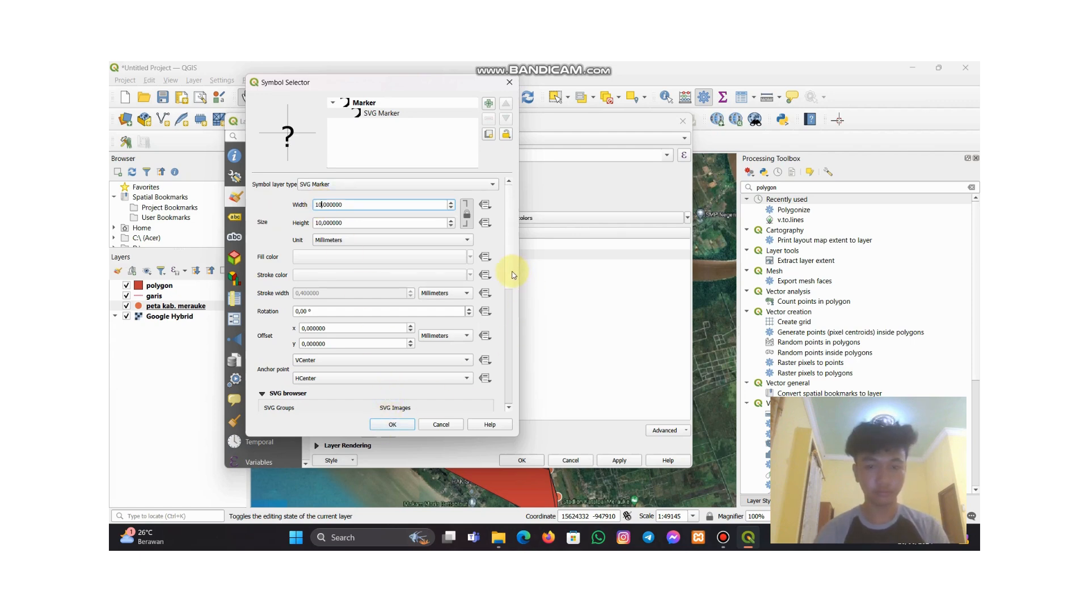
Choose the Christian cross image from the App Symbols group for the gereja symbol and accept the symbol
{"action": "left_click_drag", "start_coordinate": [510, 273], "coordinate": [518, 351]}
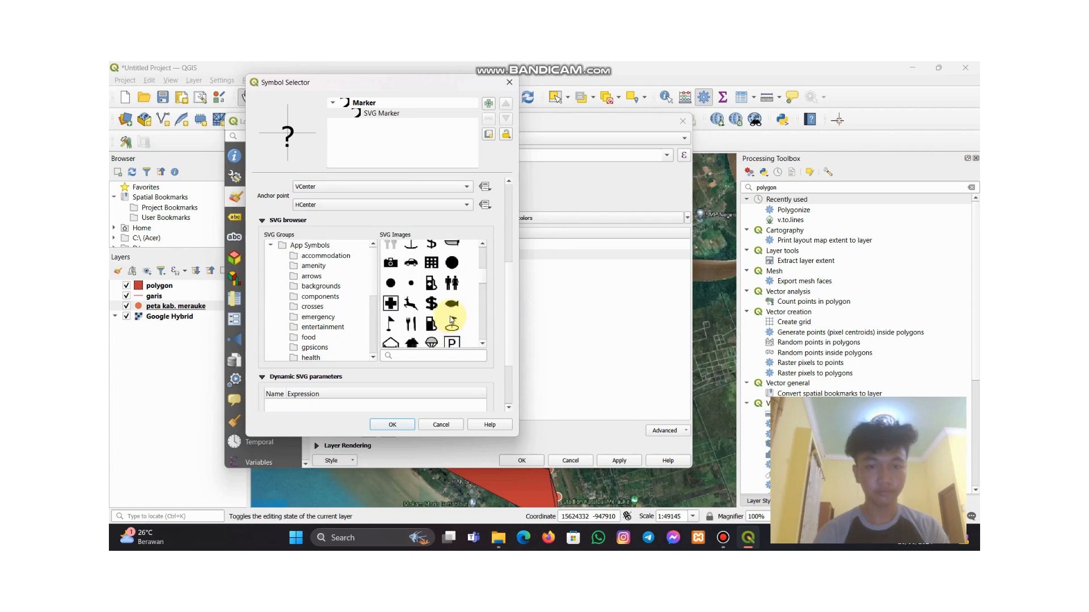
{"action": "scroll", "coordinate": [450, 316], "scroll_direction": "down", "scroll_amount": 5}
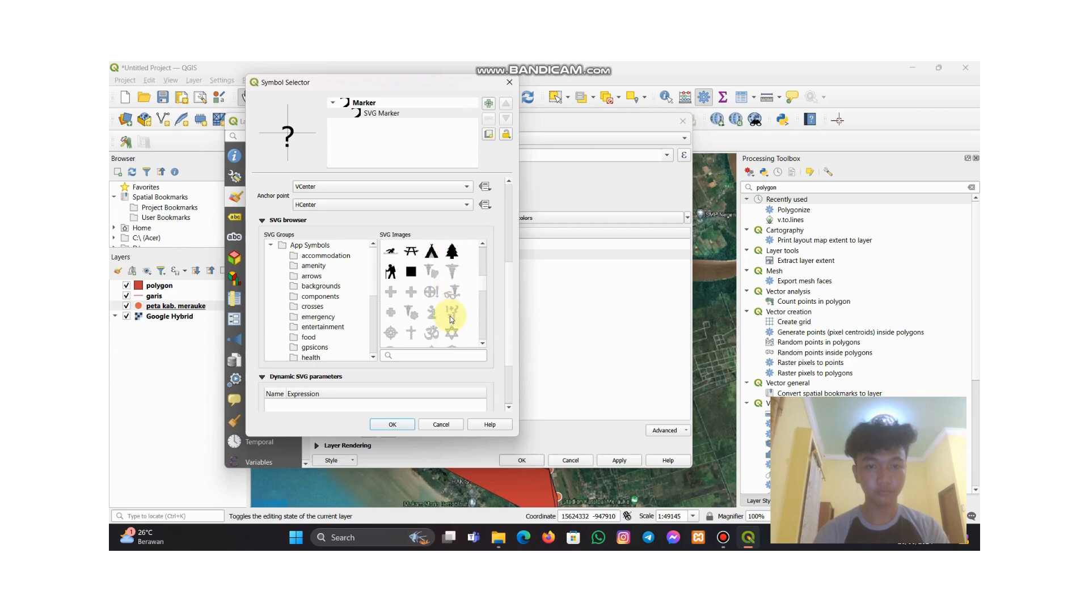
{"action": "scroll", "coordinate": [451, 315], "scroll_direction": "down", "scroll_amount": 3}
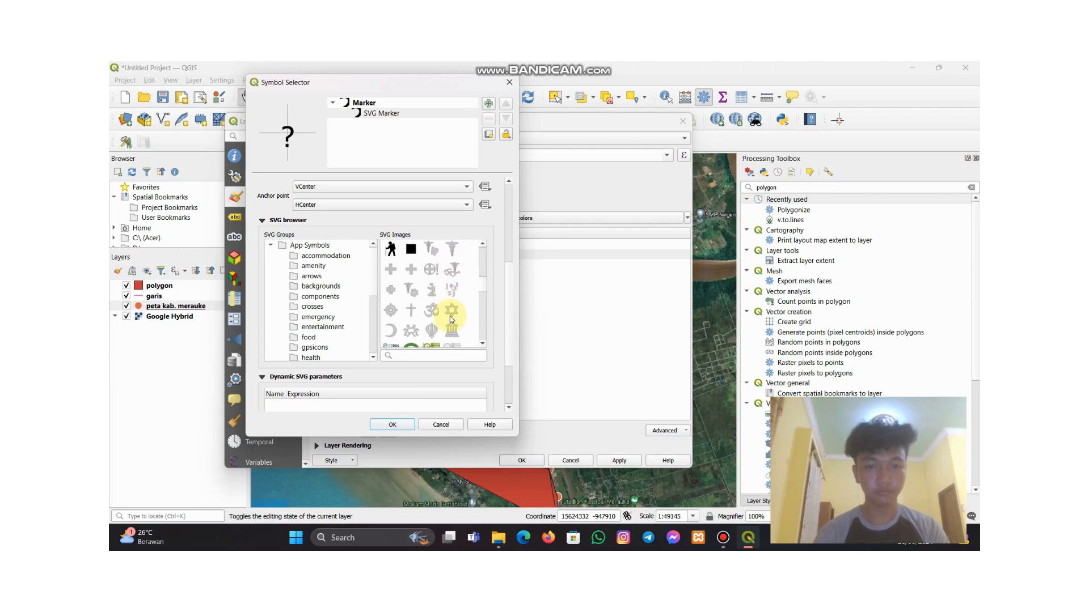
{"action": "left_click", "coordinate": [411, 302]}
{"action": "left_click", "coordinate": [393, 424]}
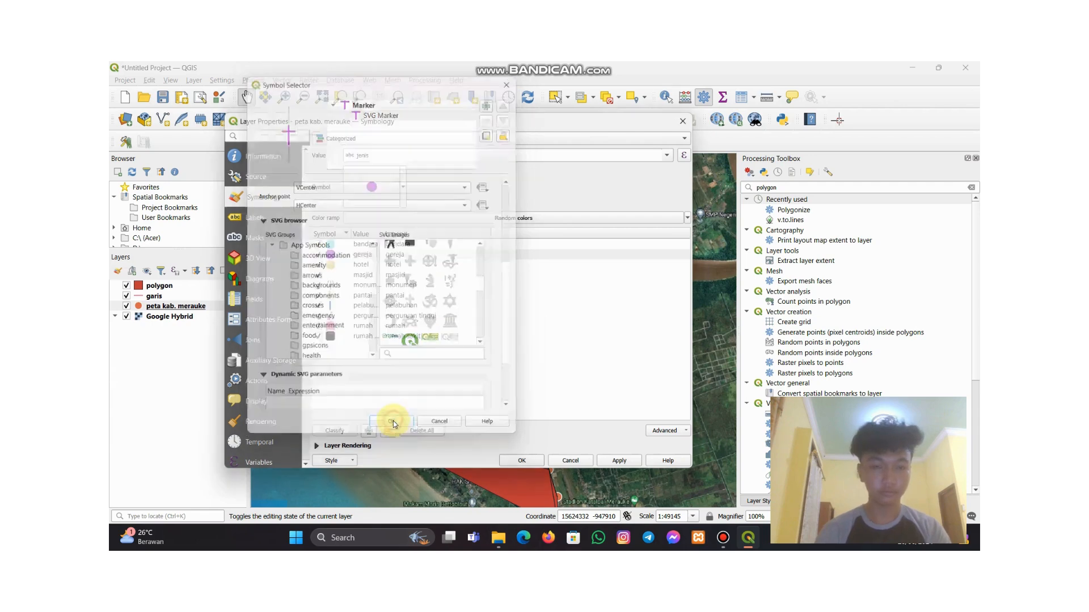
Change the bandara category's symbol to an SVG Marker with width and height of 10 millimetres
{"action": "double_click", "coordinate": [341, 245]}
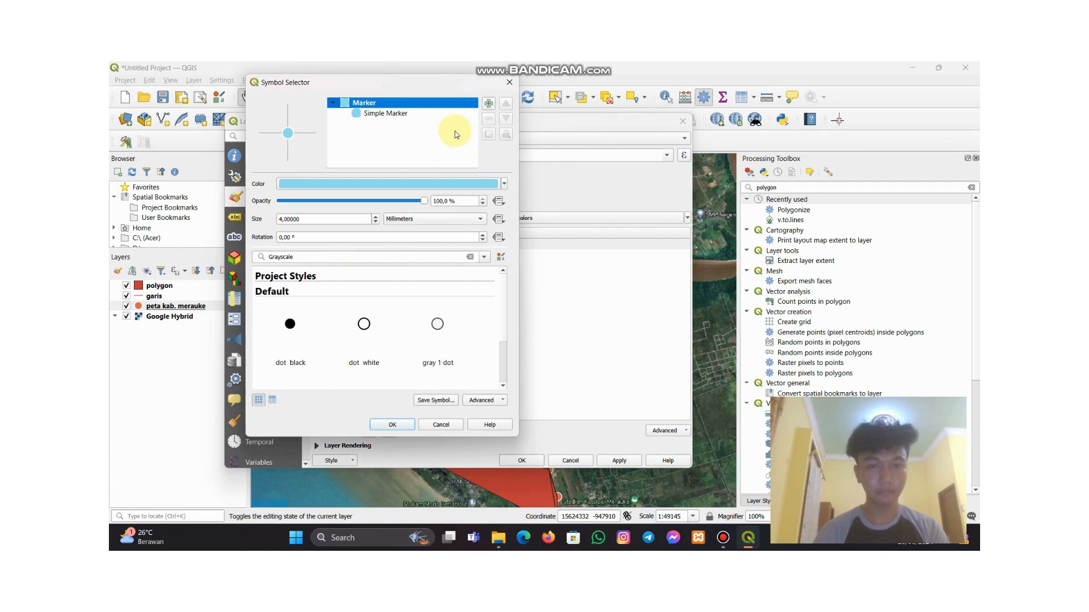
{"action": "left_click", "coordinate": [425, 113]}
{"action": "left_click", "coordinate": [349, 184]}
{"action": "left_click", "coordinate": [340, 196]}
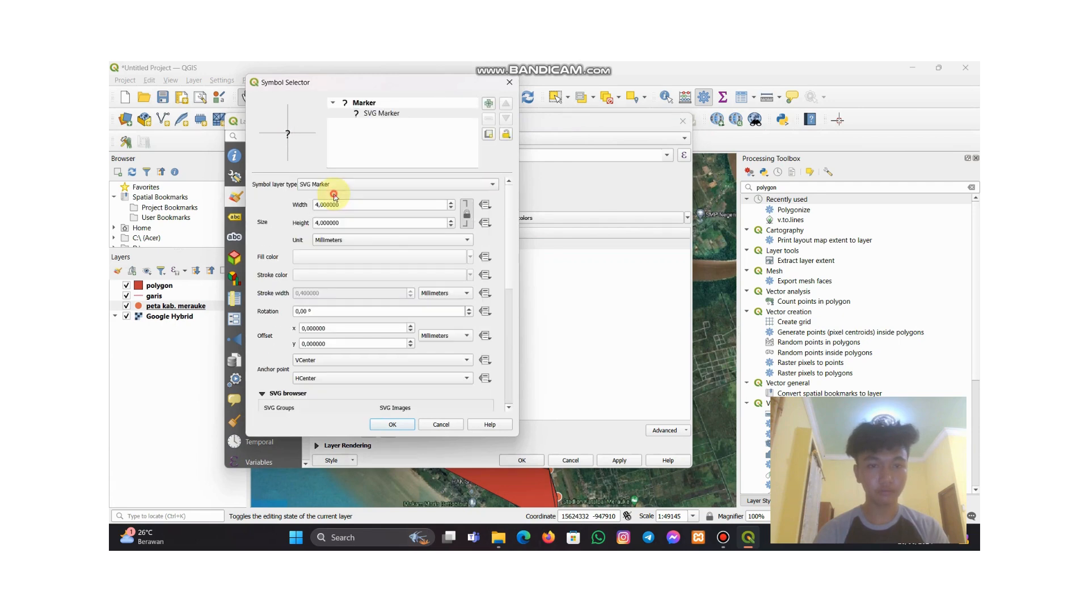
{"action": "double_click", "coordinate": [318, 204]}
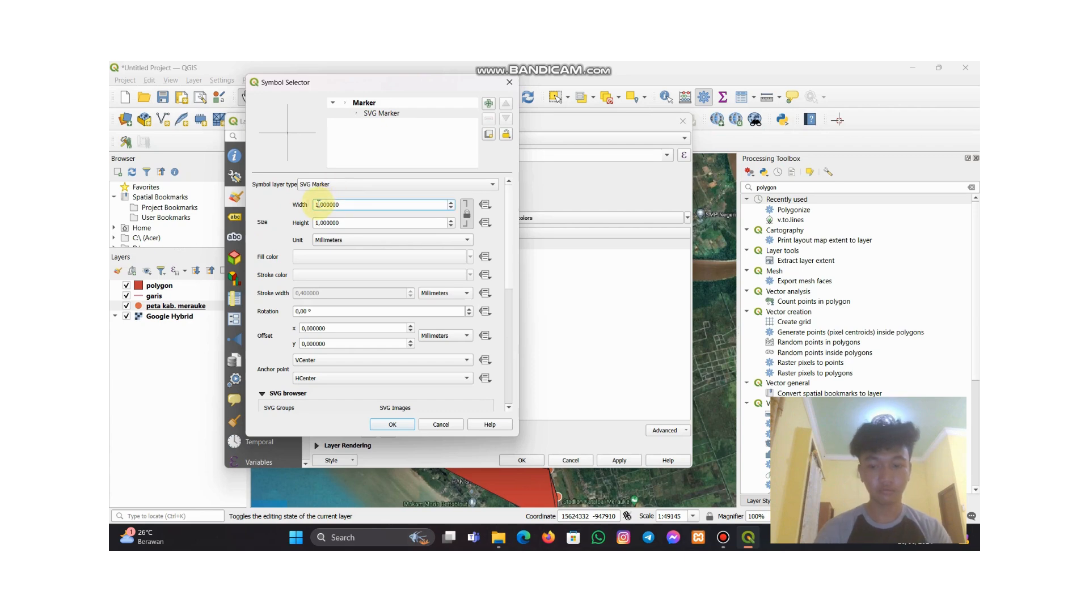
{"action": "type", "text": "10"}
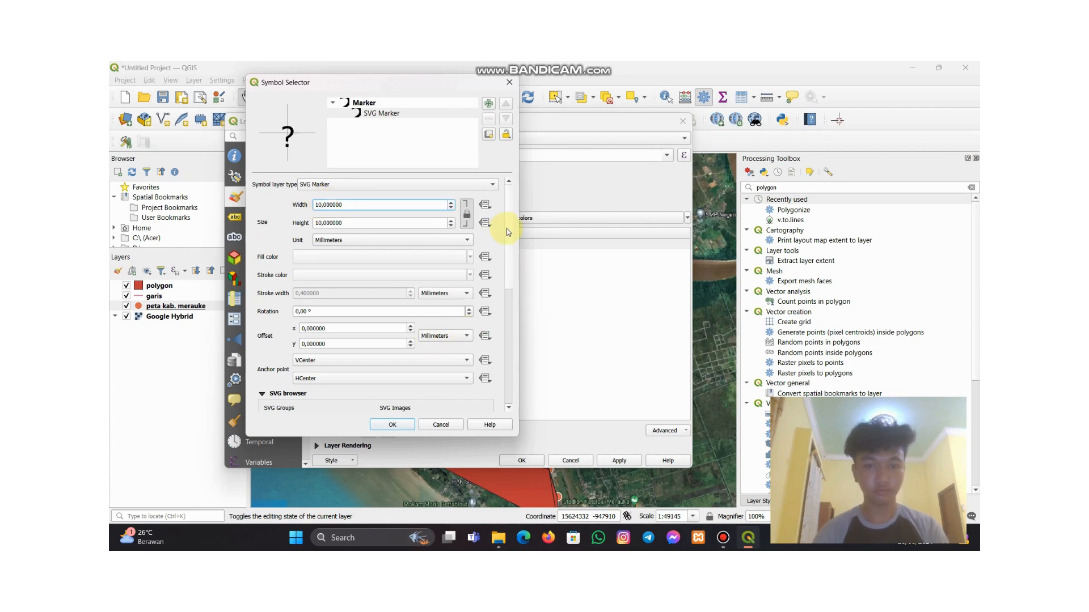
Choose an airplane image from the App Symbols group for the bandara symbol and accept the symbol
{"action": "left_click_drag", "start_coordinate": [506, 229], "coordinate": [522, 301]}
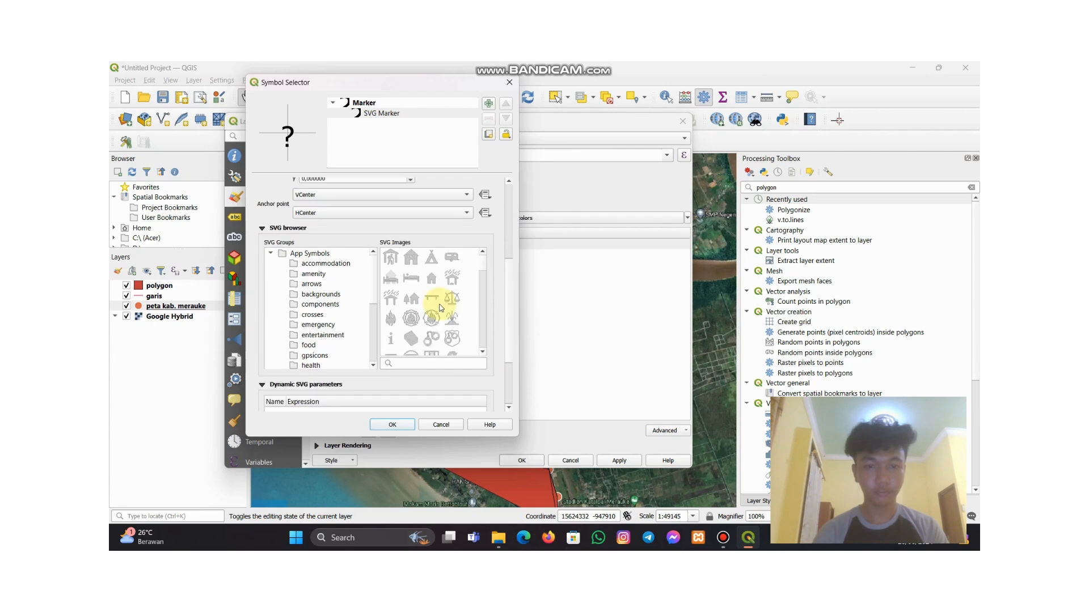
{"action": "scroll", "coordinate": [440, 305], "scroll_direction": "down", "scroll_amount": 10}
{"action": "scroll", "coordinate": [441, 307], "scroll_direction": "down", "scroll_amount": 15}
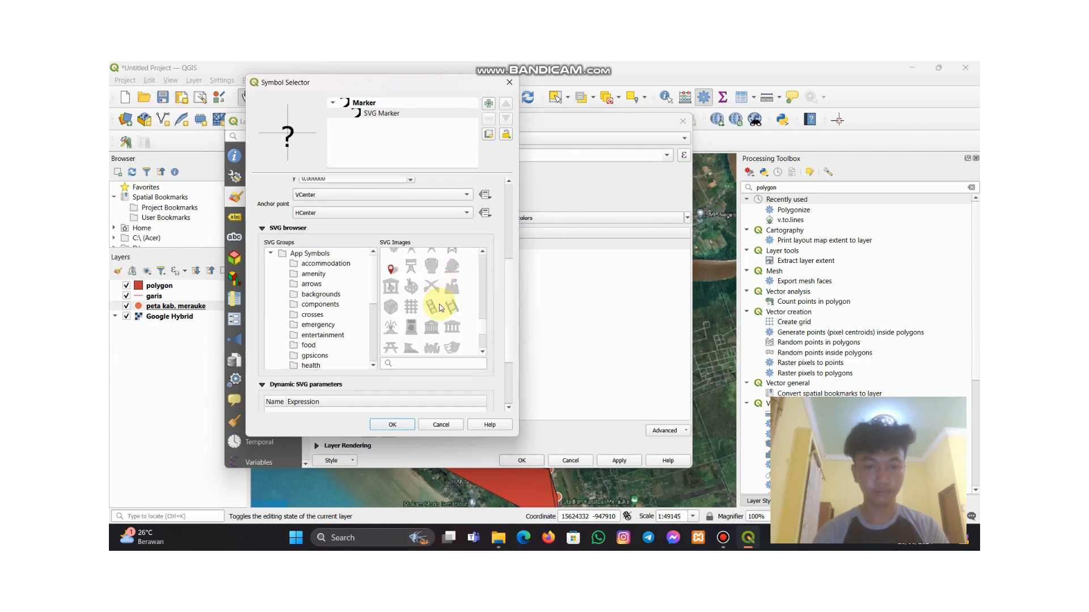
{"action": "scroll", "coordinate": [441, 307], "scroll_direction": "up", "scroll_amount": 1}
{"action": "scroll", "coordinate": [422, 244], "scroll_direction": "down", "scroll_amount": 5}
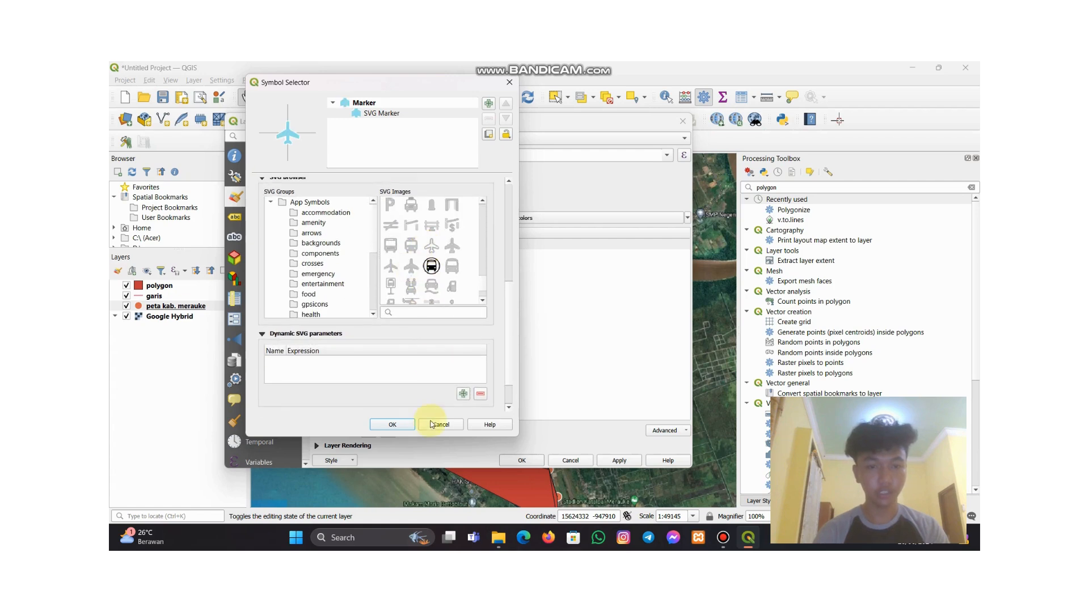
{"action": "left_click", "coordinate": [397, 424]}
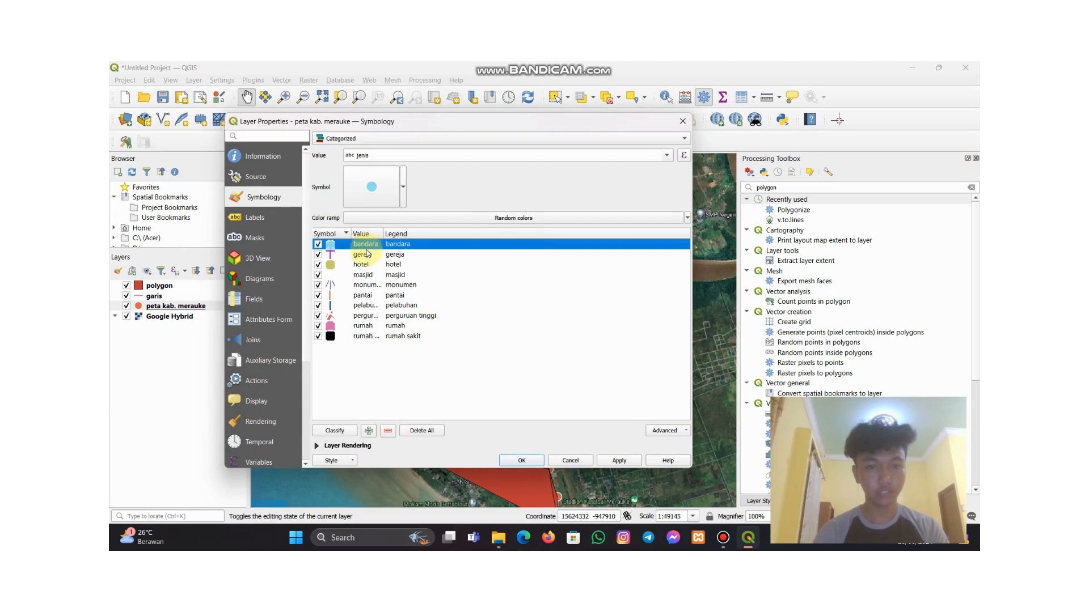
Change the hotel category's symbol to an SVG Marker with width and height of 10 millimetres
{"action": "double_click", "coordinate": [341, 266]}
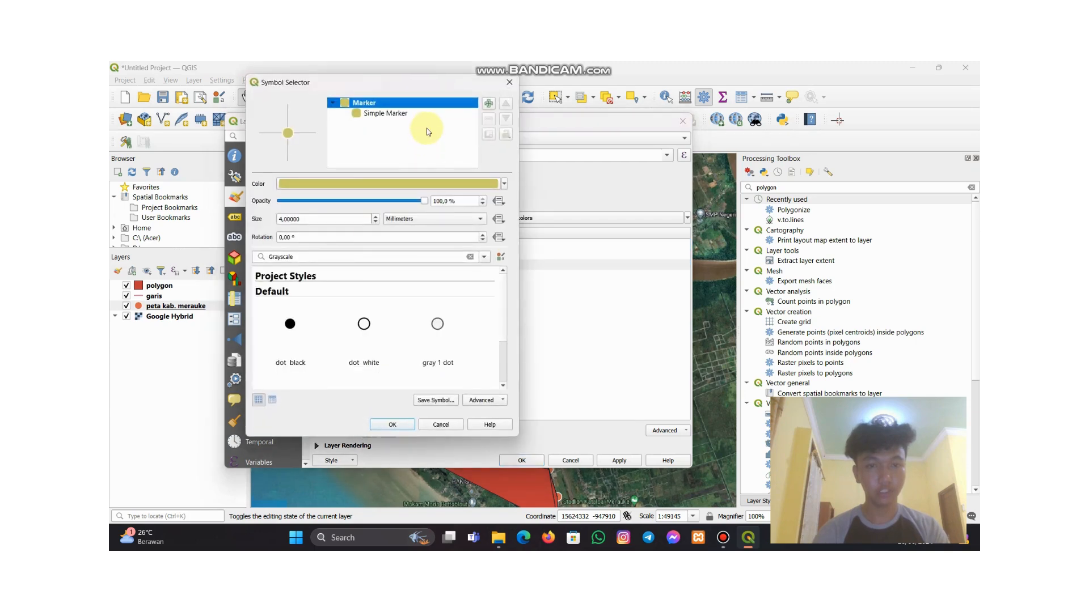
{"action": "left_click", "coordinate": [425, 113]}
{"action": "left_click", "coordinate": [374, 179]}
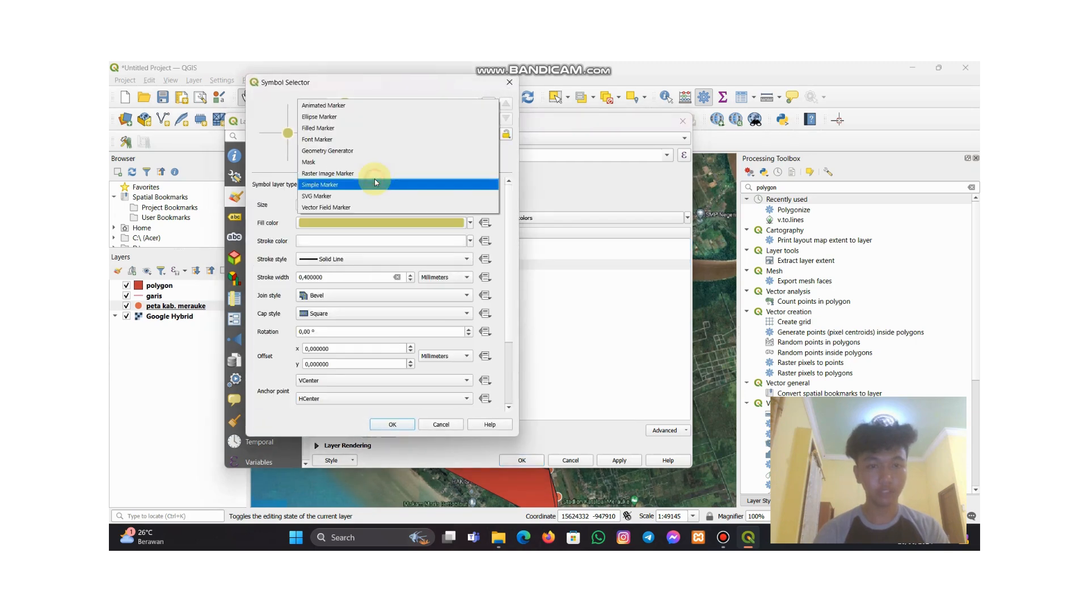
{"action": "left_click", "coordinate": [317, 195]}
{"action": "left_click", "coordinate": [319, 205]}
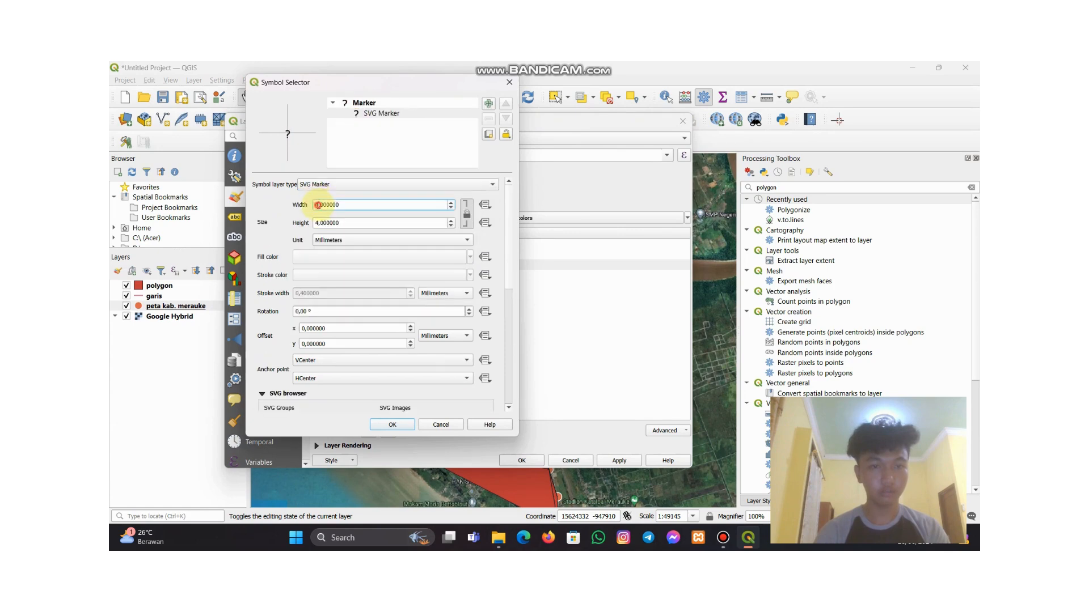
{"action": "key", "text": "BackSpace"}
{"action": "type", "text": "10"}
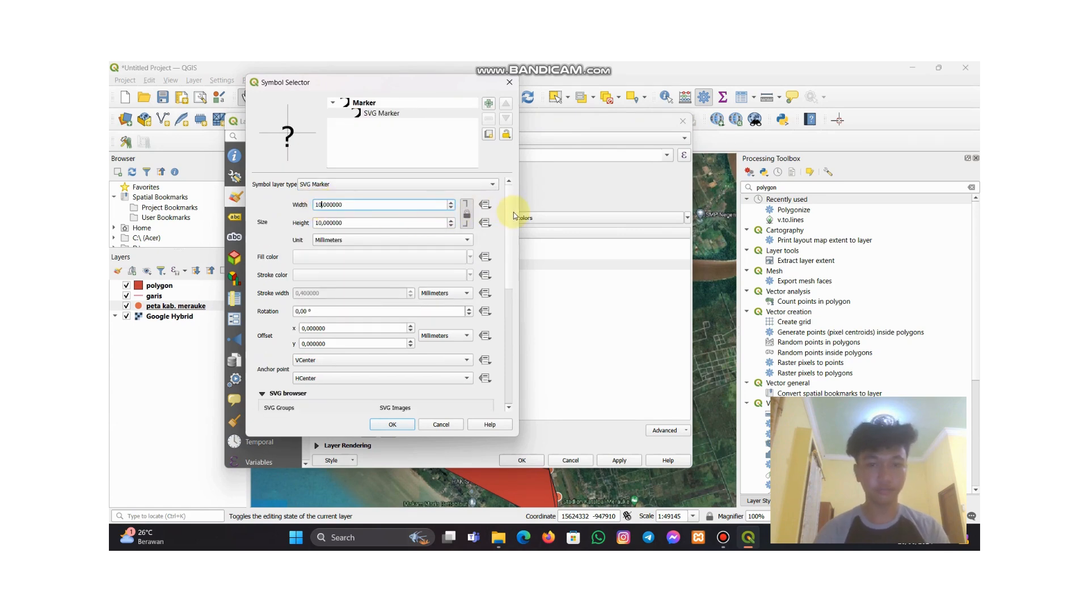
Choose the house-with-tree image from the App Symbols group for the hotel symbol, and accept the symbol and the layer properties
{"action": "left_click_drag", "start_coordinate": [511, 217], "coordinate": [511, 290]}
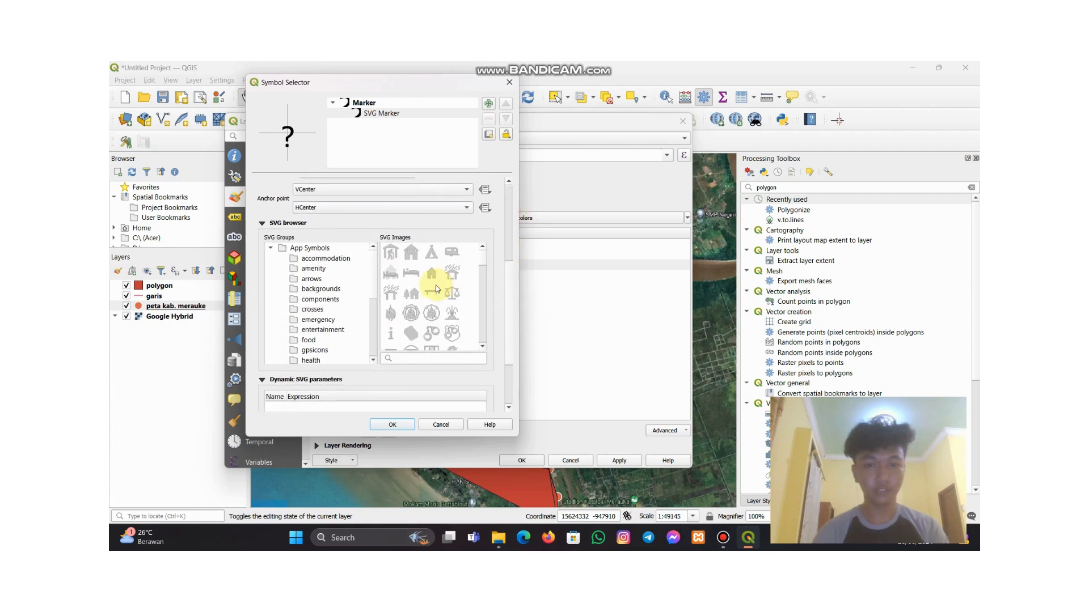
{"action": "scroll", "coordinate": [435, 289], "scroll_direction": "down", "scroll_amount": 1}
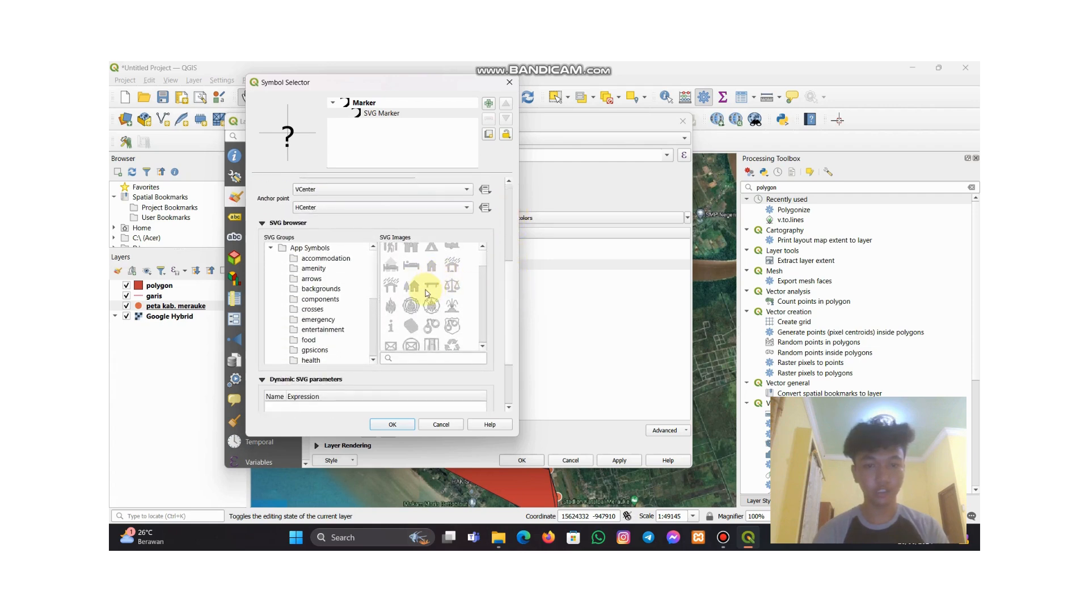
{"action": "scroll", "coordinate": [426, 293], "scroll_direction": "down", "scroll_amount": 10}
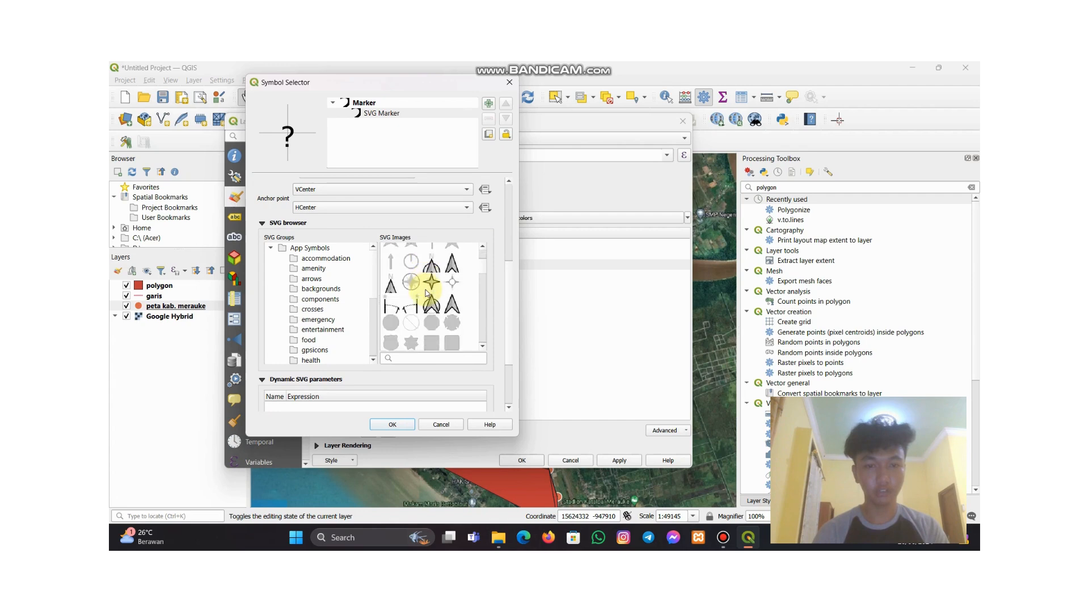
{"action": "scroll", "coordinate": [426, 293], "scroll_direction": "up", "scroll_amount": 10}
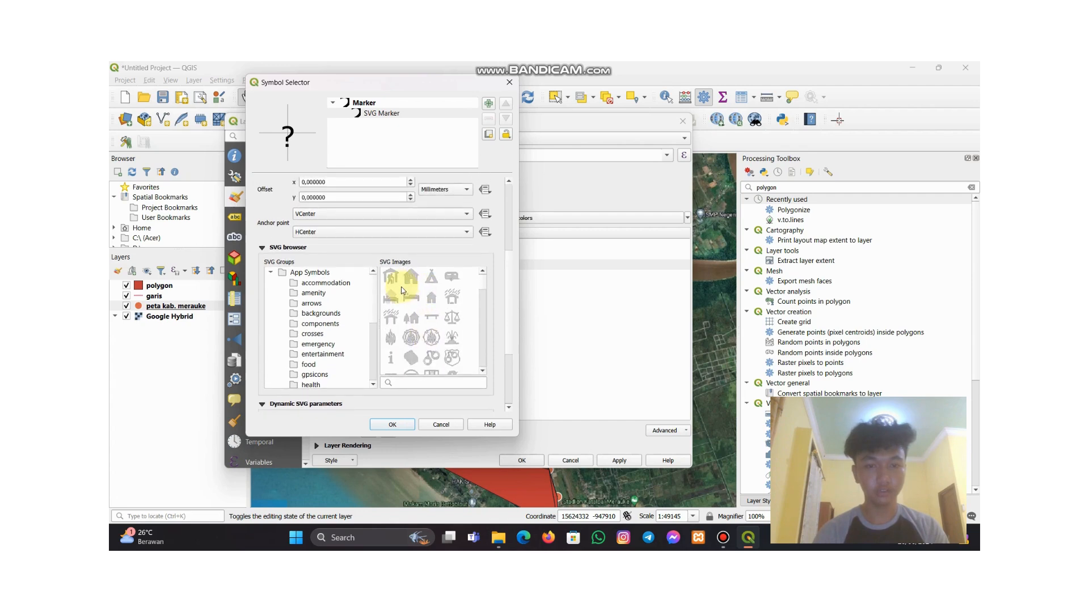
{"action": "left_click", "coordinate": [413, 321]}
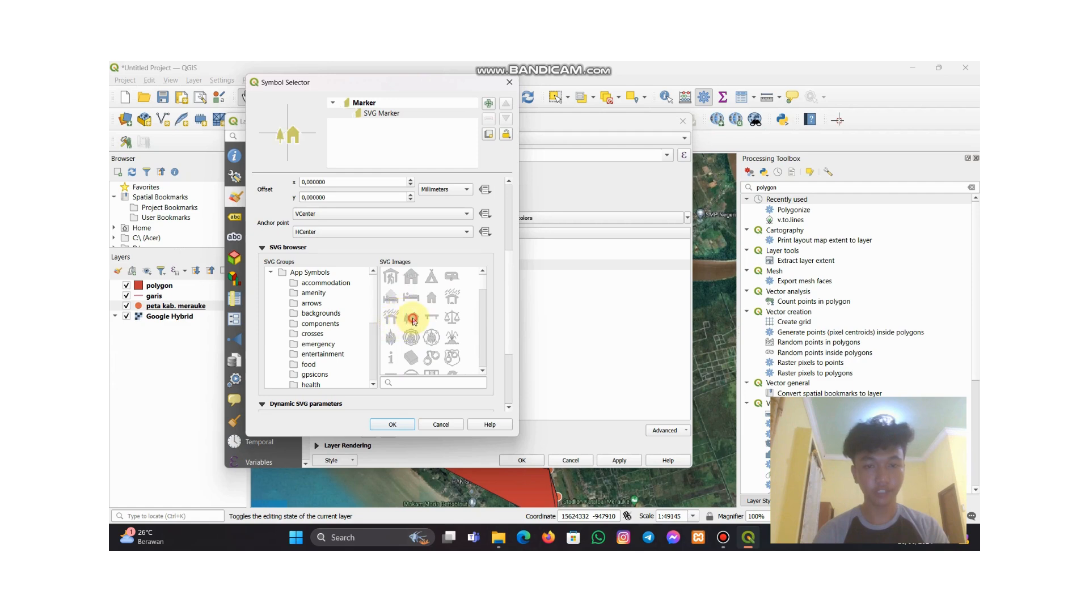
{"action": "left_click", "coordinate": [393, 425]}
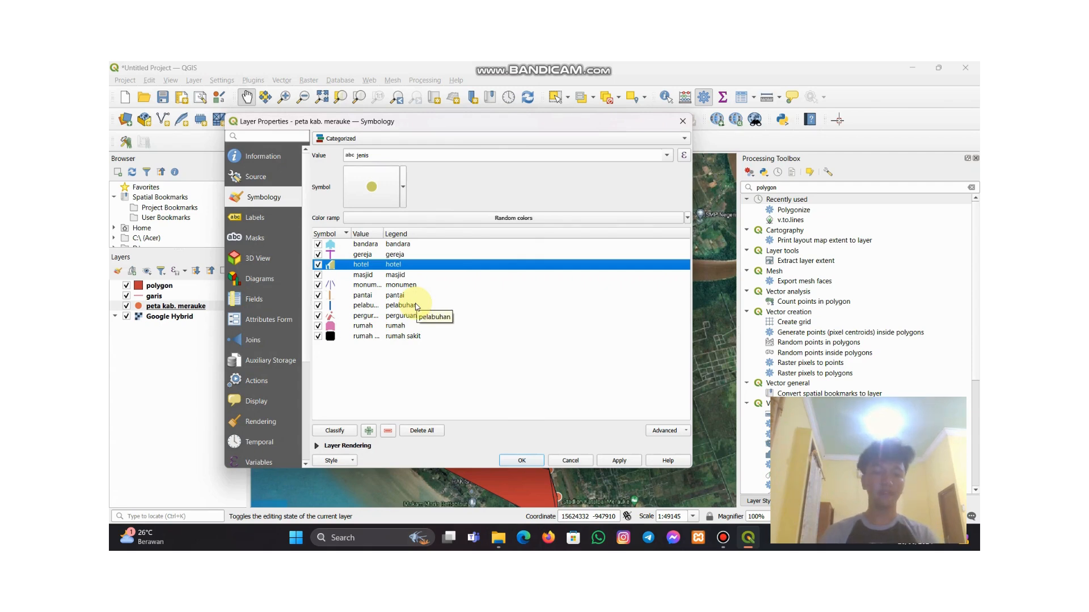
{"action": "left_click", "coordinate": [523, 462]}
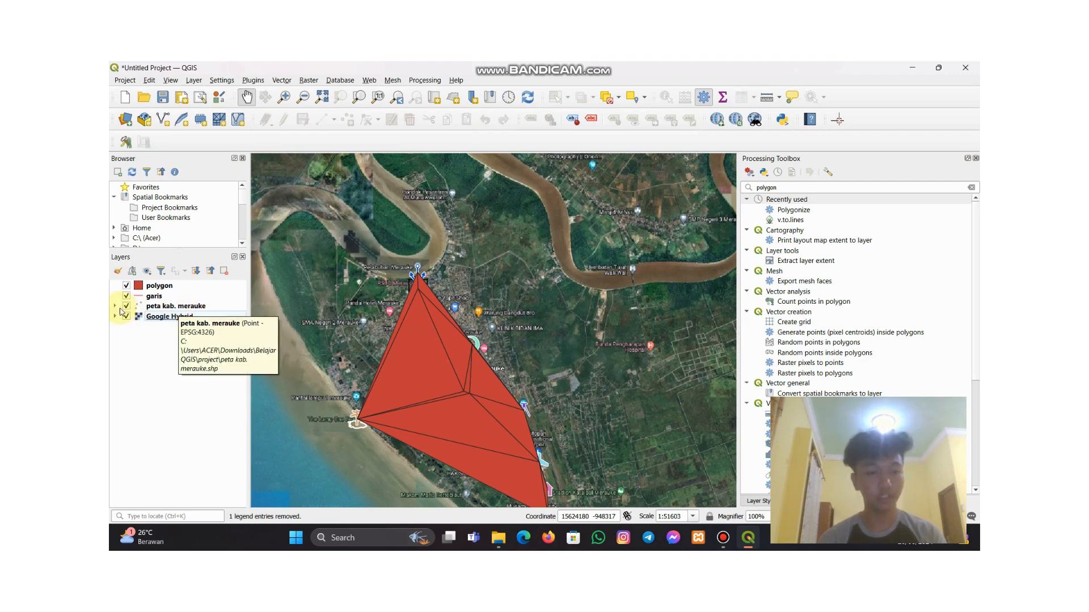
Expand the peta kab. merauke layer's legend and examine the marker symbol of each jenis category from bandara to rumah sakit
{"action": "left_click", "coordinate": [115, 307]}
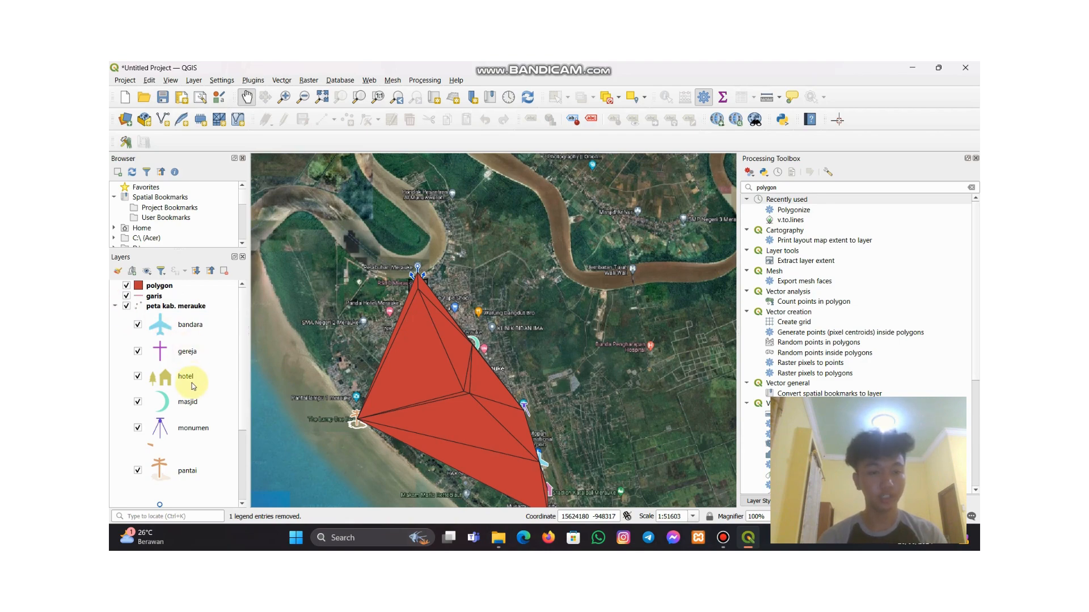
{"action": "scroll", "coordinate": [193, 382], "scroll_direction": "down", "scroll_amount": 3}
{"action": "scroll", "coordinate": [193, 386], "scroll_direction": "down", "scroll_amount": 2}
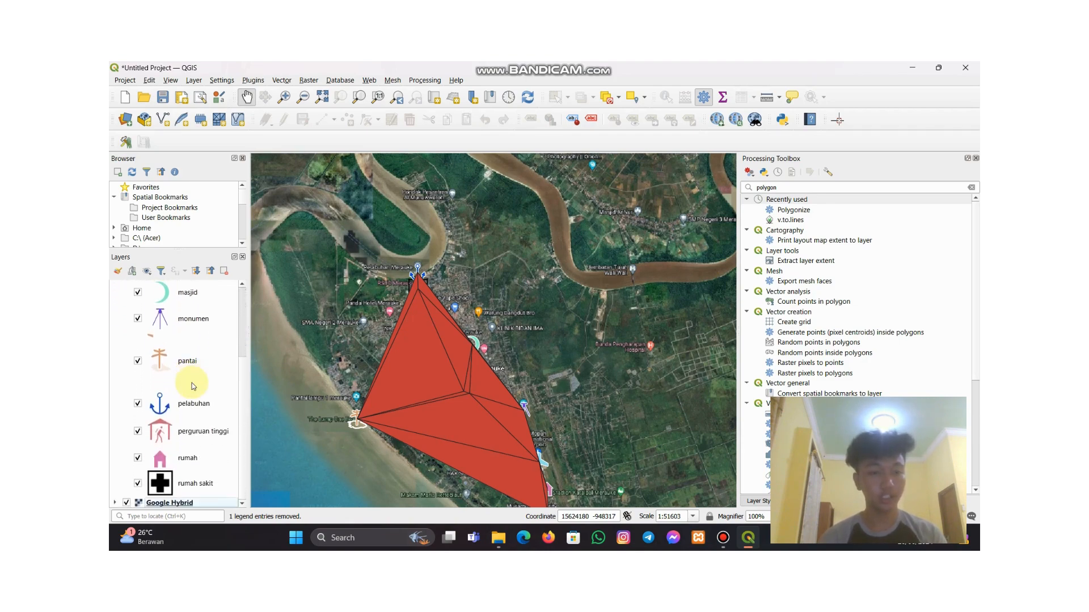
{"action": "scroll", "coordinate": [192, 386], "scroll_direction": "up", "scroll_amount": 5}
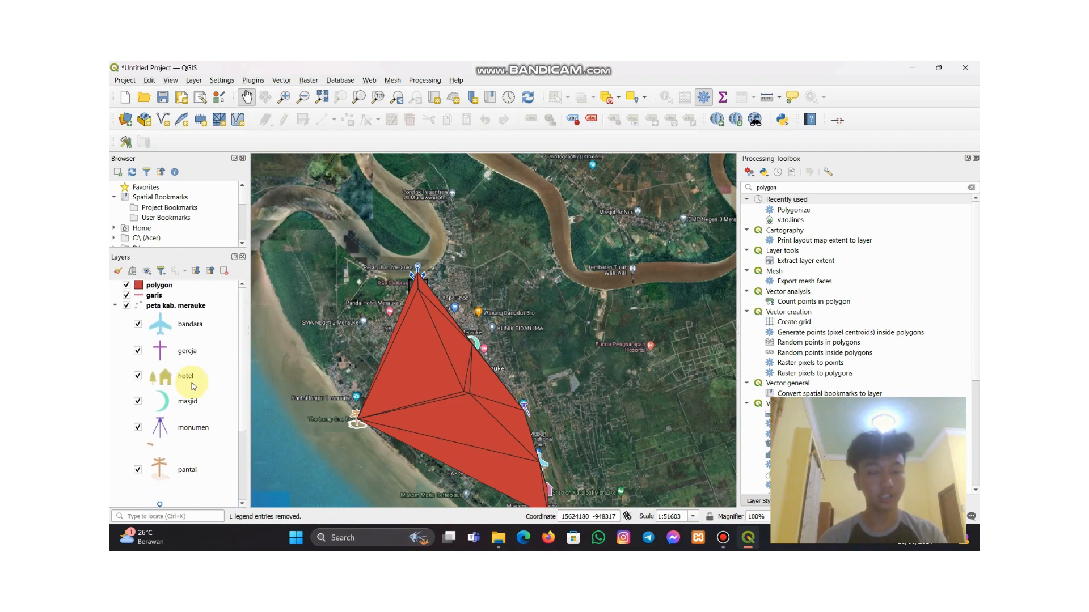
{"action": "scroll", "coordinate": [192, 383], "scroll_direction": "down", "scroll_amount": 2}
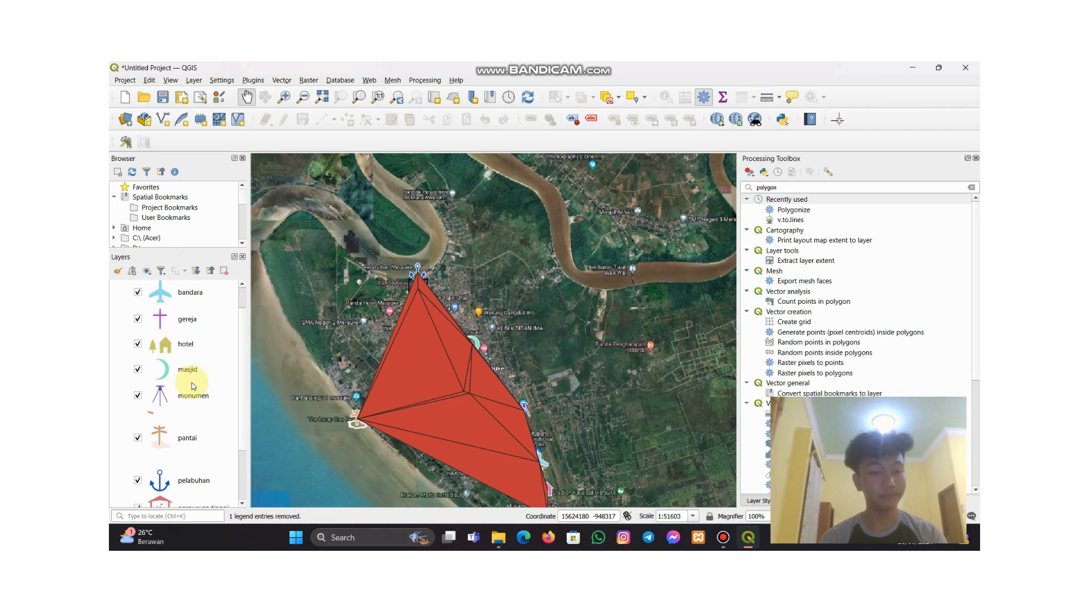
{"action": "scroll", "coordinate": [174, 391], "scroll_direction": "up", "scroll_amount": 2}
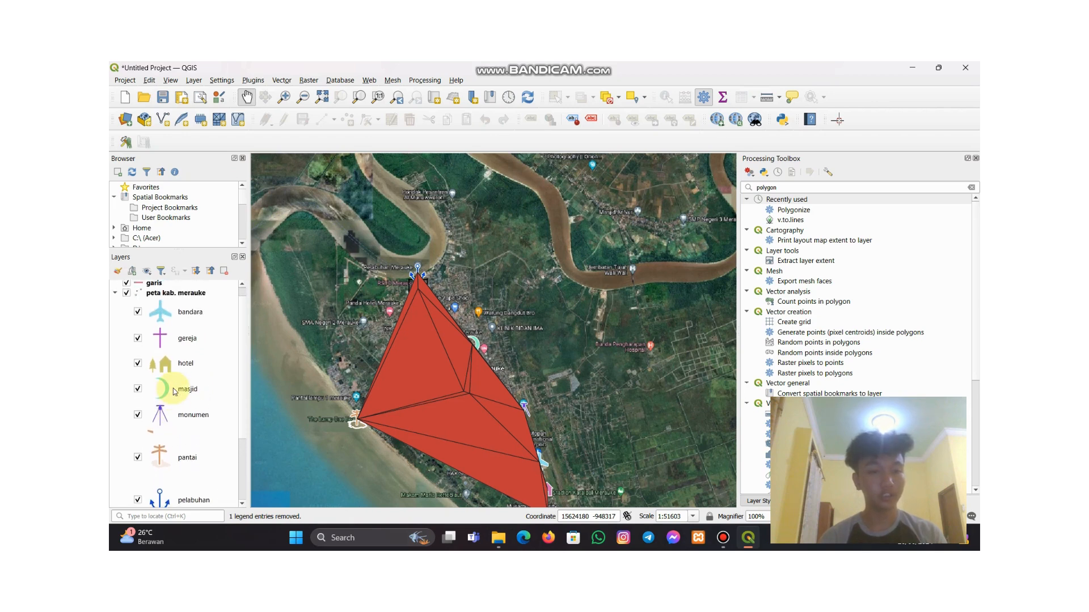
{"action": "scroll", "coordinate": [174, 391], "scroll_direction": "down", "scroll_amount": 3}
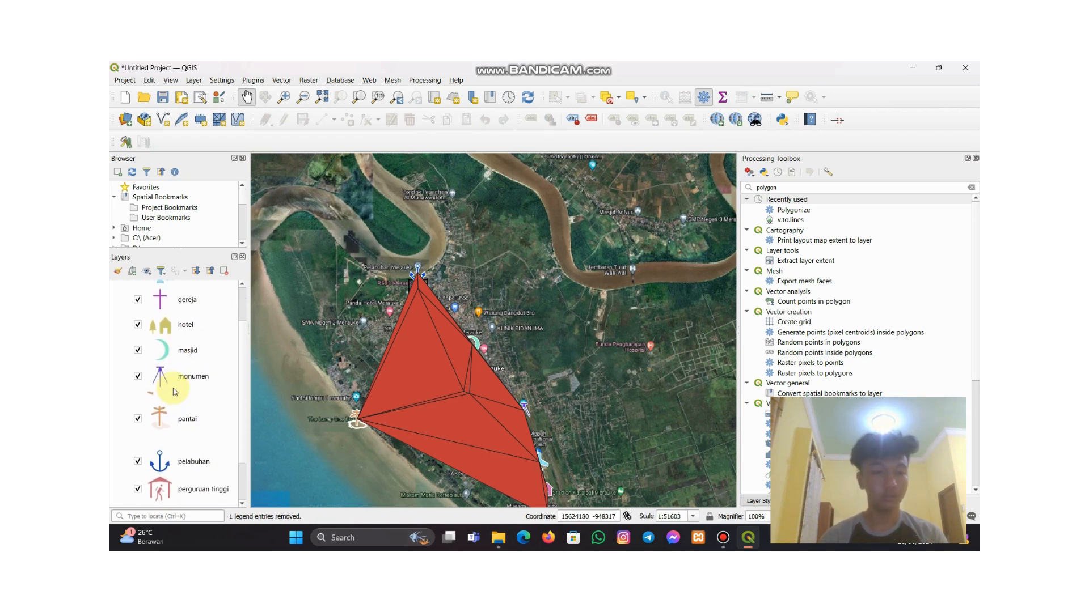
{"action": "scroll", "coordinate": [174, 391], "scroll_direction": "up", "scroll_amount": 2}
{"action": "scroll", "coordinate": [174, 391], "scroll_direction": "down", "scroll_amount": 1}
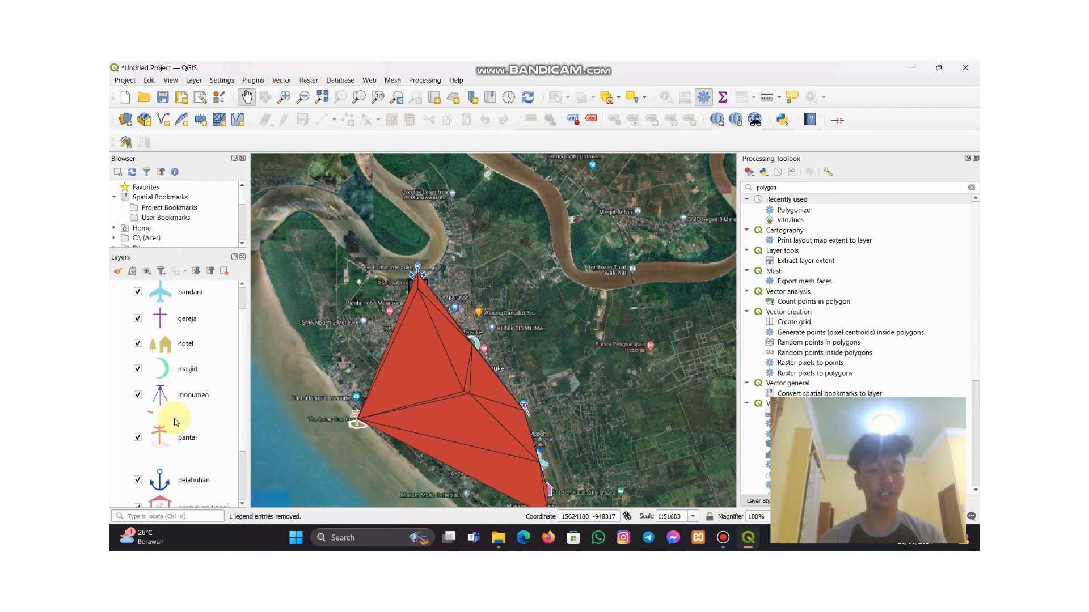
{"action": "scroll", "coordinate": [176, 422], "scroll_direction": "down", "scroll_amount": 1}
{"action": "scroll", "coordinate": [176, 422], "scroll_direction": "down", "scroll_amount": 1}
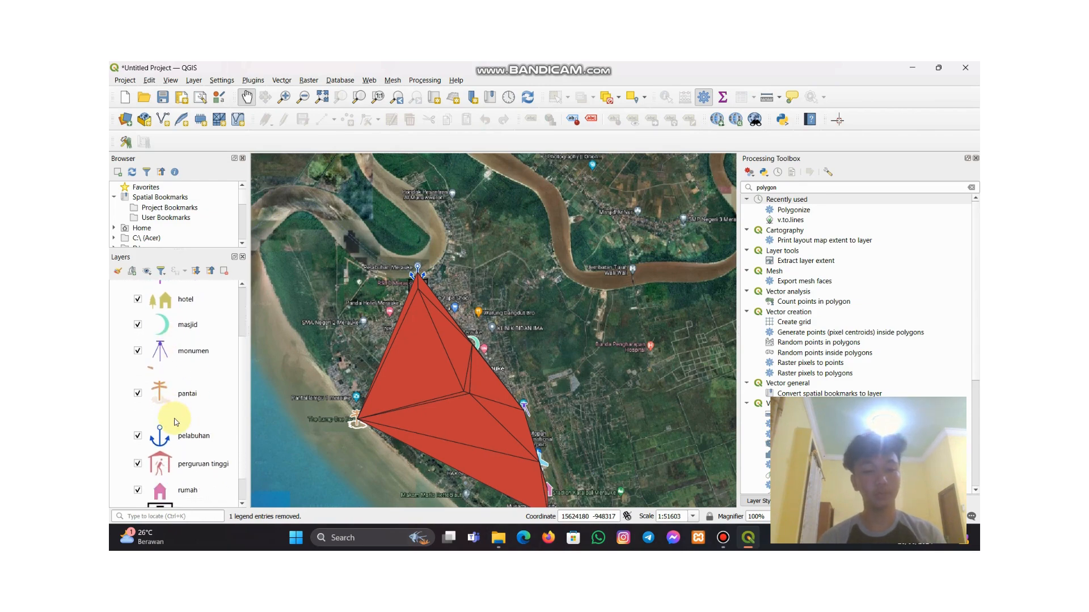
{"action": "scroll", "coordinate": [176, 422], "scroll_direction": "down", "scroll_amount": 1}
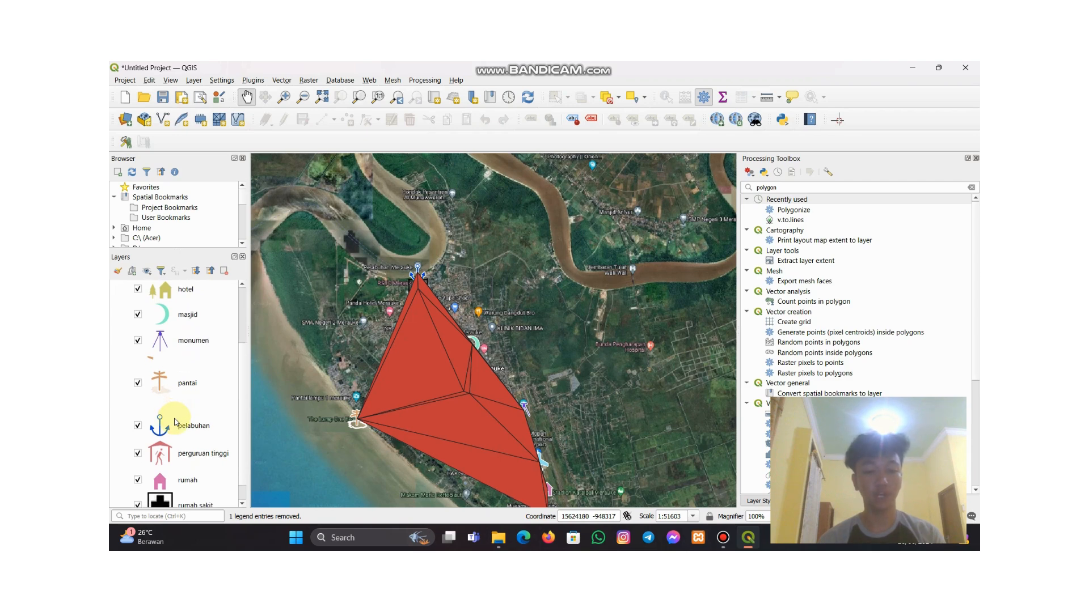
{"action": "scroll", "coordinate": [176, 422], "scroll_direction": "down", "scroll_amount": 1}
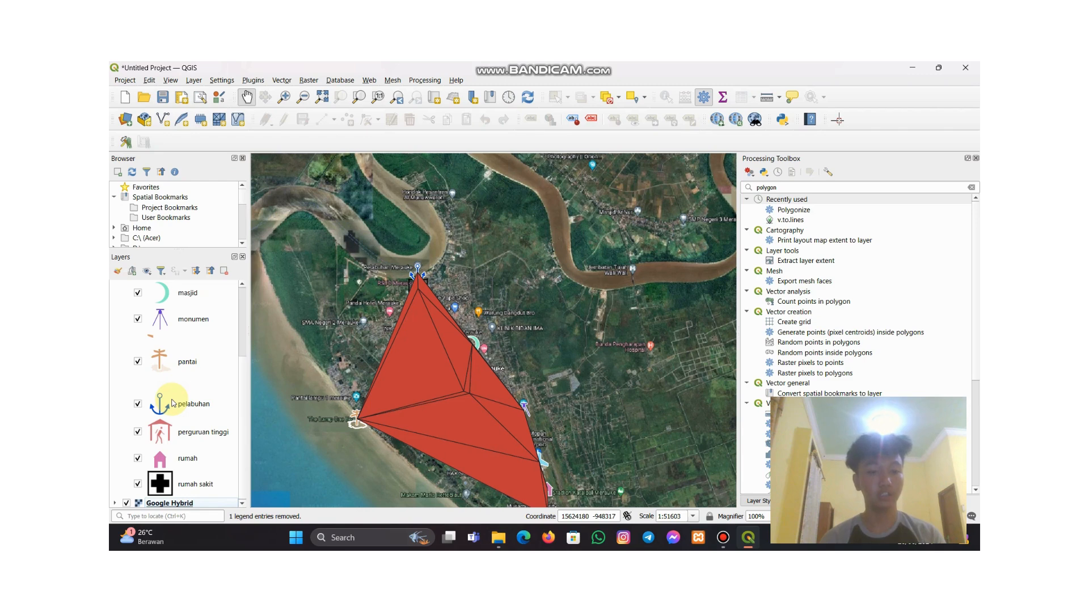
{"action": "scroll", "coordinate": [174, 403], "scroll_direction": "up", "scroll_amount": 3}
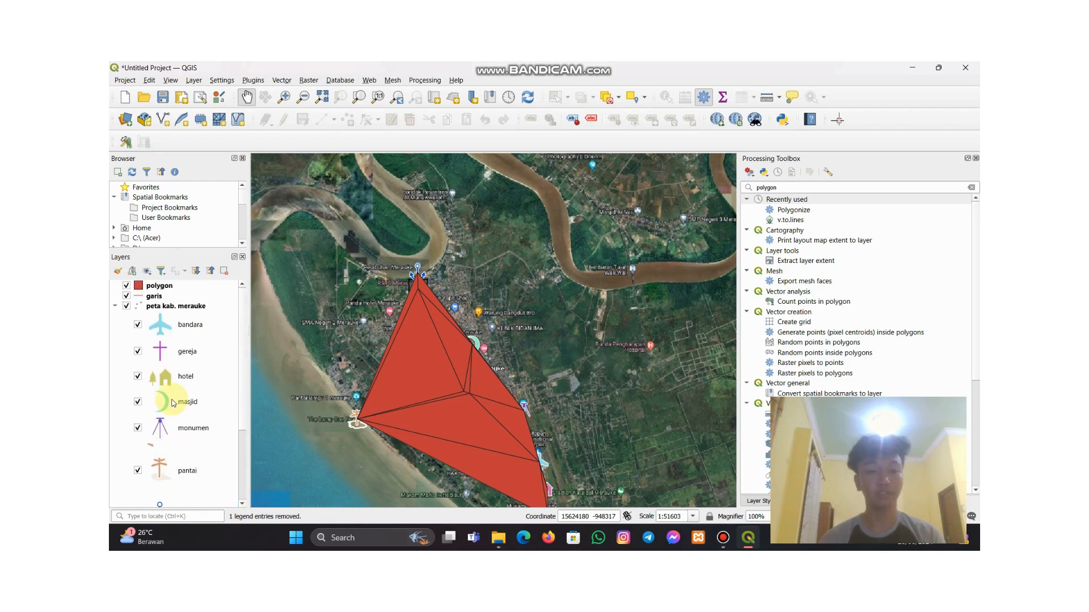
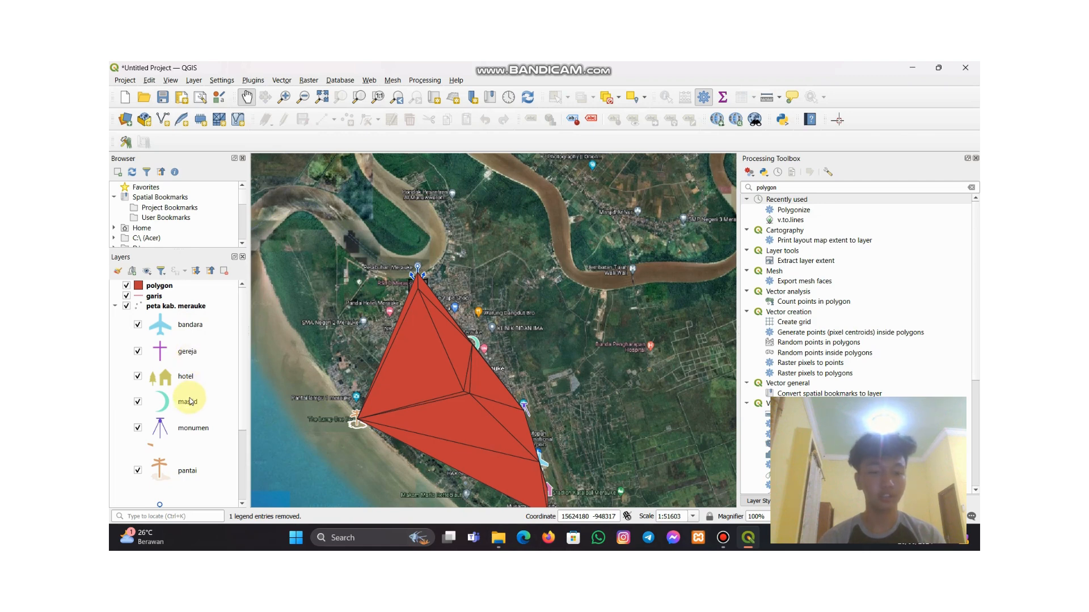
{"action": "scroll", "coordinate": [193, 397], "scroll_direction": "down", "scroll_amount": 3}
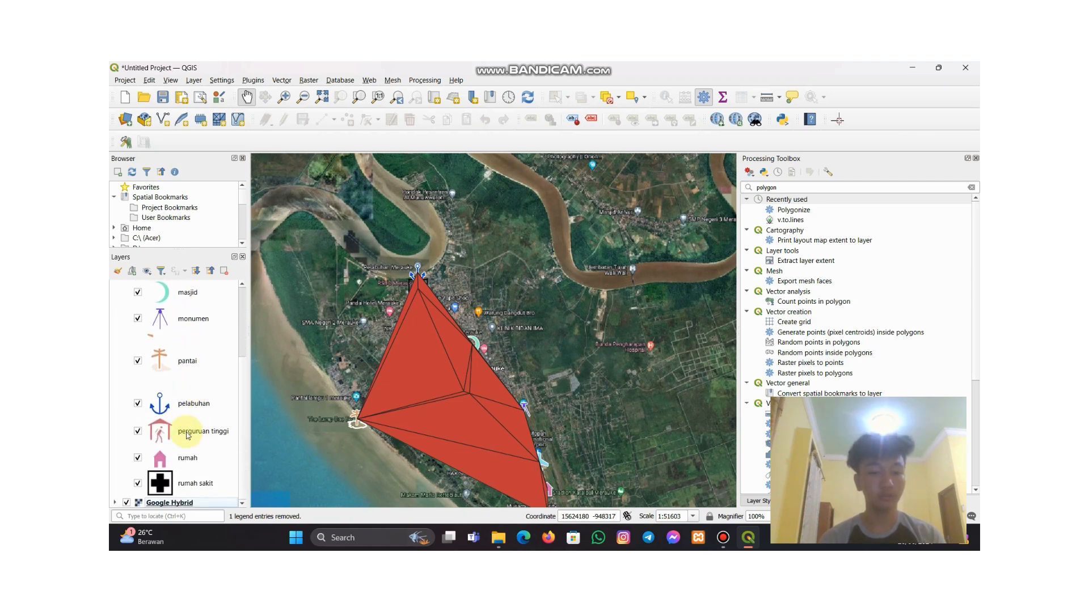
{"action": "scroll", "coordinate": [188, 436], "scroll_direction": "up", "scroll_amount": 3}
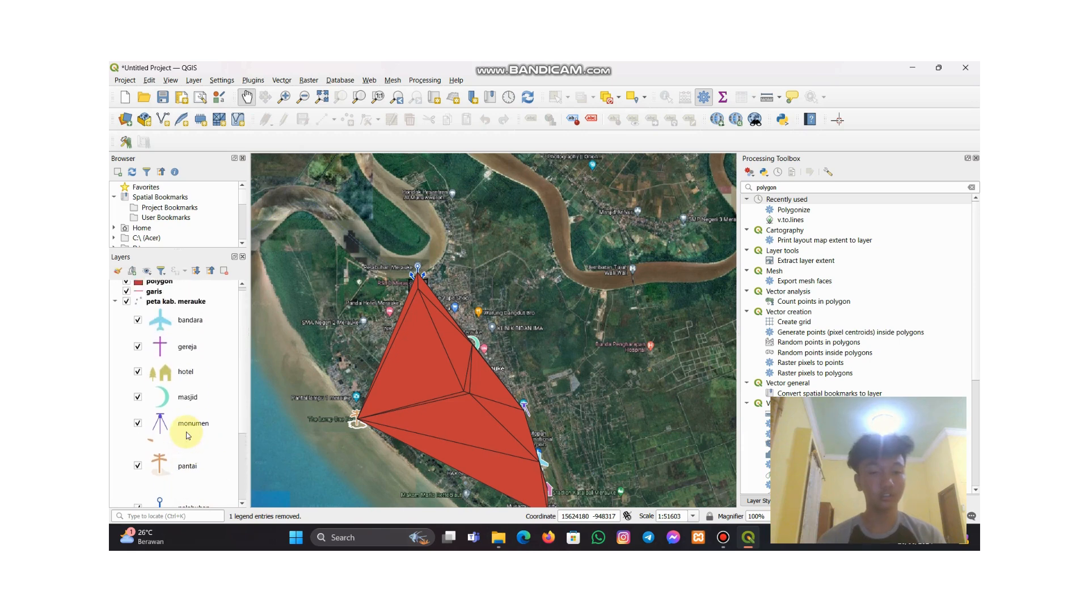
{"action": "scroll", "coordinate": [188, 435], "scroll_direction": "down", "scroll_amount": 2}
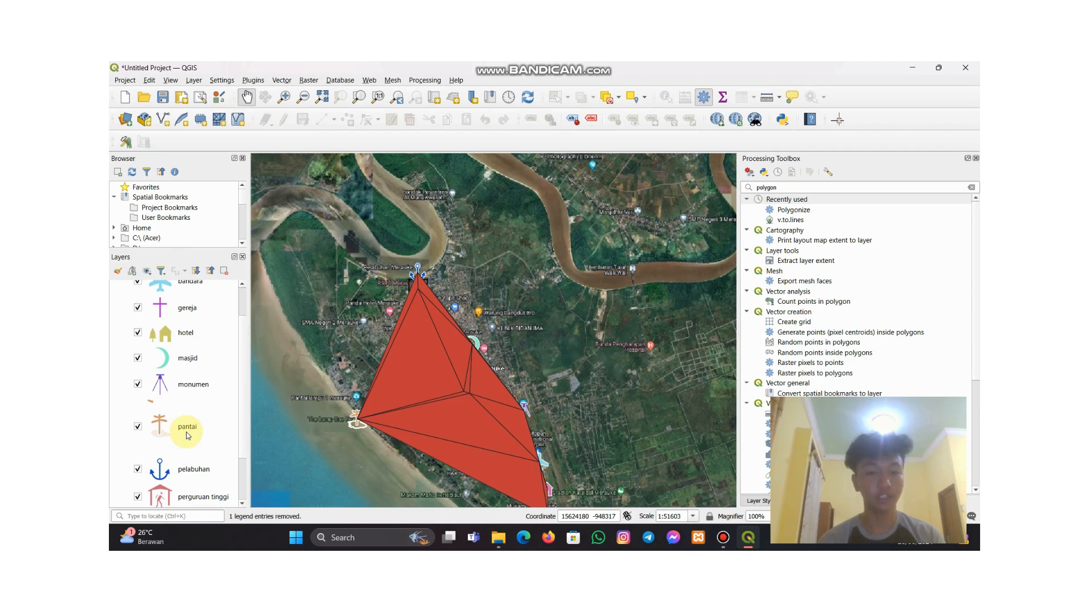
{"action": "scroll", "coordinate": [170, 416], "scroll_direction": "down", "scroll_amount": 2}
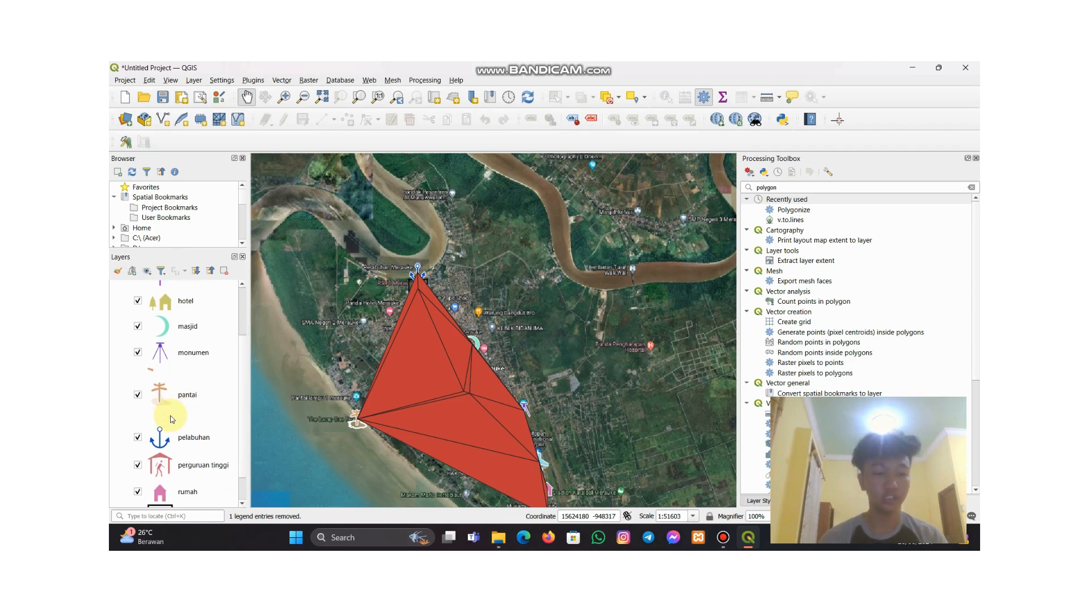
Look through the remaining jenis symbols in the peta kab. merauke legend and collapse the legend
{"action": "scroll", "coordinate": [170, 417], "scroll_direction": "down", "scroll_amount": 2}
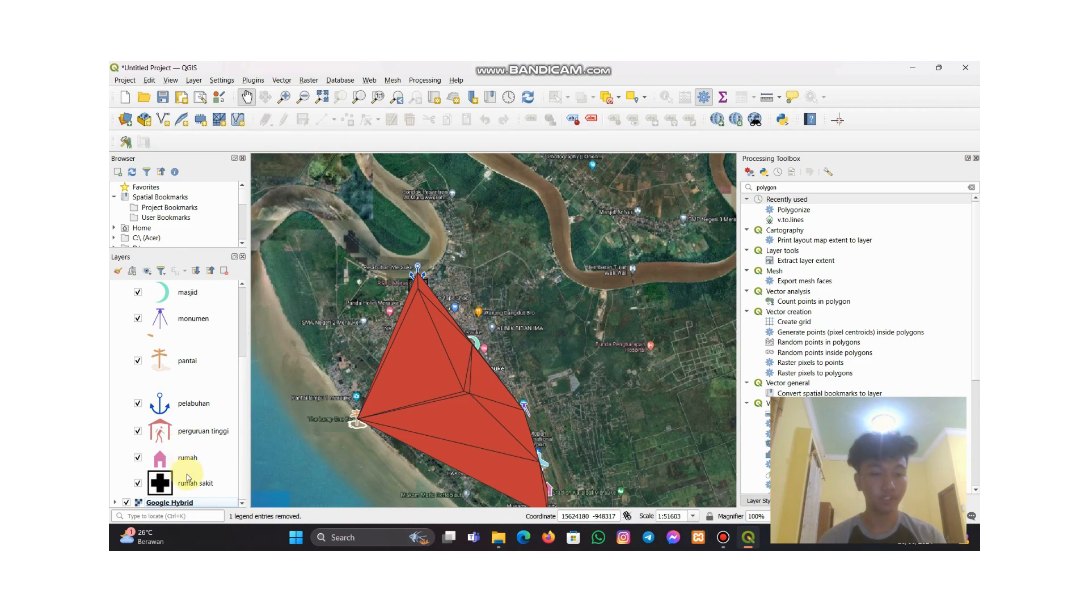
{"action": "scroll", "coordinate": [164, 332], "scroll_direction": "up", "scroll_amount": 6}
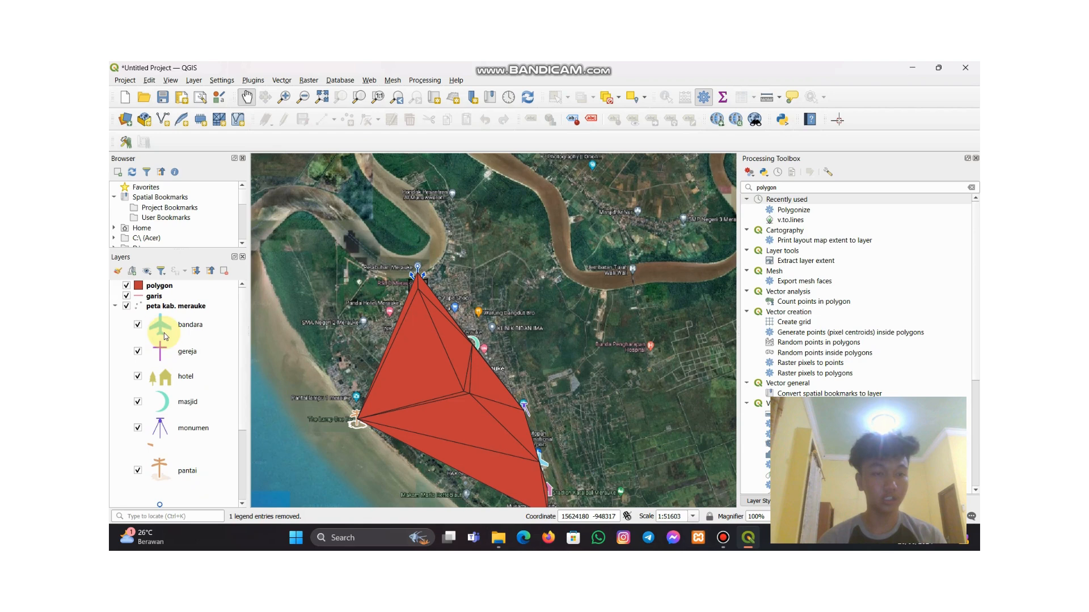
{"action": "left_click", "coordinate": [116, 307]}
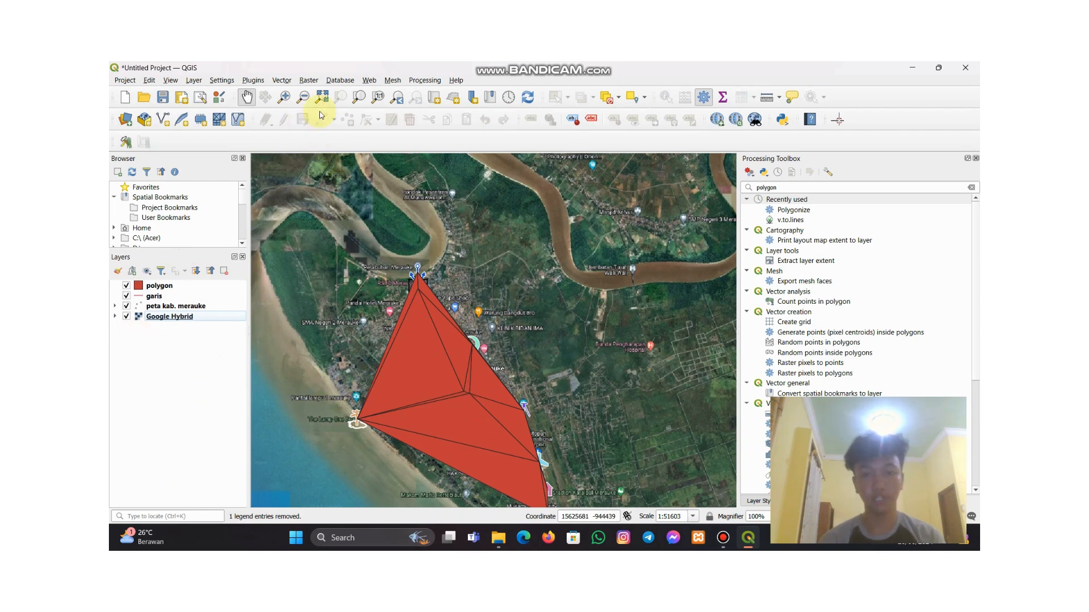
Add the Google Labels basemap to the project from the QuickMapServices list of Google services
{"action": "left_click", "coordinate": [717, 121]}
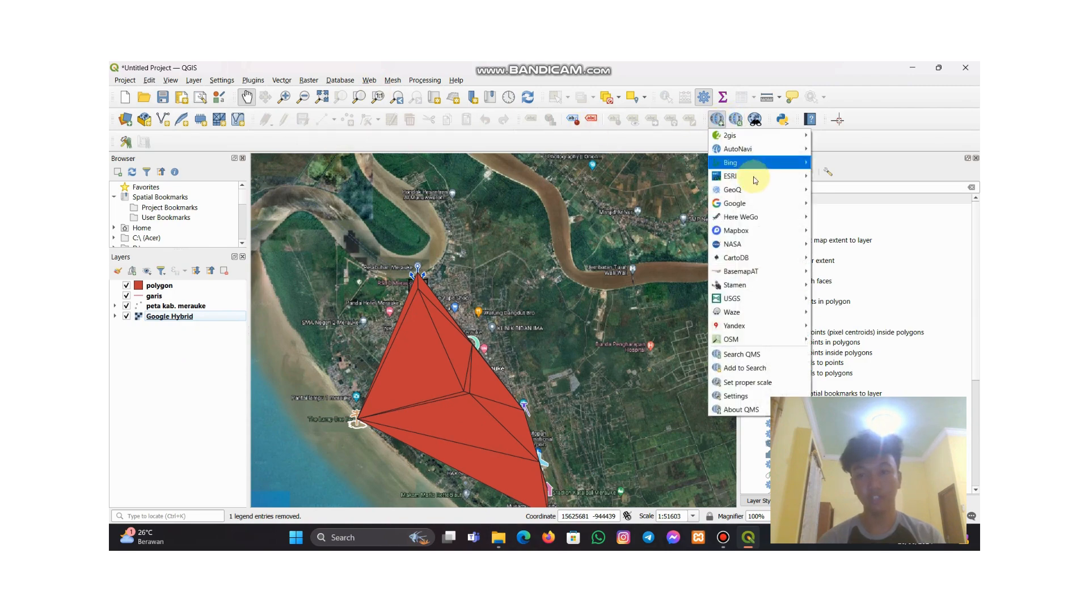
{"action": "mouse_move", "coordinate": [760, 203]}
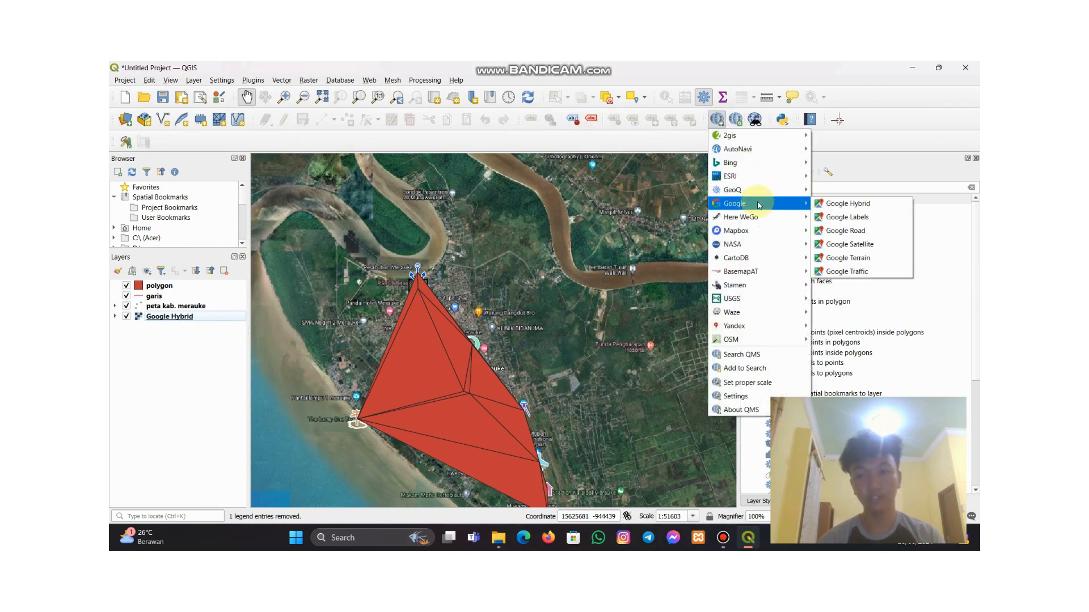
{"action": "left_click", "coordinate": [832, 218]}
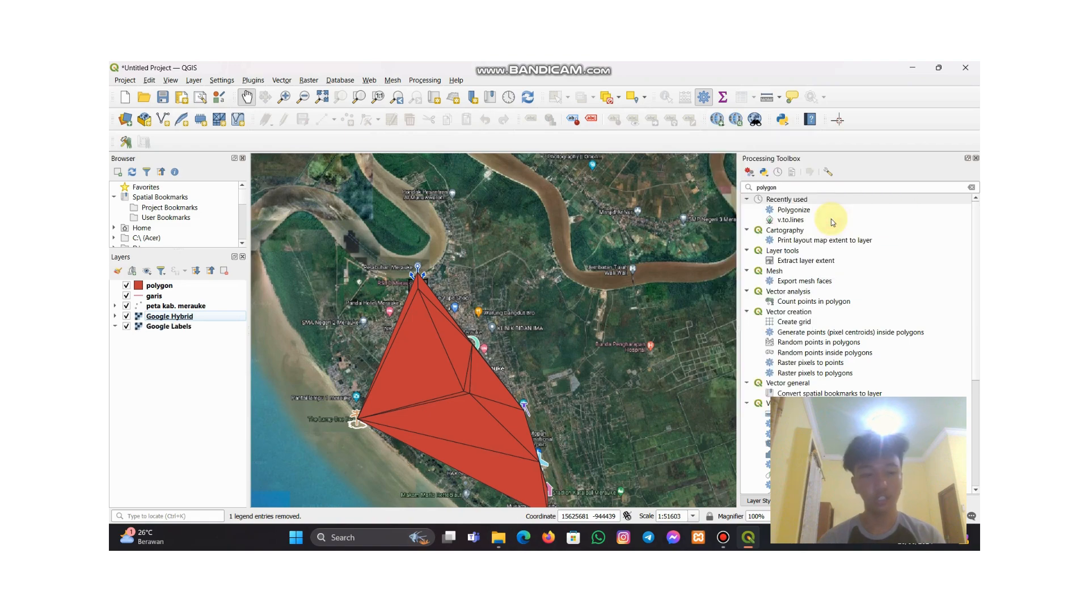
Hide the Google Hybrid layer to view the Google Labels map alone, and show Google Hybrid again
{"action": "left_click", "coordinate": [126, 316]}
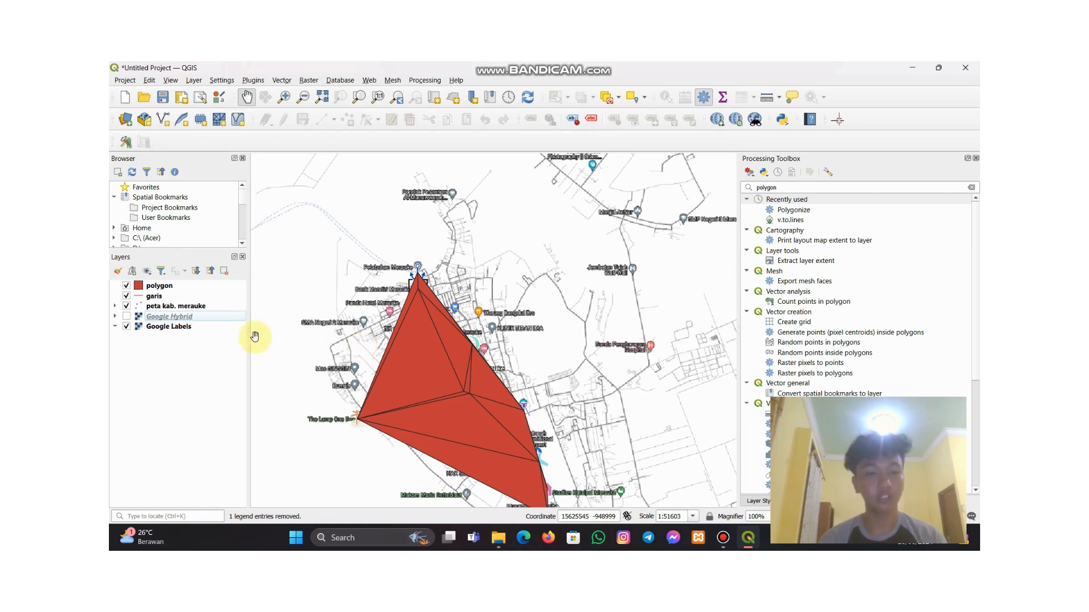
{"action": "left_click", "coordinate": [126, 317]}
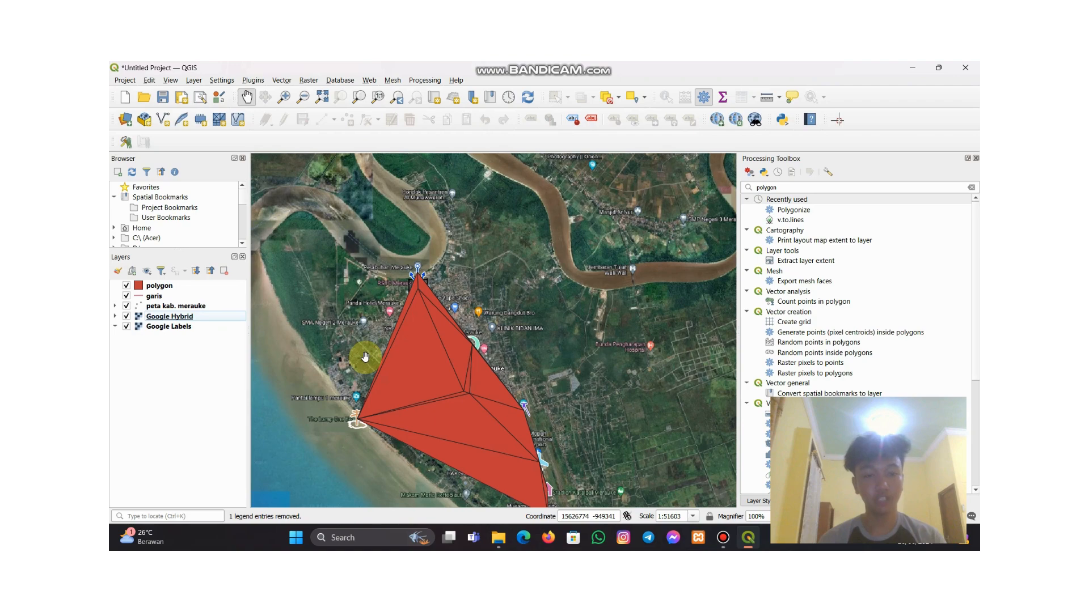
{"action": "scroll", "coordinate": [352, 346], "scroll_direction": "down", "scroll_amount": 1}
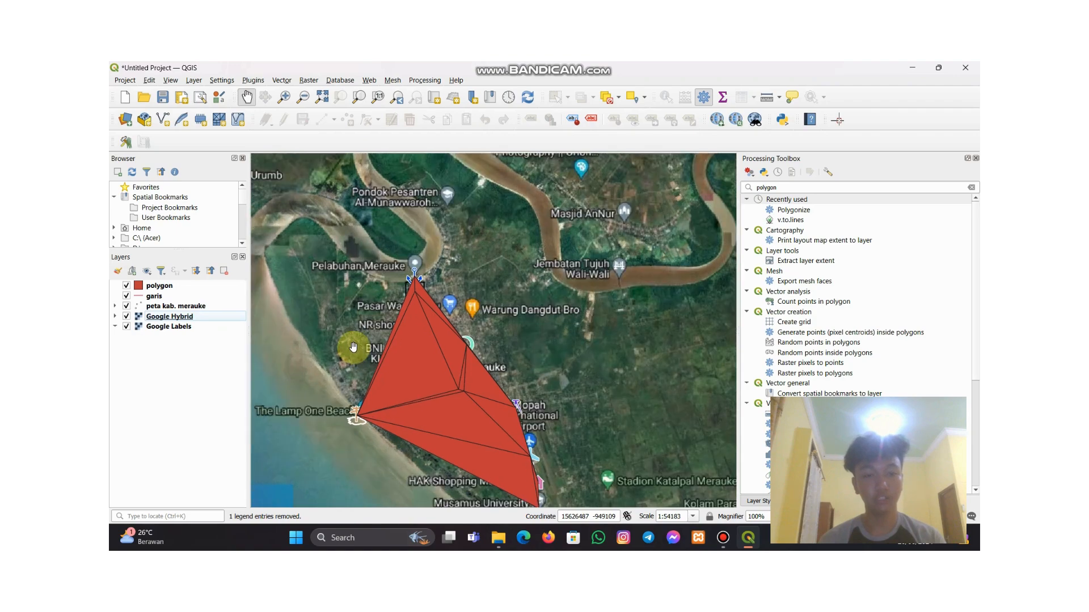
{"action": "scroll", "coordinate": [353, 347], "scroll_direction": "up", "scroll_amount": 3}
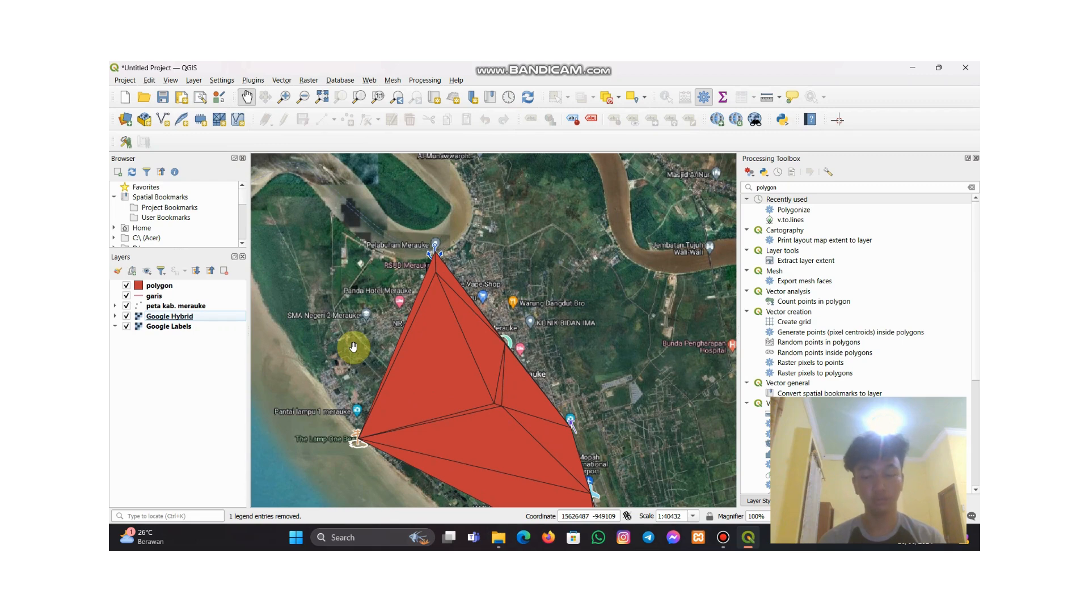
{"action": "scroll", "coordinate": [353, 347], "scroll_direction": "up", "scroll_amount": 1}
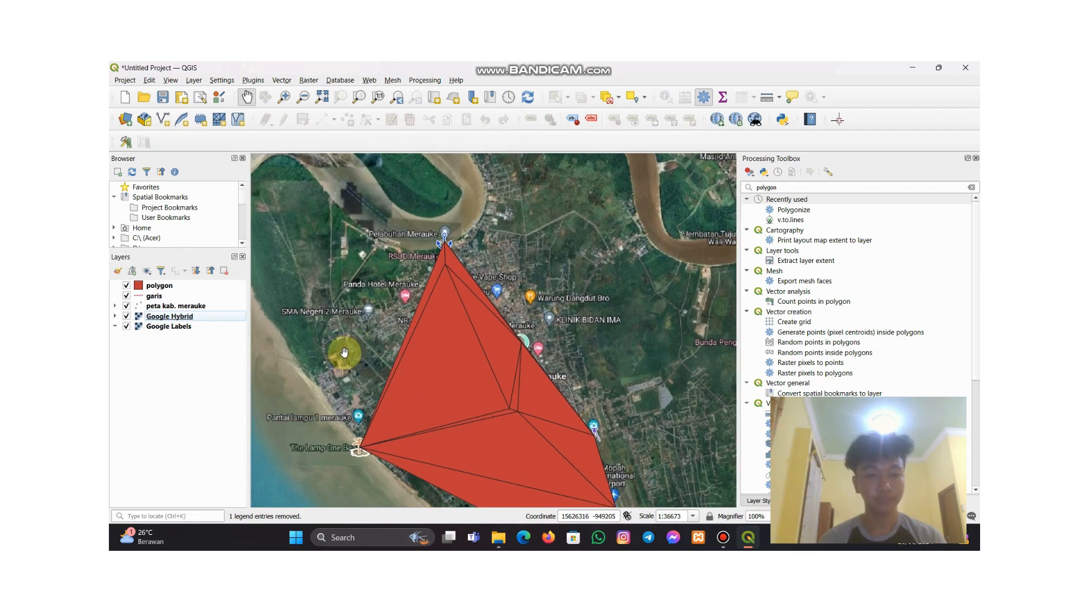
Open the attribute table of the peta kab. merauke layer and look through all its records
{"action": "right_click", "coordinate": [142, 307]}
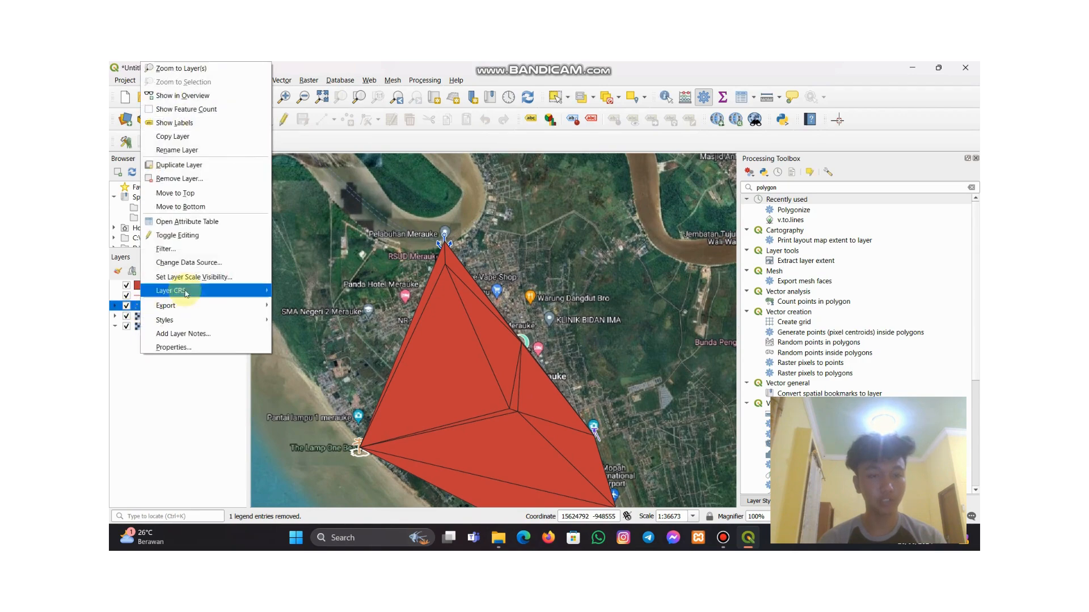
{"action": "left_click", "coordinate": [183, 223]}
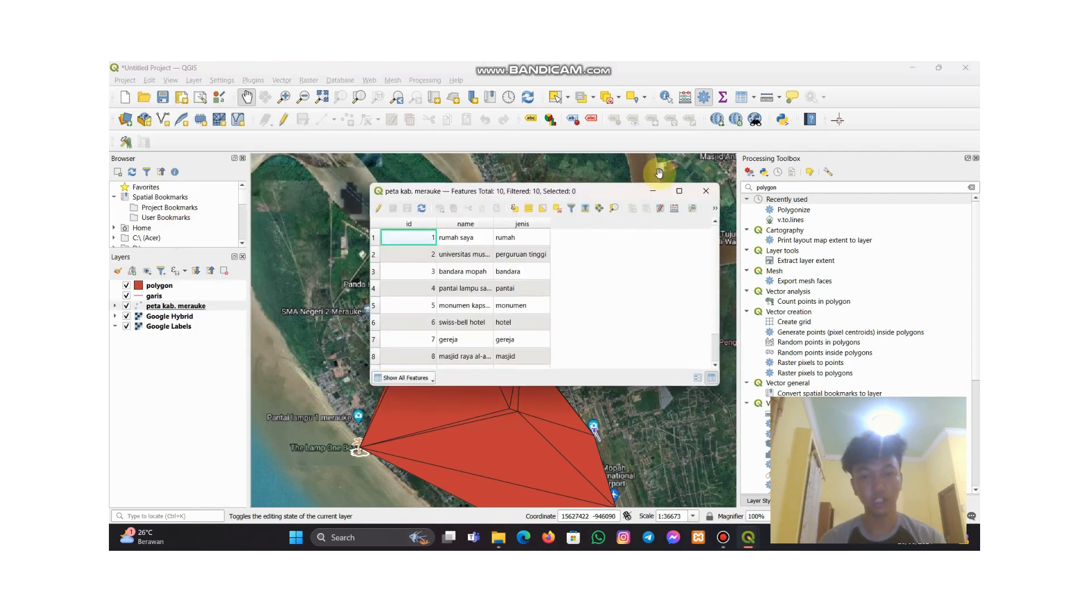
{"action": "left_click", "coordinate": [679, 191]}
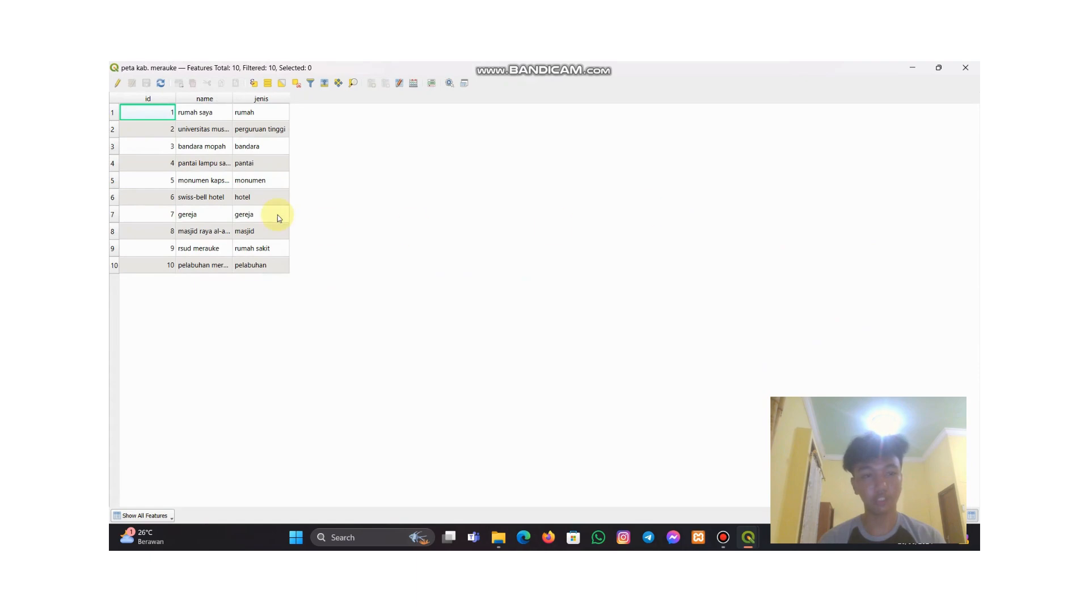
{"action": "left_click", "coordinate": [945, 67]}
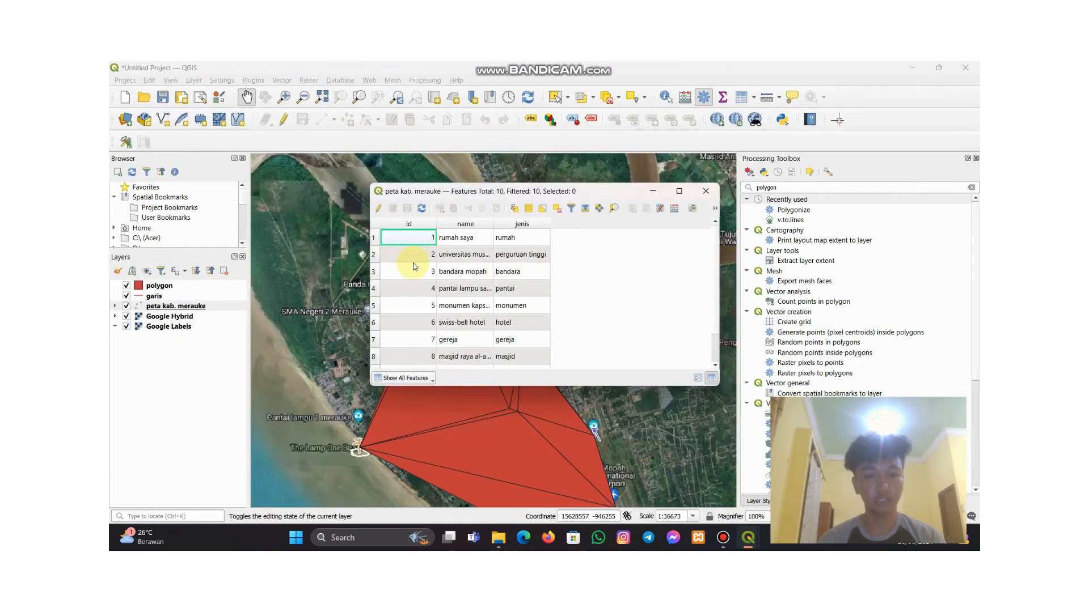
{"action": "scroll", "coordinate": [414, 264], "scroll_direction": "down", "scroll_amount": 2}
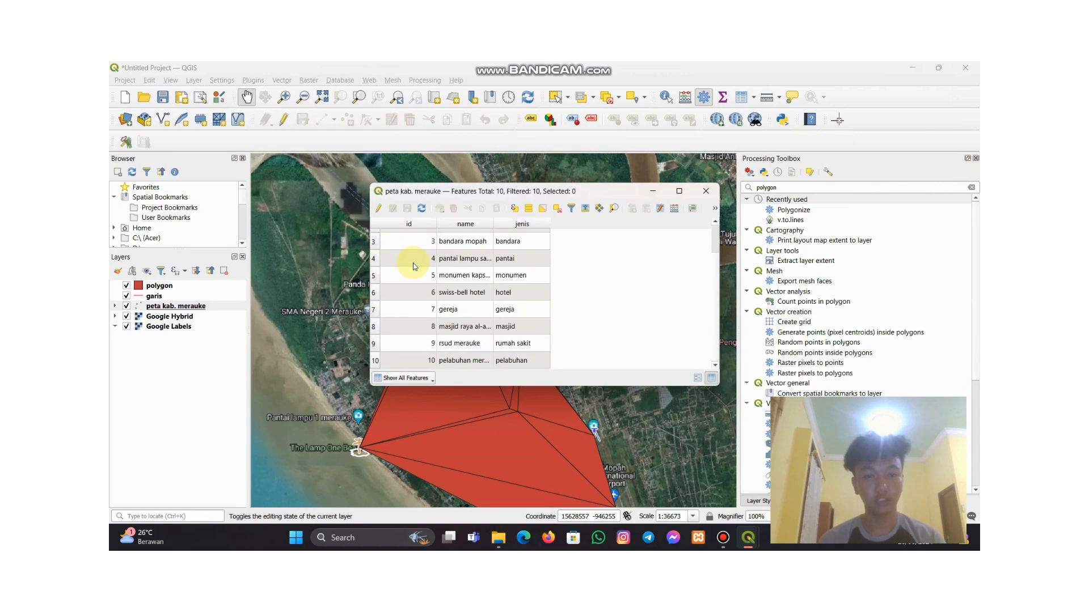
{"action": "scroll", "coordinate": [414, 266], "scroll_direction": "up", "scroll_amount": 2}
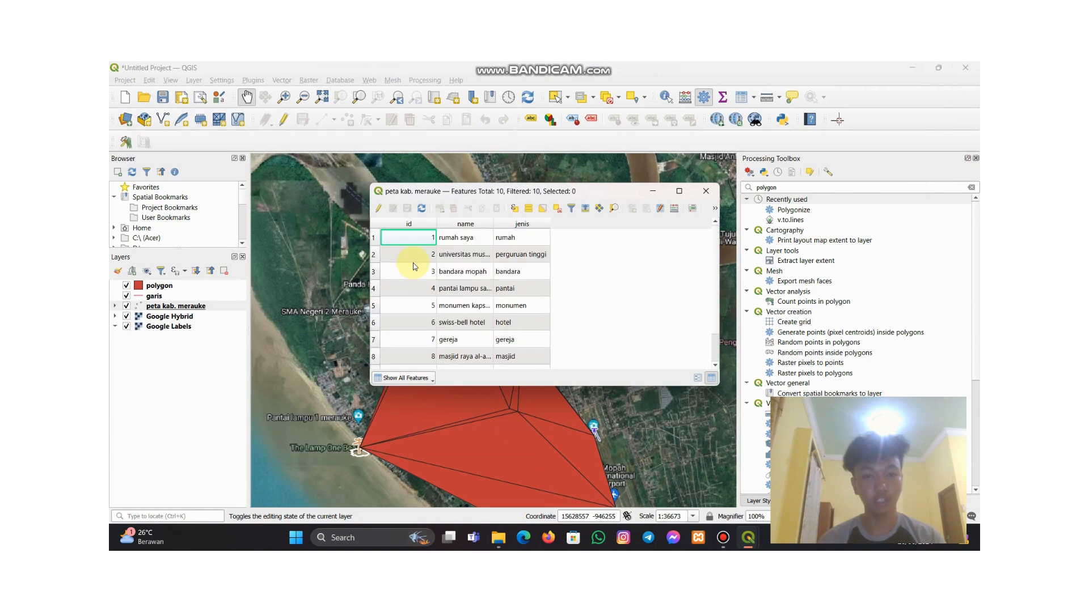
Examine the id, name and jenis values of the first two records, rumah saya and the university
{"action": "left_click", "coordinate": [454, 241]}
{"action": "left_click", "coordinate": [503, 237]}
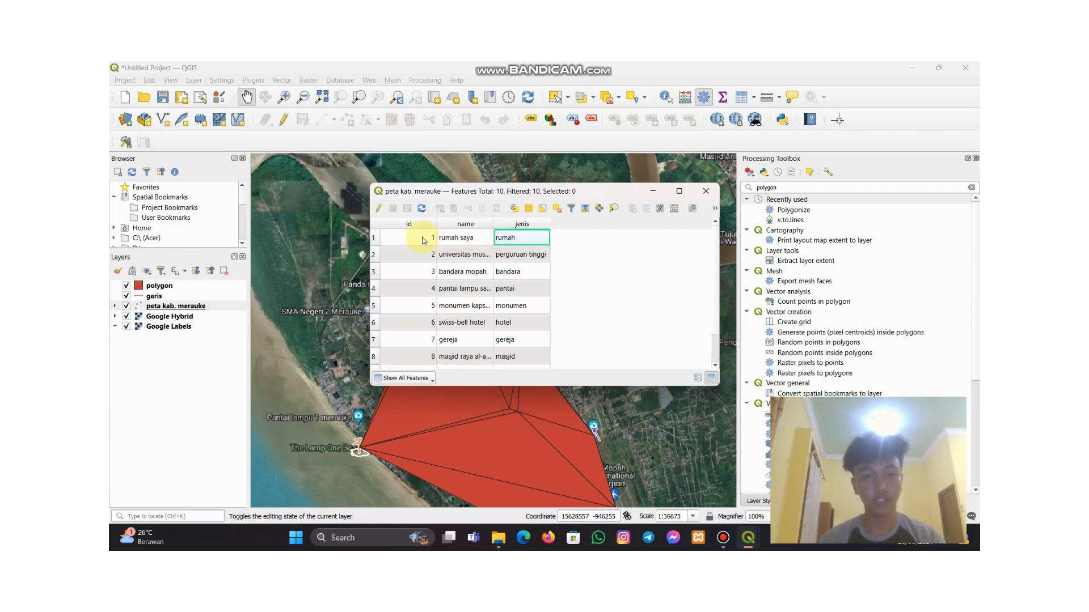
{"action": "left_click", "coordinate": [423, 241]}
{"action": "left_click", "coordinate": [456, 238]}
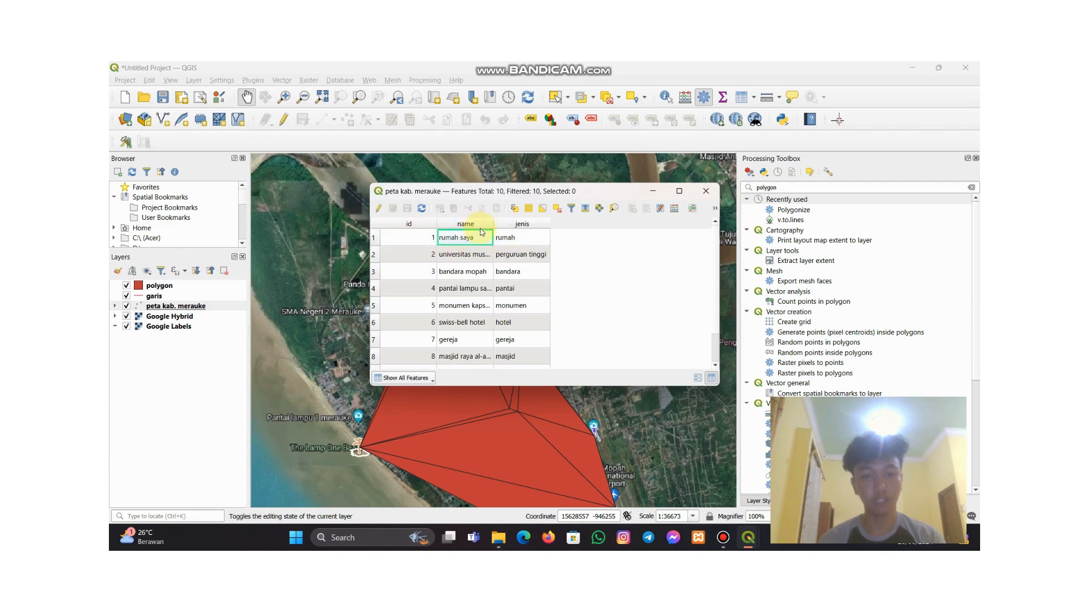
{"action": "left_click", "coordinate": [505, 241]}
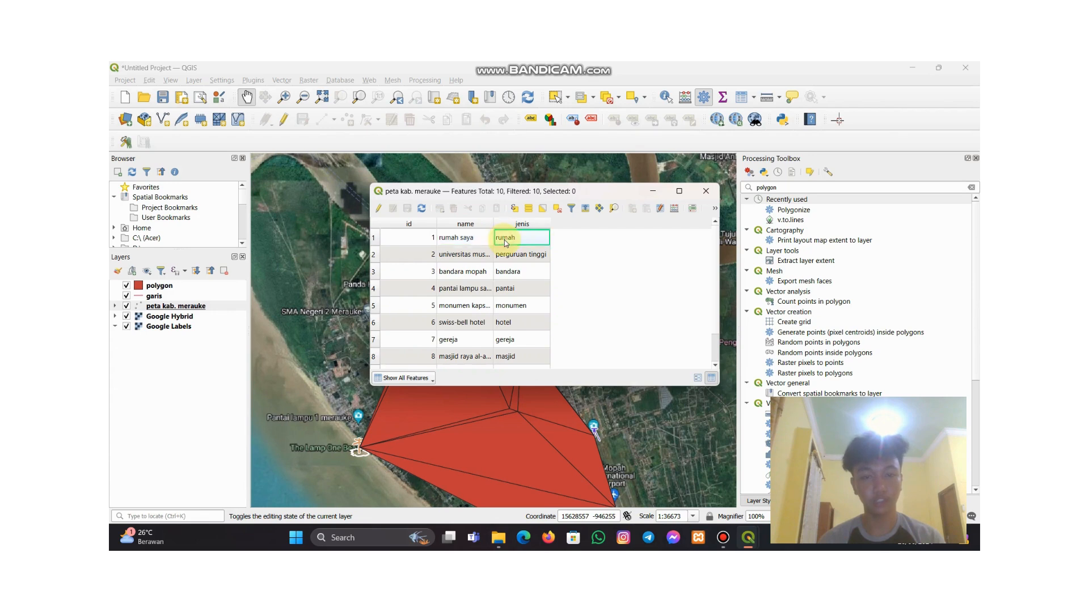
{"action": "left_click", "coordinate": [431, 260]}
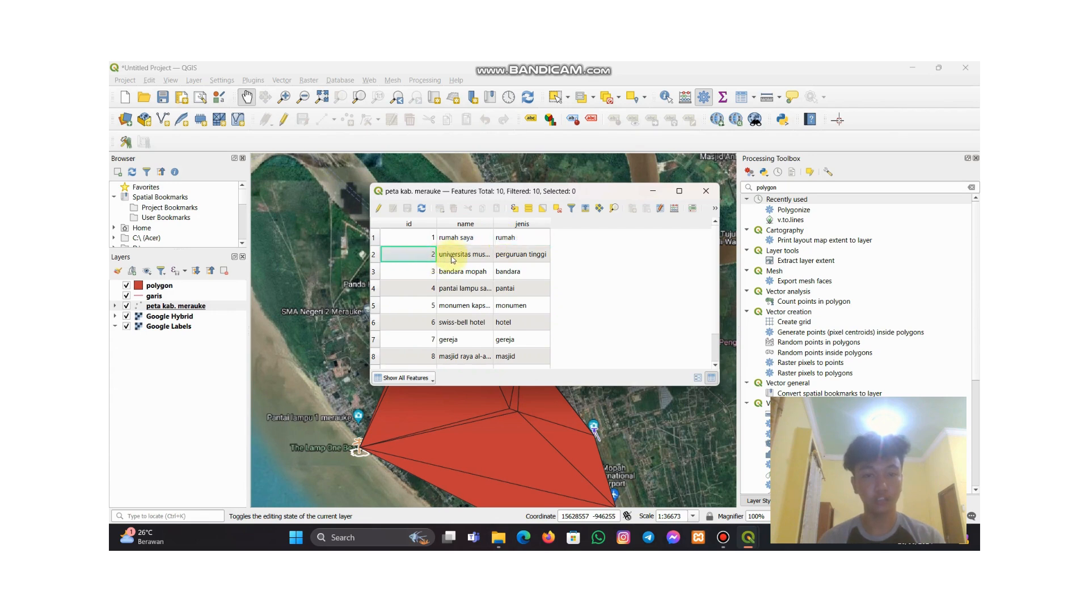
{"action": "left_click", "coordinate": [457, 259]}
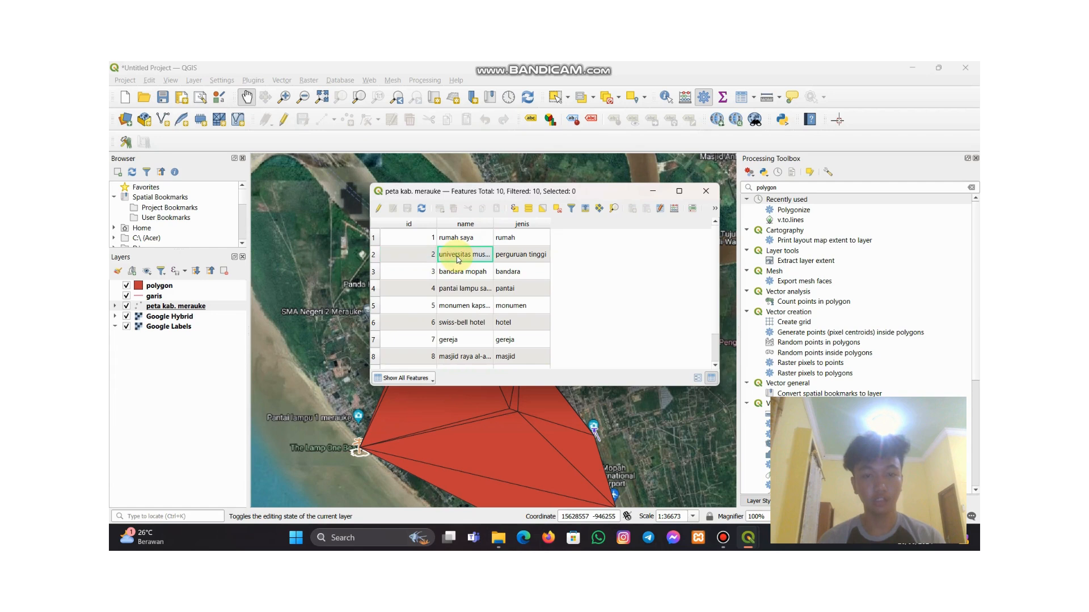
{"action": "left_click", "coordinate": [511, 259]}
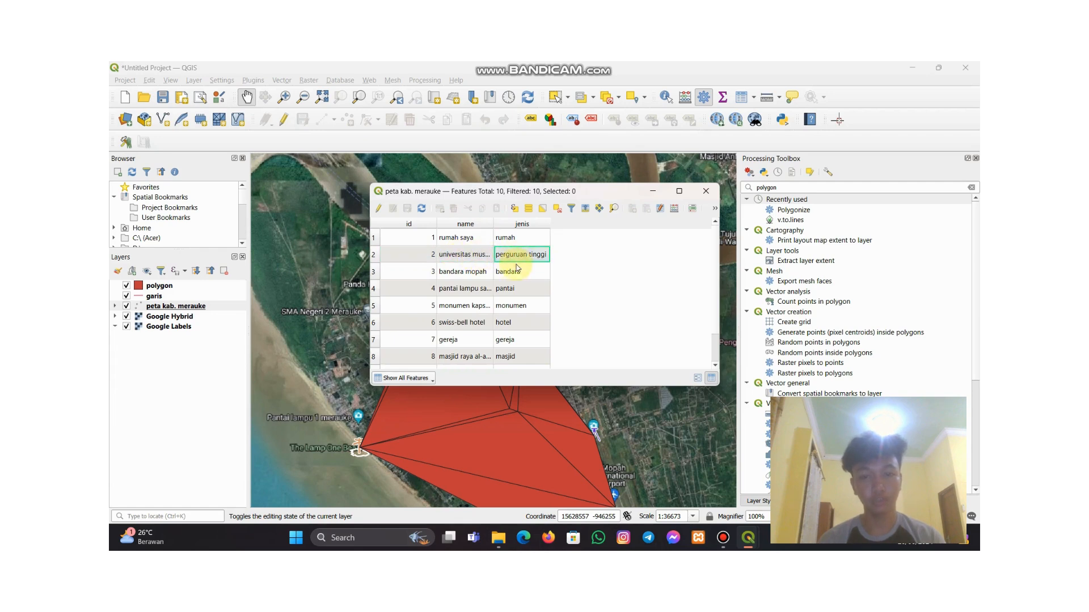
Check the name and jenis of the harbour record with id 10, and close the attribute table
{"action": "scroll", "coordinate": [486, 279], "scroll_direction": "down", "scroll_amount": 1}
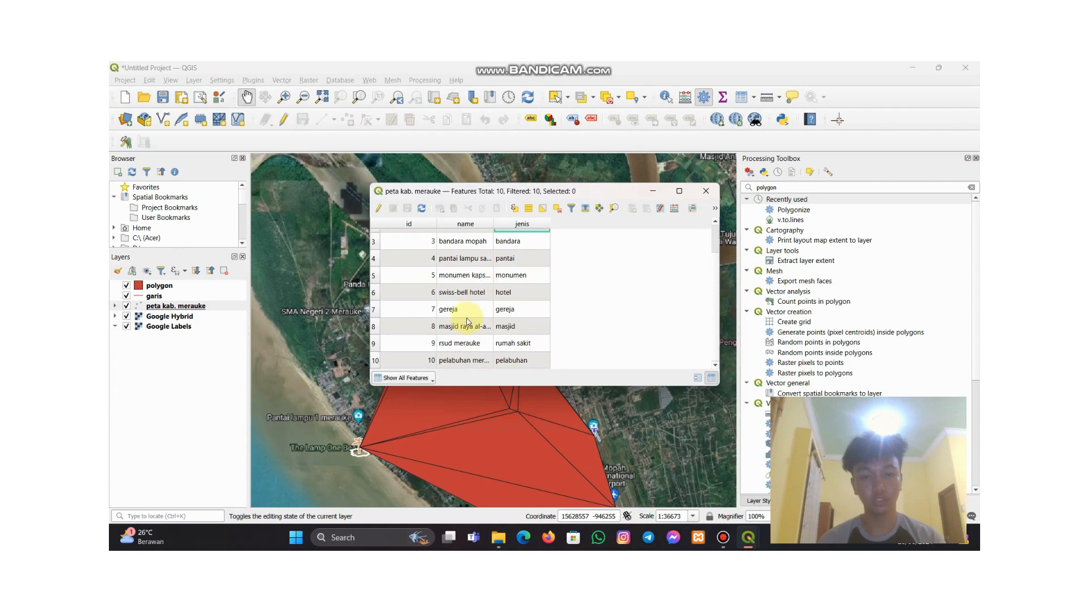
{"action": "left_click", "coordinate": [454, 363]}
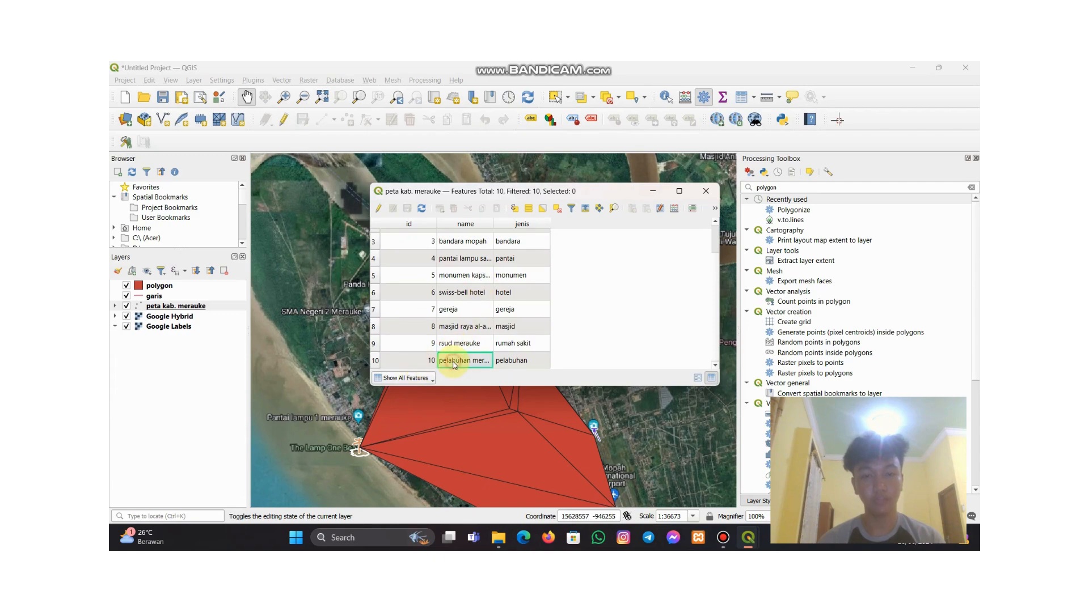
{"action": "left_click", "coordinate": [511, 362]}
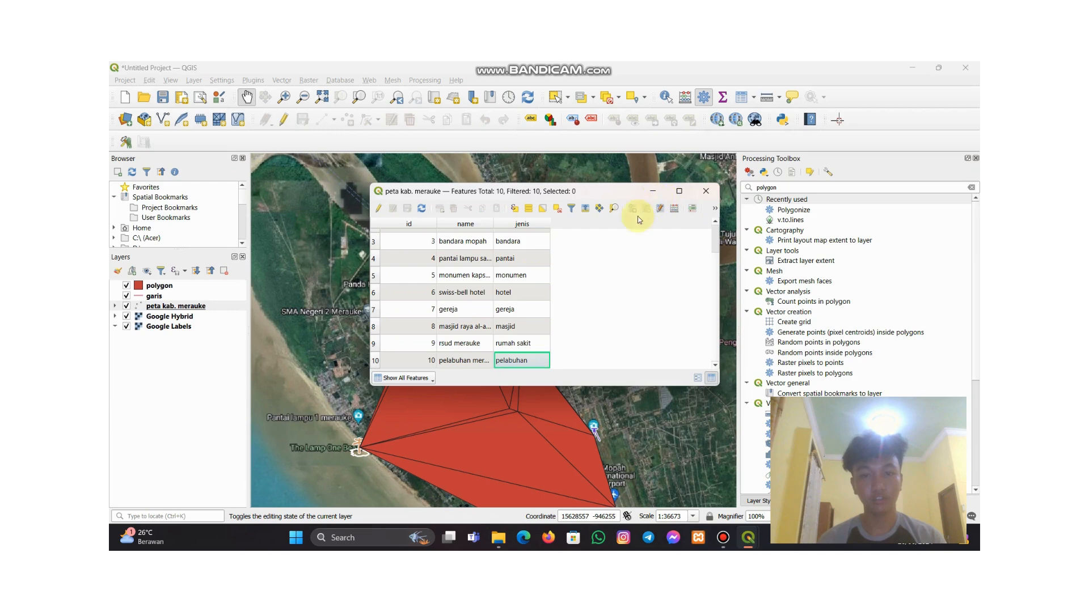
{"action": "left_click", "coordinate": [706, 191]}
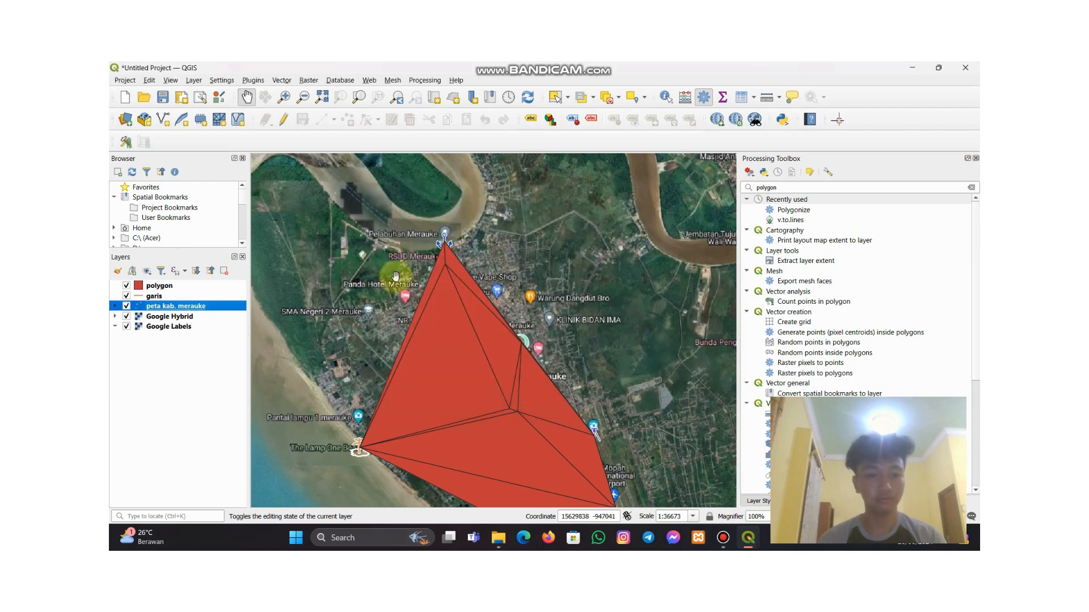
Switch the Google Labels layer's visibility off and on again to compare the map
{"action": "left_click", "coordinate": [126, 329]}
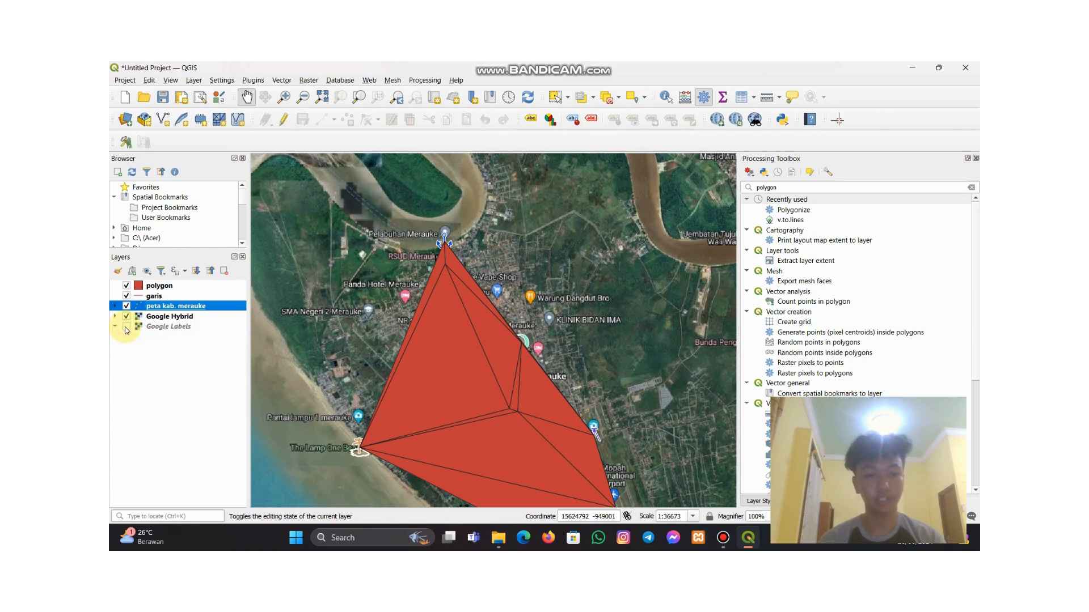
{"action": "left_click", "coordinate": [126, 328]}
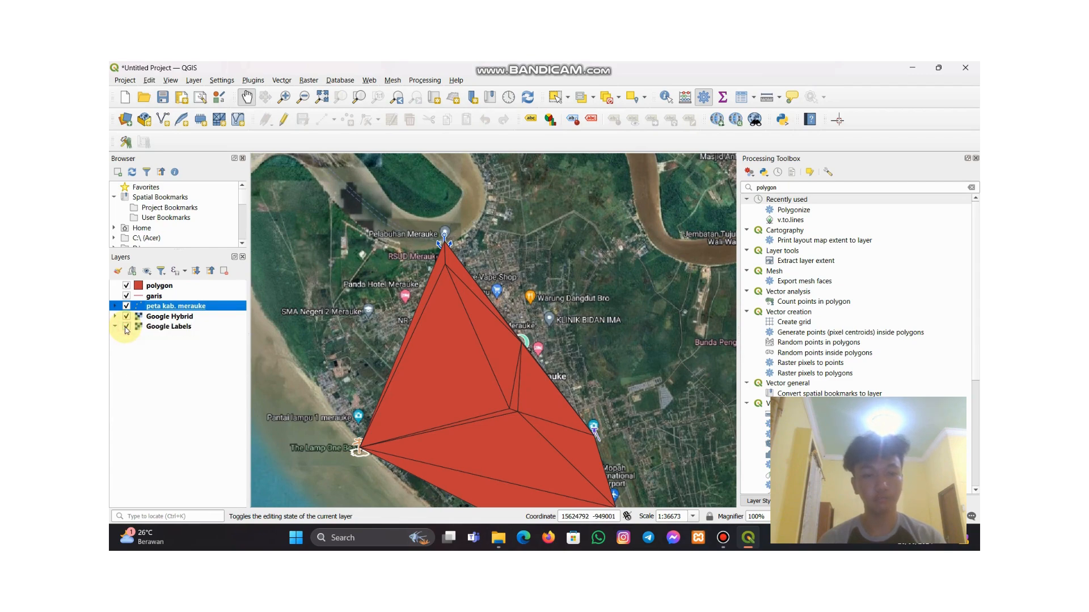